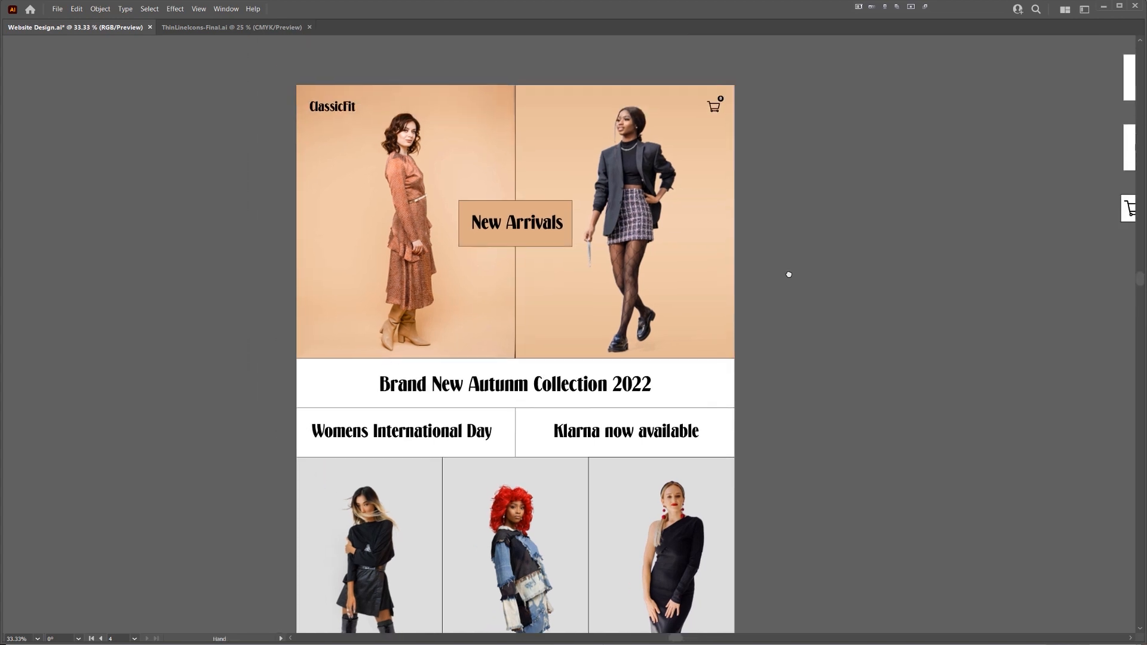
Examine the online store design in Illustrator from the hero images through the three looks down to the footer links
scroll(383, 92, "up", 1)
left_click_drag(583, 108, 543, 59)
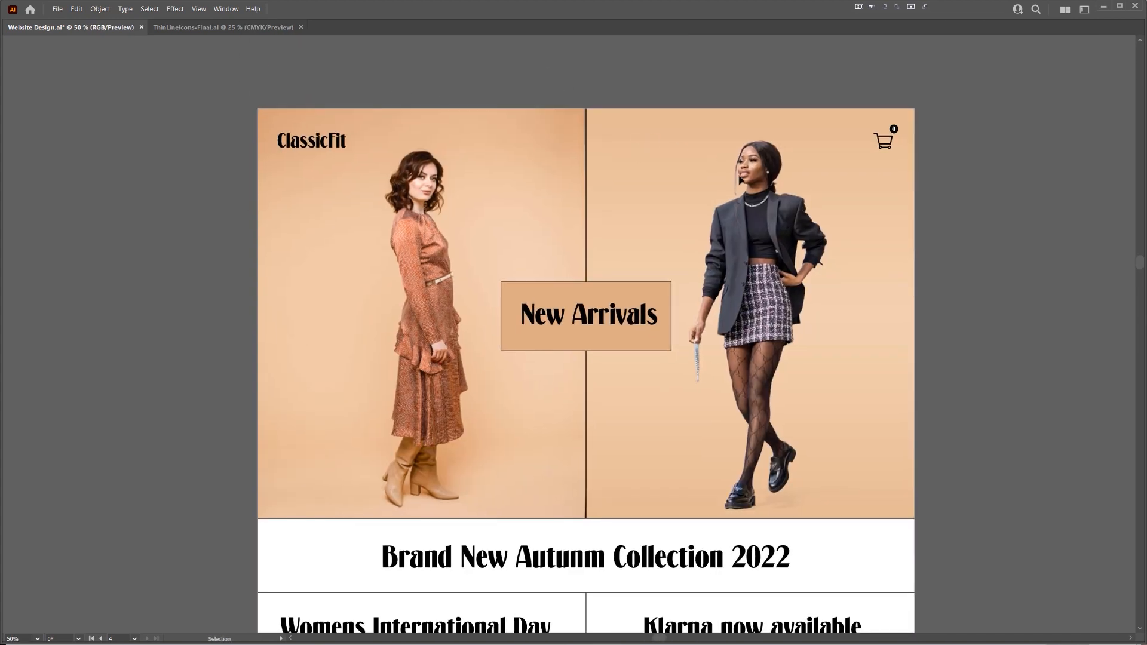
scroll(843, 194, "down", 1)
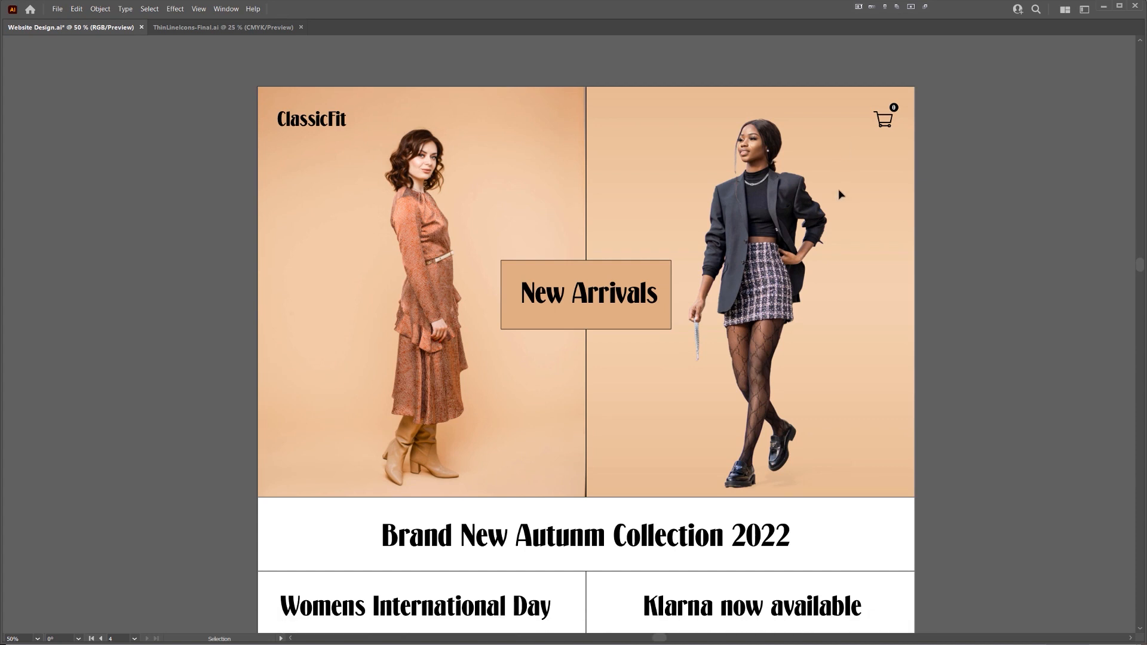
scroll(527, 161, "down", 1)
scroll(527, 161, "down", 8)
scroll(1006, 230, "right", 2)
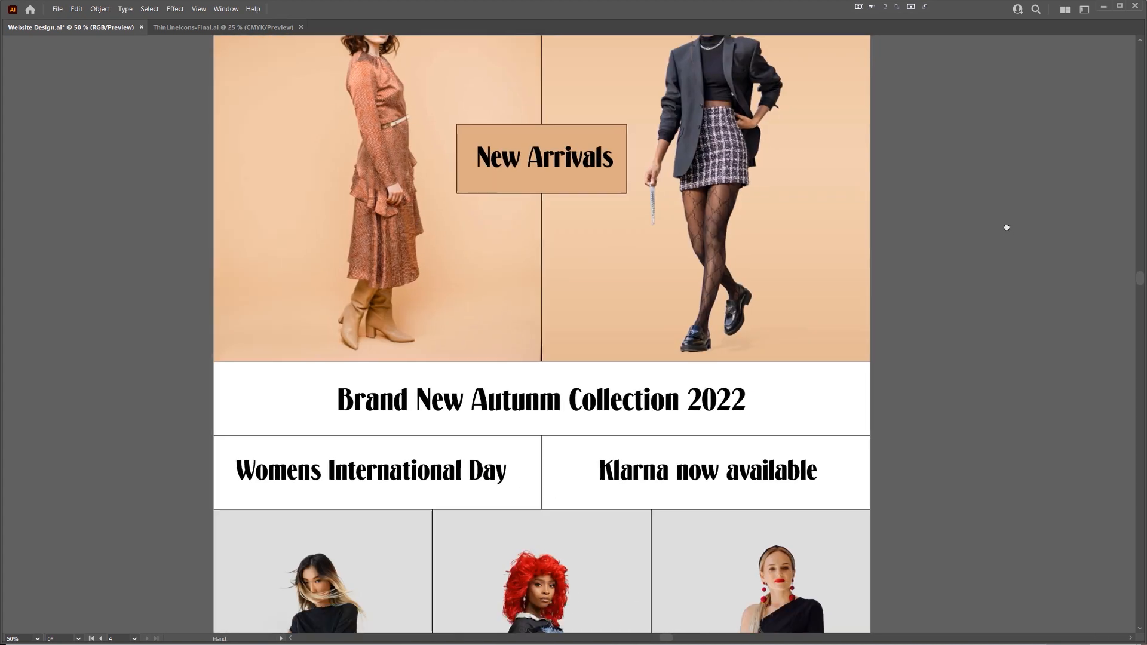
scroll(1005, 232, "down", 4)
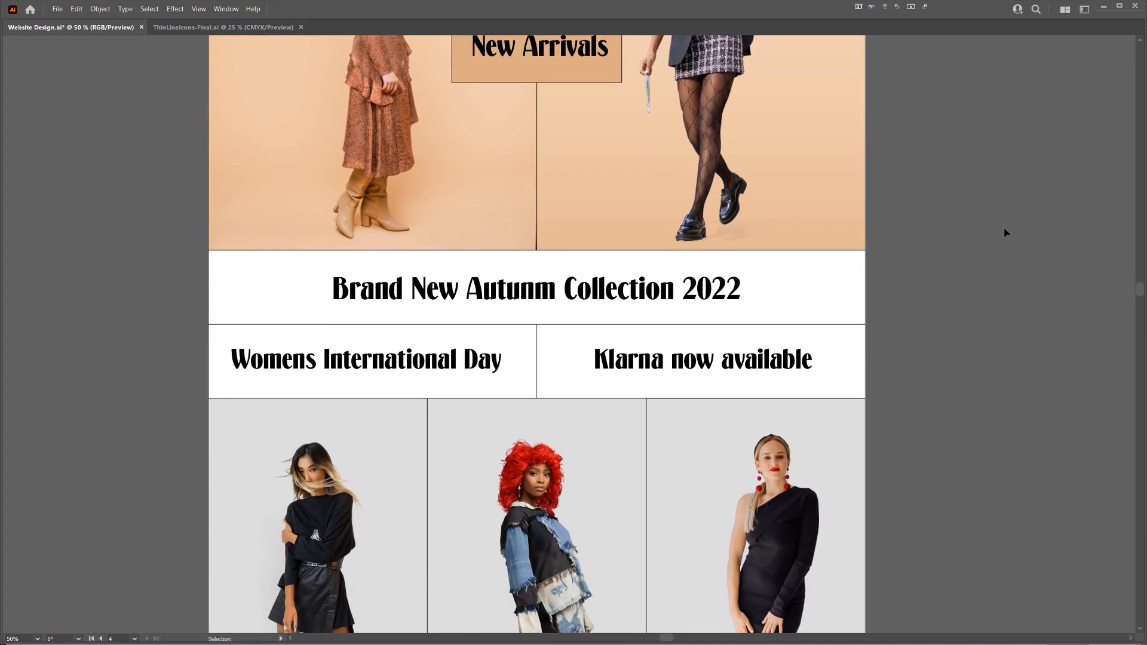
scroll(1006, 232, "down", 7)
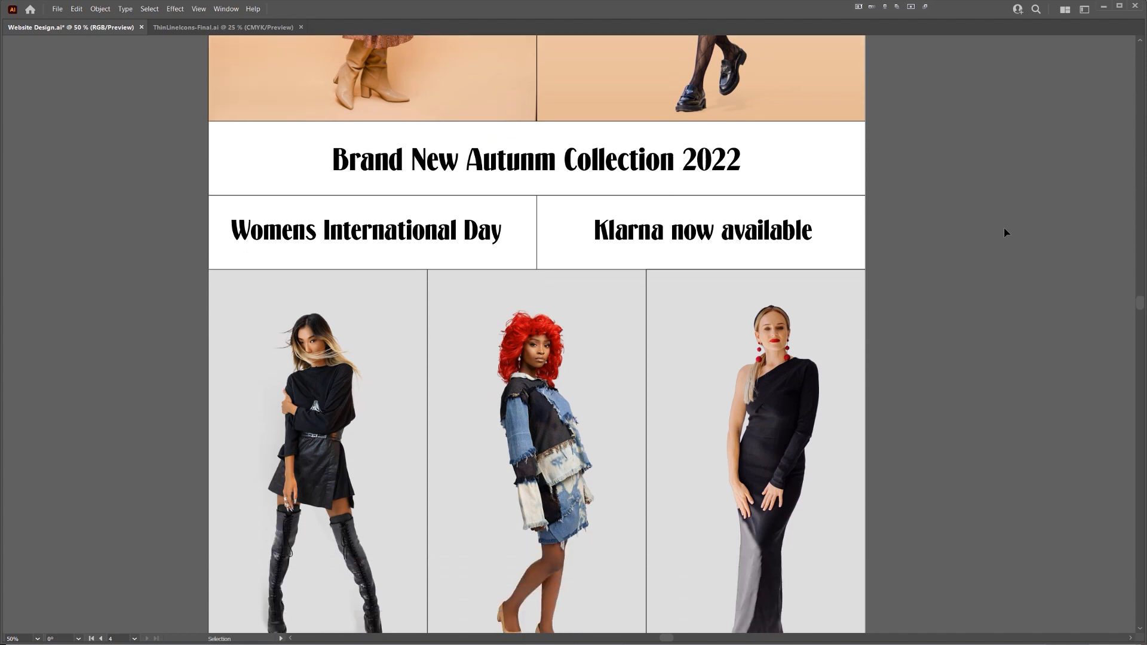
scroll(1006, 232, "down", 4)
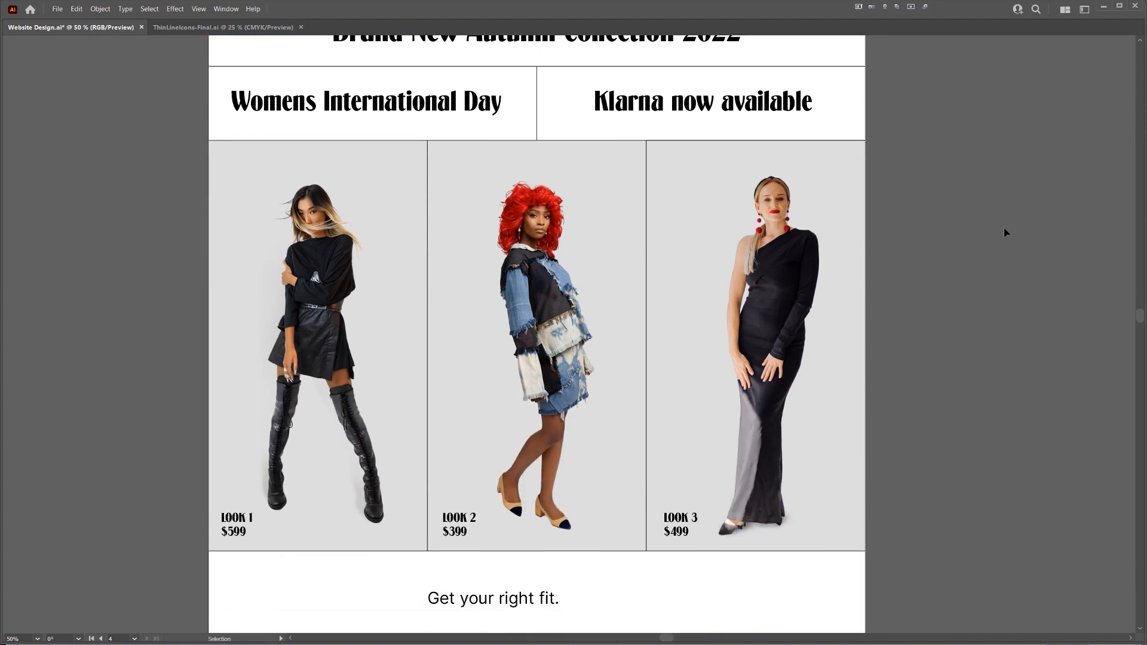
scroll(699, 221, "up", 1)
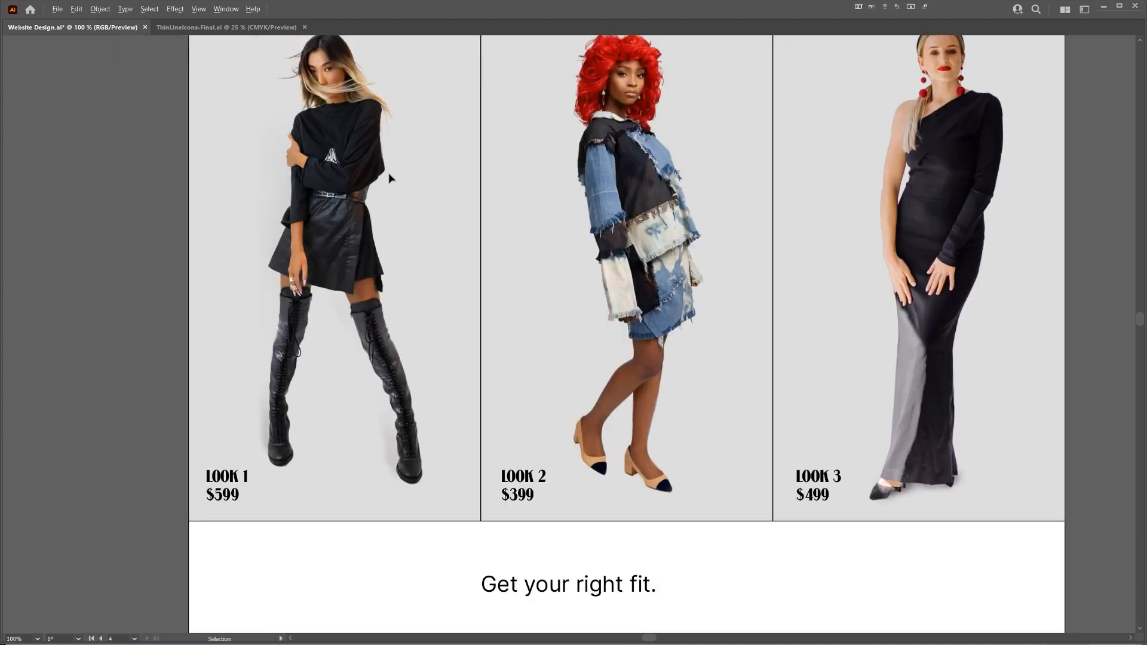
scroll(958, 155, "down", 5)
scroll(958, 155, "down", 12)
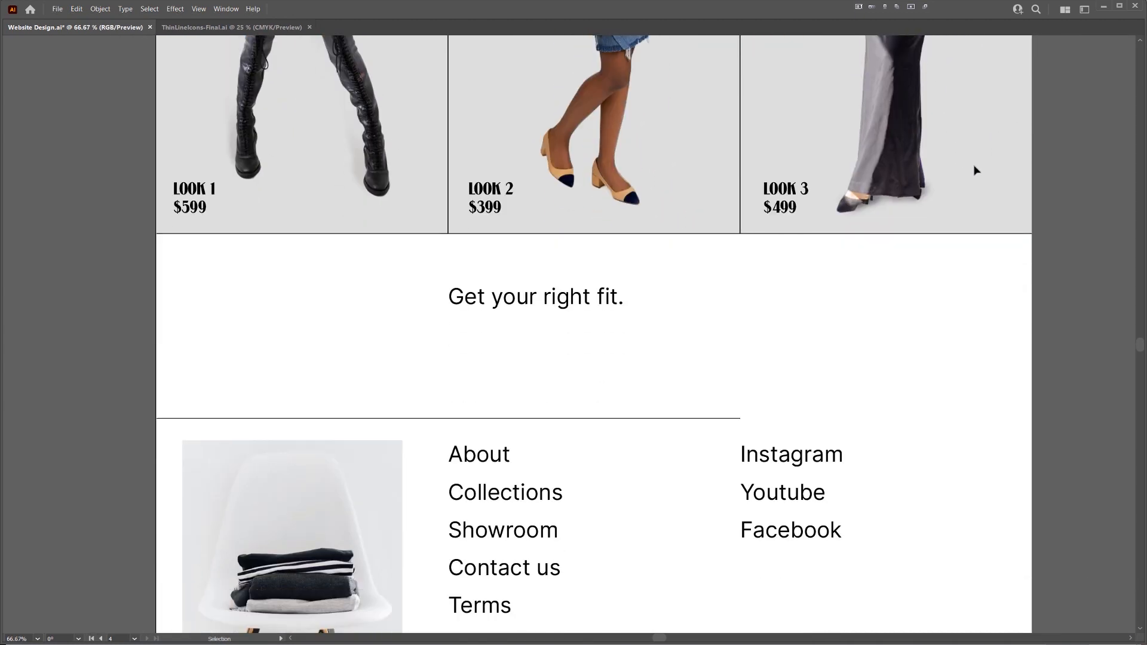
scroll(979, 172, "down", 1)
scroll(981, 173, "down", 3)
left_click_drag(984, 174, 718, 513)
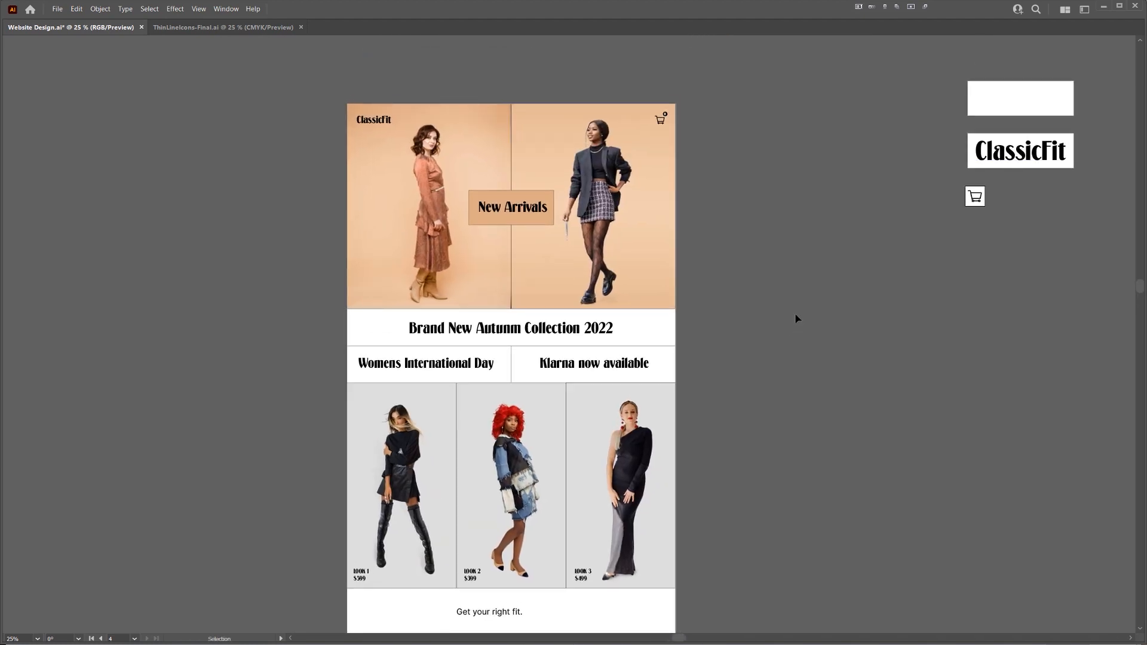
Switch to Editor X and open the media upload for replacing the header's placeholder logo
key("alt+Tab")
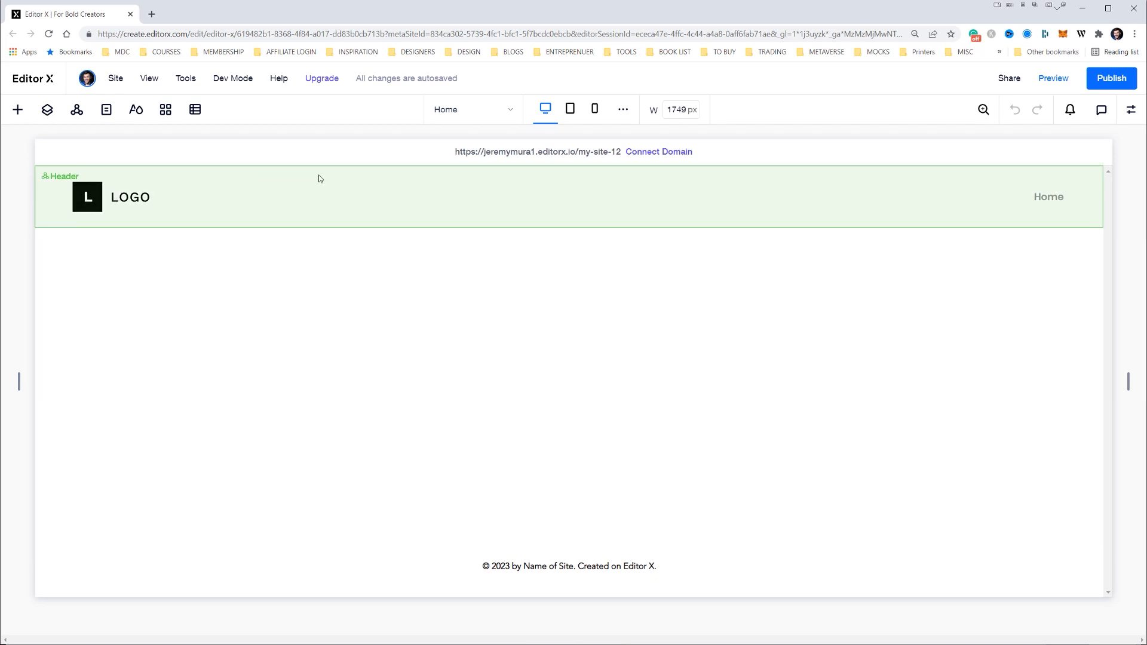
left_click(99, 200)
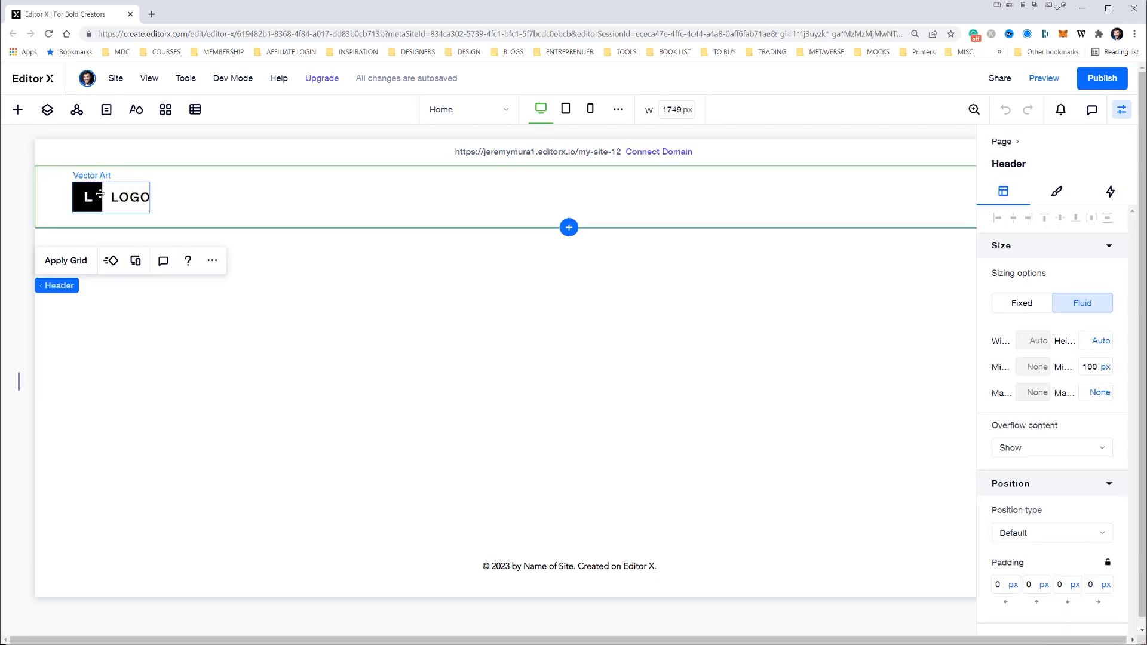
left_click(99, 195)
left_click(120, 246)
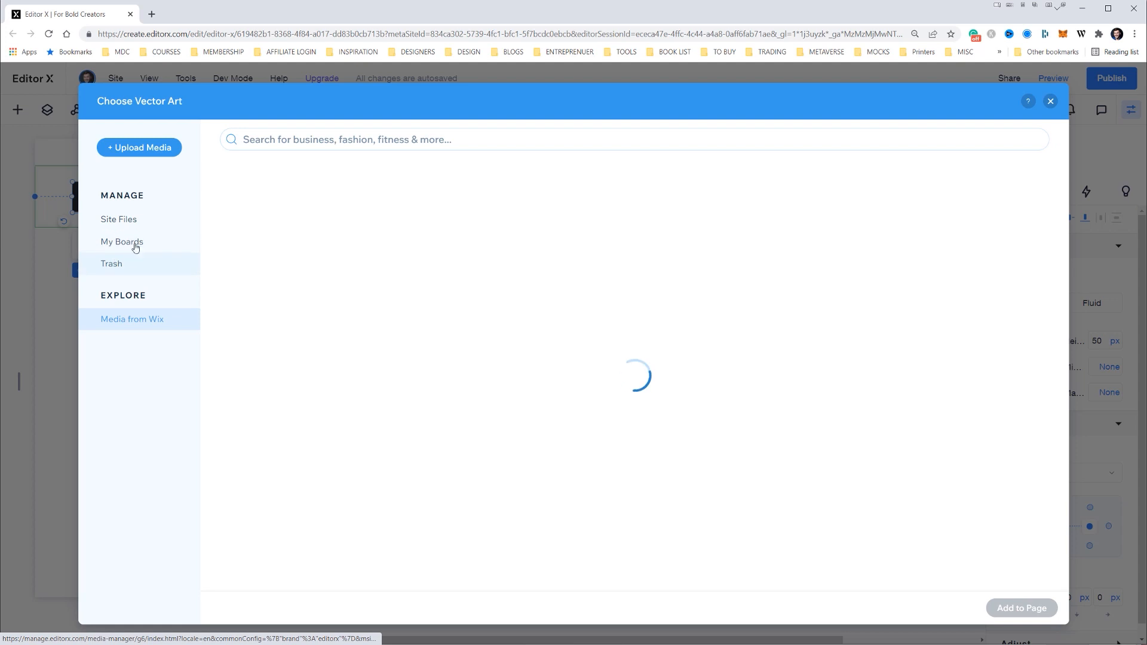
left_click(162, 146)
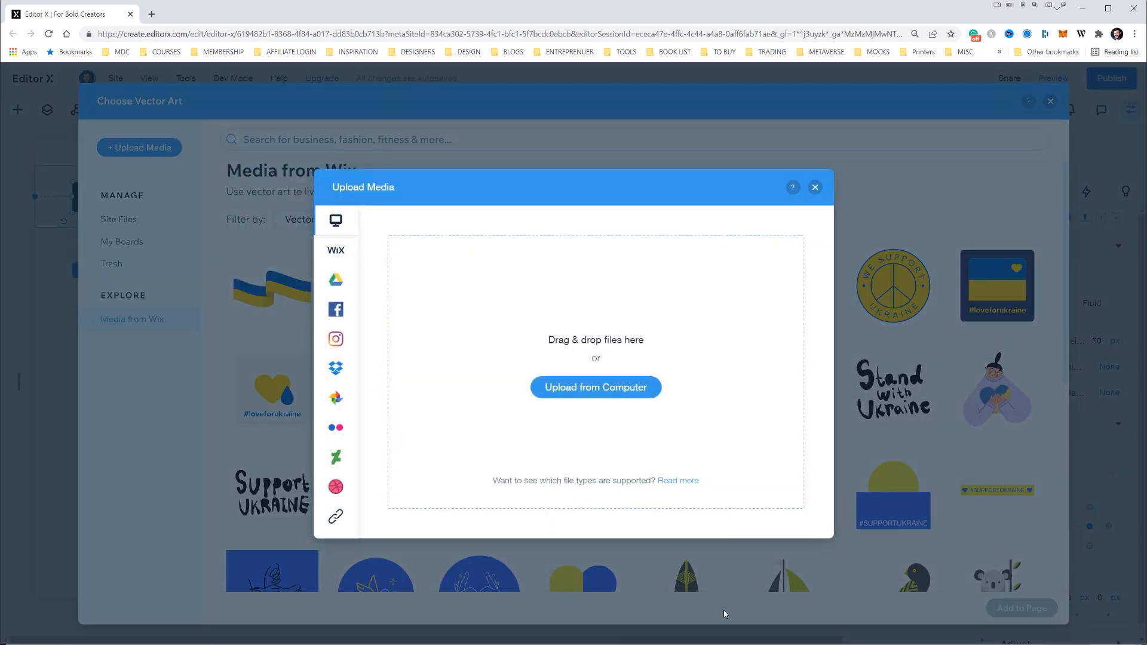
Upload the Artboard 14, Dwell Logo White and Dwell Logo SVG files and use Dwell Logo.svg as the header logo
key("alt+Tab")
left_click(309, 201, "shift")
left_click_drag(310, 201, 783, 303)
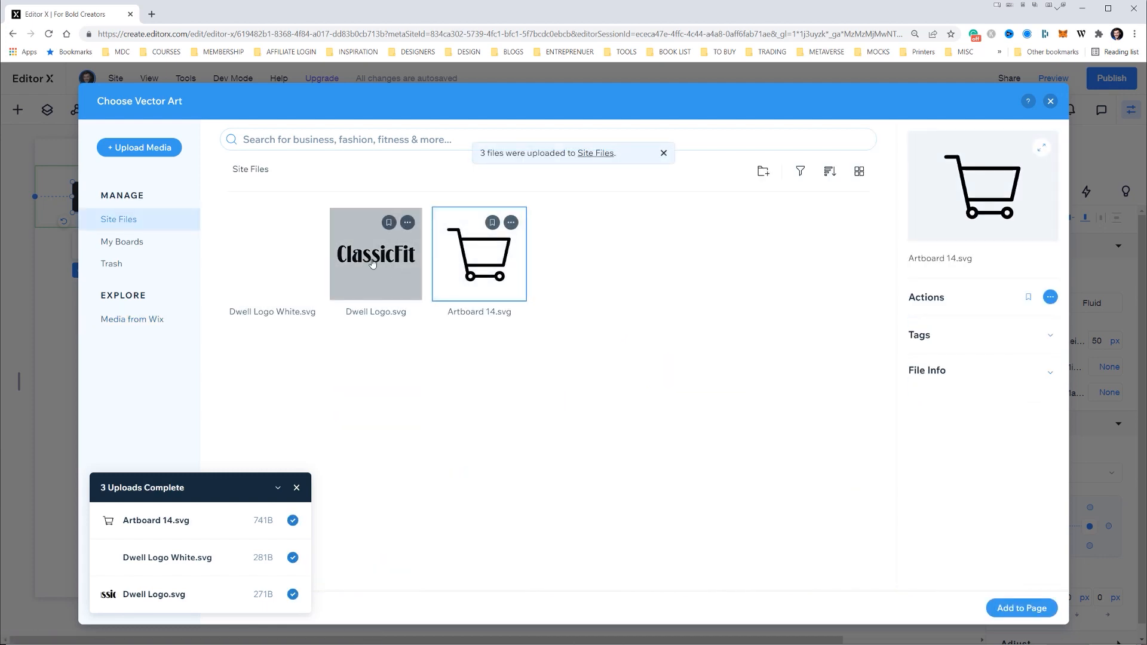
double_click(372, 263)
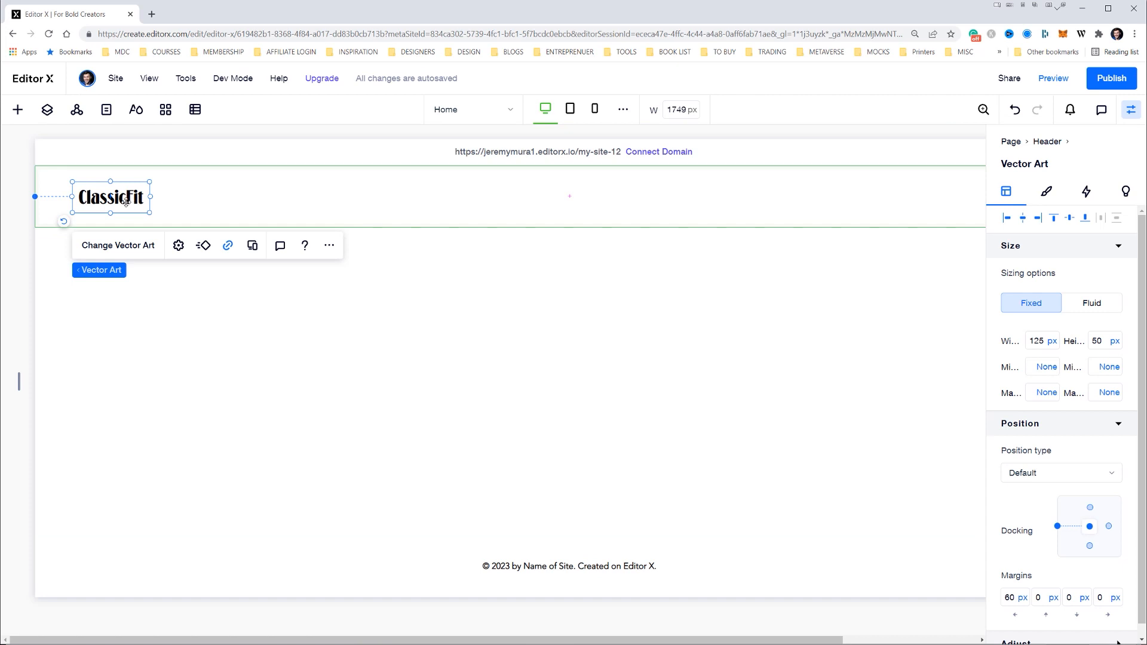
Delete the Home navigation menu from the header
left_click(904, 196)
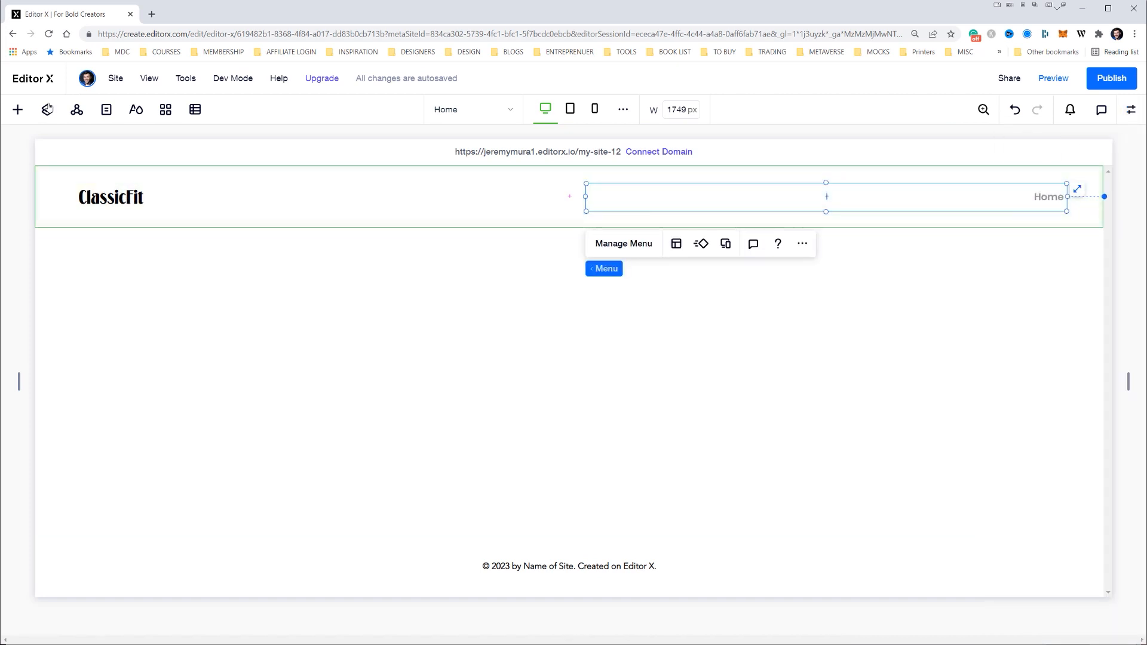
key("Delete")
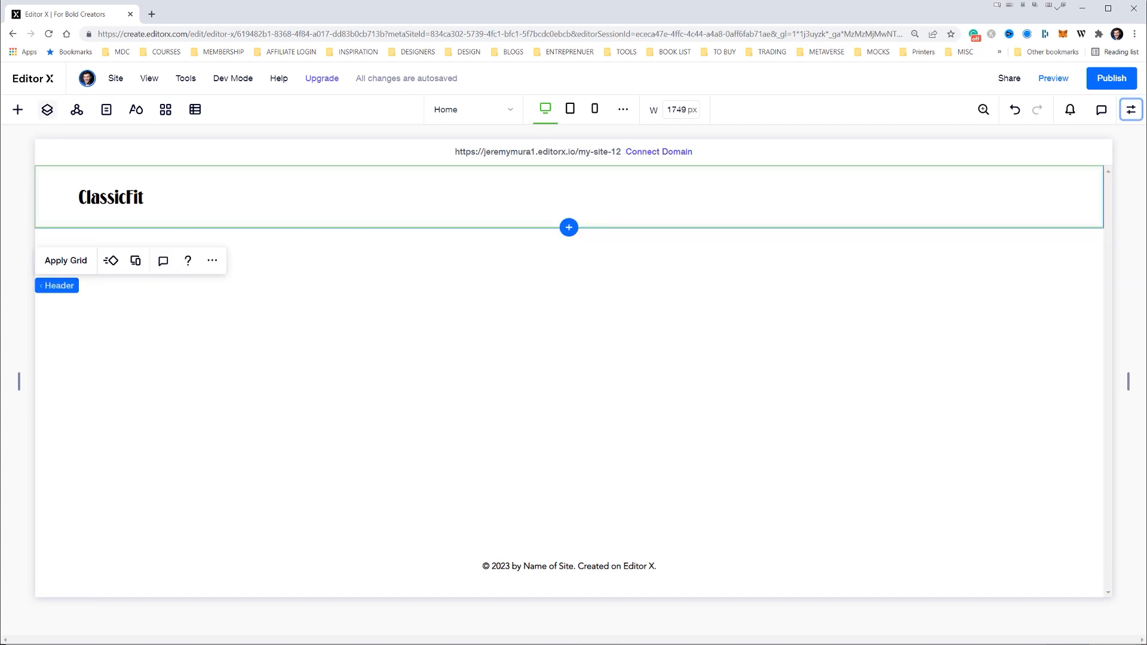
Check the hero layout in the Illustrator design, then return to Editor X and apply a 2x1 grid to the blank section
key("alt+Tab")
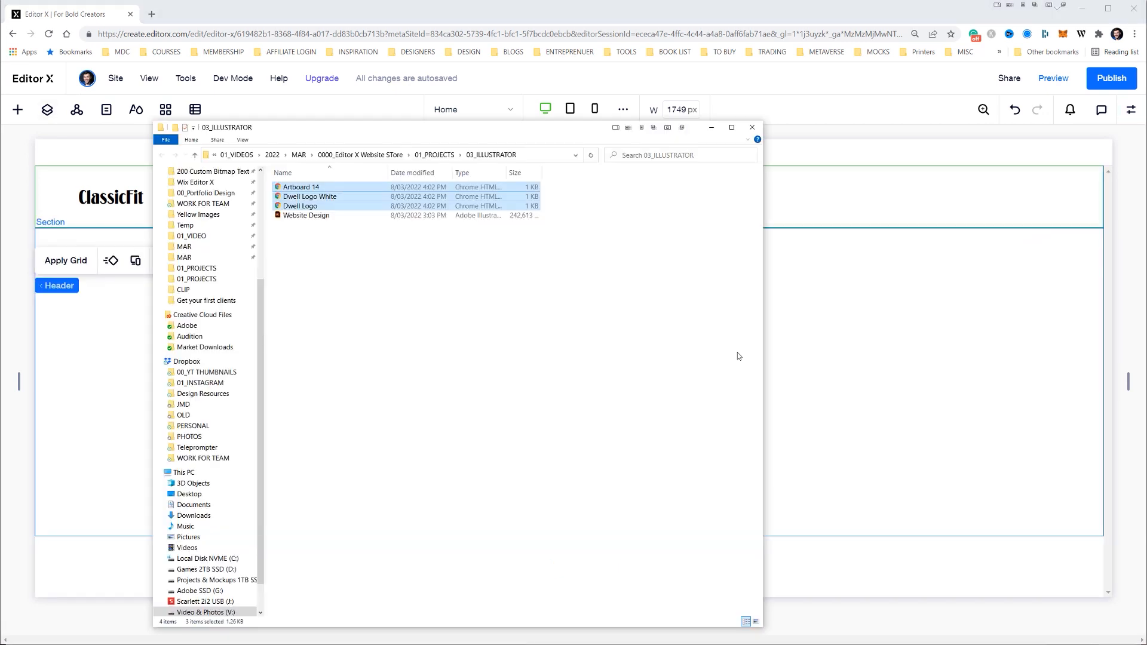
key("alt+Tab")
key("alt+Tab")
key("ctrl+plus")
key("ctrl+plus")
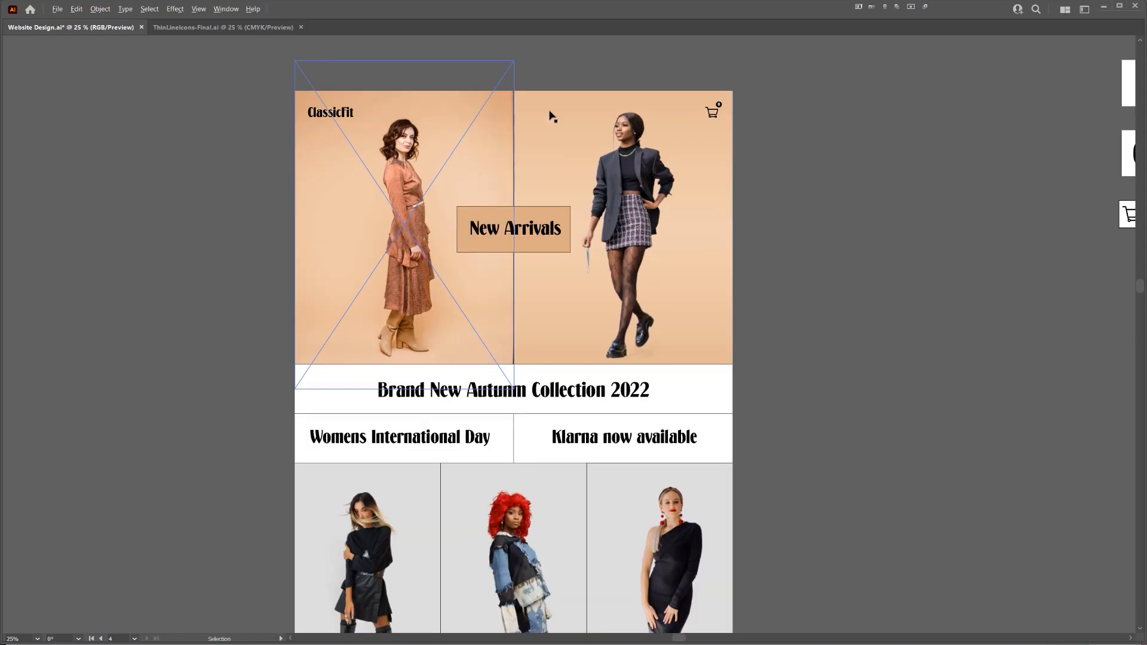
key("alt+Tab")
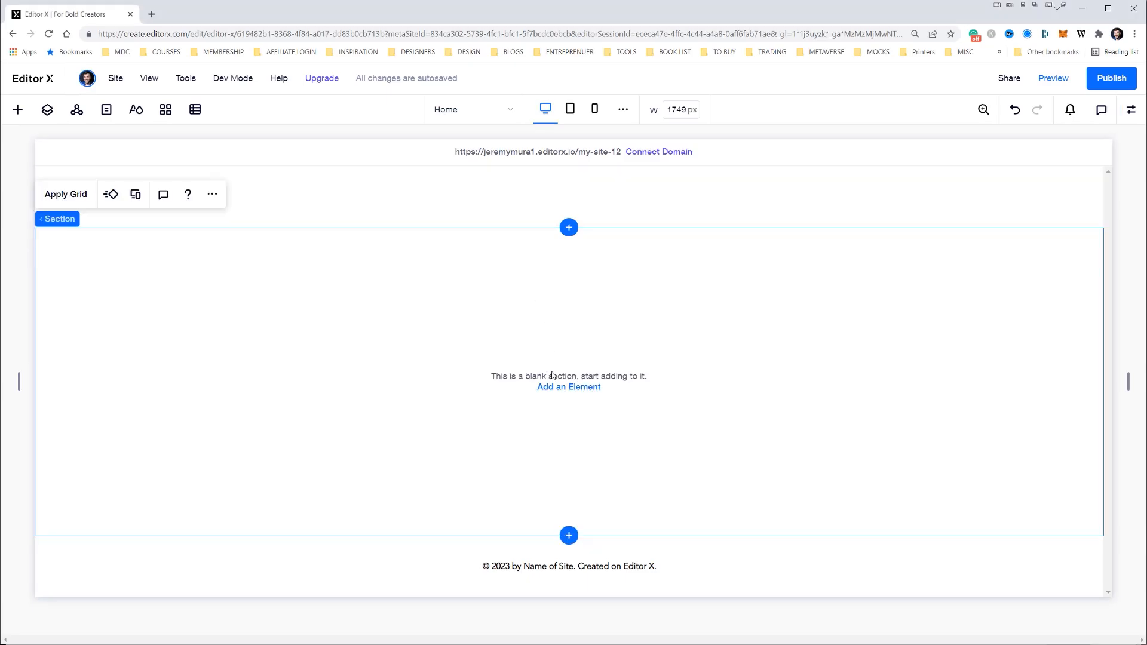
left_click(73, 197)
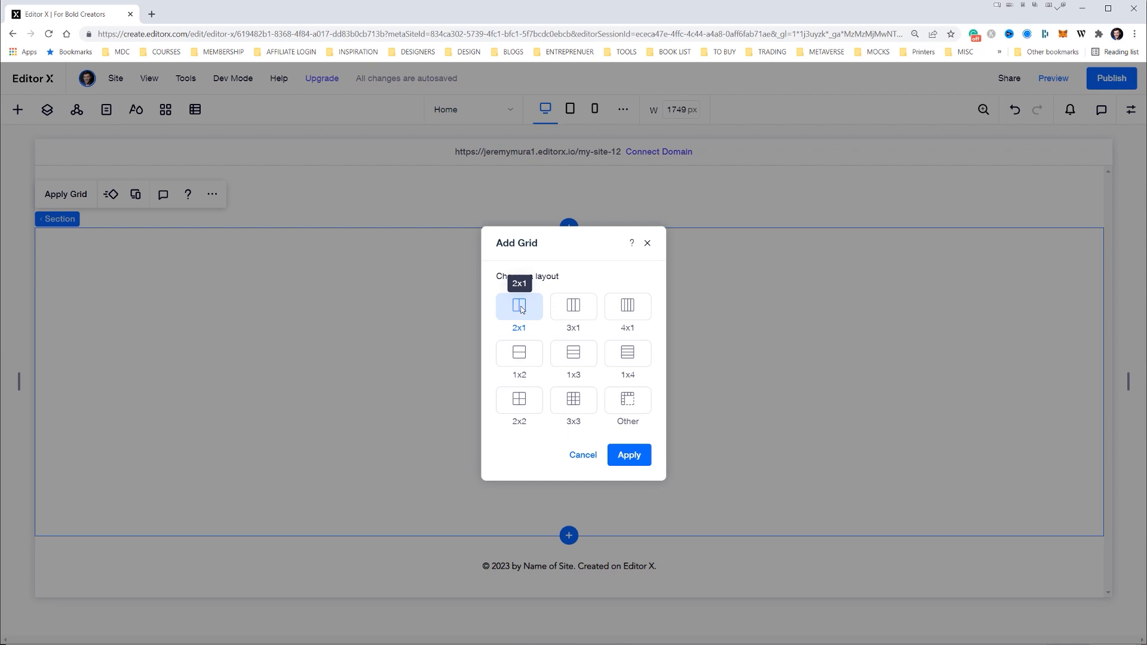
left_click(631, 459)
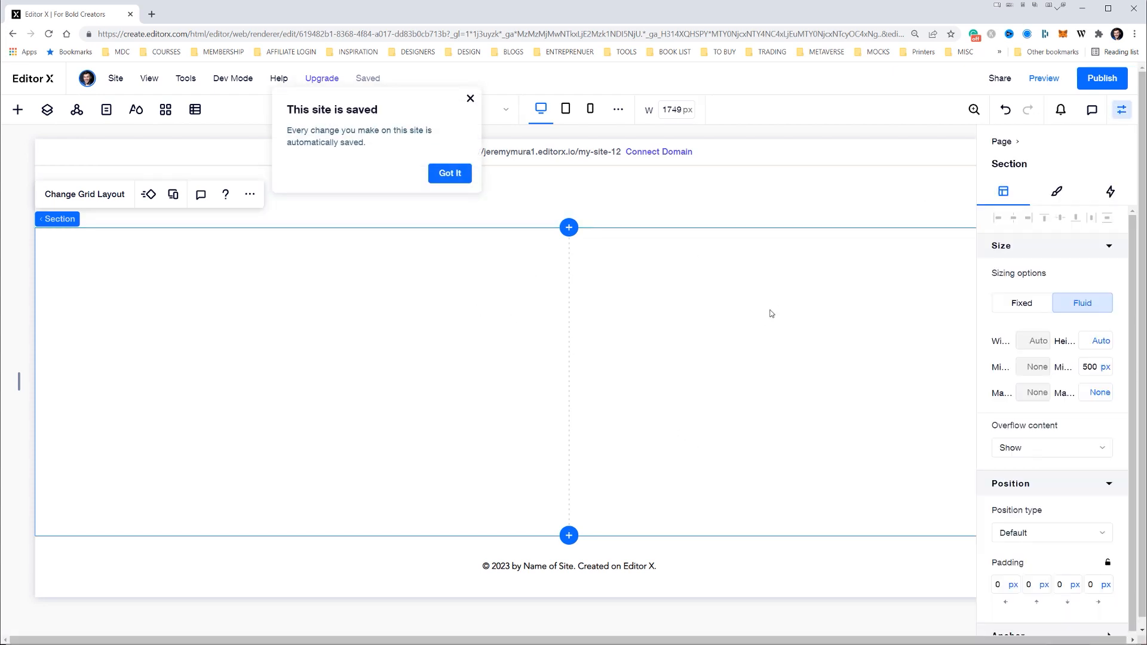
left_click(450, 172)
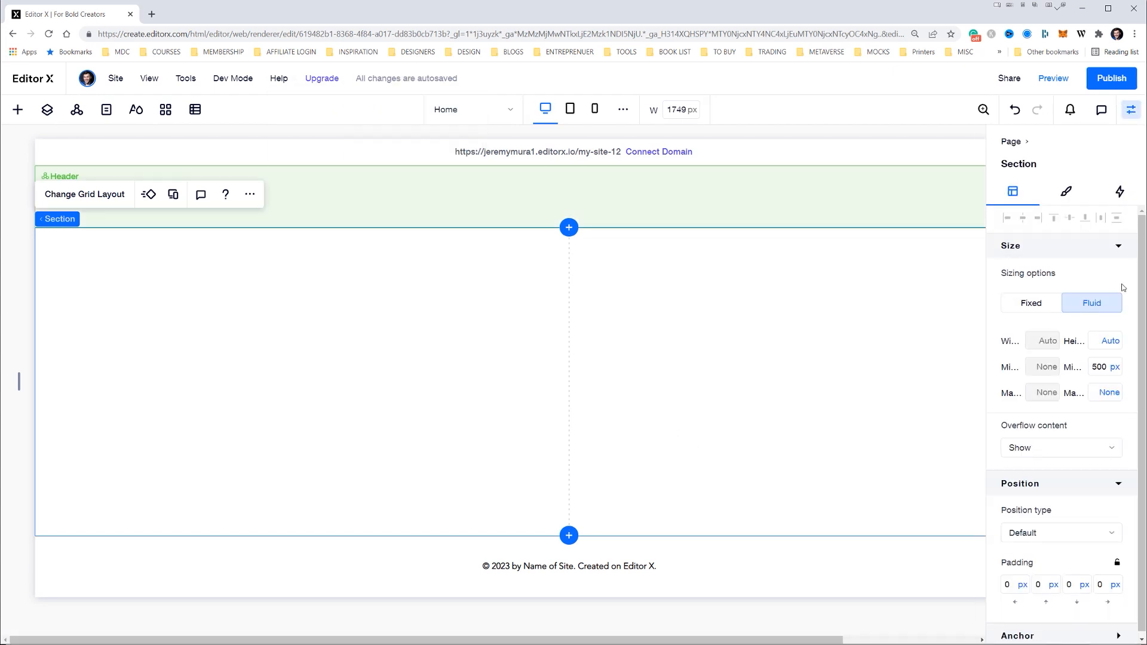
Set the section's minimum height to 1200 px and close its properties
left_click(1097, 372)
type("120")
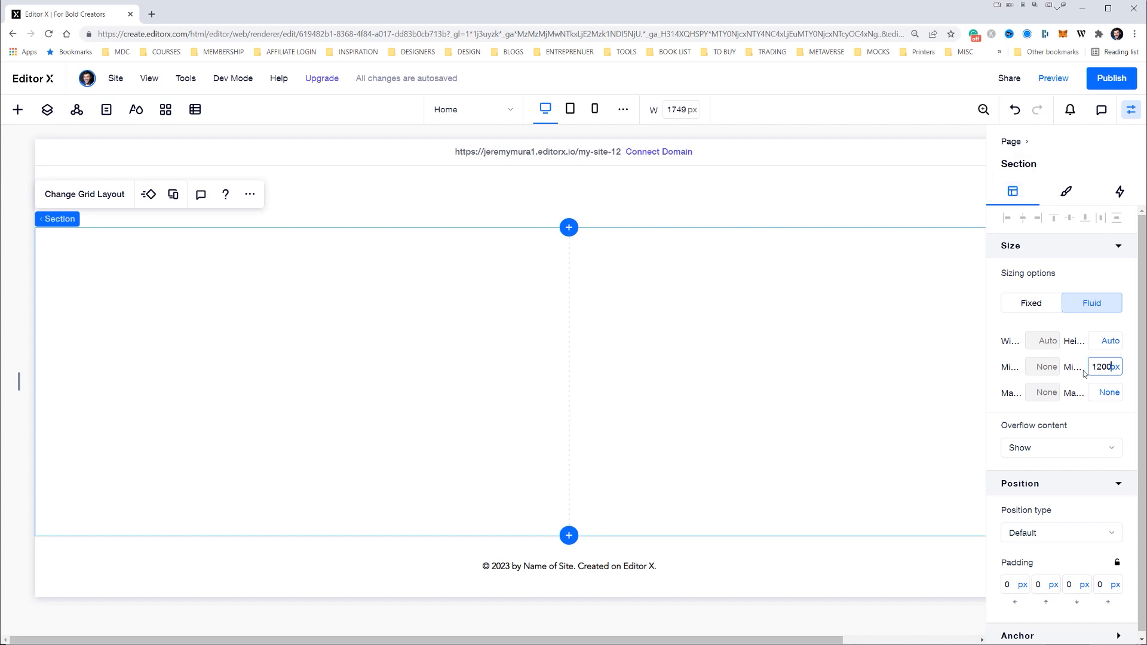
key("Return")
scroll(651, 352, "down", 7)
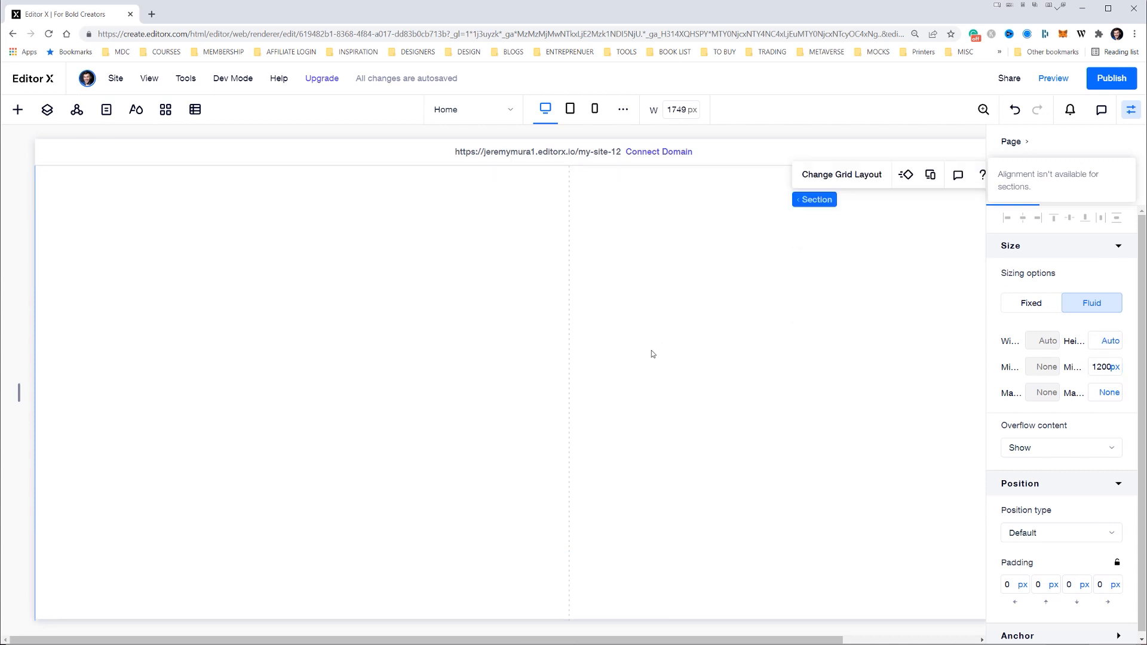
scroll(652, 353, "up", 6)
left_click(651, 354)
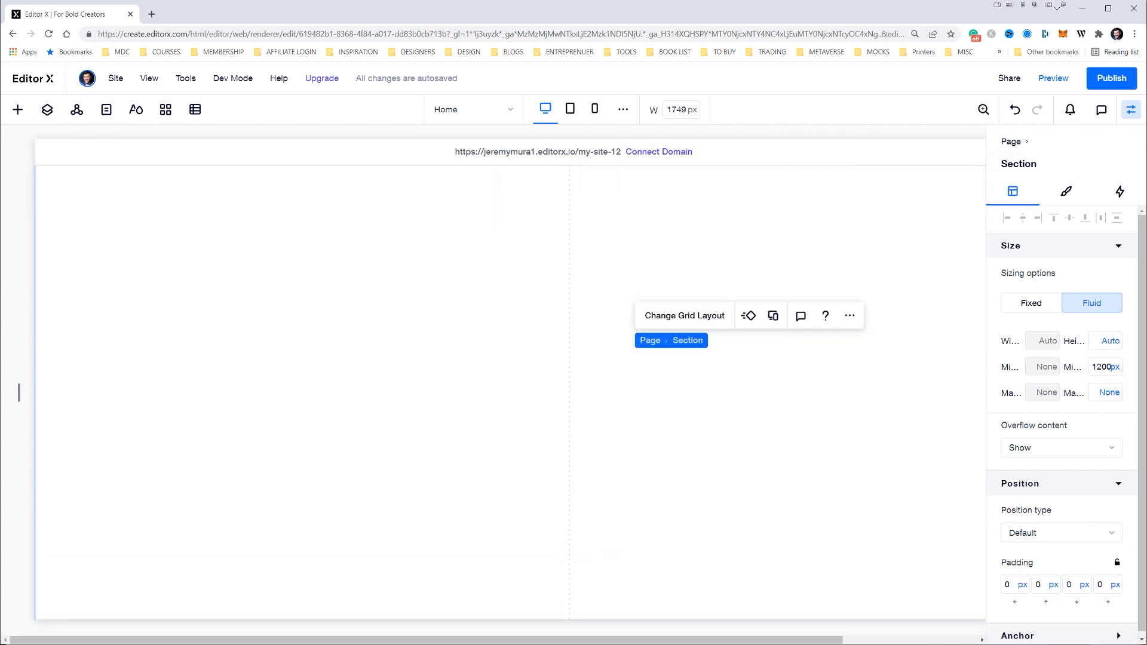
left_click(1132, 109)
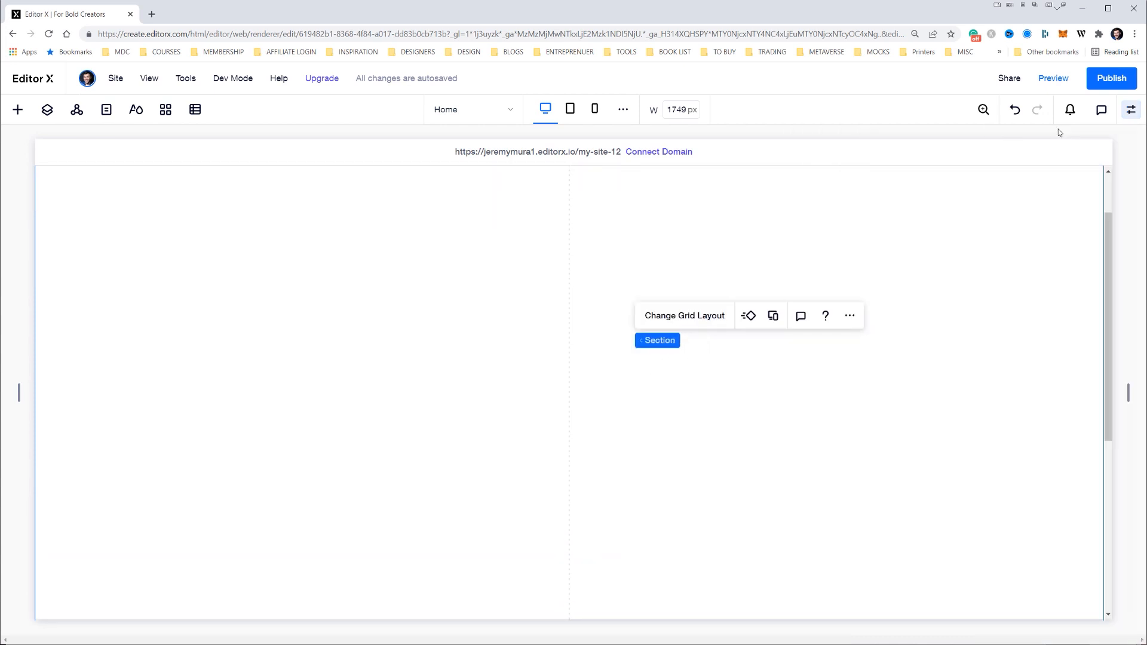
Add a placeholder image to each of the section's two grid cells and stretch both to fill their cells
left_click(18, 109)
left_click_drag(129, 301, 282, 314)
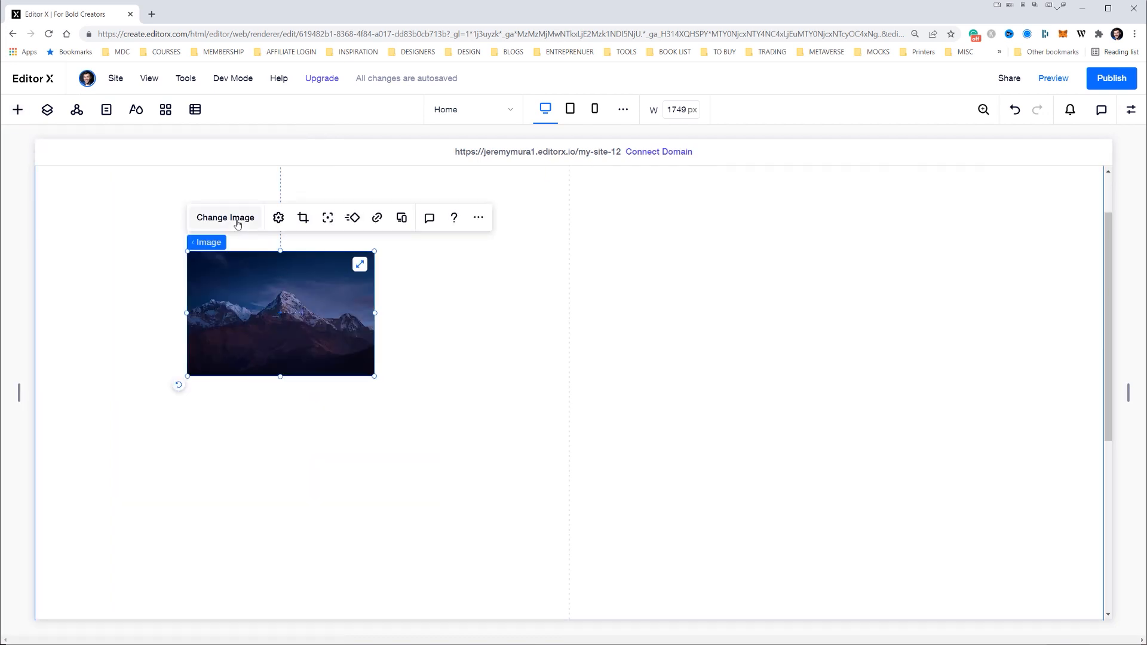
left_click(360, 266)
left_click(18, 110)
left_click_drag(159, 271, 788, 313)
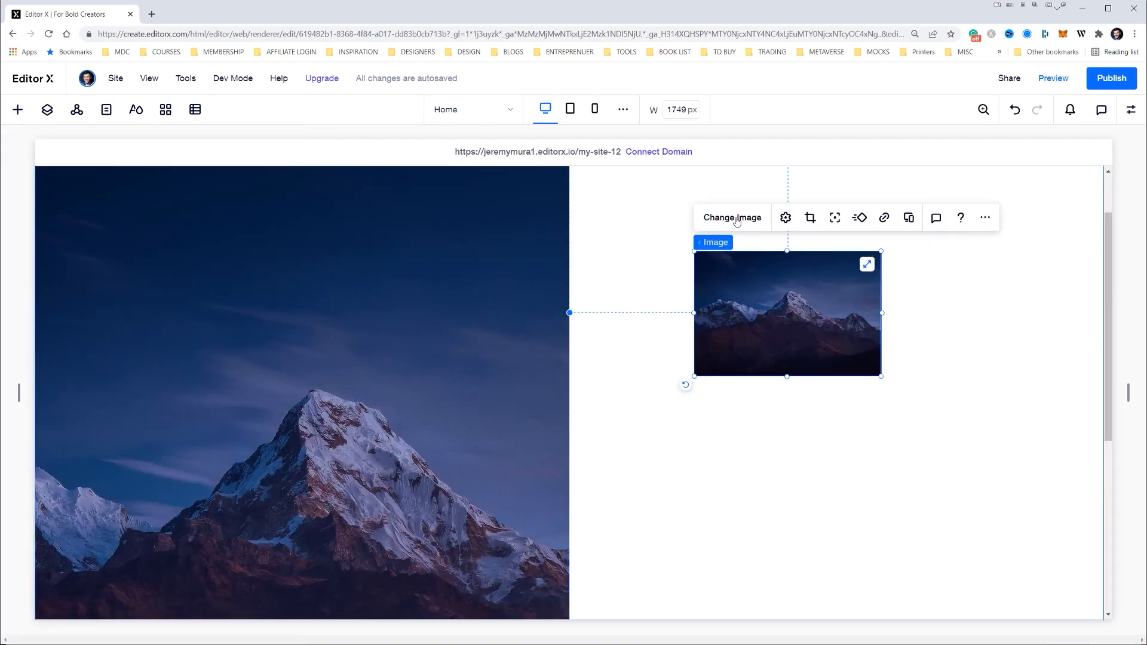
left_click(868, 264)
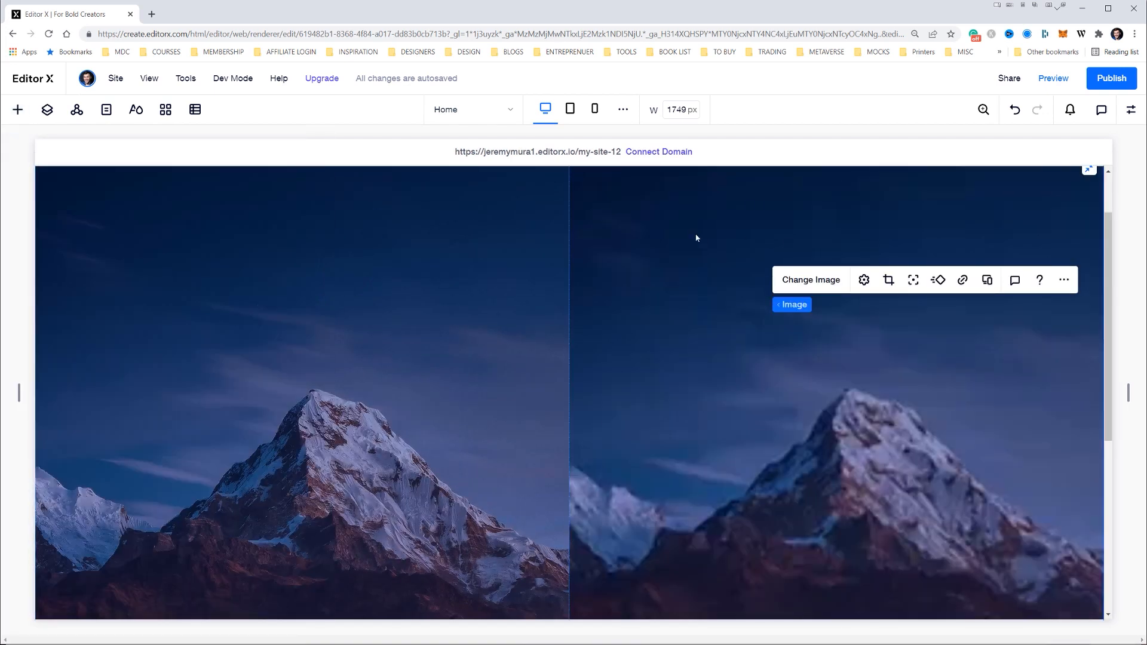
Upload the model photos to the site files and replace the right cell's image with Model Hero.png
left_click(808, 281)
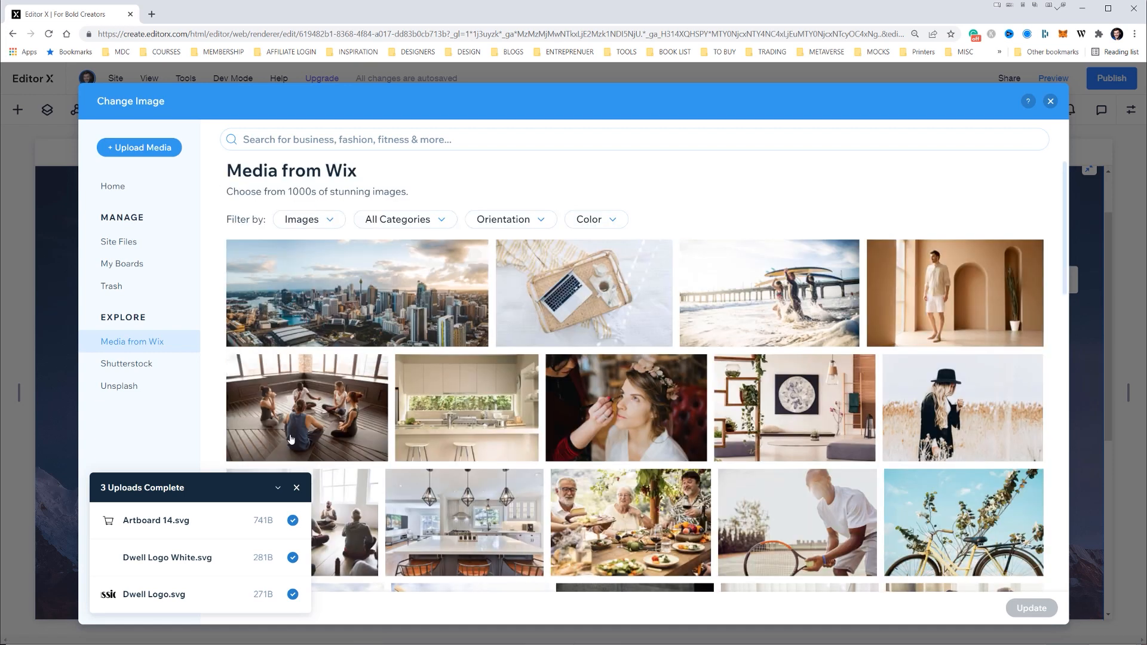
left_click(156, 148)
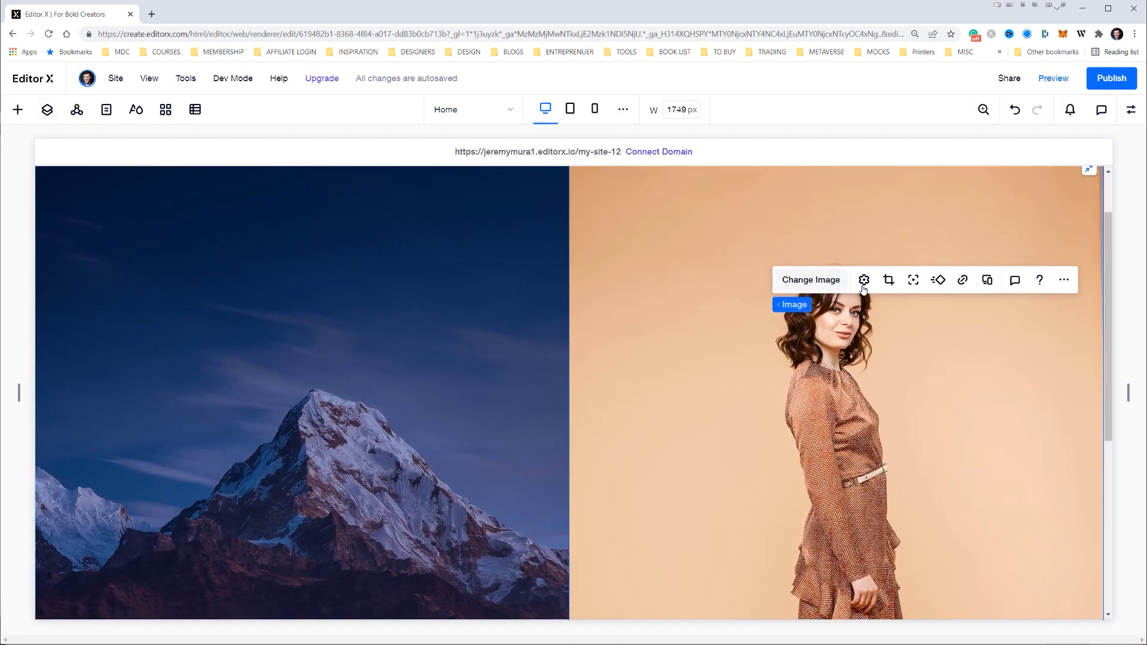
left_click(811, 279)
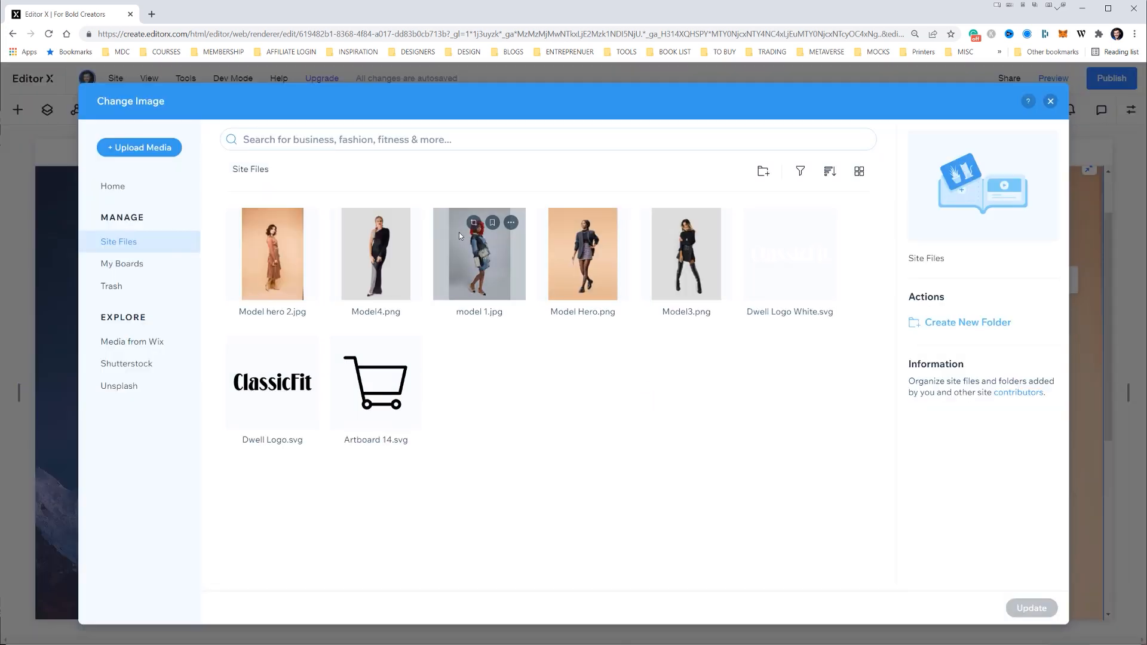
double_click(580, 263)
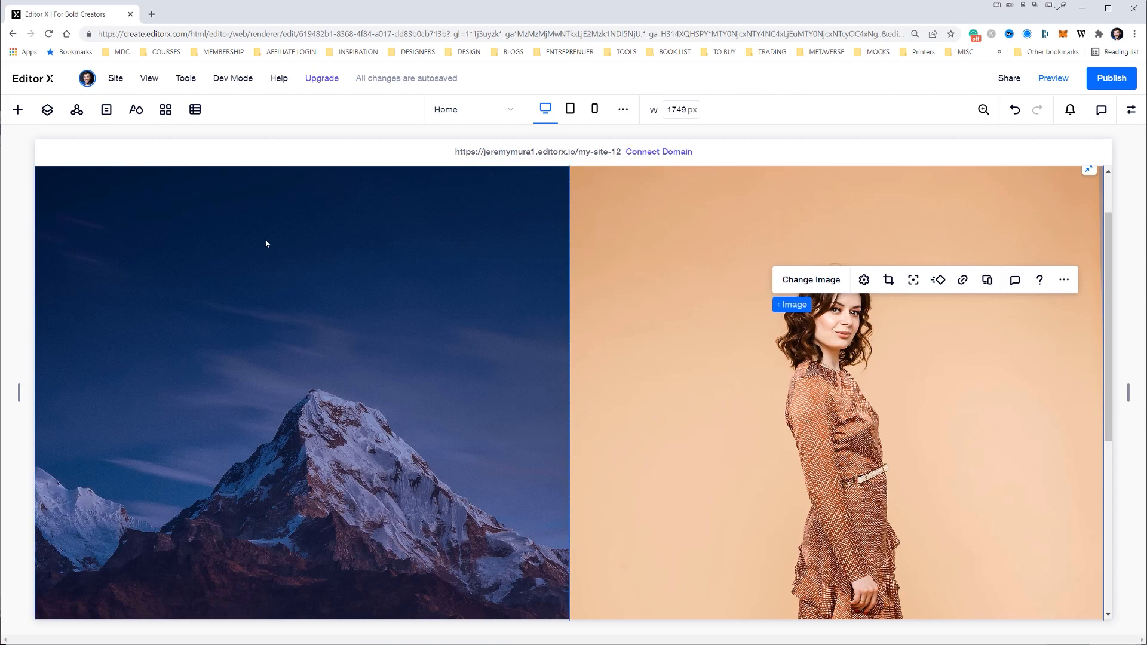
Replace the left cell's mountain image with Model hero 2.jpg
scroll(237, 264, "up", 1)
left_click(235, 264)
left_click(260, 226)
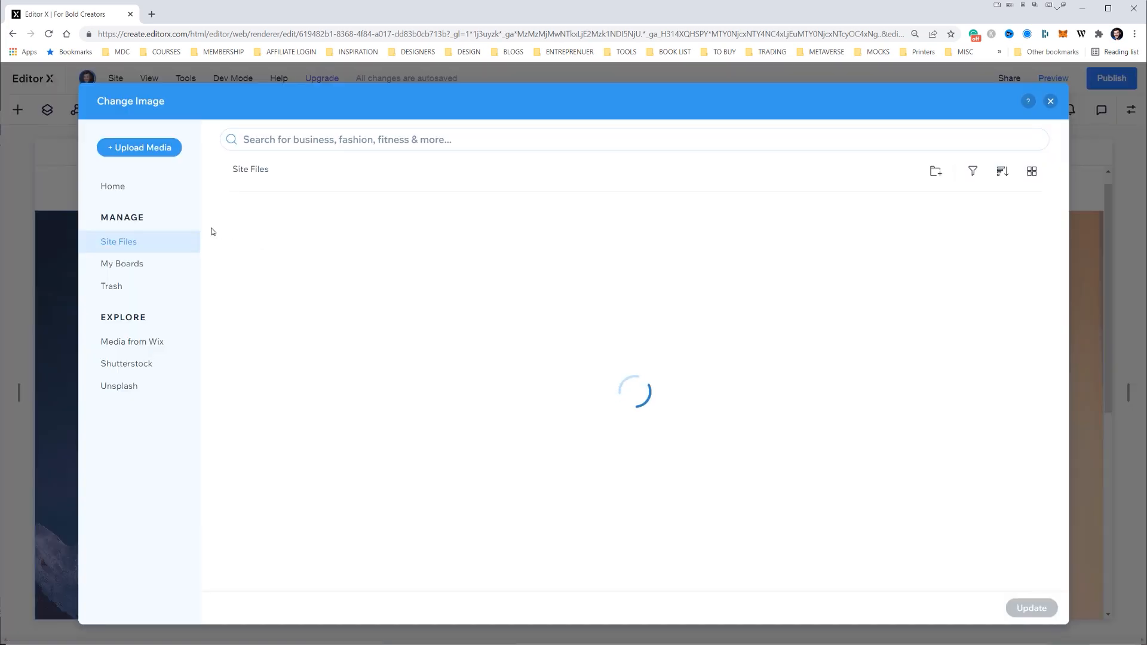
double_click(245, 278)
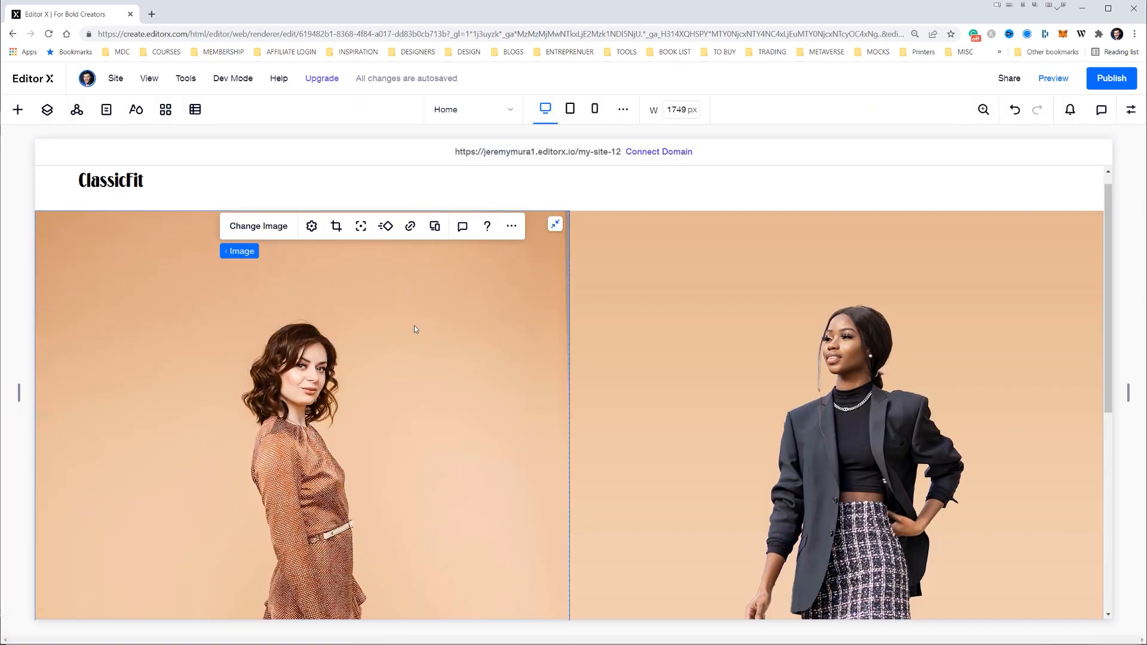
Give the left hero image a 1 px black border
scroll(593, 324, "down", 10)
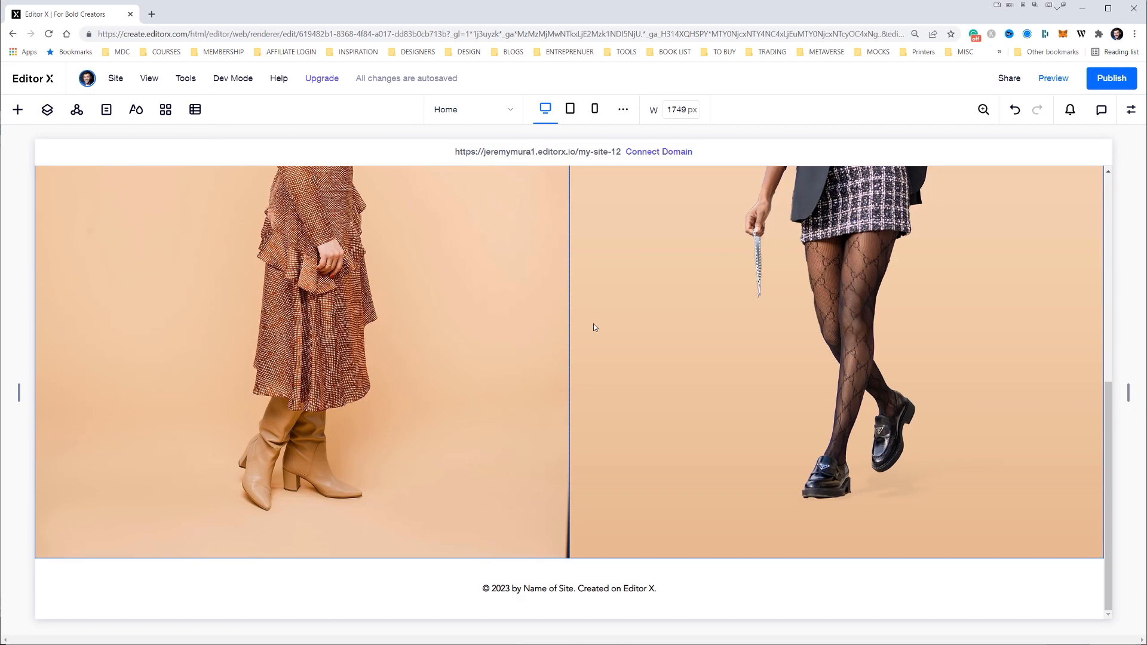
scroll(594, 324, "up", 10)
left_click(507, 308)
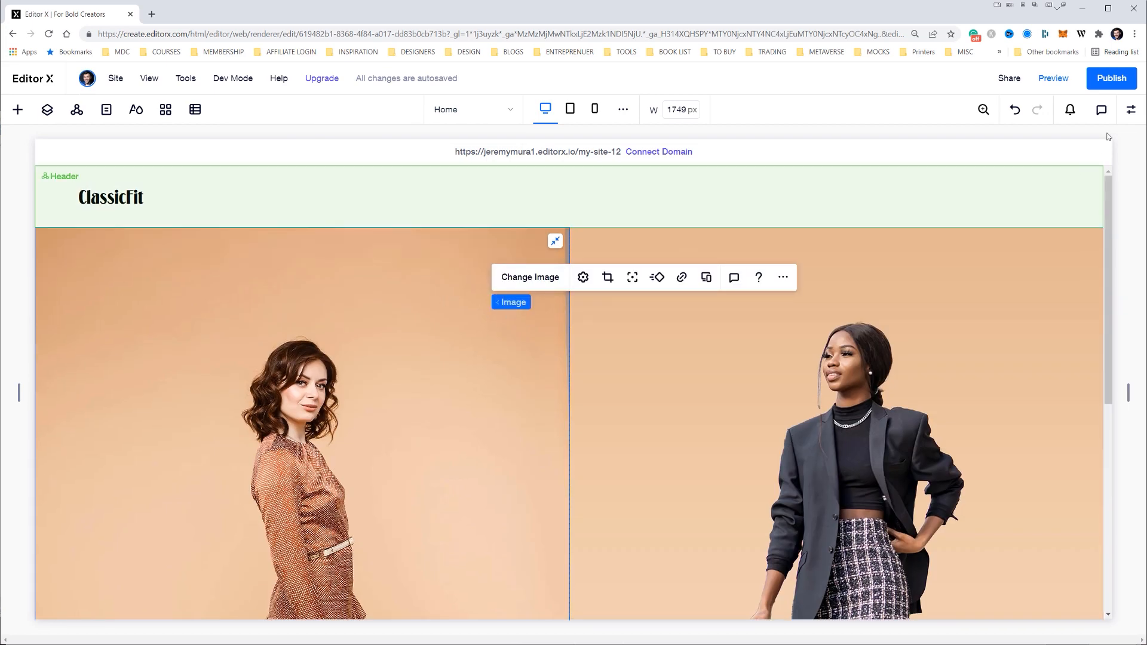
left_click(1131, 110)
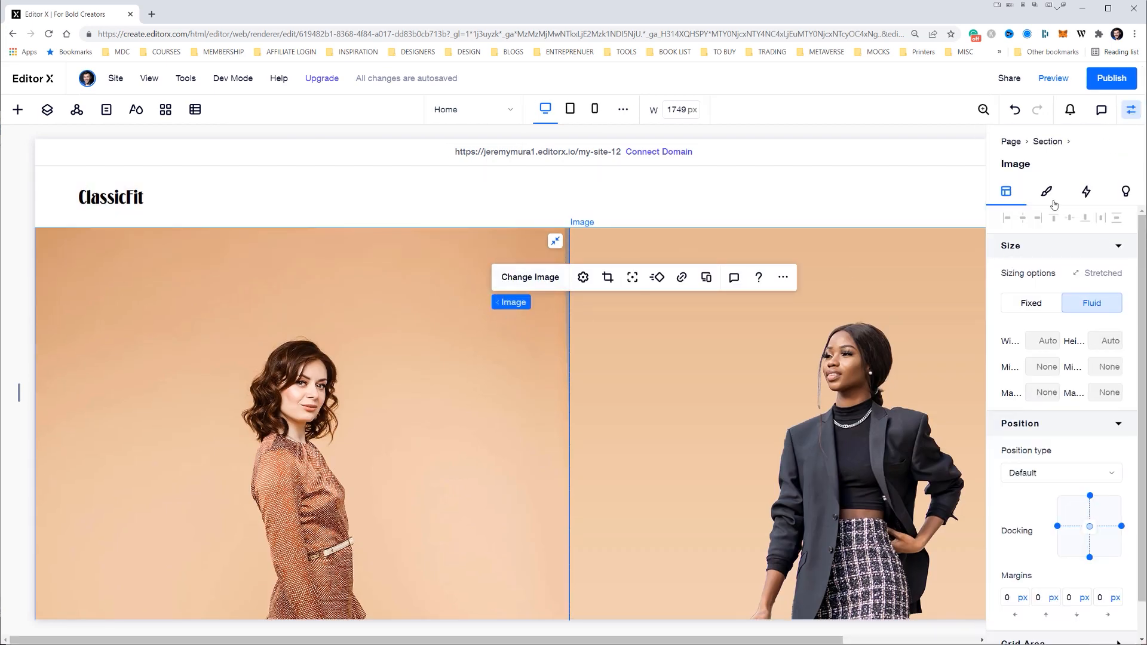
left_click(1047, 192)
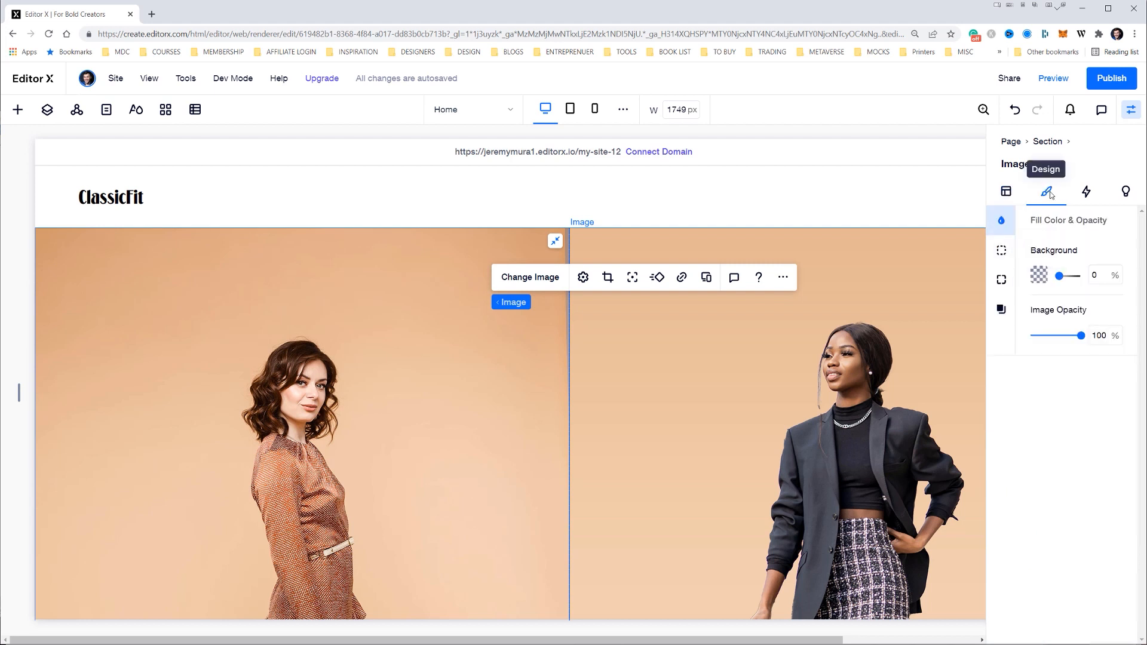
left_click(1001, 253)
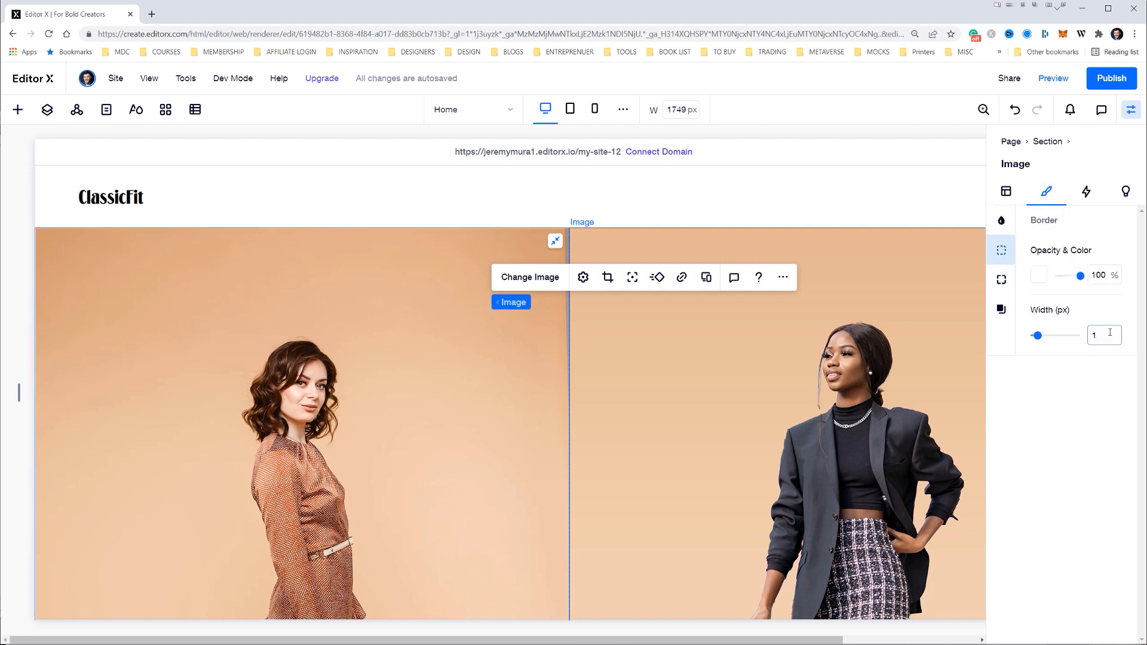
left_click(1040, 275)
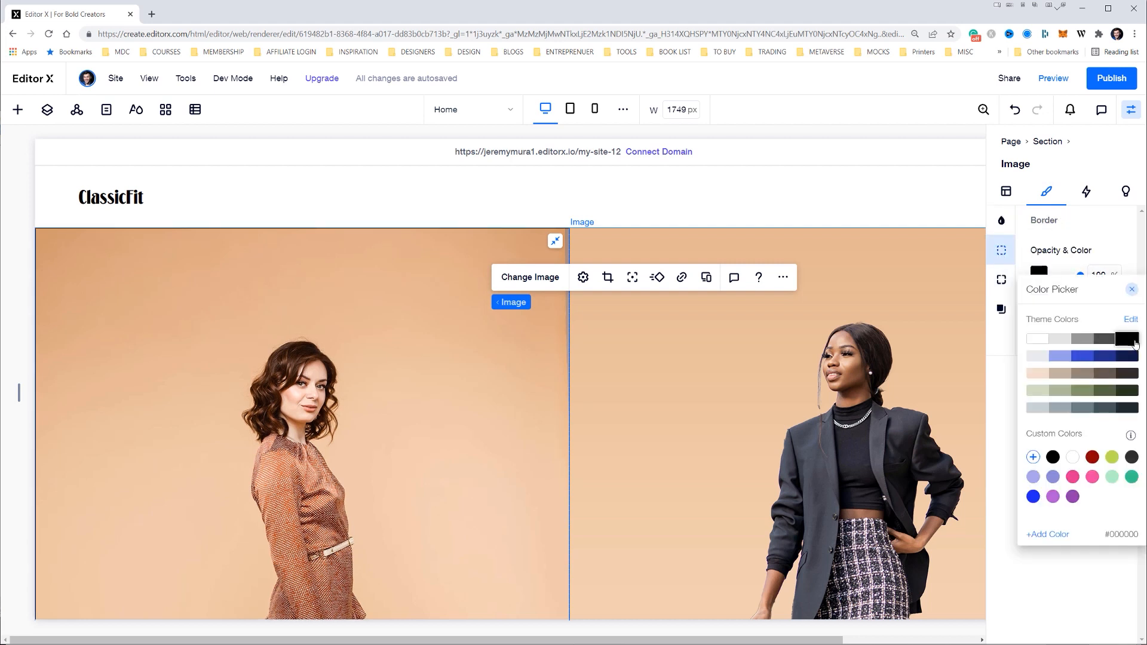
left_click(1121, 234)
Give the right hero image a matching 1 px black border
left_click(853, 255)
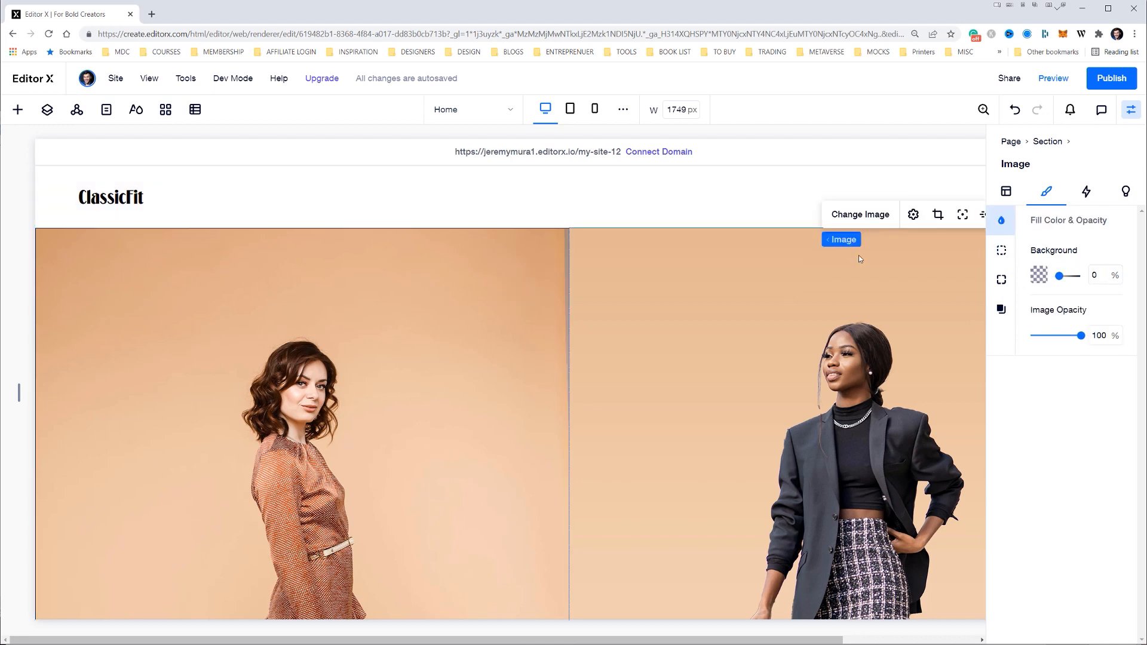
left_click(1002, 250)
left_click(1102, 335)
type("0")
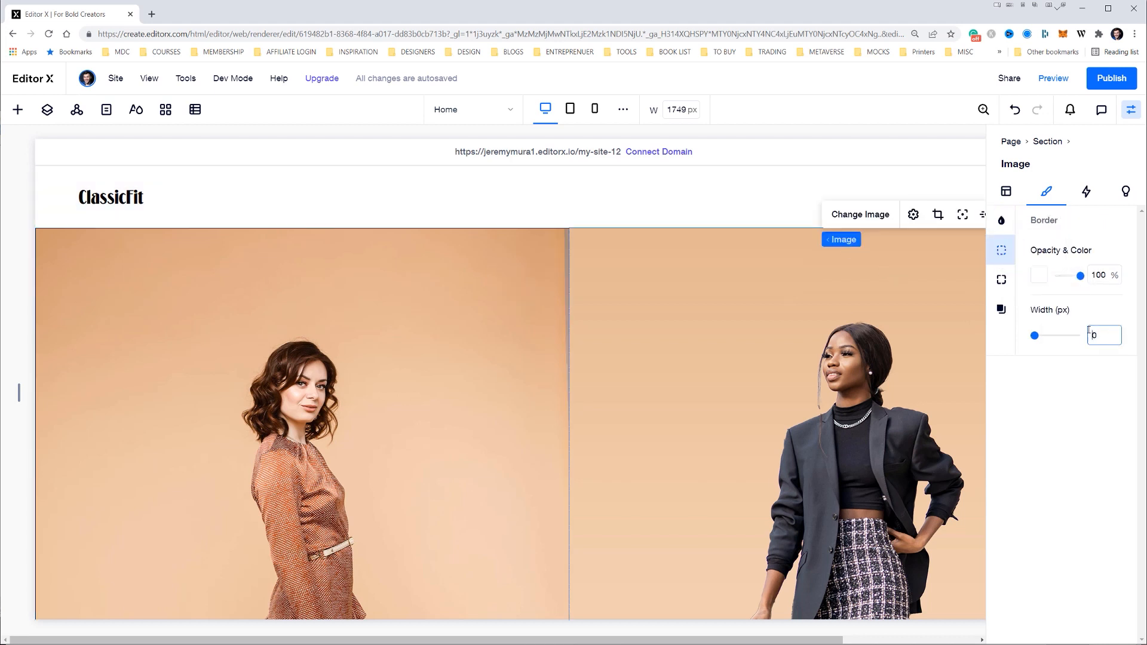
left_click(1040, 275)
left_click(1104, 339)
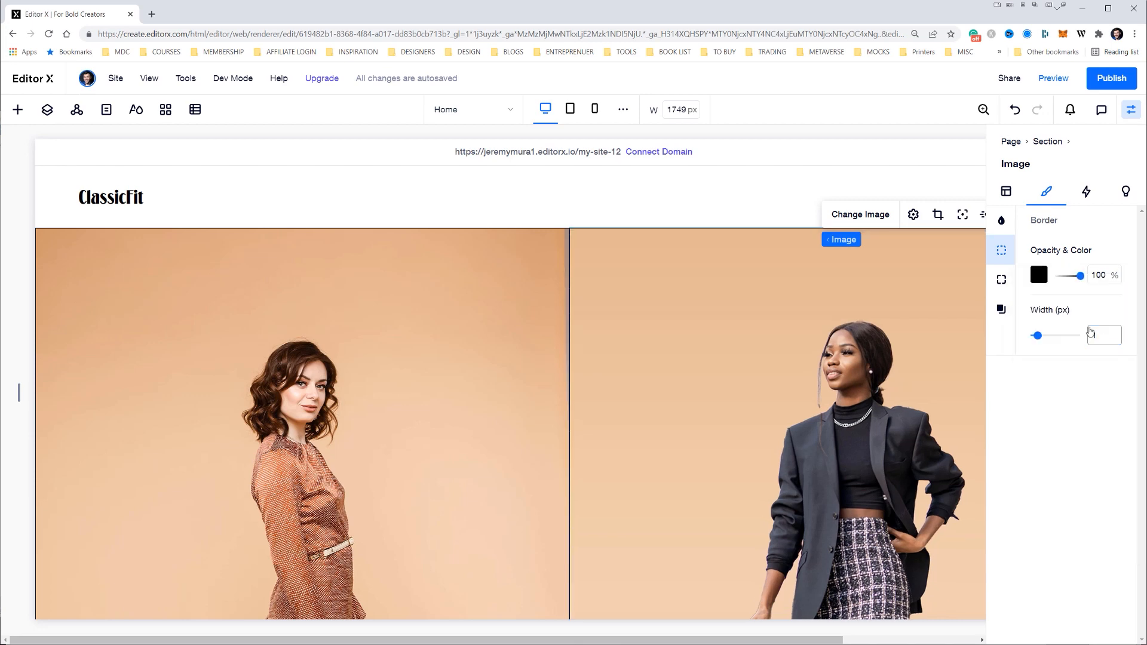
Review the bordered hero from header to footer, compare it with the Illustrator design, and close the element properties
left_click(745, 183)
scroll(573, 293, "down", 4)
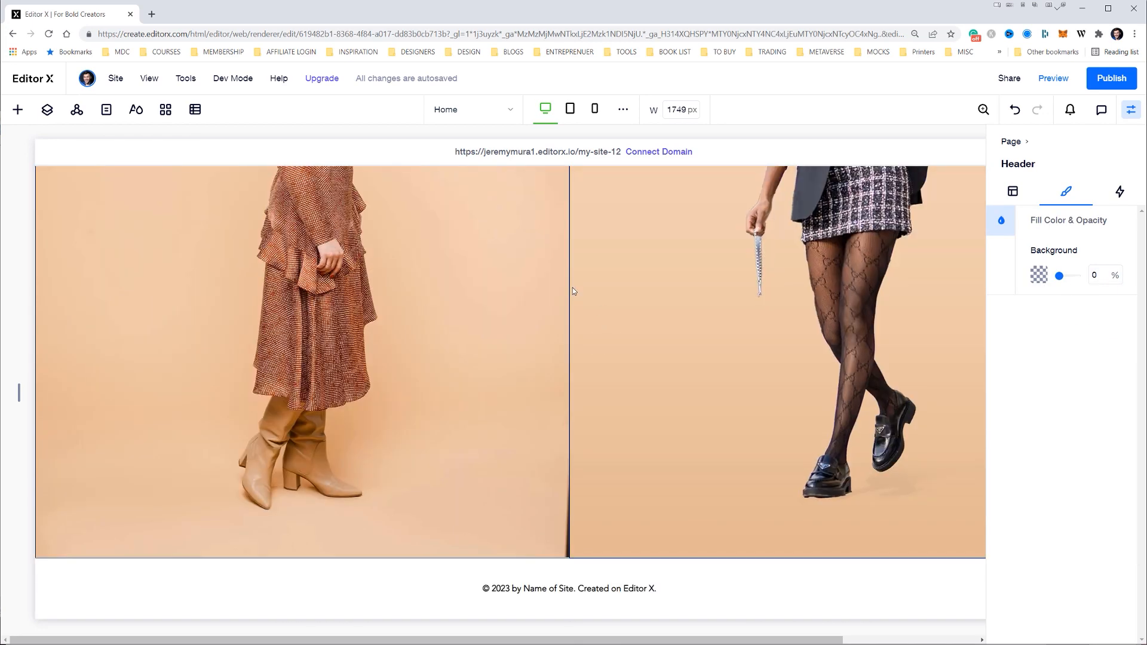
left_click(741, 573)
scroll(747, 576, "up", 4)
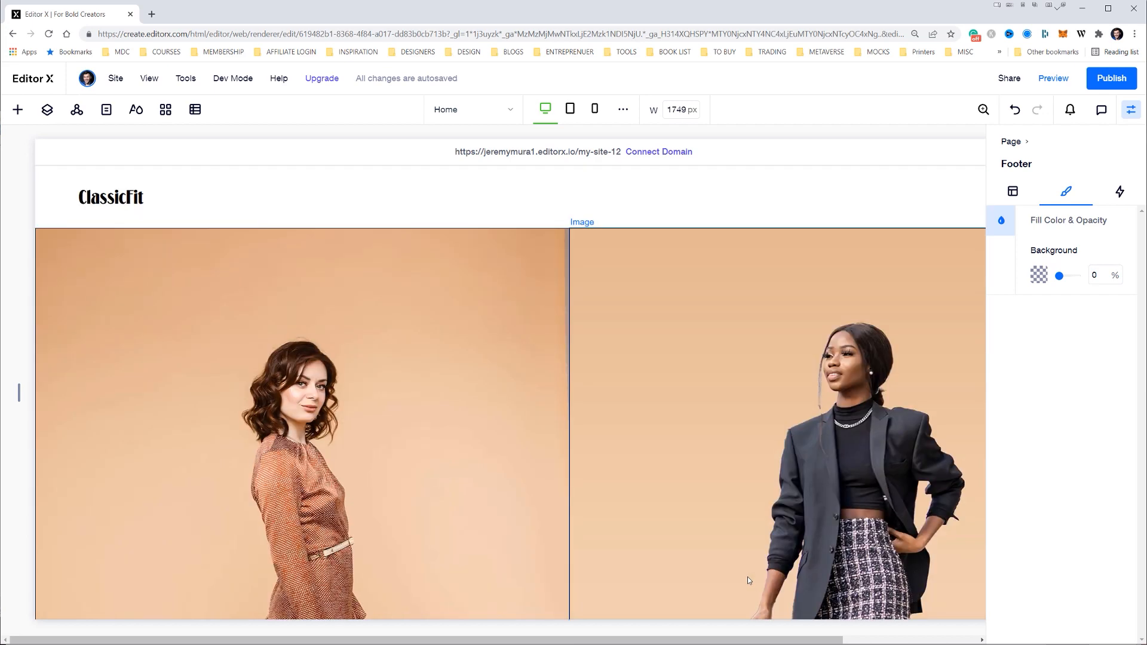
left_click(707, 199)
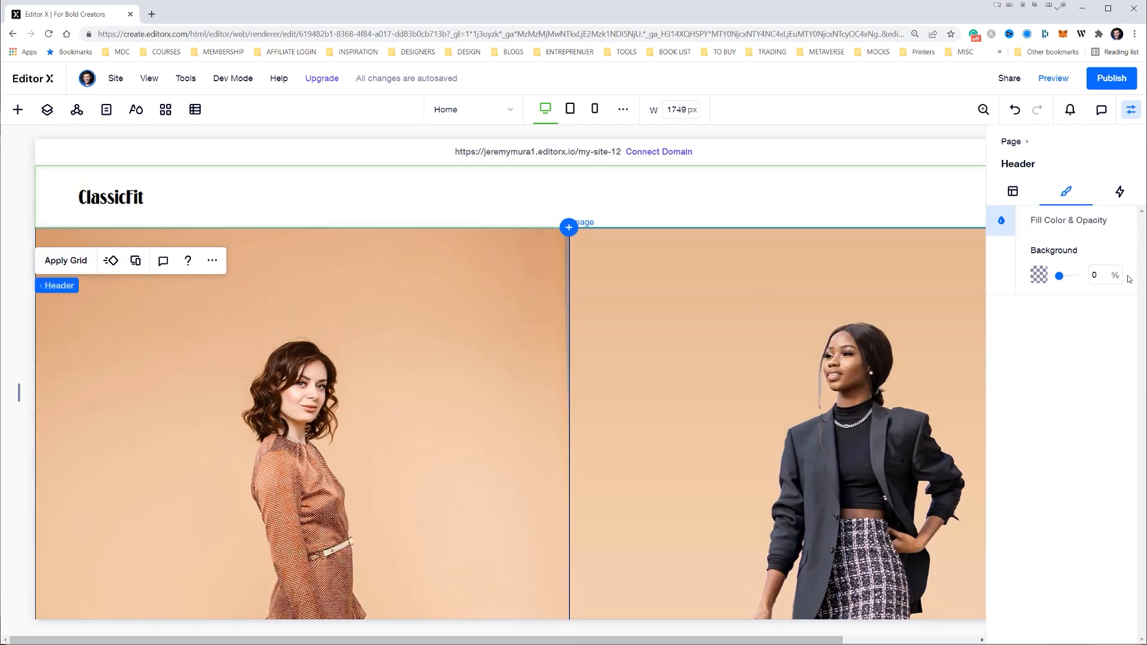
scroll(310, 239, "down", 5)
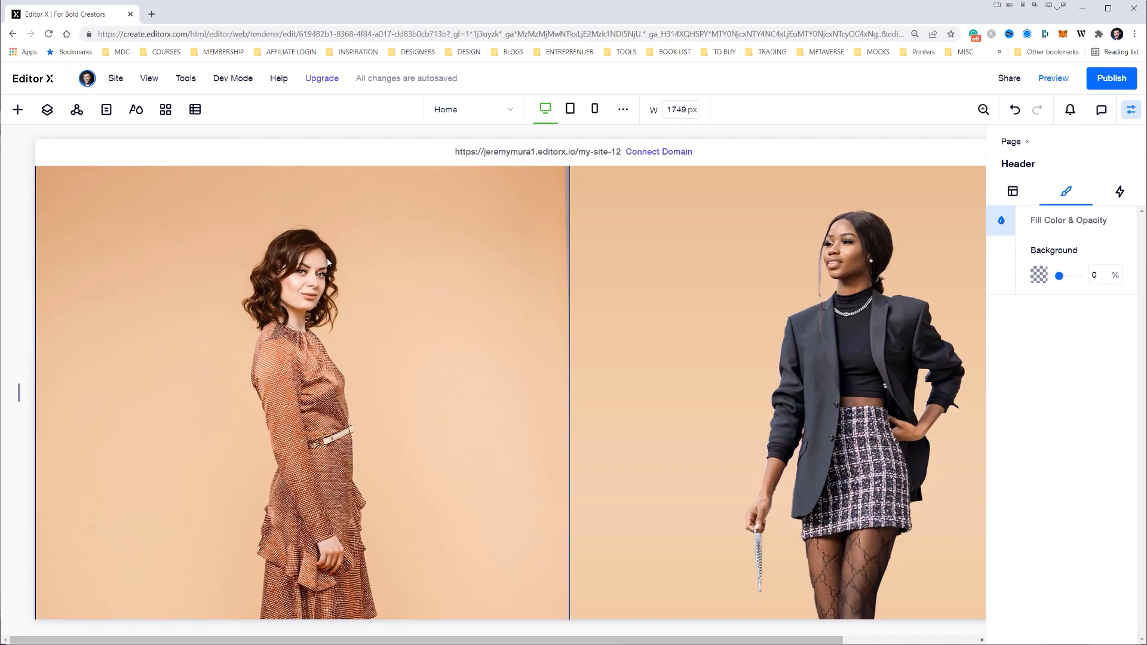
scroll(301, 267, "down", 3)
scroll(302, 267, "up", 10)
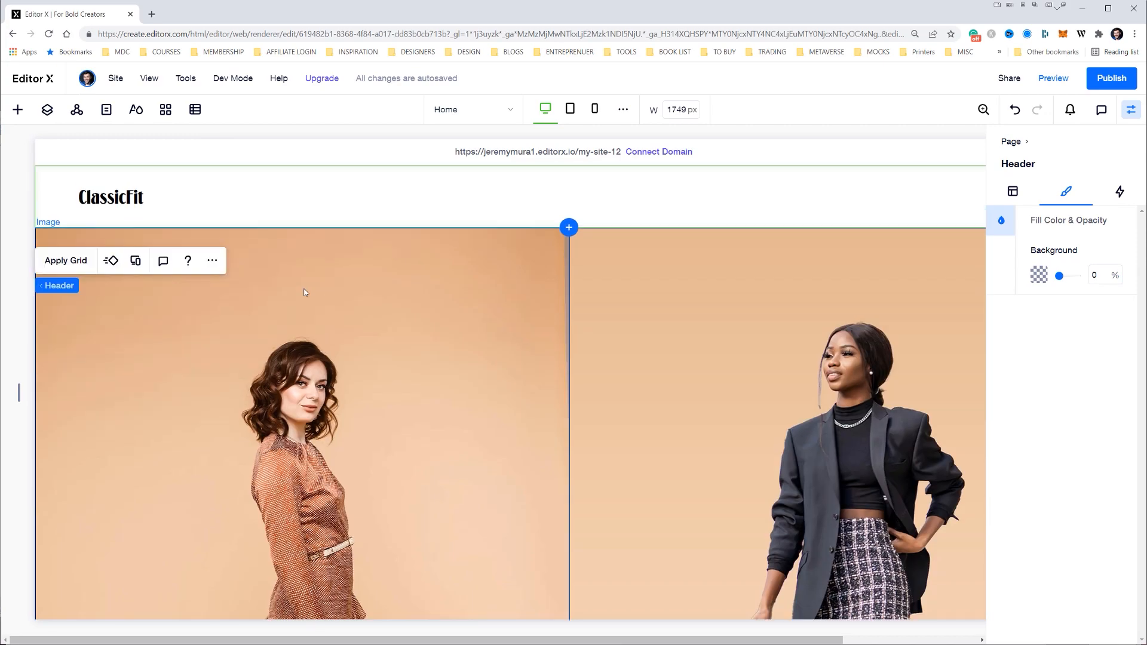
key("alt+Tab")
key("alt+Tab")
scroll(626, 508, "down", 5)
scroll(625, 507, "up", 5)
left_click(1131, 109)
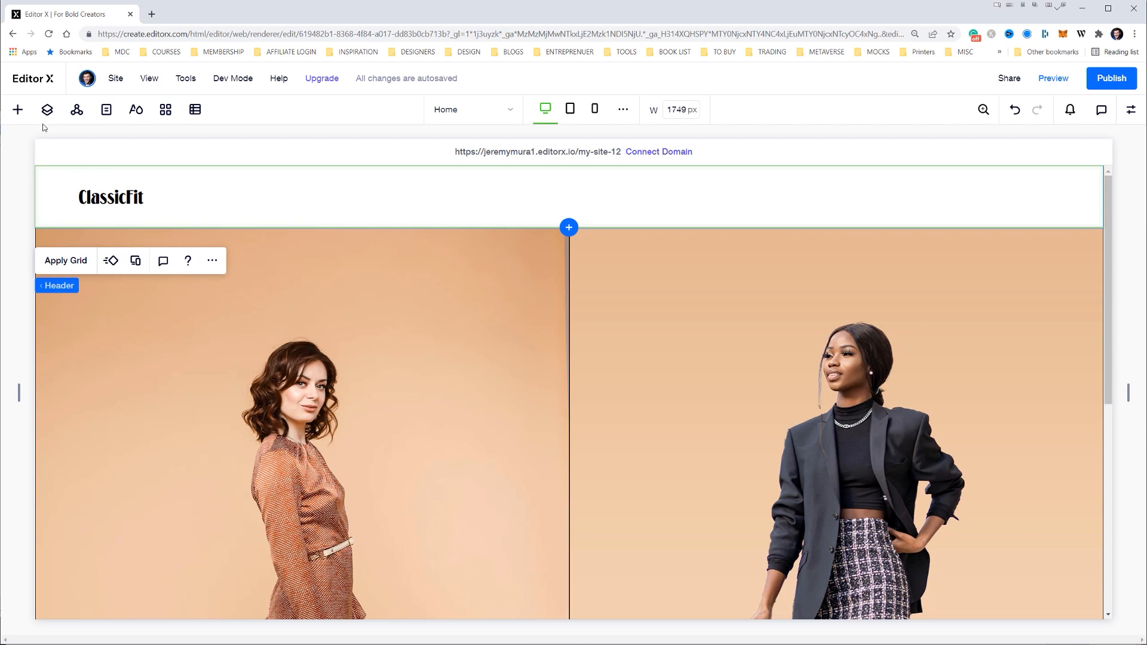
Move the ClassicFit logo out of the header, delete the header, and place the logo in the left hero image's upper-left corner
left_click(18, 109)
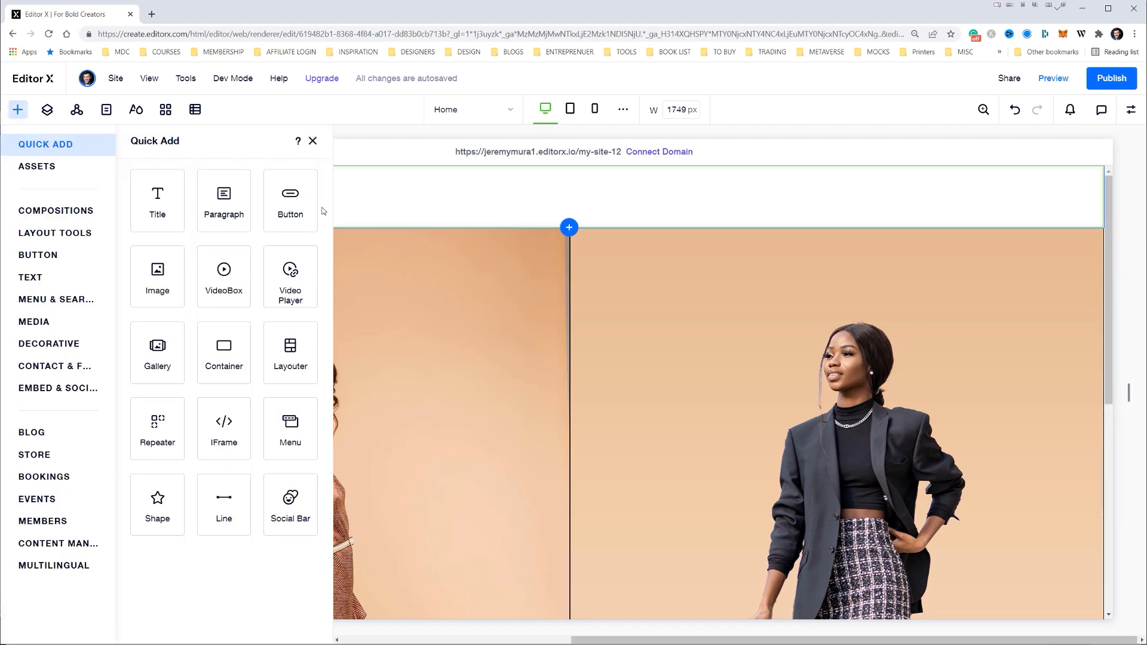
left_click(313, 141)
left_click(113, 194)
left_click_drag(114, 194, 193, 356)
left_click(234, 190)
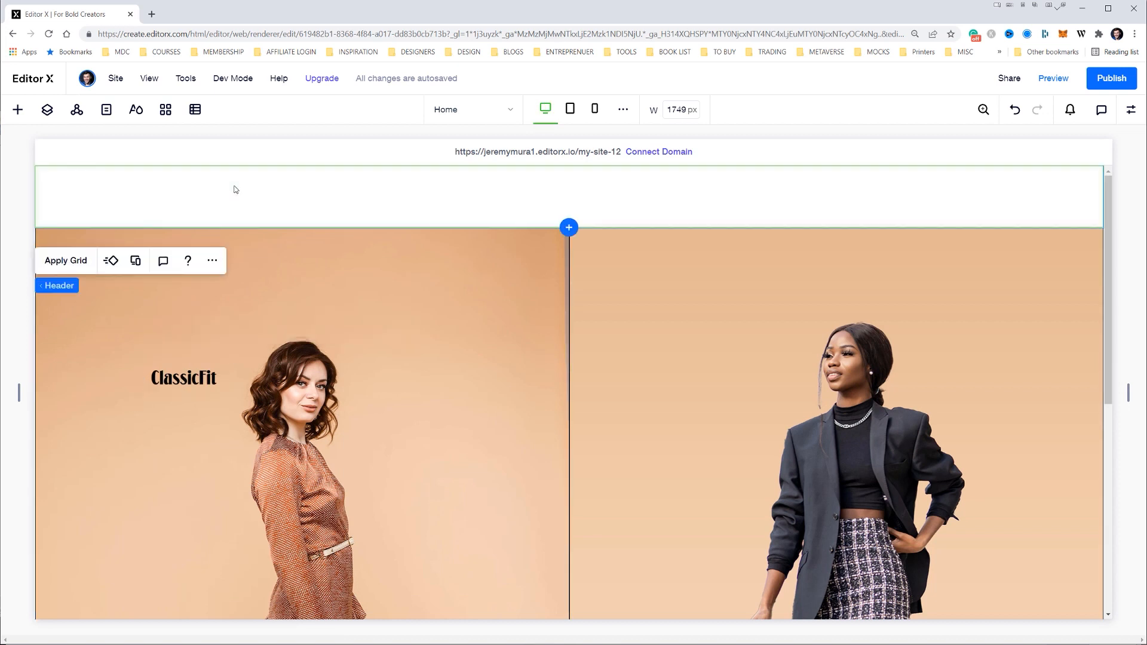
key("Delete")
left_click_drag(194, 324, 68, 198)
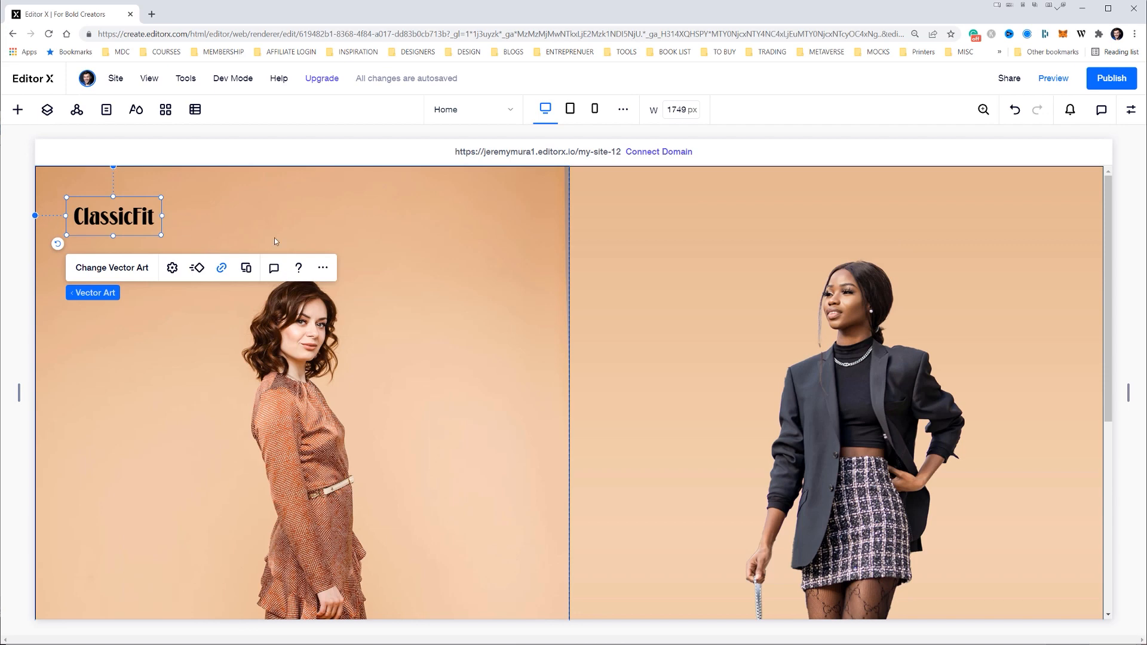
Start a new section directly below the two-image hero
scroll(628, 285, "down", 5)
scroll(628, 285, "up", 5)
scroll(627, 285, "down", 5)
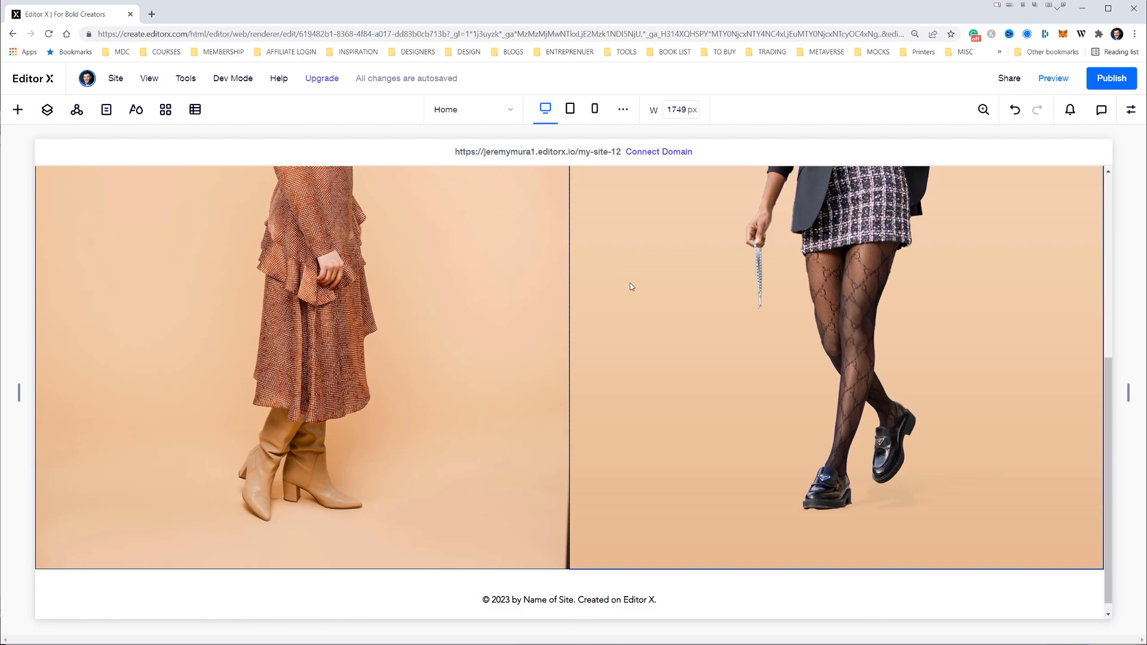
left_click(569, 559)
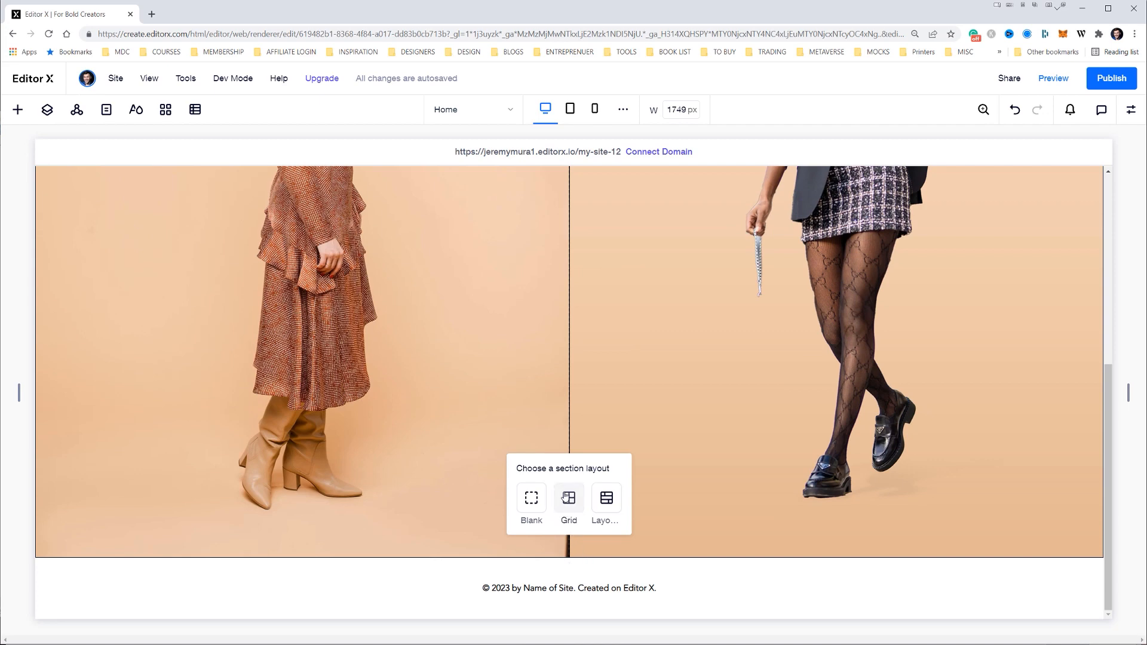
Switch to Illustrator, dismiss the missing linked file prompts, and examine the text rows below the hero in Website Design.ai
key("alt+Tab")
key("alt+Tab")
left_click(690, 345)
key("Escape")
key("Escape")
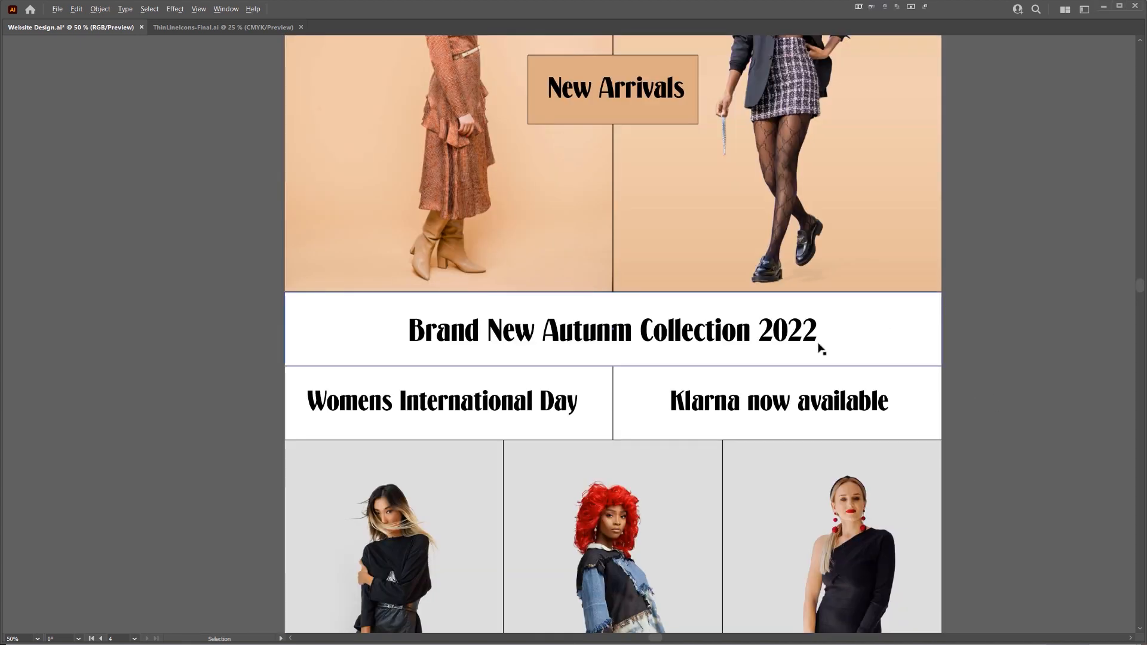
key("ctrl+=")
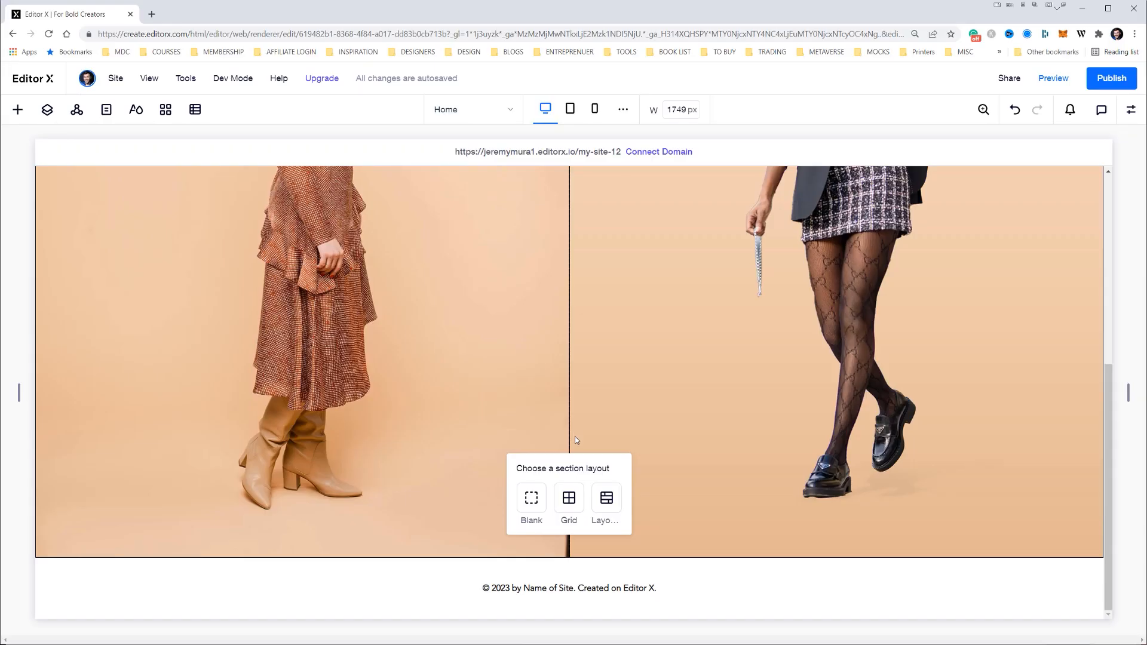
Back in Editor X, create the new section as a Layouter with the Rows display type and two items
left_click(607, 497)
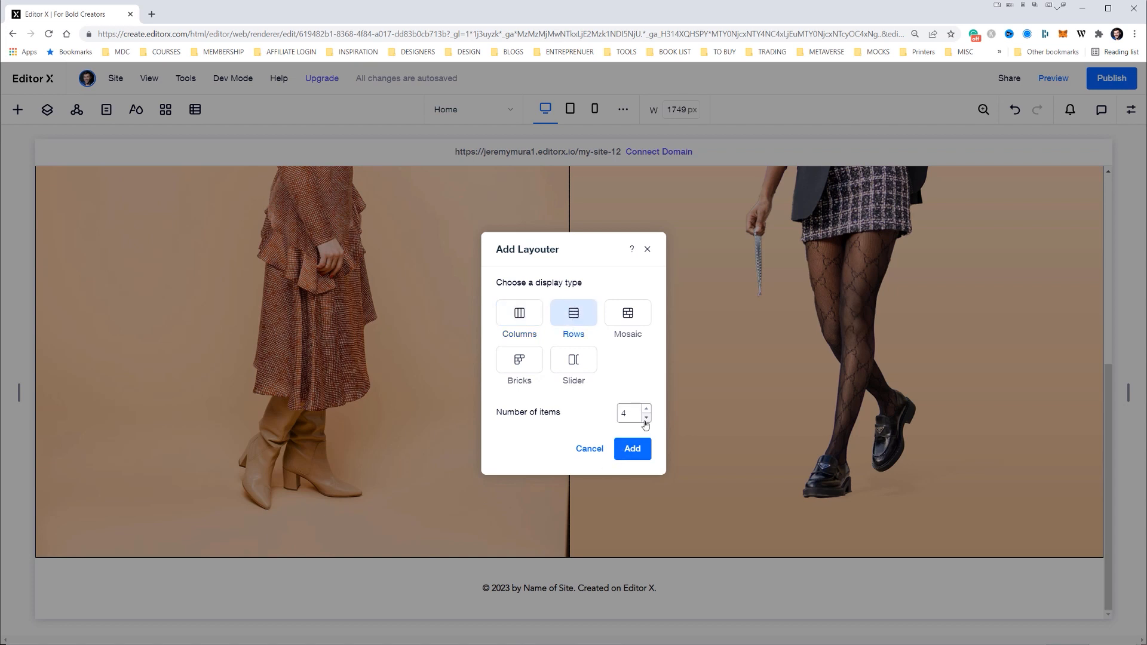
left_click(631, 450)
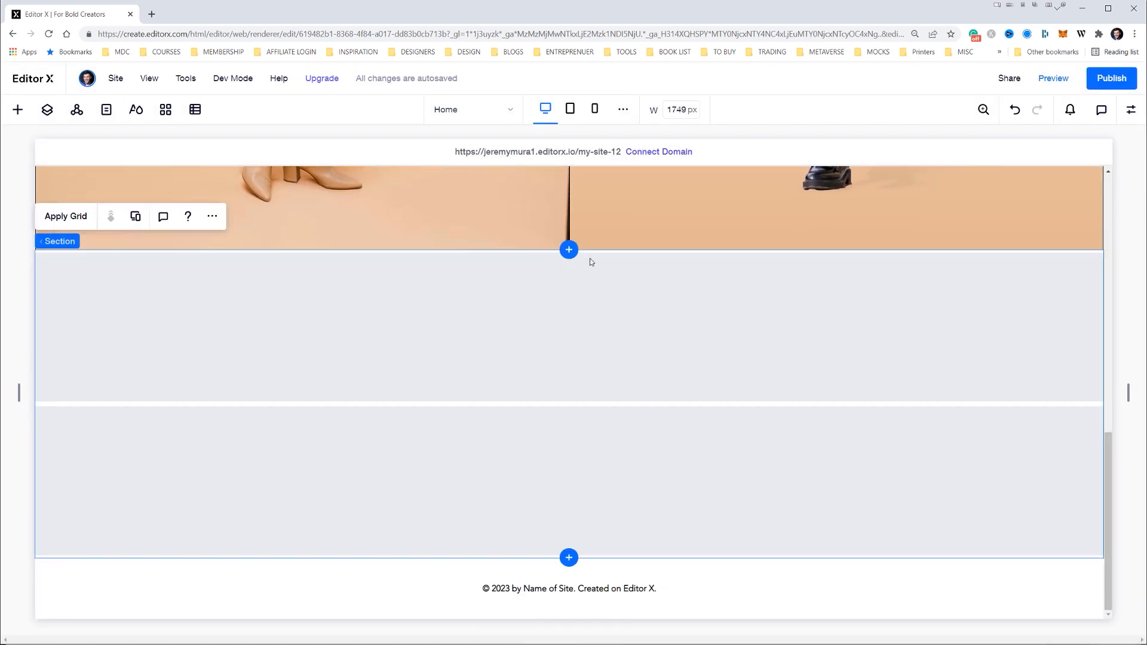
Give the whole Layouter a 1 px black border
left_click(604, 280)
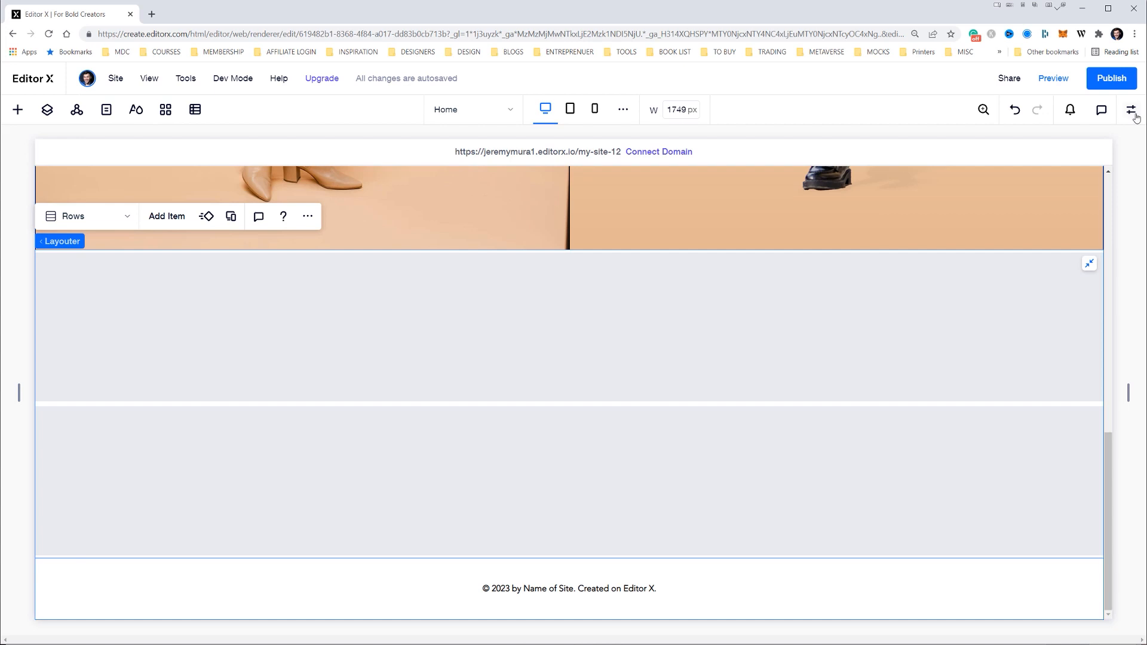
left_click(1136, 114)
left_click(1002, 250)
left_click(1101, 339)
type("1")
left_click(1039, 276)
left_click(1127, 338)
left_click(1131, 291)
Give the first row item of the Layouter a 1 px black border
left_click(563, 375)
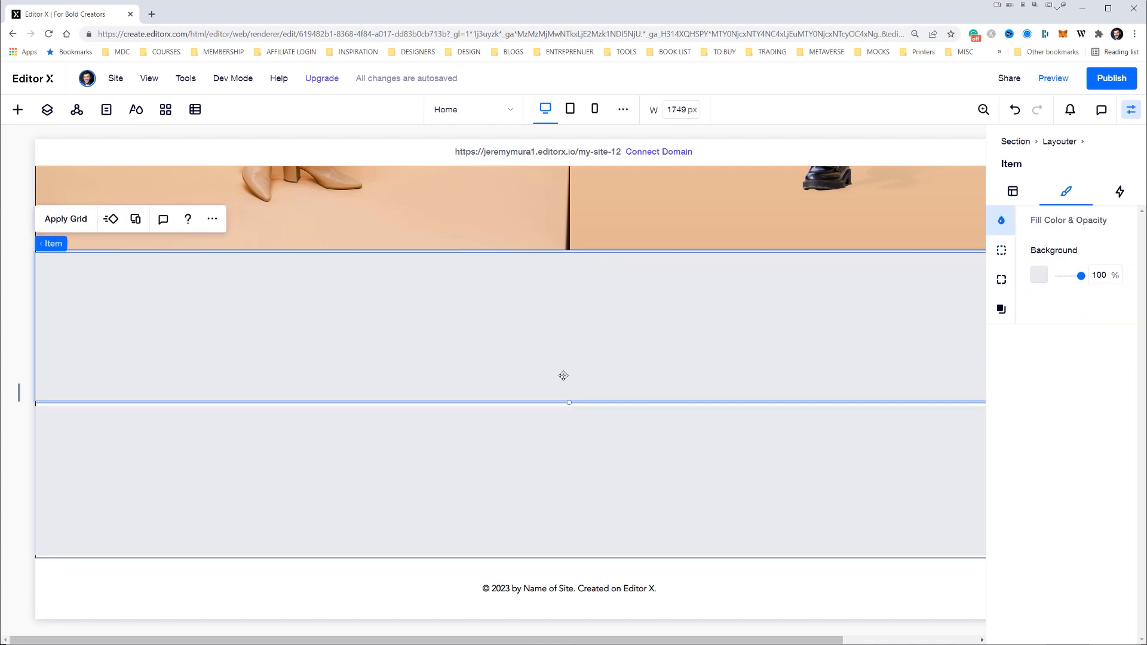
left_click(1001, 250)
left_click(1098, 335)
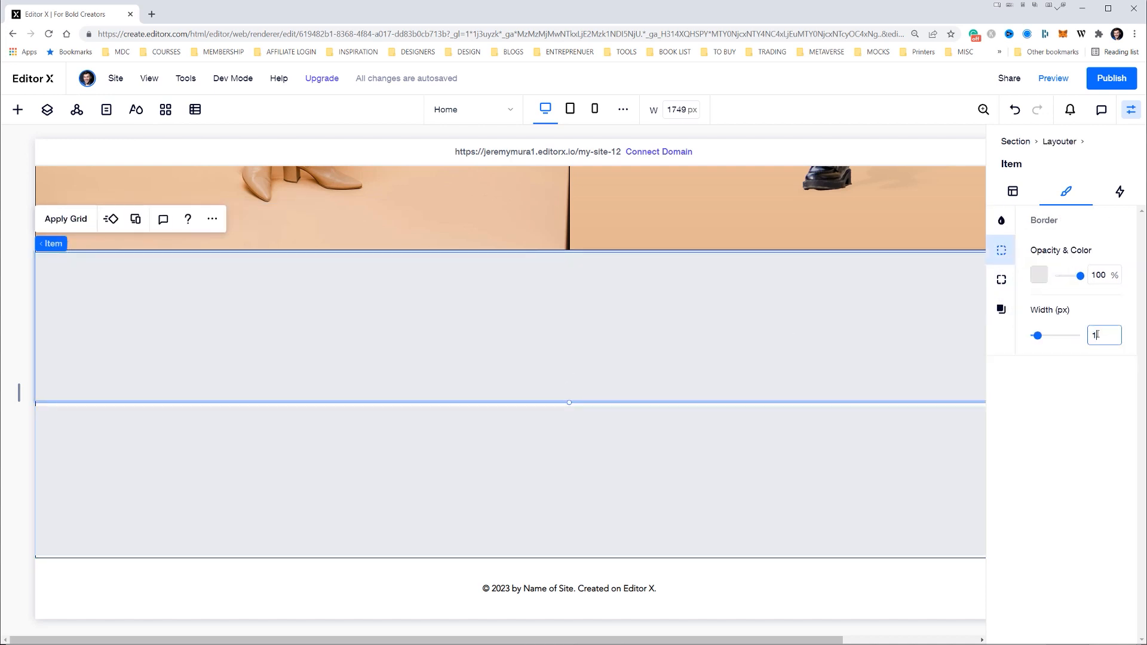
left_click(1039, 276)
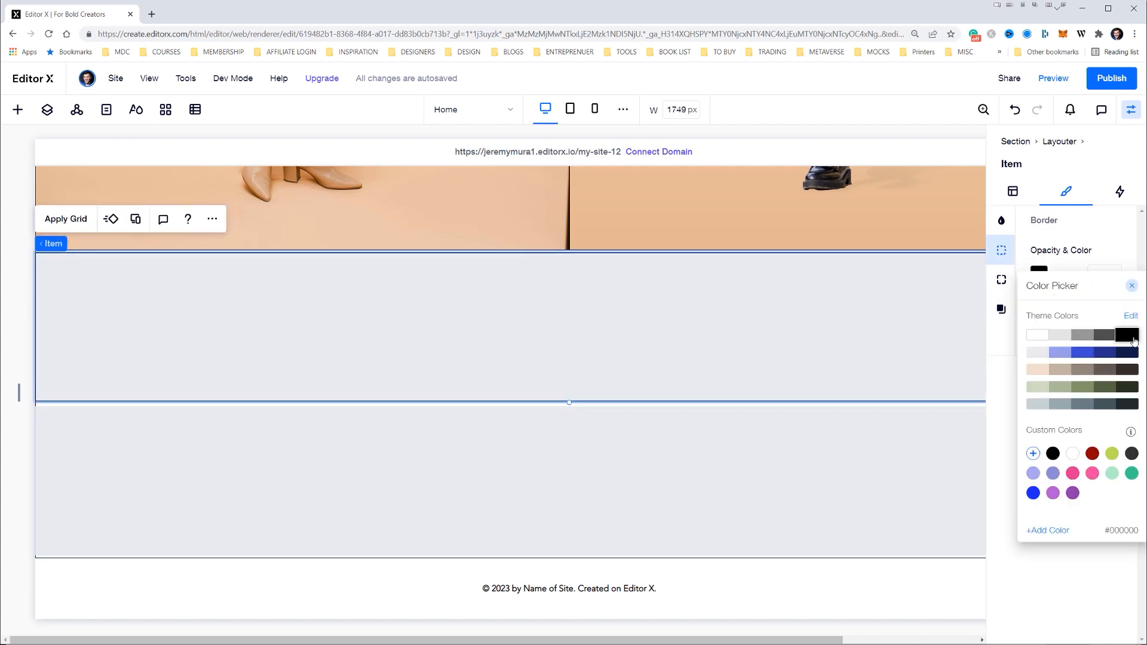
left_click(879, 360)
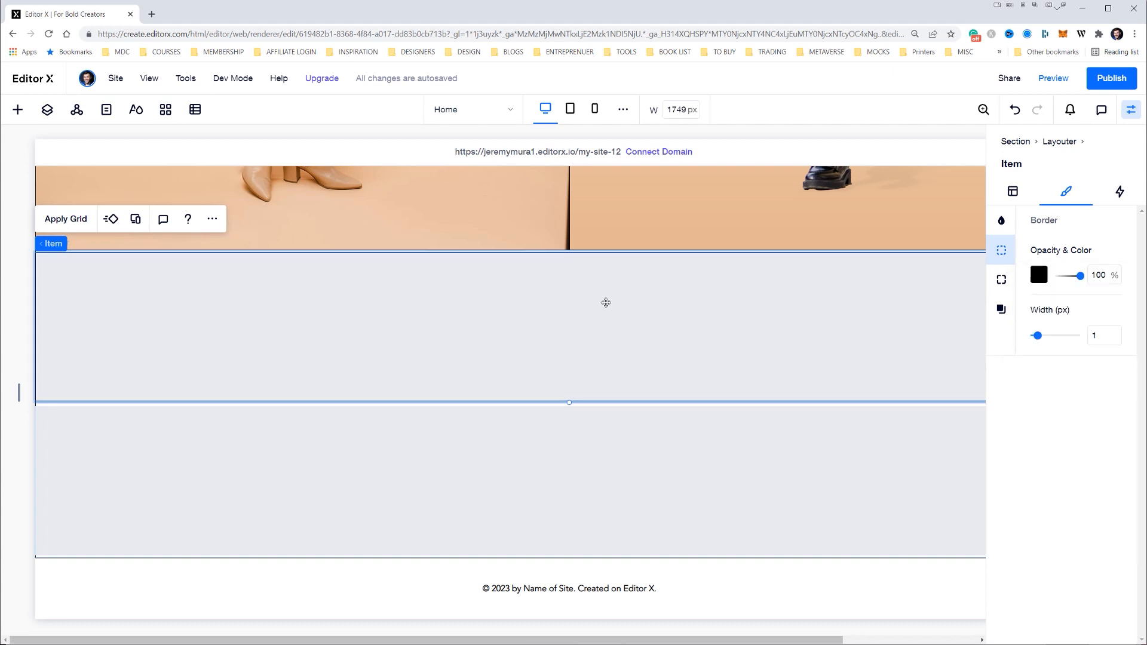
Give the second row item of the Layouter a 1 px black border
left_click(735, 578)
left_click(681, 468)
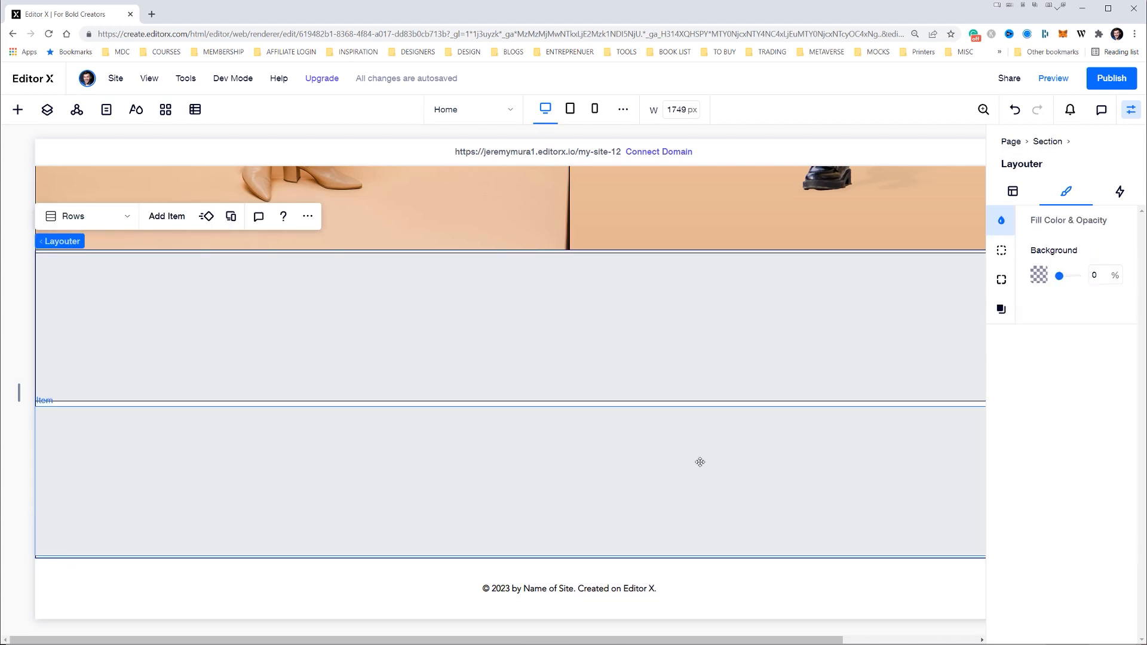
left_click(700, 463)
left_click(1001, 251)
left_click(1096, 336)
type("1")
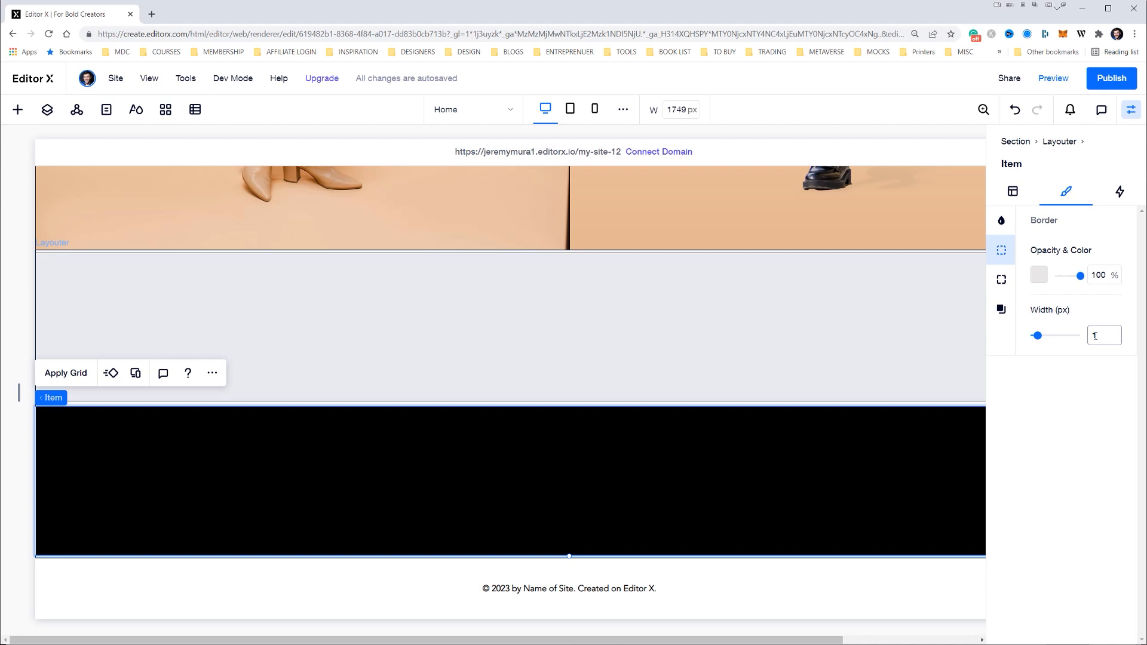
left_click(1039, 275)
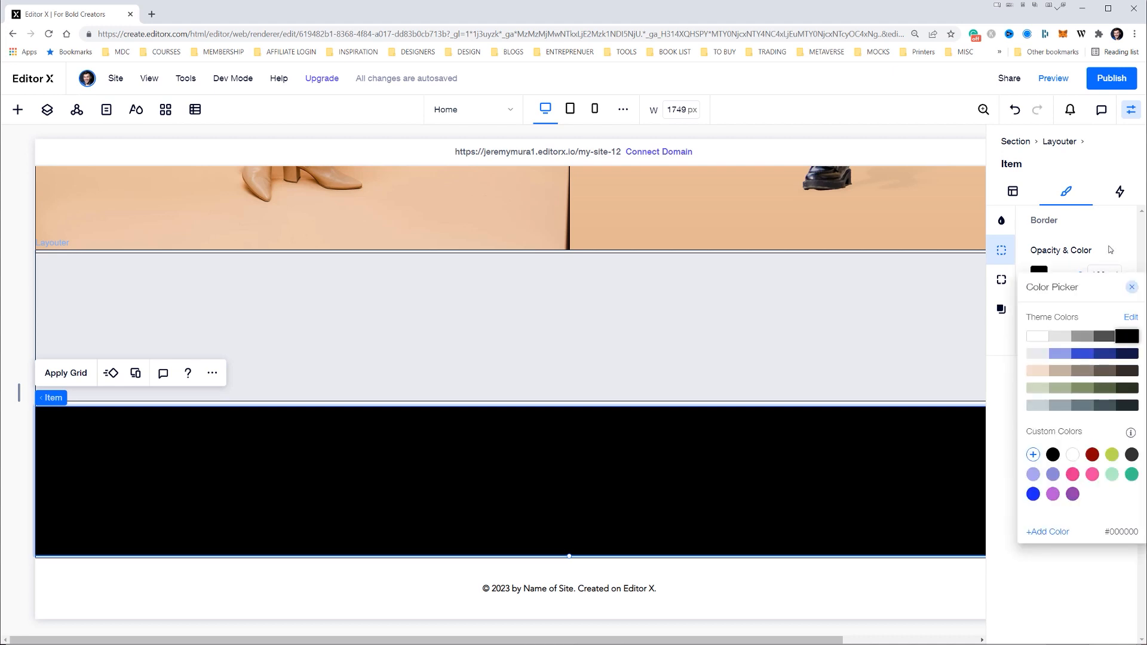
left_click(1110, 250)
Change the second row item's background fill to the light gray theme color
left_click(1002, 221)
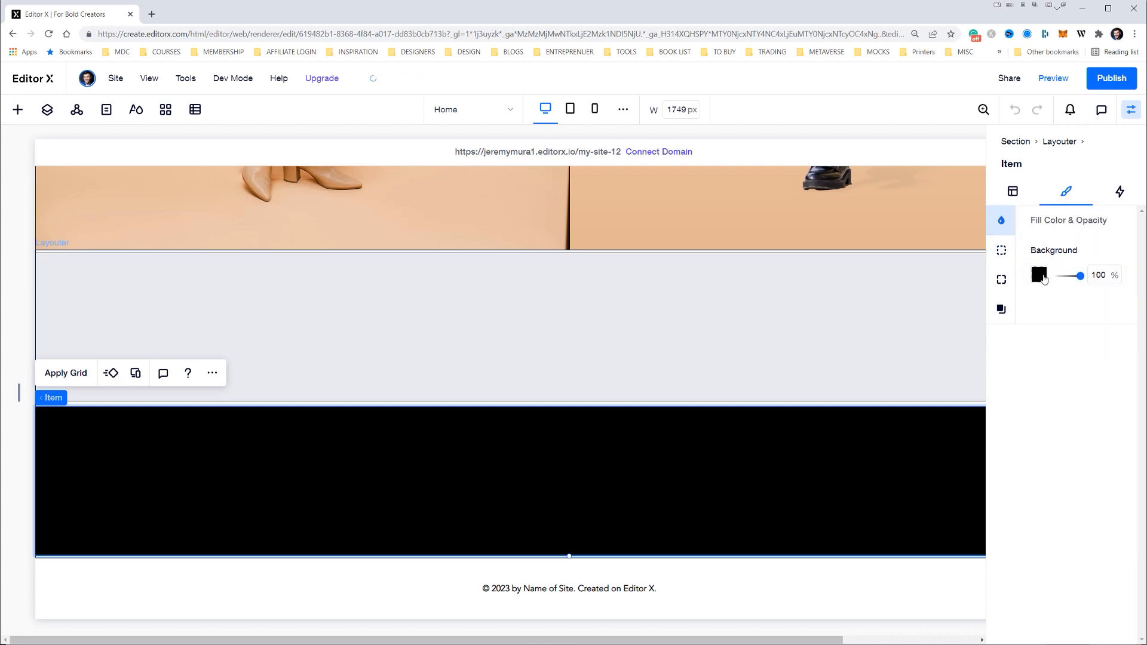
left_click(1040, 276)
left_click(1062, 339)
Set the vertical margins between the Layouter's row items to 0 px
left_click(1060, 141)
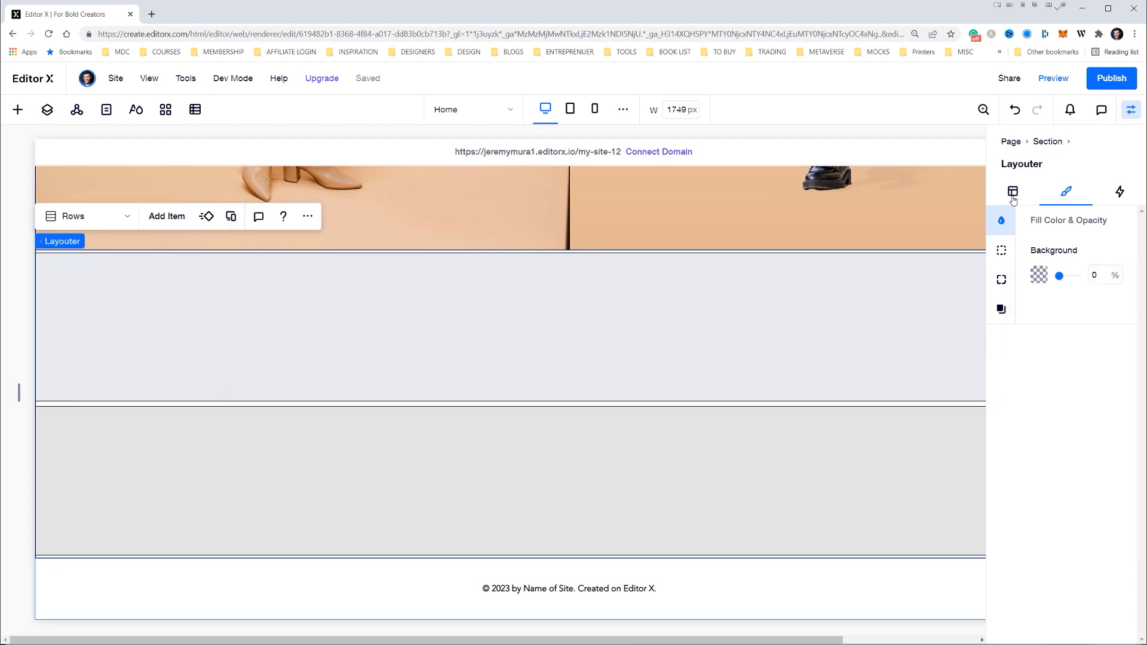
left_click(1014, 197)
scroll(1024, 333, "down", 2)
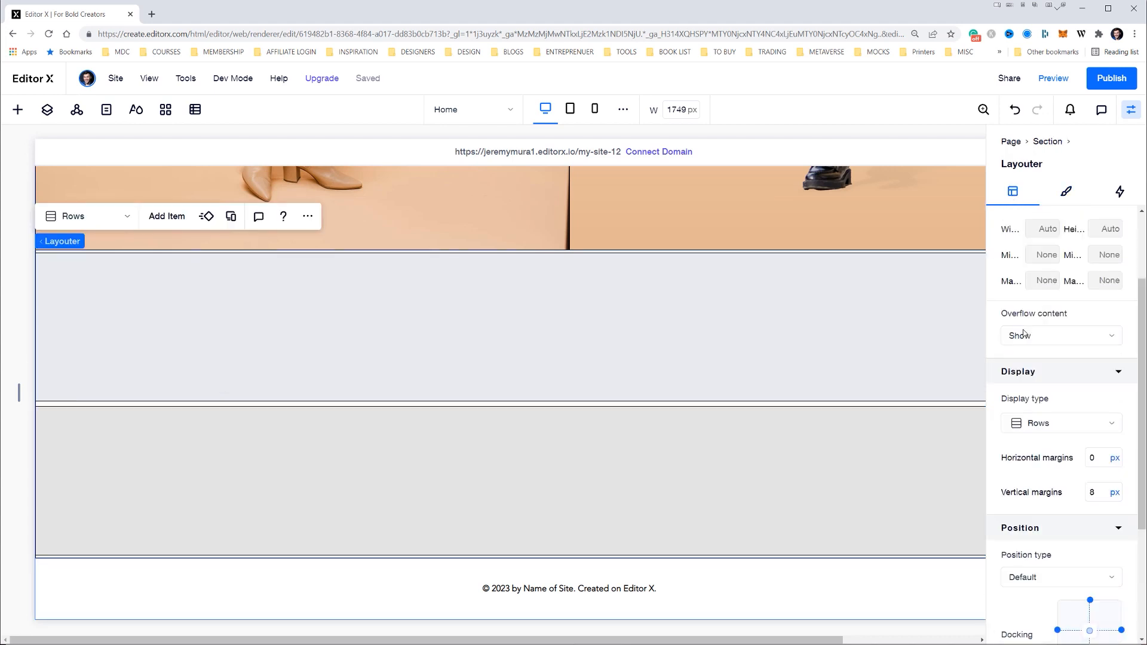
left_click(1095, 492)
key("Return")
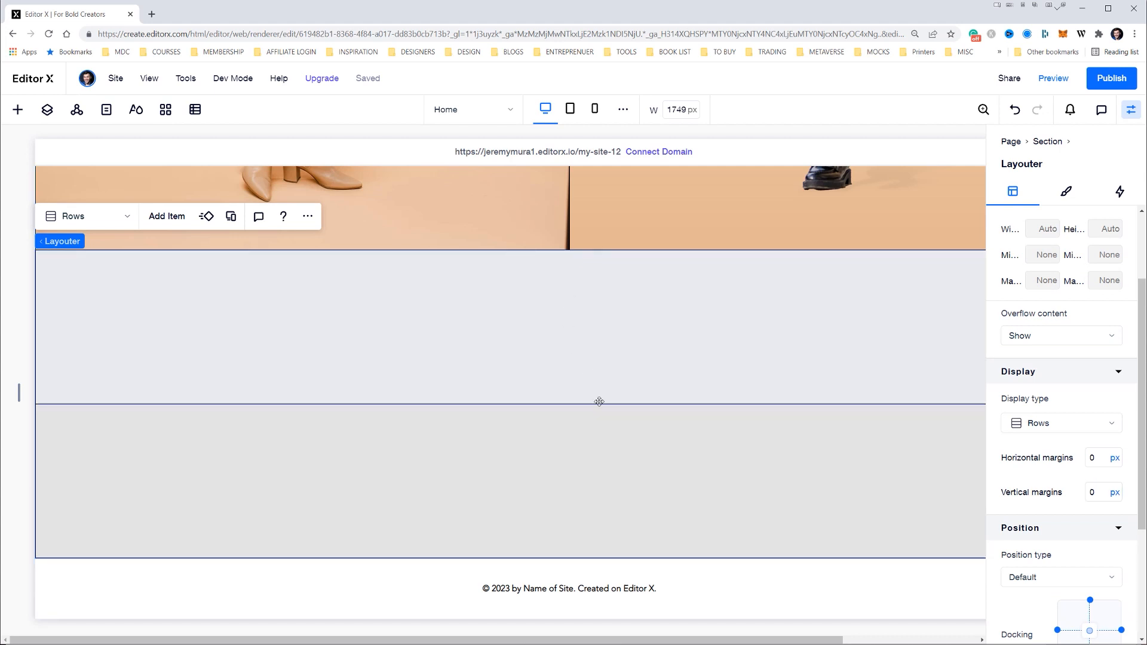
key("ctrl+z")
key("ctrl+shift+z")
scroll(1047, 292, "down", 2)
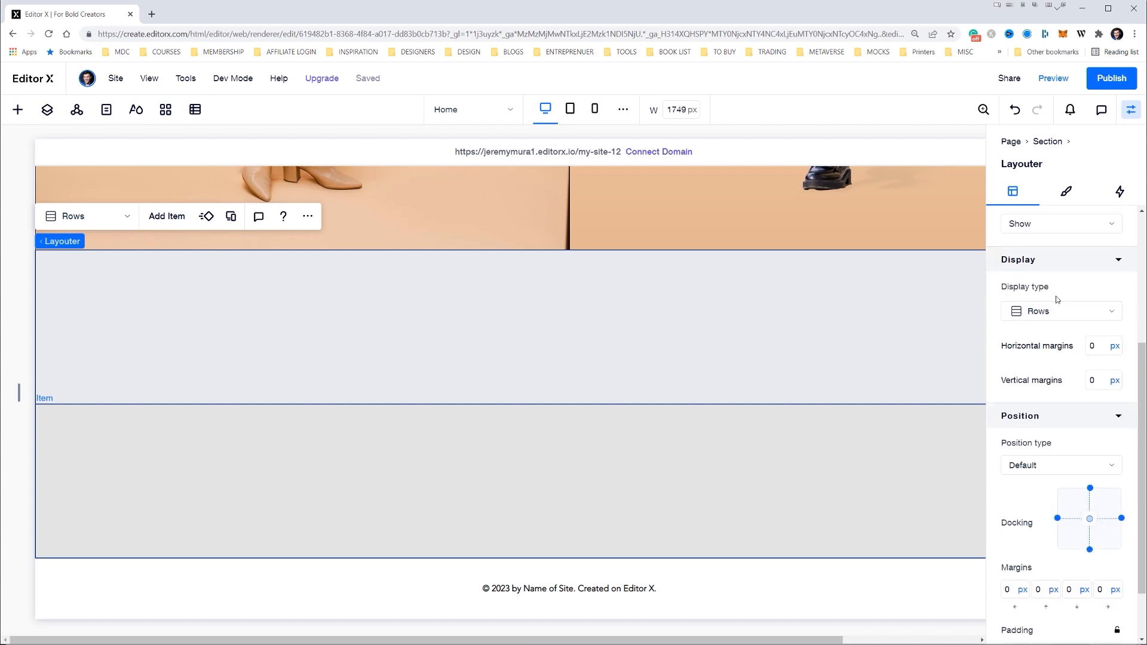
left_click(1095, 346)
Change the background fill of both Layouter row items to the white theme color
left_click(700, 282)
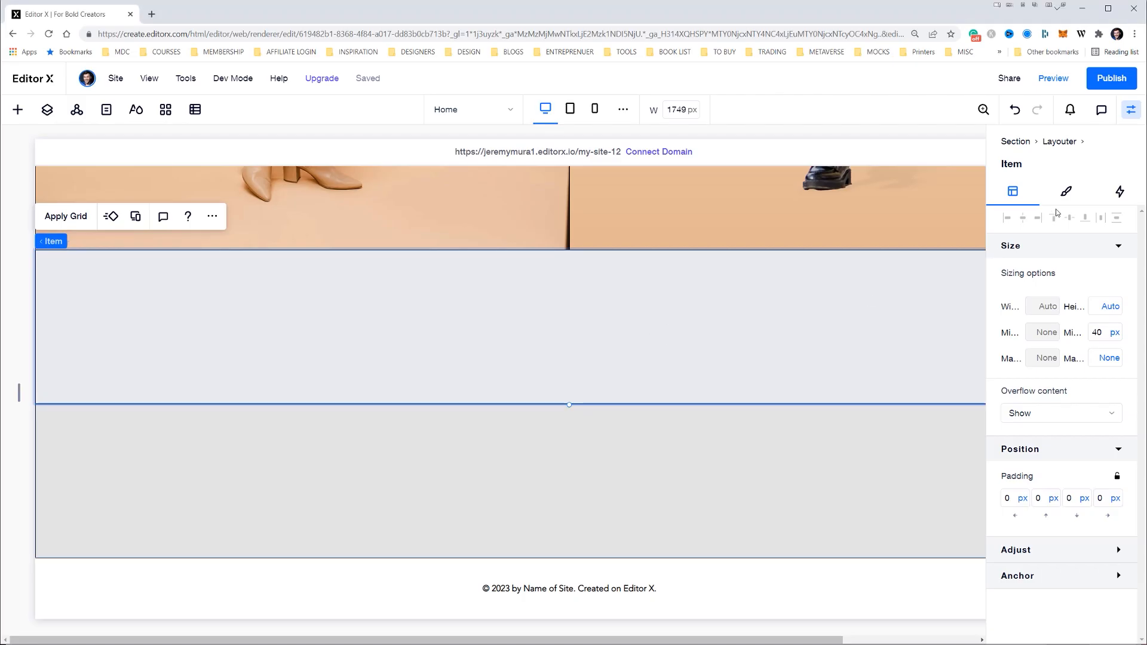
left_click(1066, 191)
left_click(1039, 274)
left_click(1038, 333)
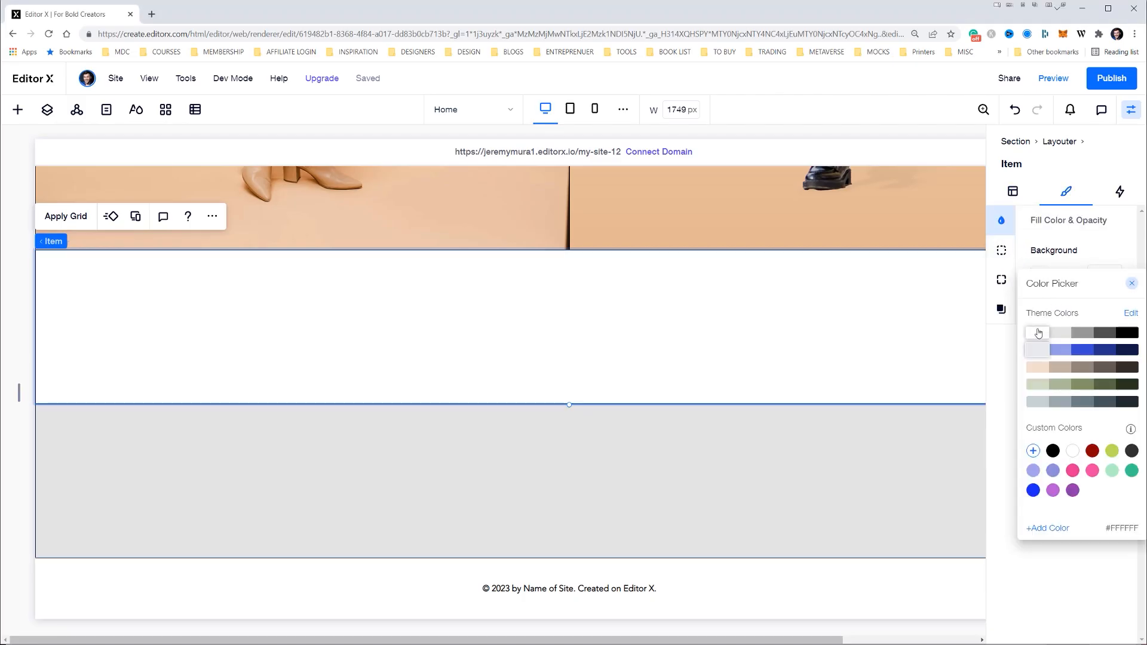
left_click(909, 456)
left_click(1040, 274)
left_click(1040, 339)
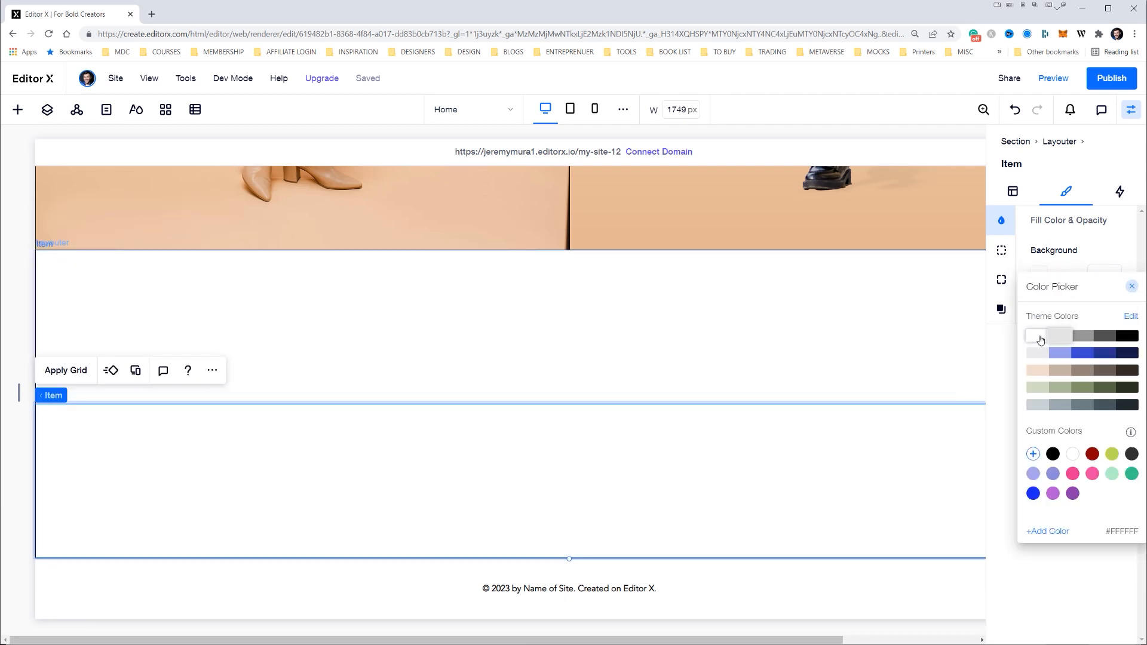
left_click(877, 464)
Add a title text element in the middle of the first row item
left_click(783, 358)
left_click(18, 109)
left_click_drag(159, 205, 580, 332)
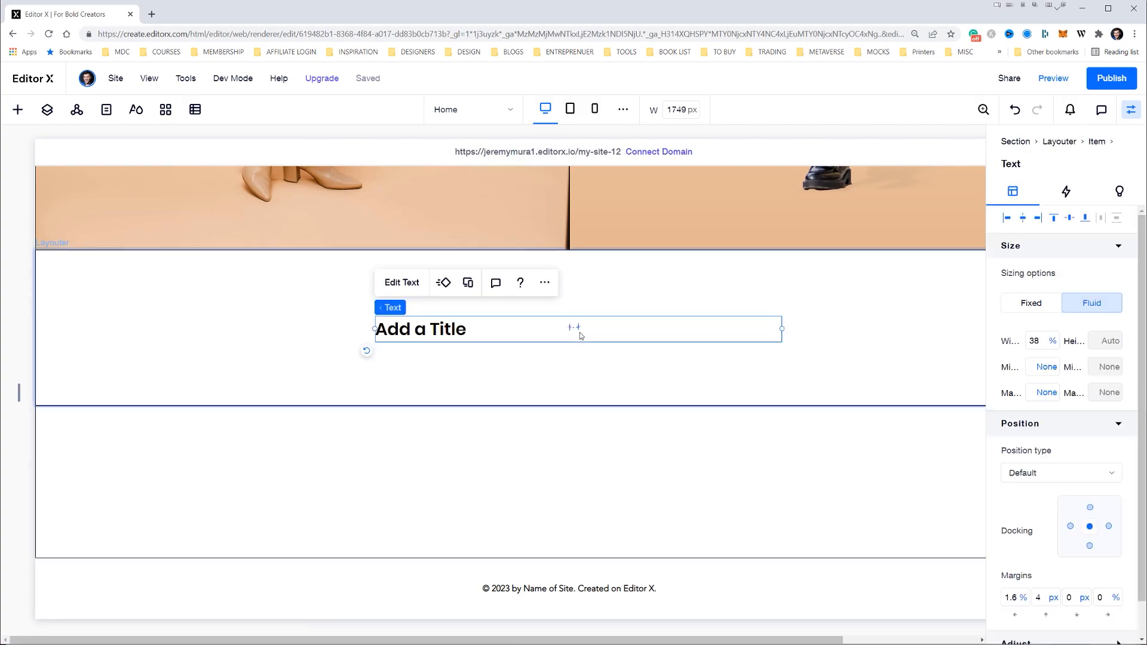
Replace the title with "Brand New Autunm Collection 2022" copied from the Illustrator design and center-align it
key("alt+Tab")
key("Return")
key("ctrl+a")
key("ctrl+c")
key("alt+Tab")
double_click(439, 329)
key("ctrl+v")
key("ctrl+a")
left_click(435, 284)
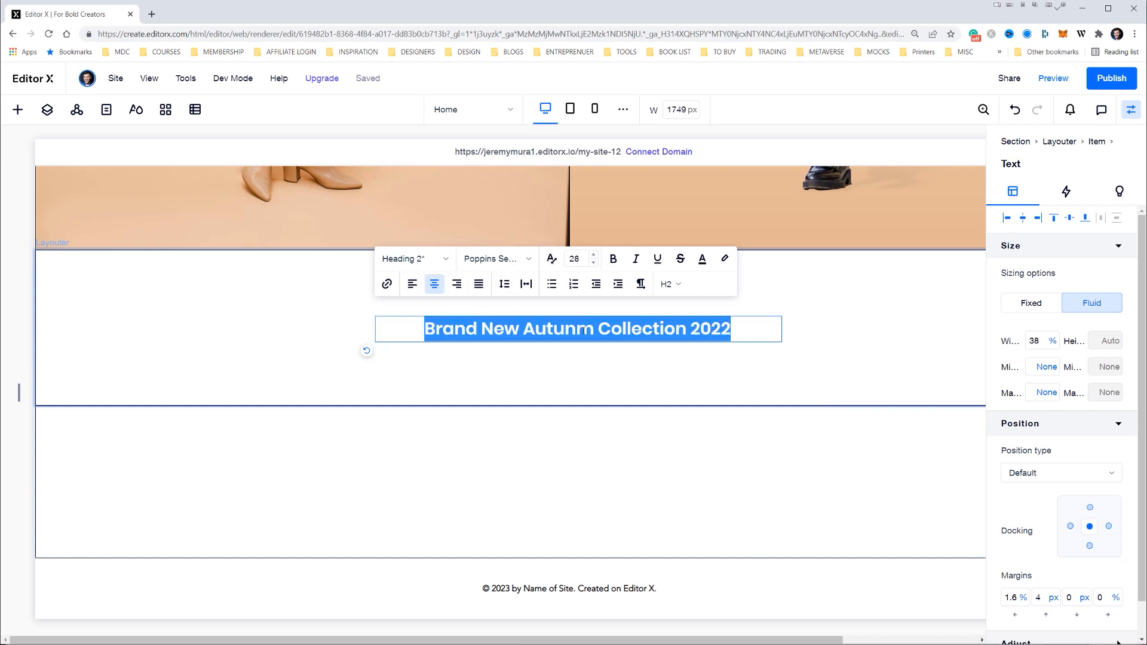
Upload the BN Minay font file to the site's fonts
left_click(504, 267)
left_click(560, 524)
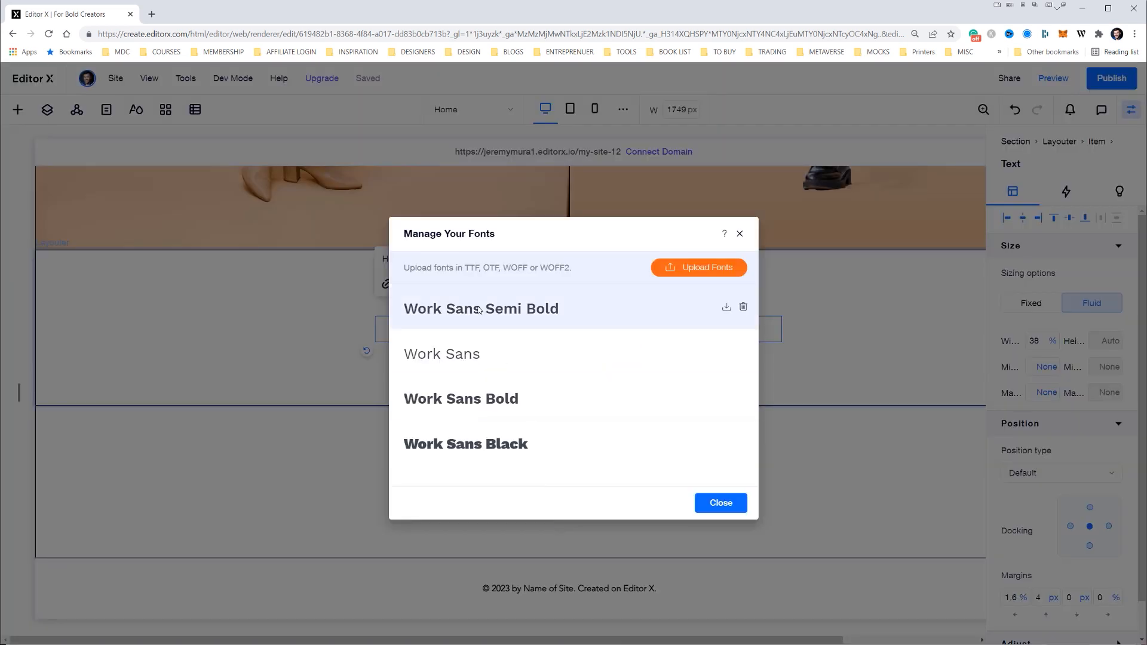
left_click(682, 267)
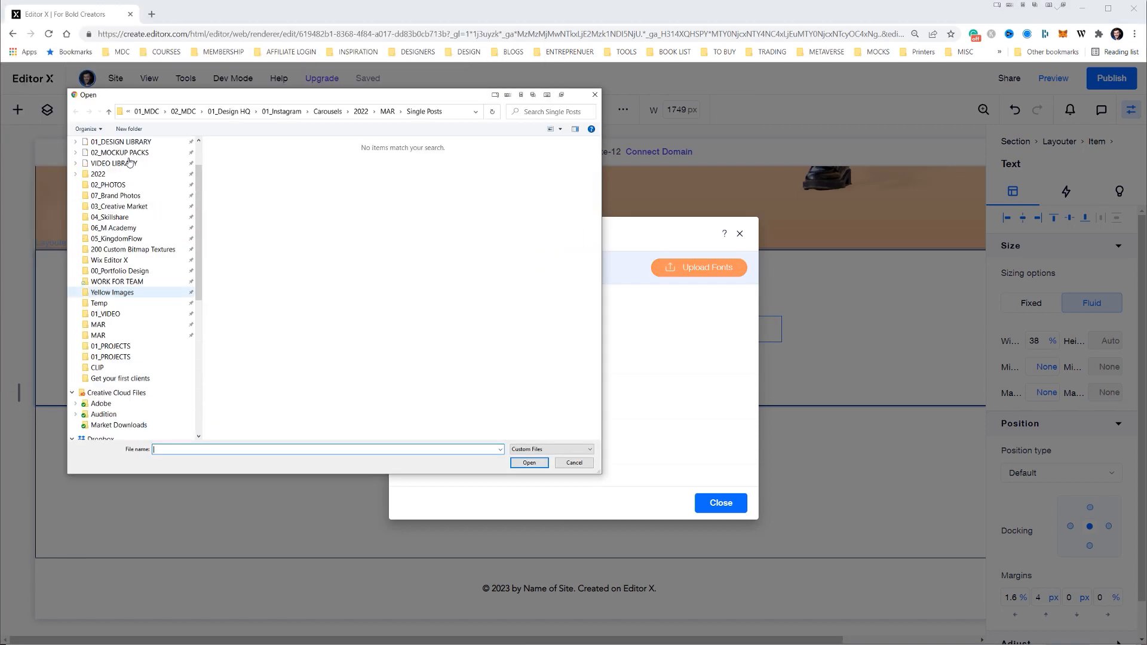
scroll(153, 221, "up", 2)
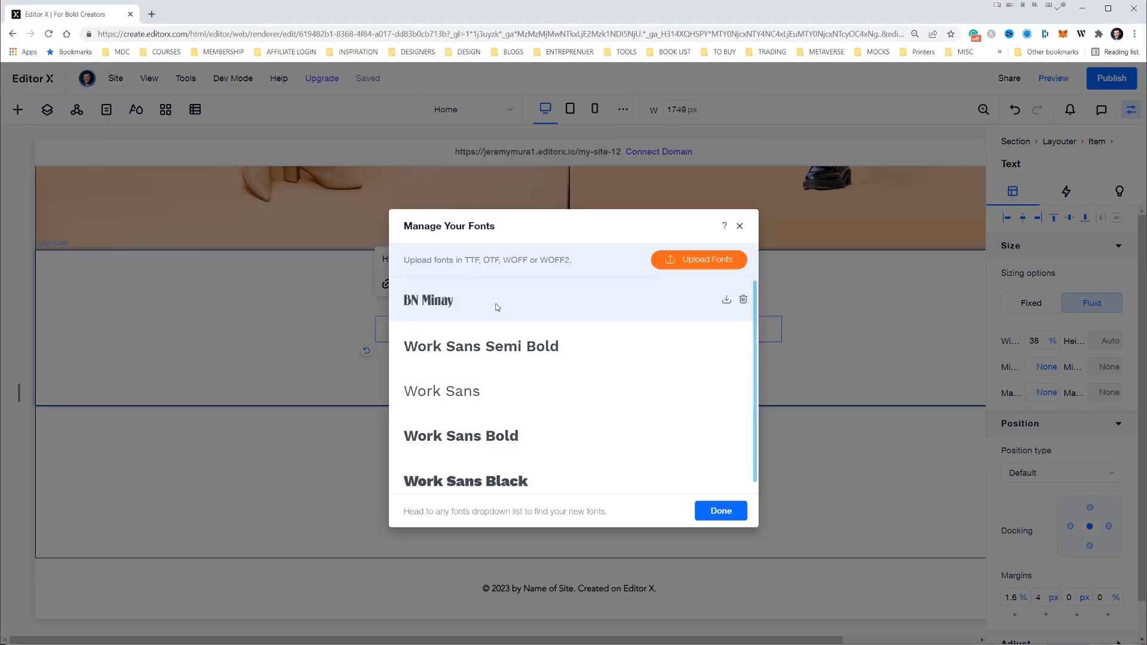
left_click(721, 511)
Try to set the heading's font to BN Minay
left_click(500, 268)
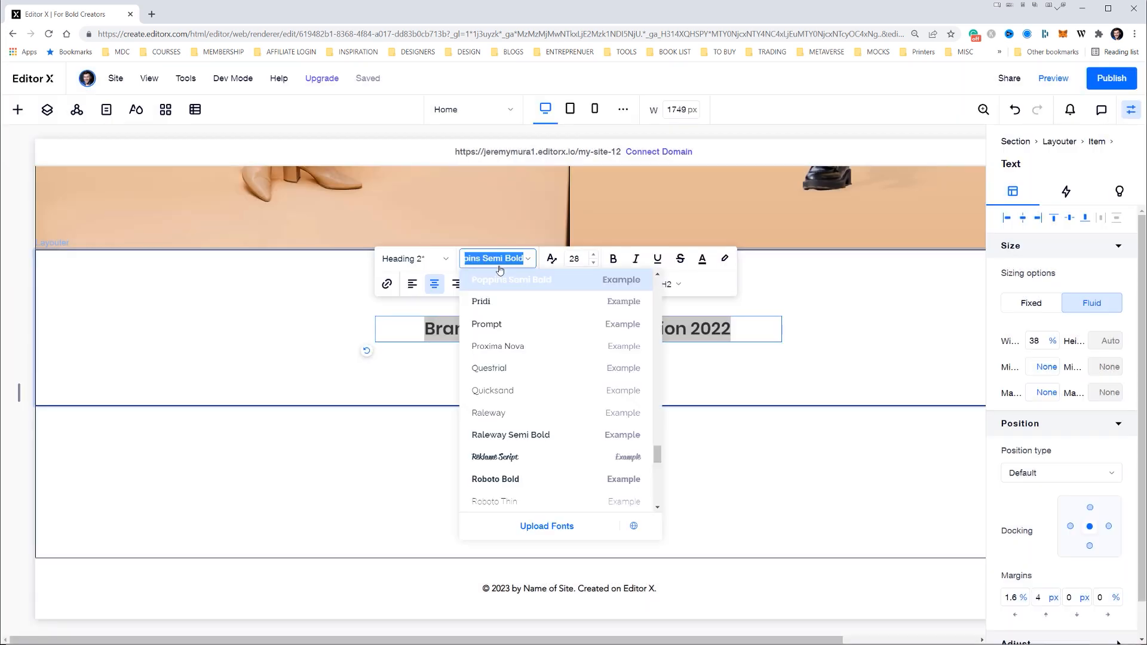
type("BN Minay")
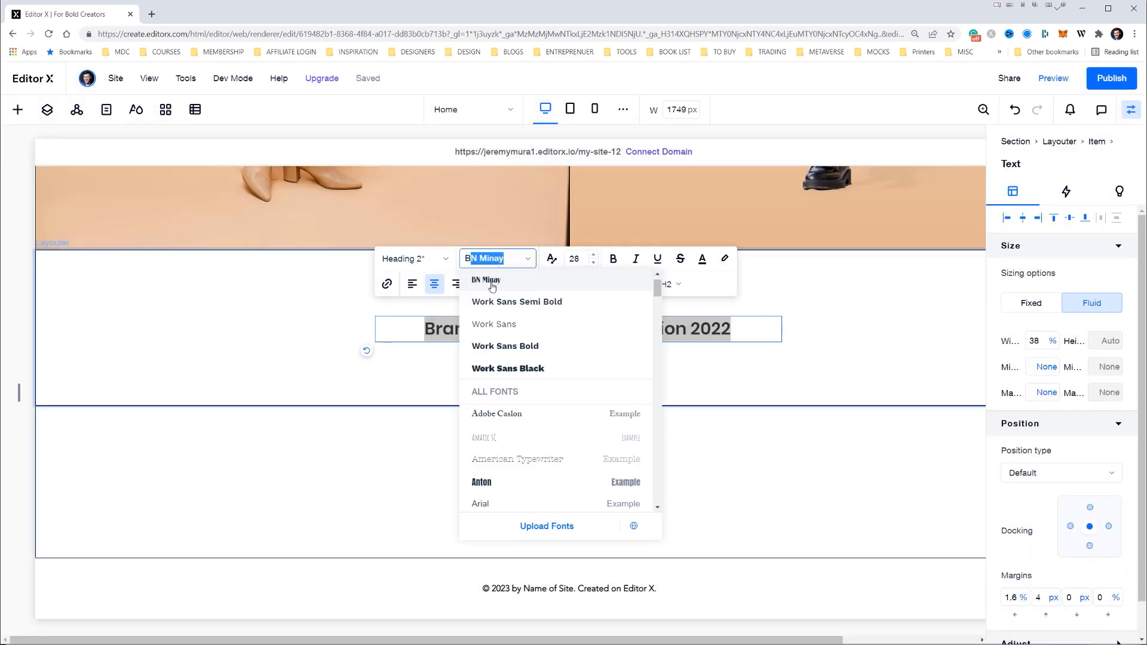
left_click(509, 283)
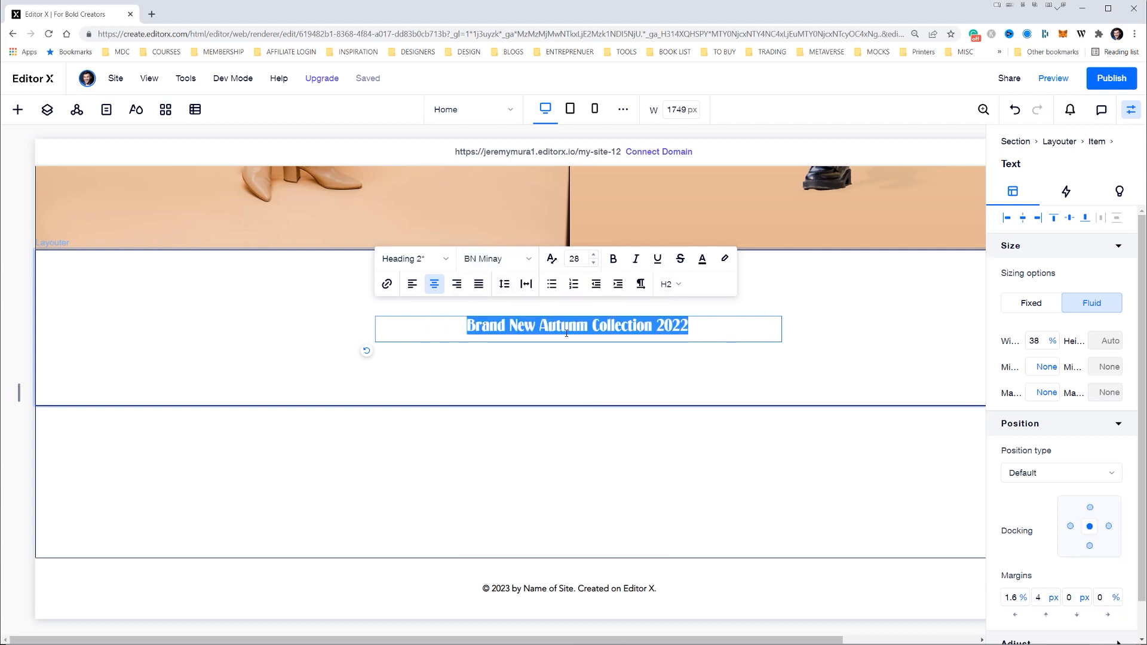
Check the heading in the Illustrator design and set the site heading's font size to 92
left_click(572, 257)
key("alt+Tab")
key("Escape")
key("alt+Tab")
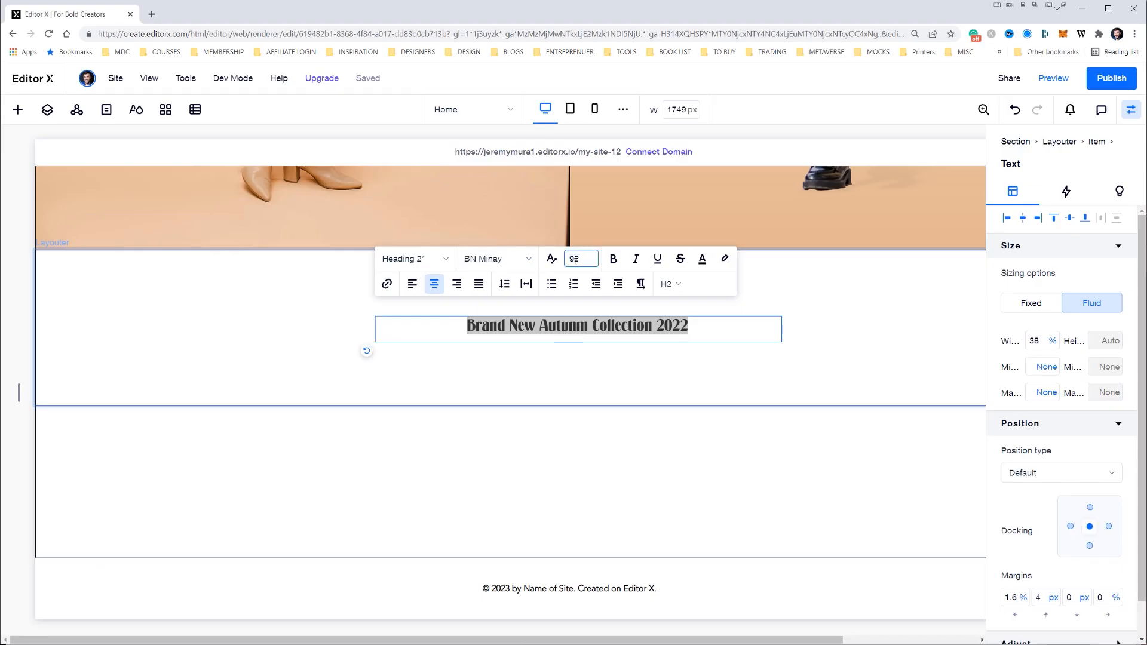
key("Return")
key("Escape")
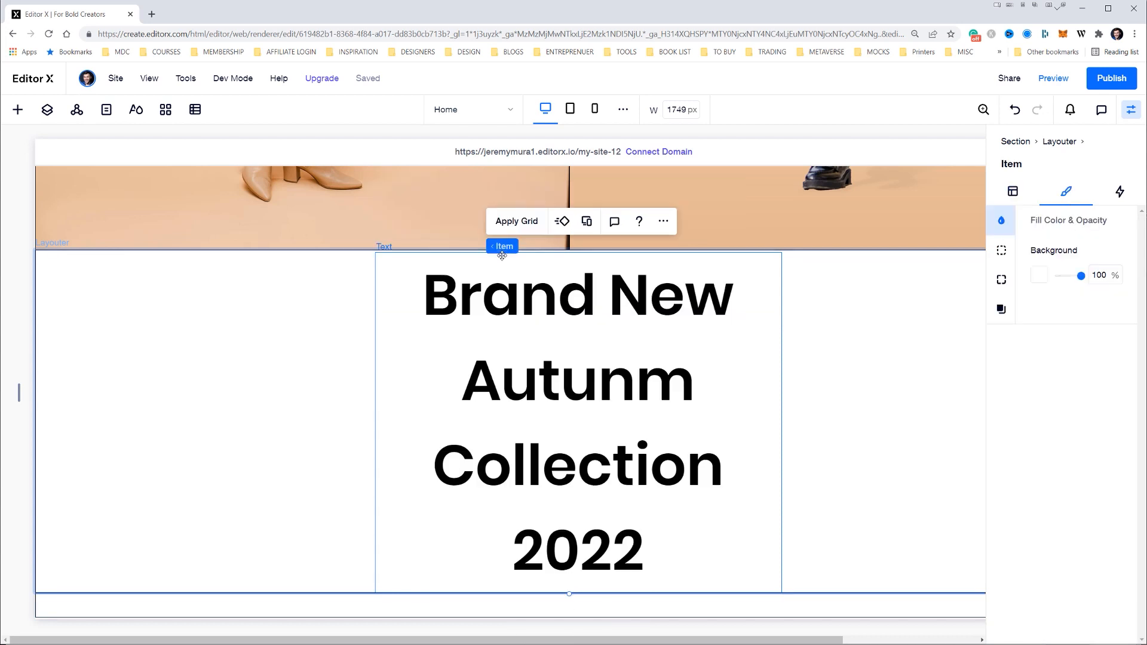
Apply the BN Minay font to the whole enlarged heading
left_click(531, 298)
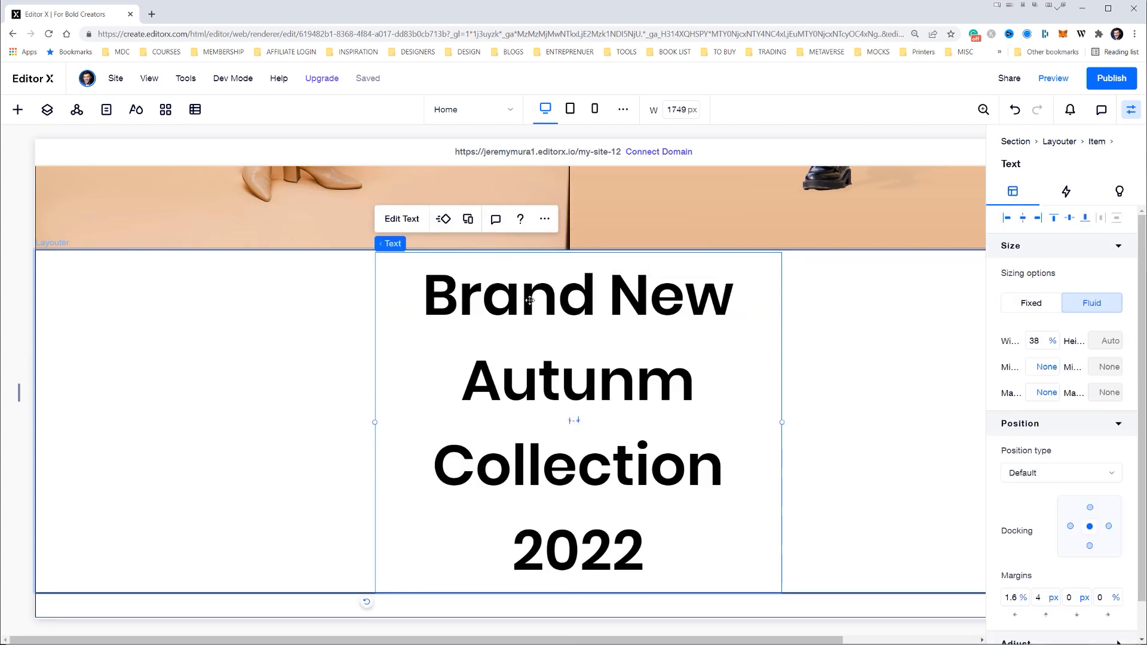
double_click(530, 300)
left_click(509, 195)
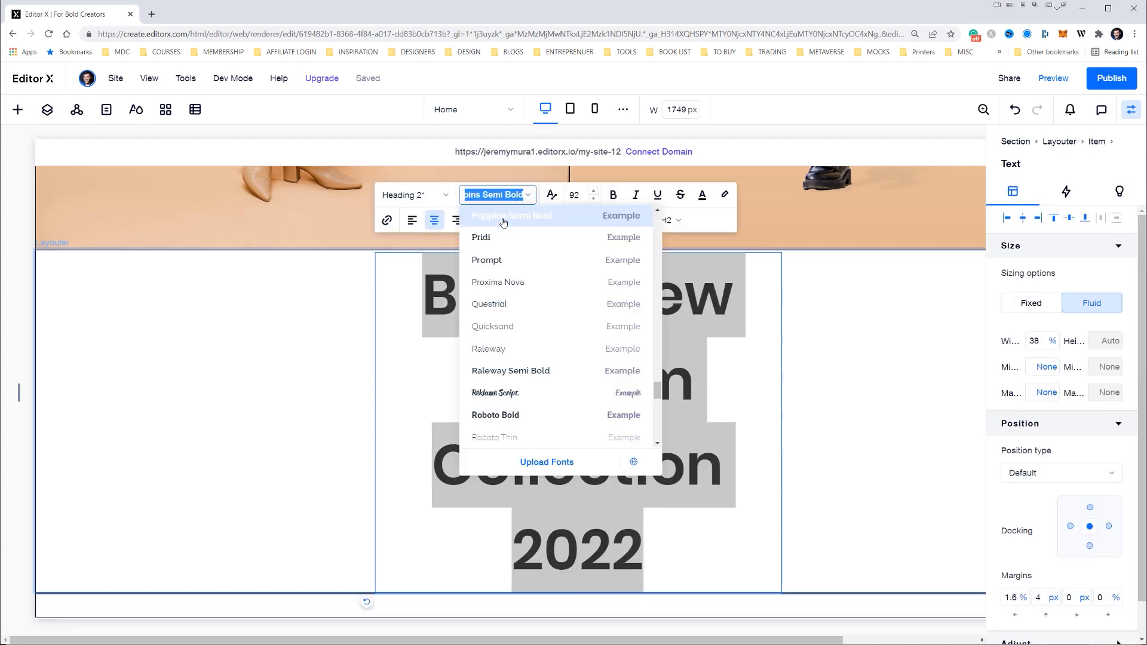
type("BN Minay")
key("Return")
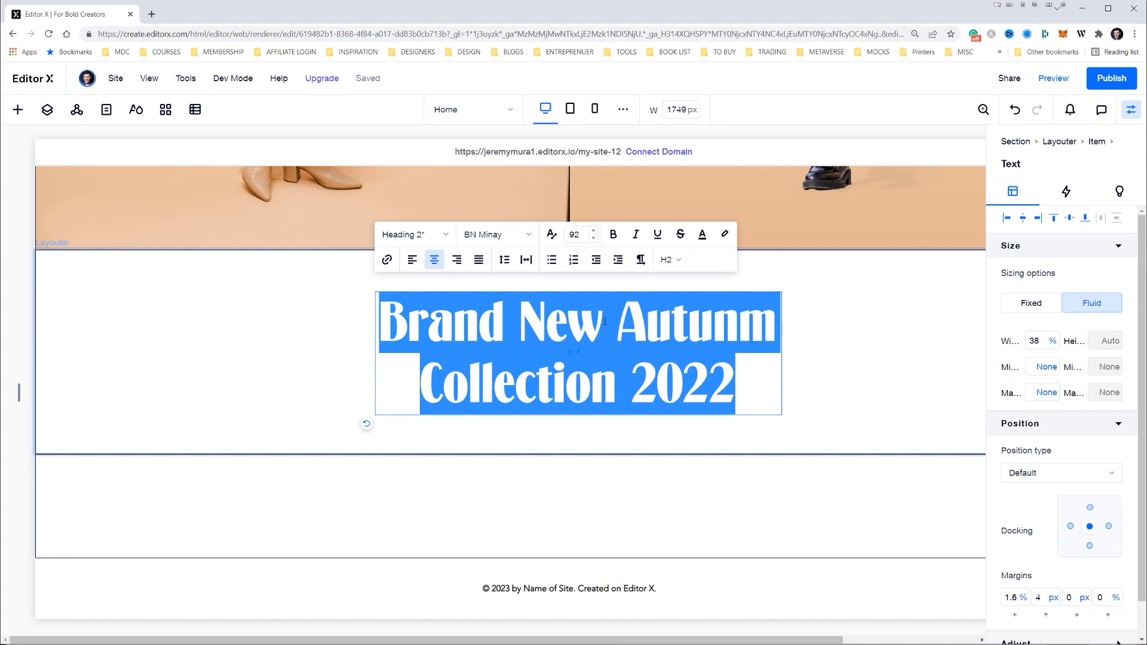
left_click(604, 322)
left_click(687, 332)
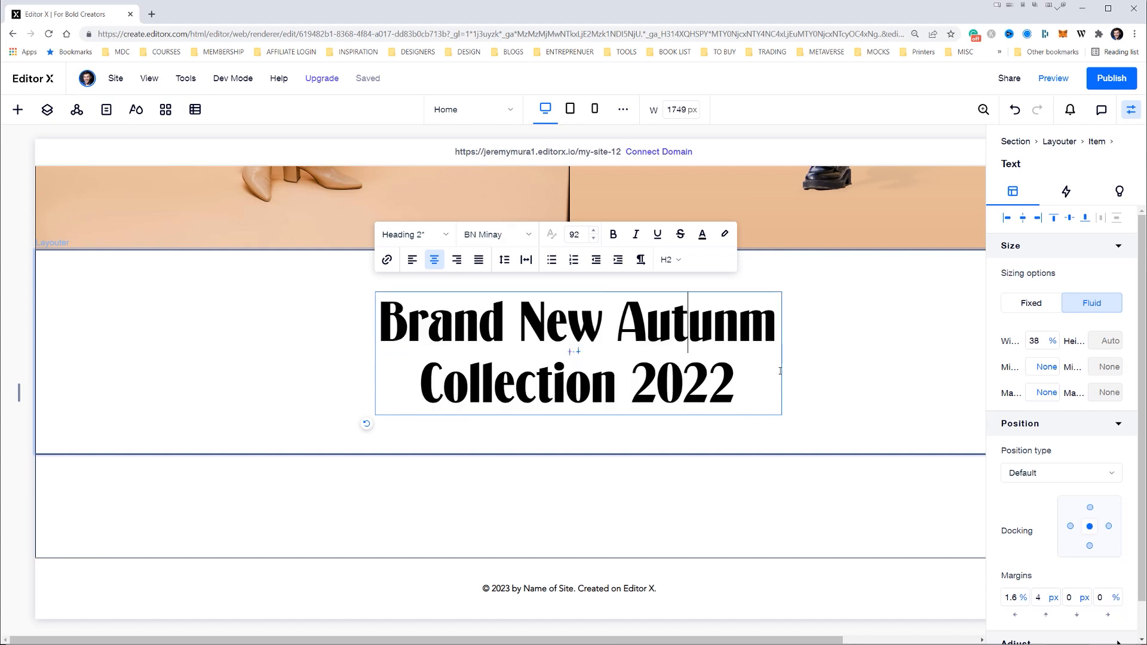
Widen the heading's text box on both sides to about 77% so the heading fits on one line
left_click(804, 371)
left_click(375, 353)
left_click_drag(374, 354, 149, 352)
left_click_drag(782, 353, 973, 353)
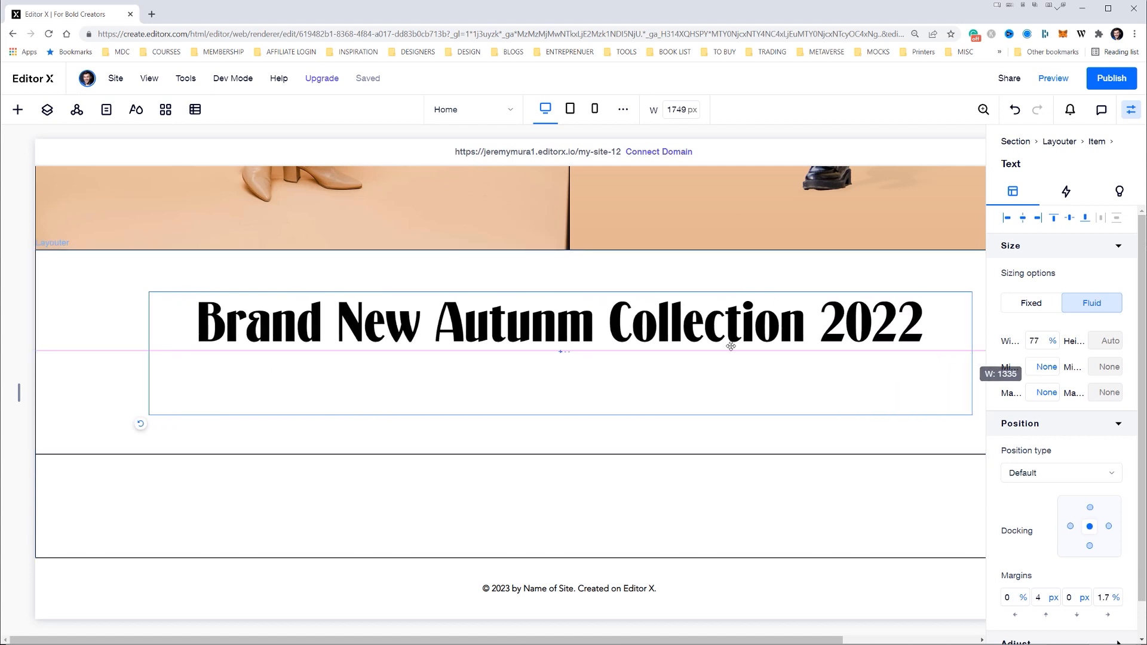
Close the inspector and check the page at the tablet and mobile breakpoints before returning to desktop
left_click(1131, 110)
left_click(567, 107)
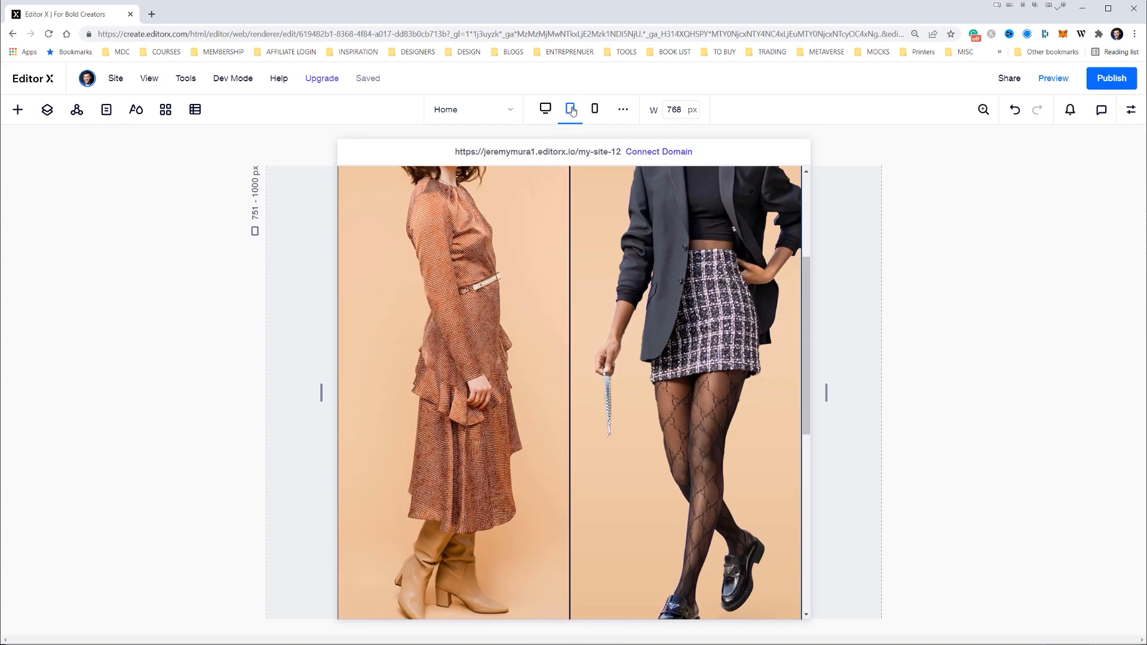
left_click(595, 110)
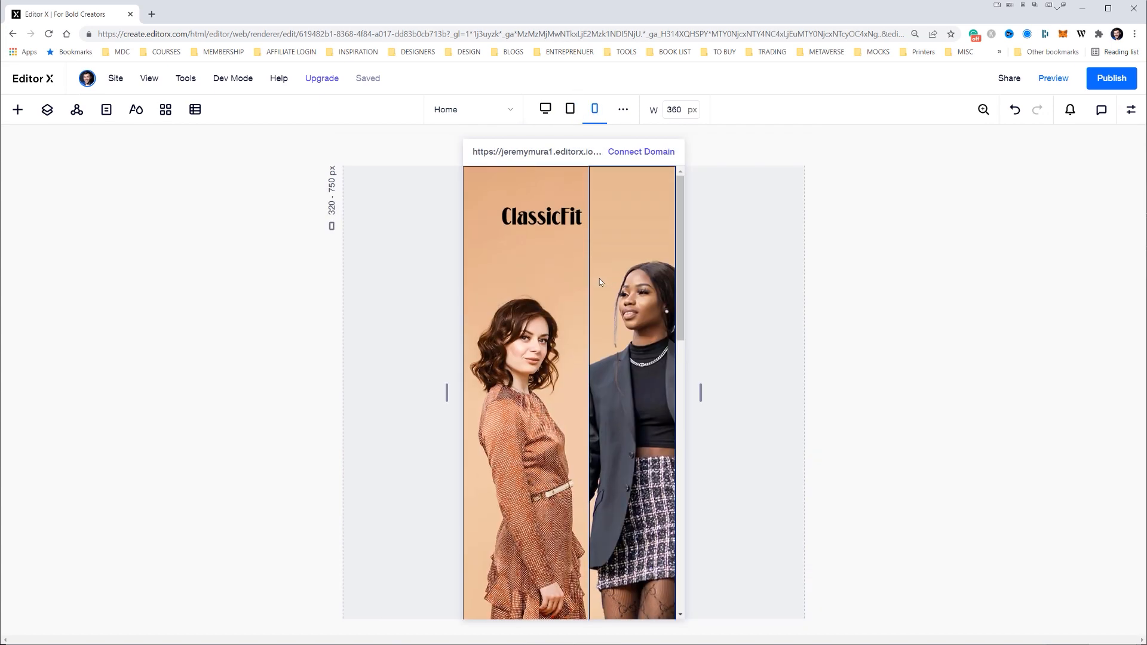
left_click(570, 109)
left_click(550, 113)
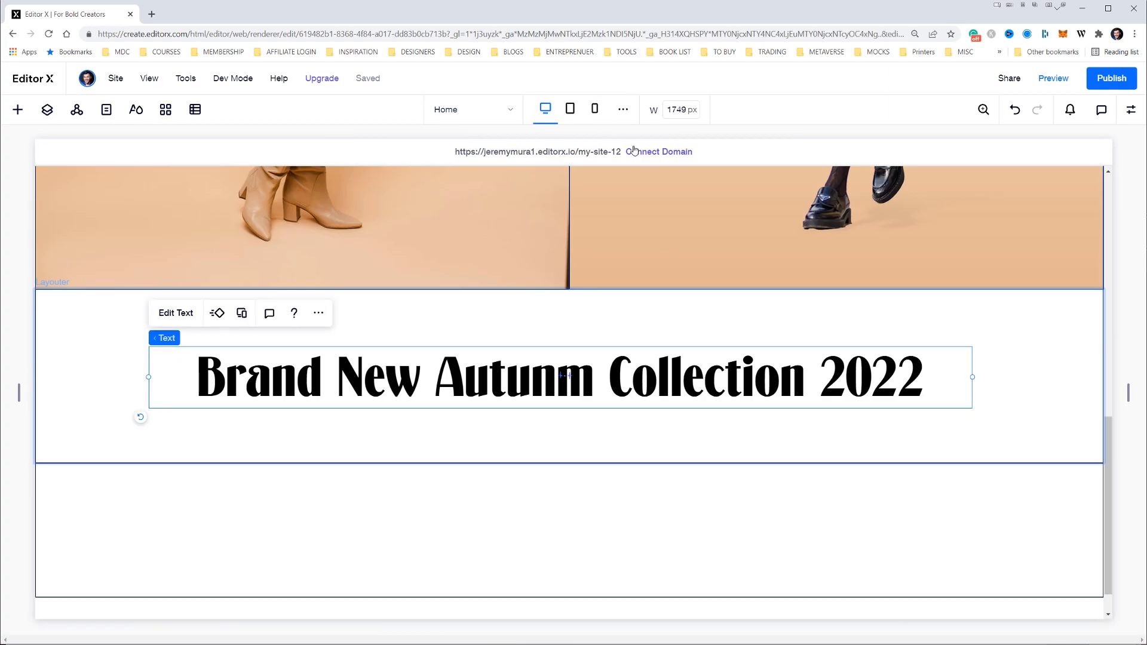
Set the desktop canvas width to 1600 px and review the page from the hero to the footer
left_click(672, 109)
type("1600")
key("Return")
scroll(590, 380, "up", 10)
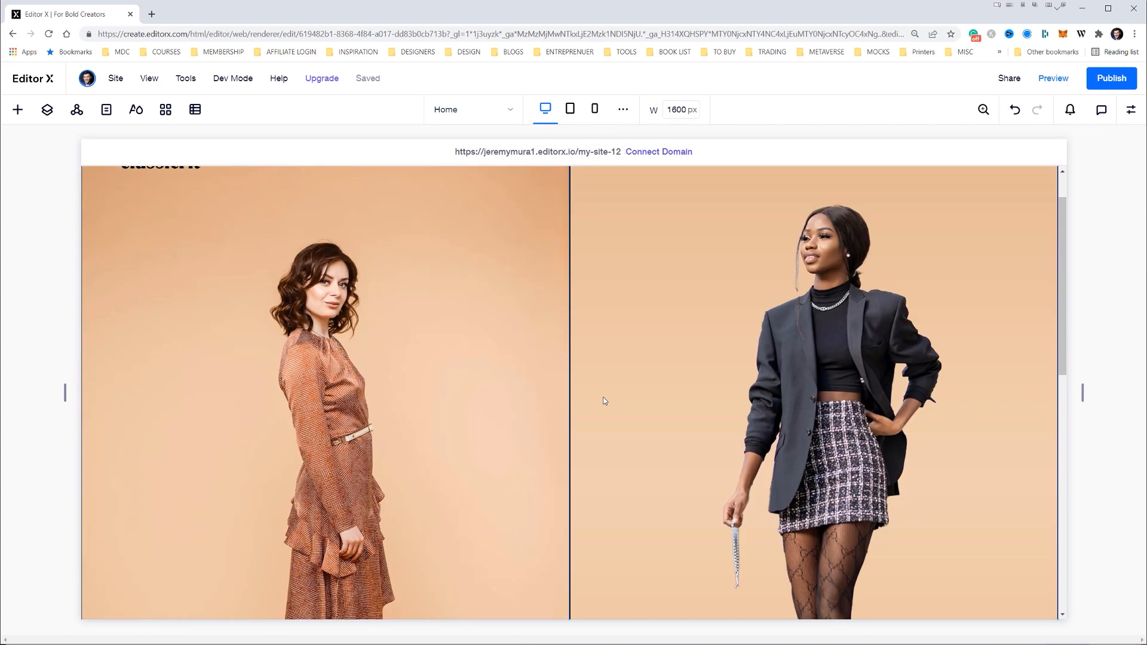
scroll(603, 401, "down", 3)
scroll(604, 399, "up", 5)
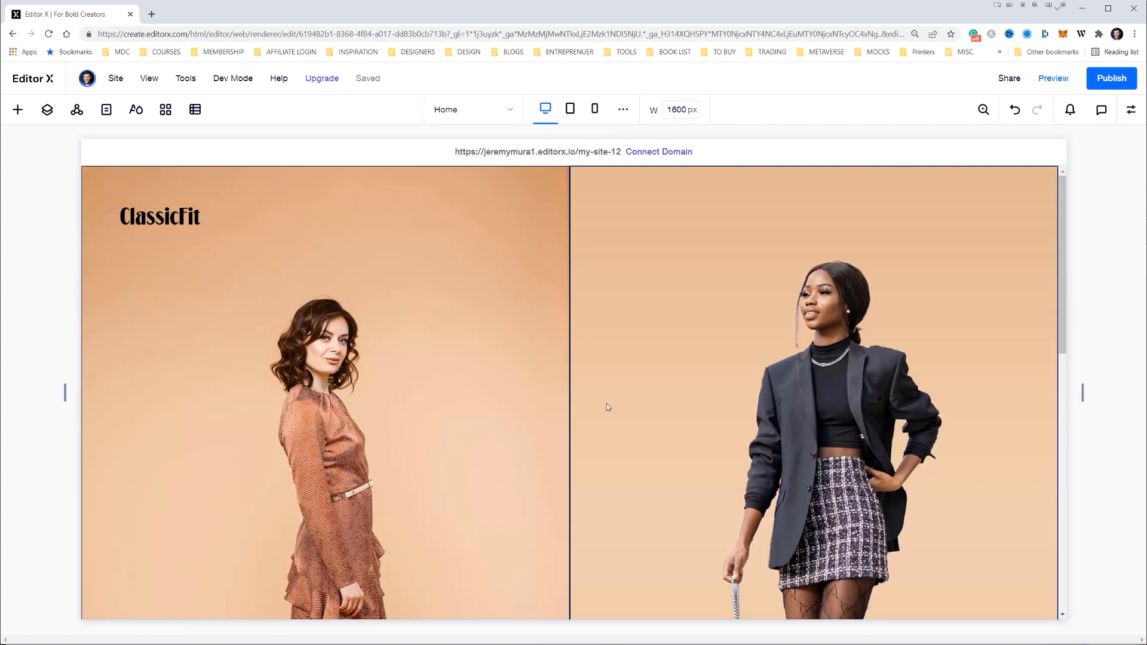
left_click(111, 215)
scroll(478, 376, "down", 5)
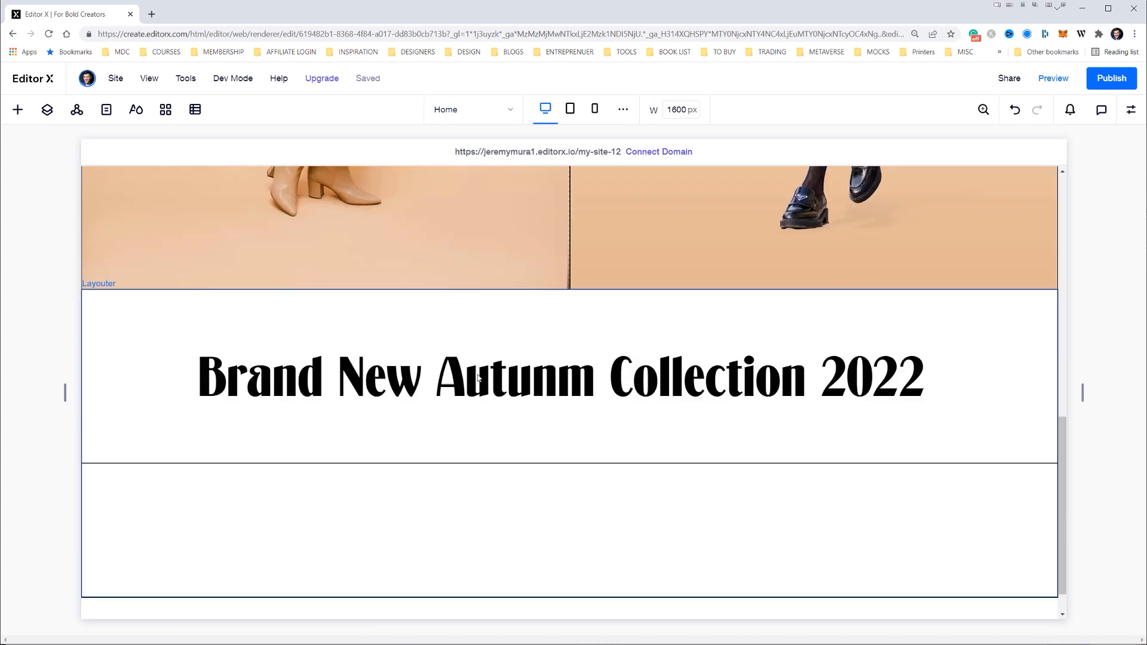
scroll(478, 377, "down", 1)
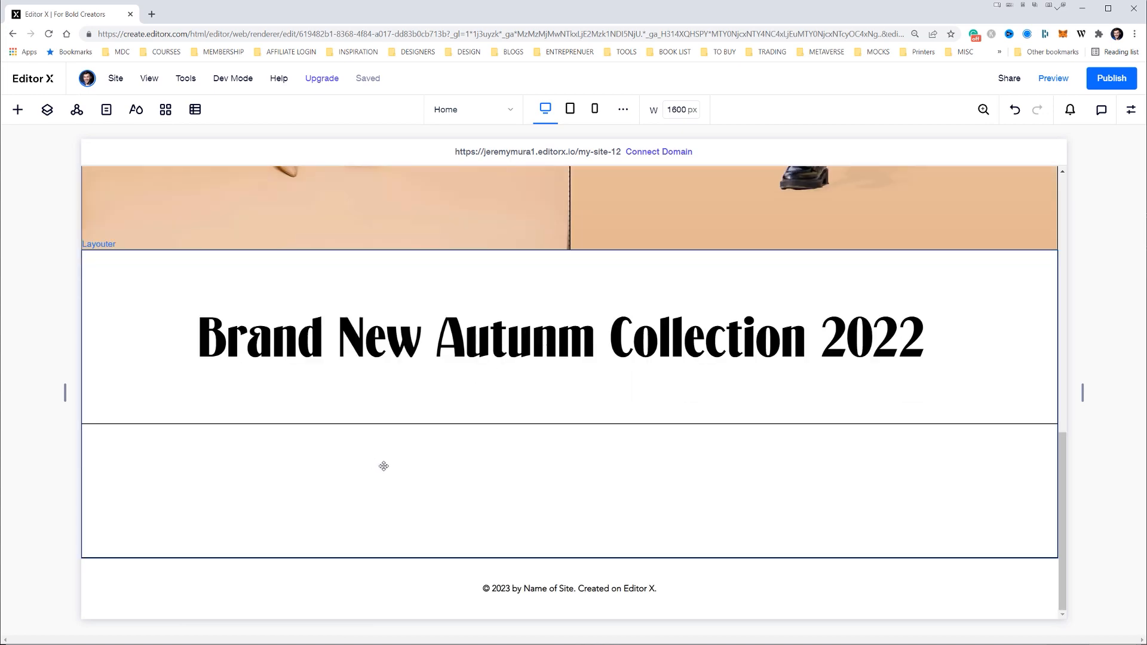
Undo the last change and apply a 2x1 grid to the second row item
key("ctrl+z")
scroll(693, 432, "up", 2)
scroll(694, 430, "down", 2)
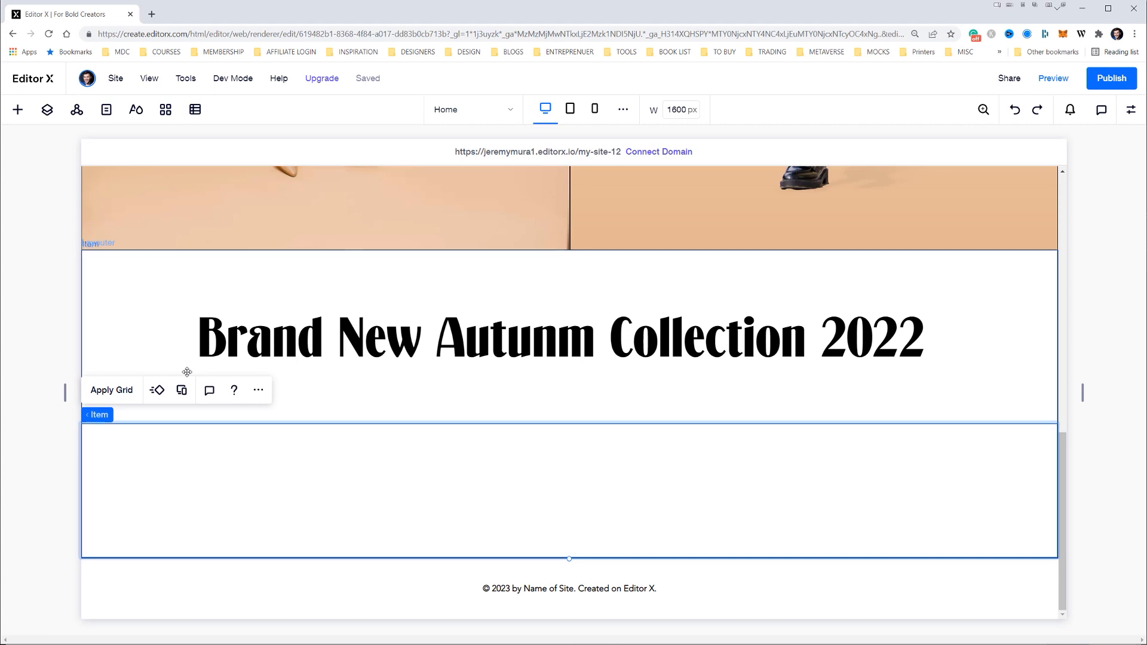
left_click(130, 391)
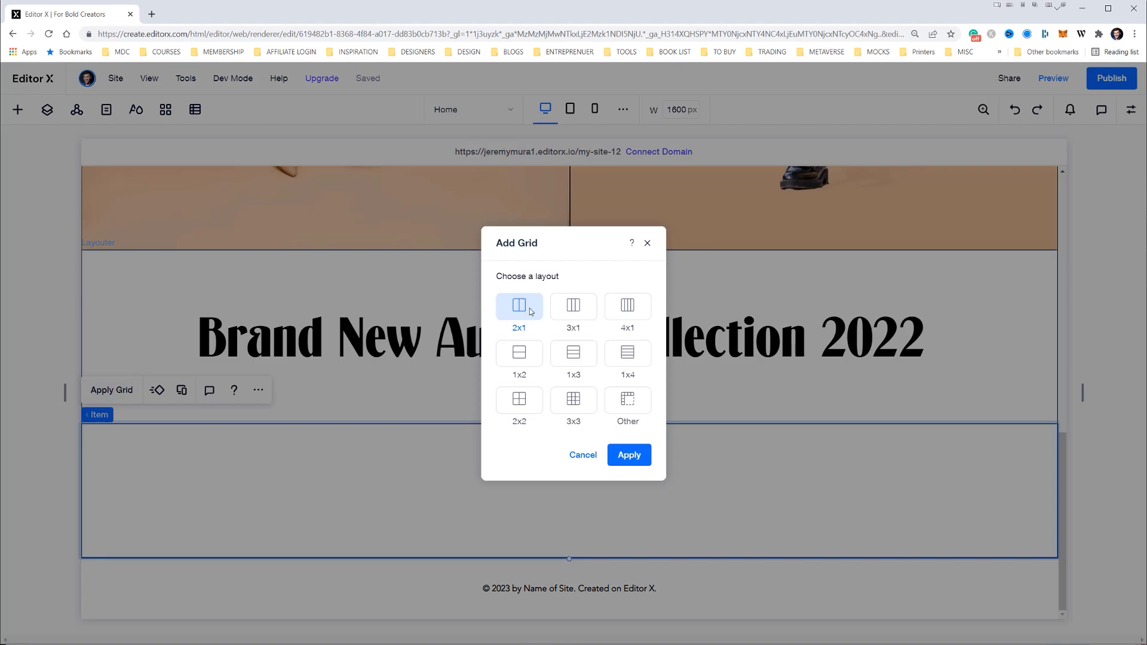
left_click(629, 457)
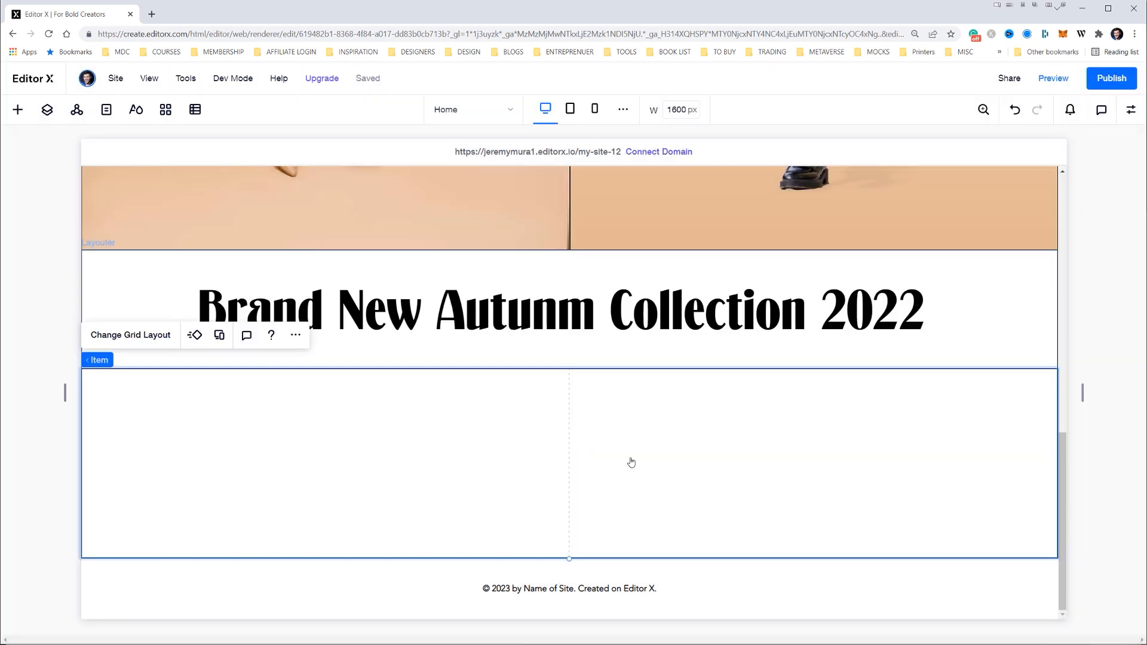
Add a container to the left cell of the second row item's grid, stretched across the cell's width
left_click(18, 109)
left_click_drag(221, 354, 436, 463)
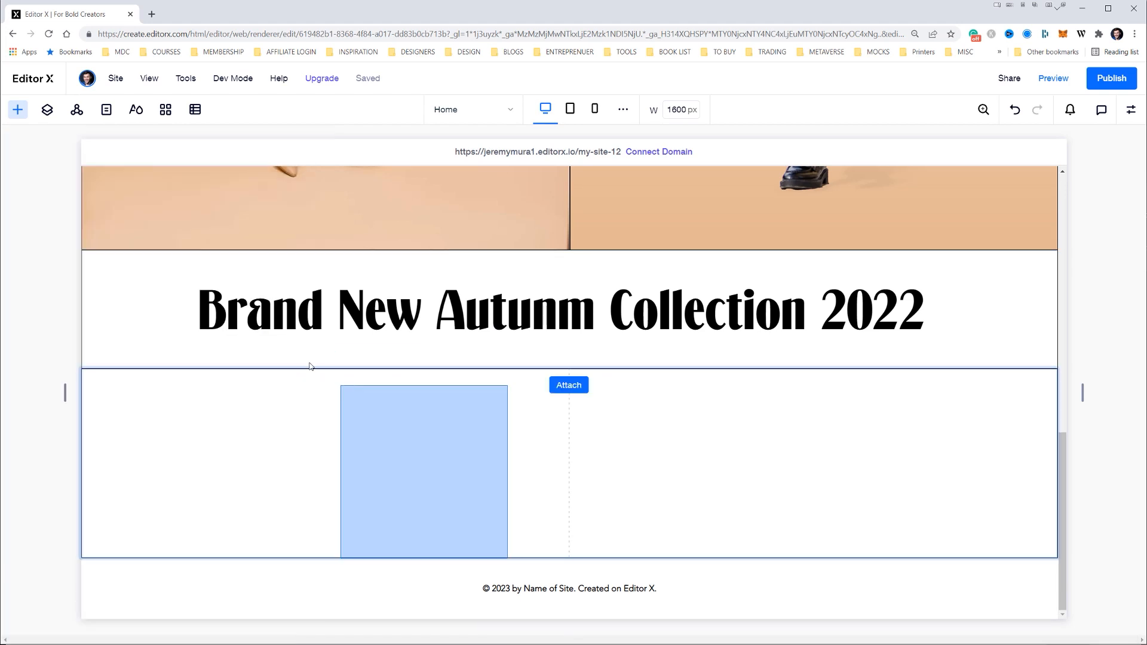
left_click_drag(422, 509, 439, 505)
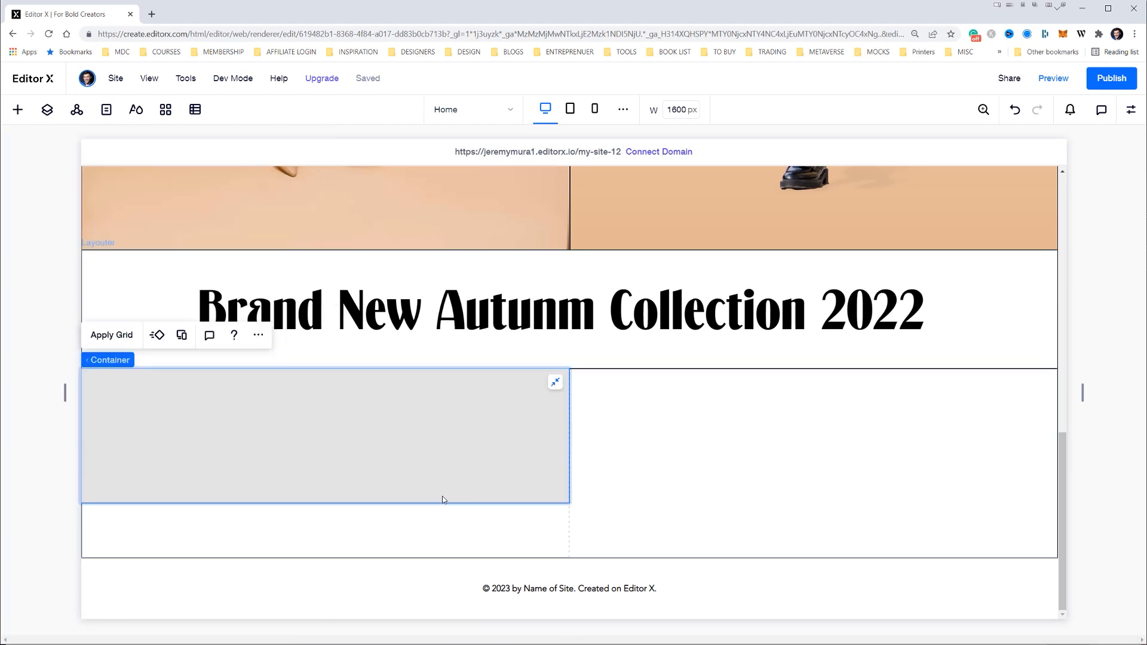
Give the left container a transparent fill with a thin black border and set the second row item's border width to 0
left_click(444, 527)
left_click(447, 464)
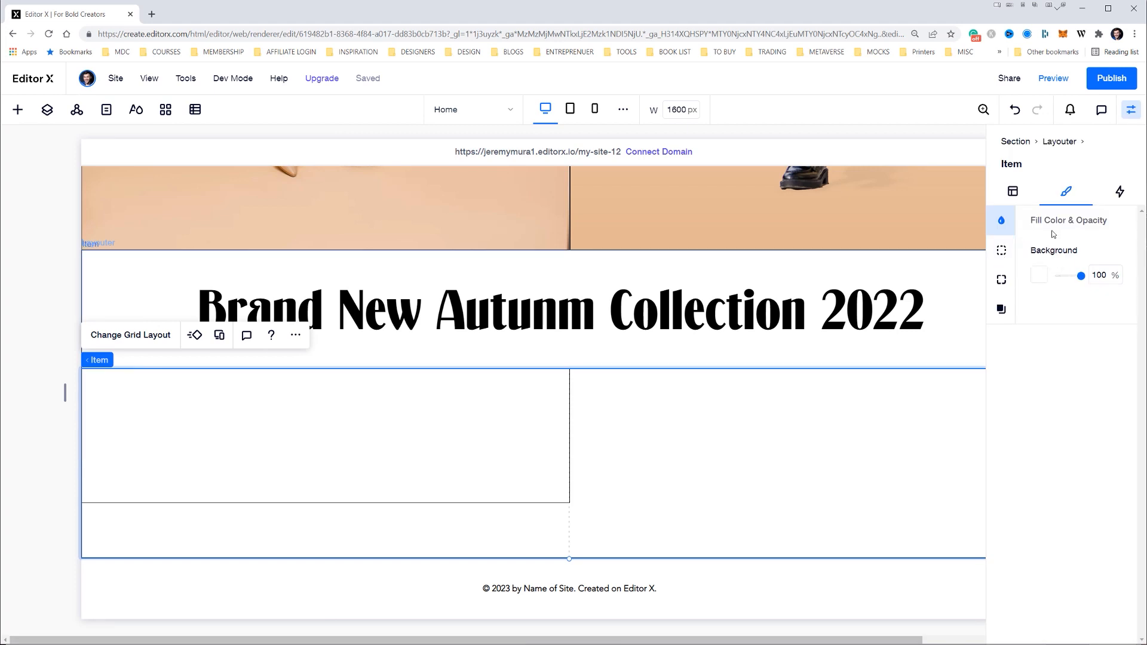
left_click(1005, 272)
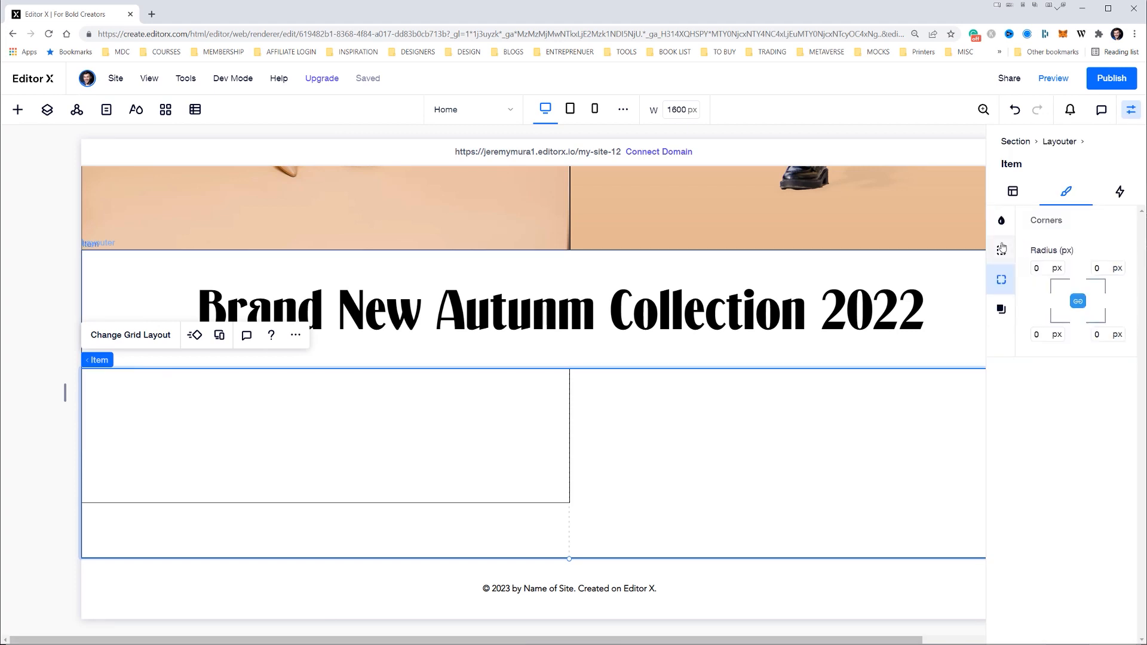
left_click(1005, 248)
left_click_drag(1038, 336, 1028, 337)
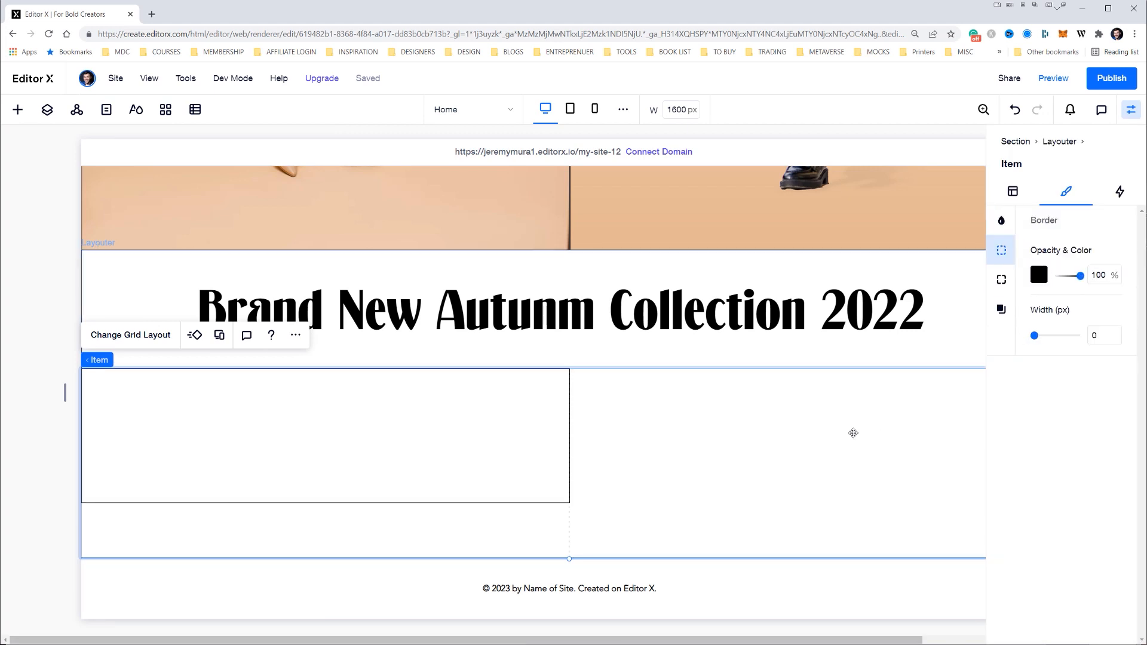
Duplicate the bordered left container into the right cell of the second row and stretch the copy to fill that cell
left_click(518, 448)
key("ctrl+d")
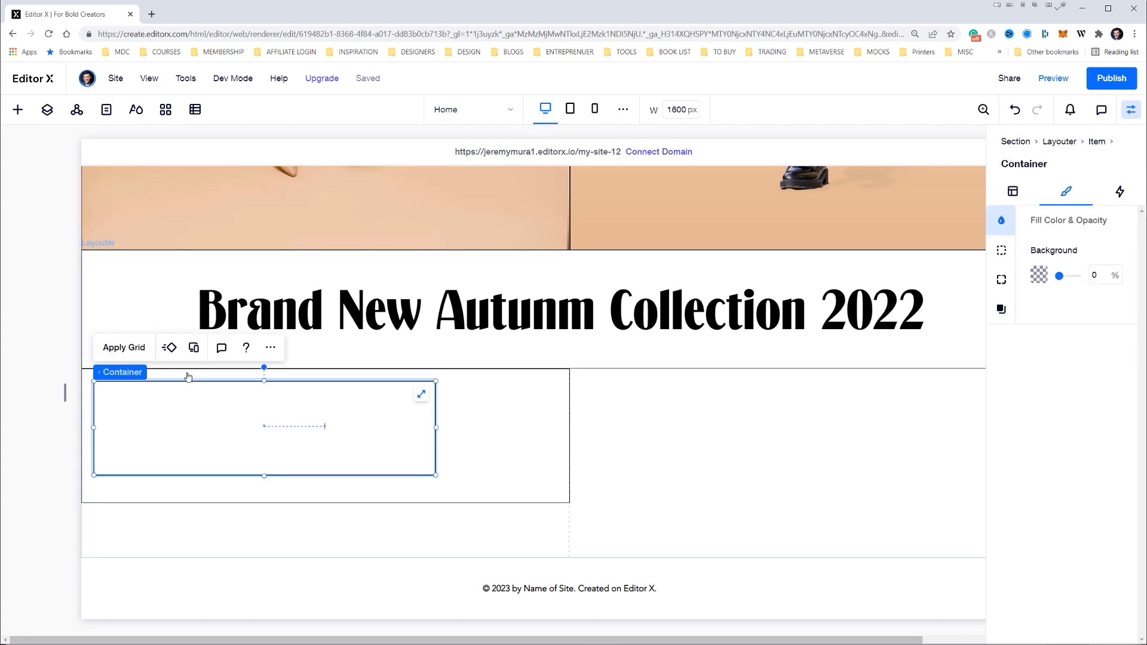
left_click_drag(159, 385, 700, 398)
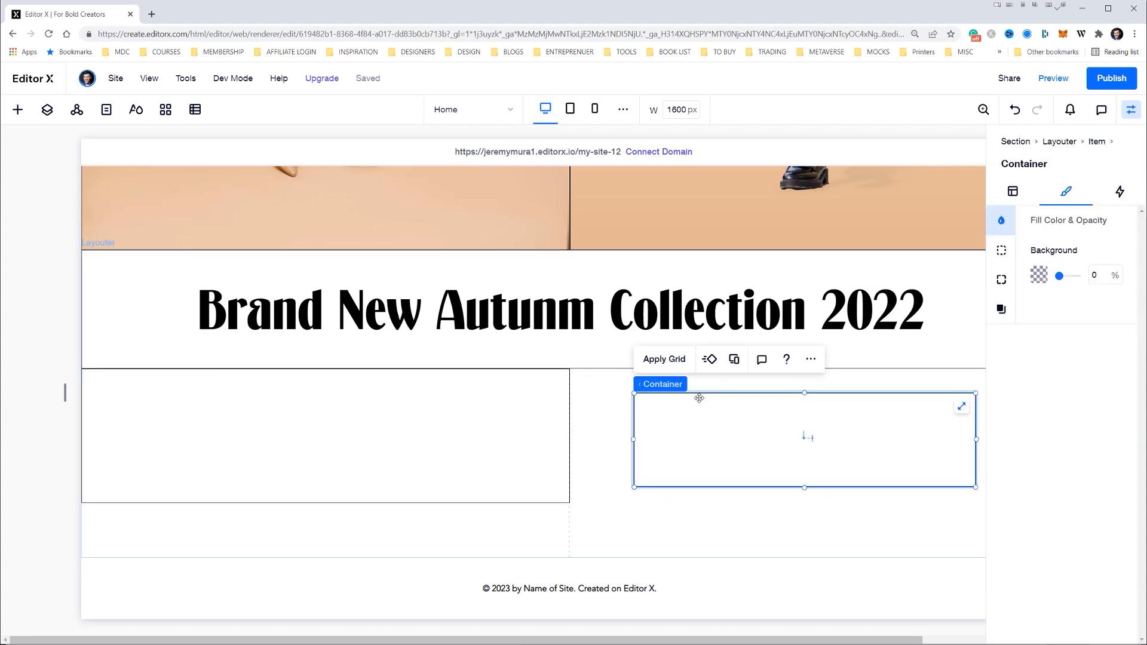
left_click(962, 406)
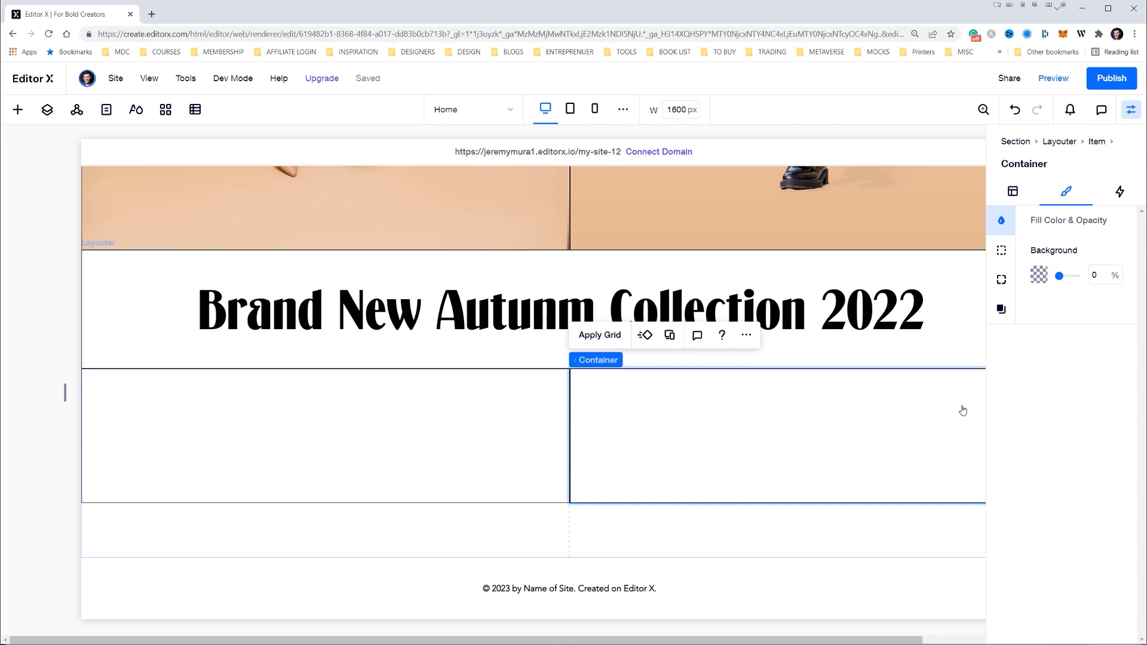
Duplicate the "Brand New Autunm Collection 2022" heading and place the copy inside the left container of the row below
left_click(404, 393)
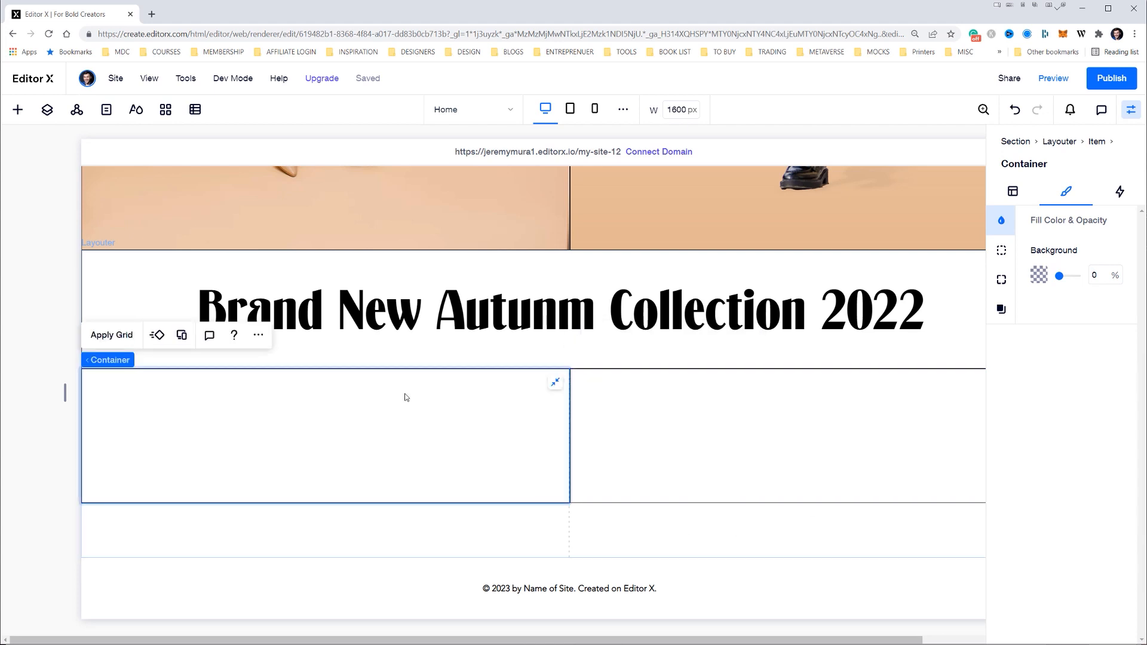
left_click(469, 320)
left_click(470, 320)
key("ctrl+c")
key("ctrl+v")
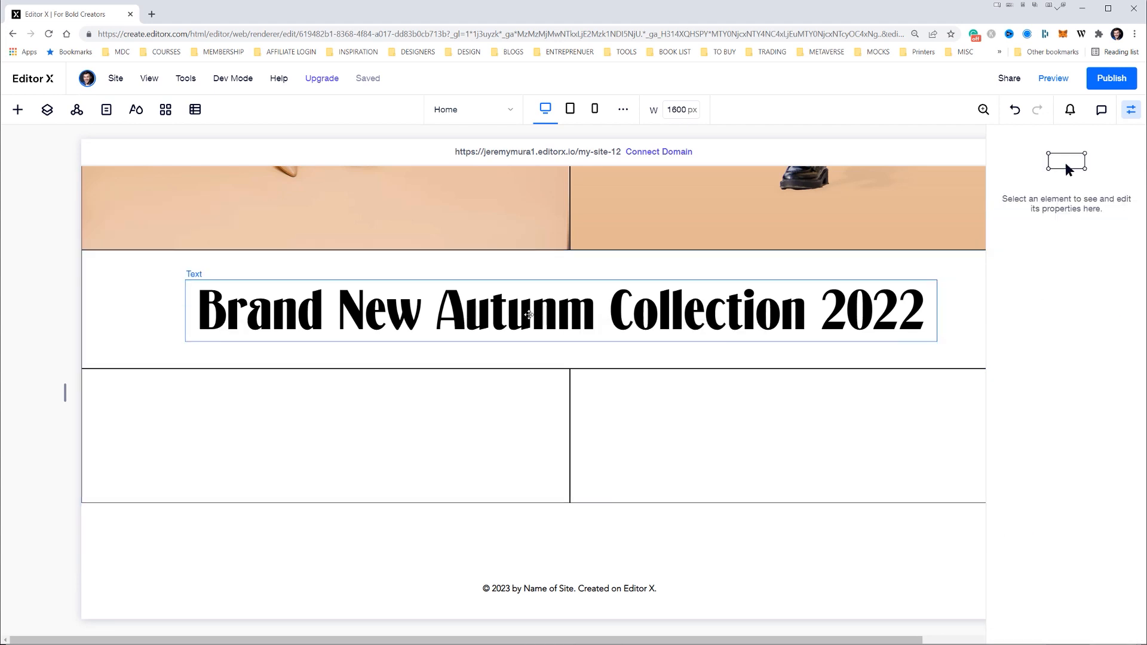
left_click_drag(361, 407, 359, 426)
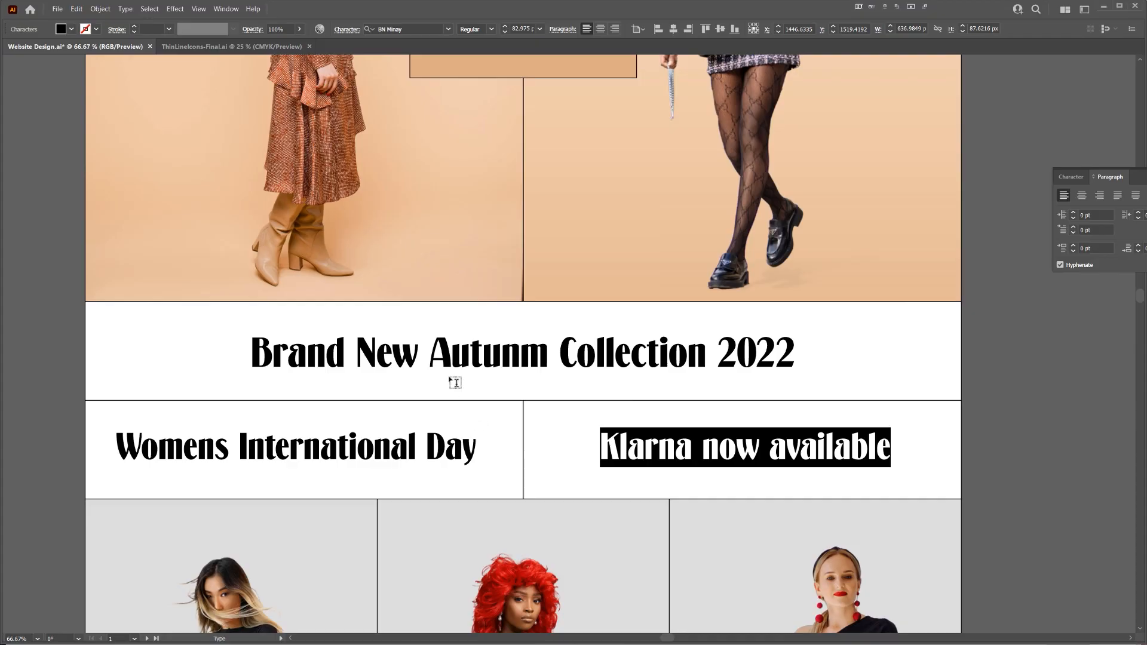
Copy "Womens International Day" from the Illustrator design and replace the duplicated heading's text with it in Editor X
triple_click(362, 442)
key("alt+Tab")
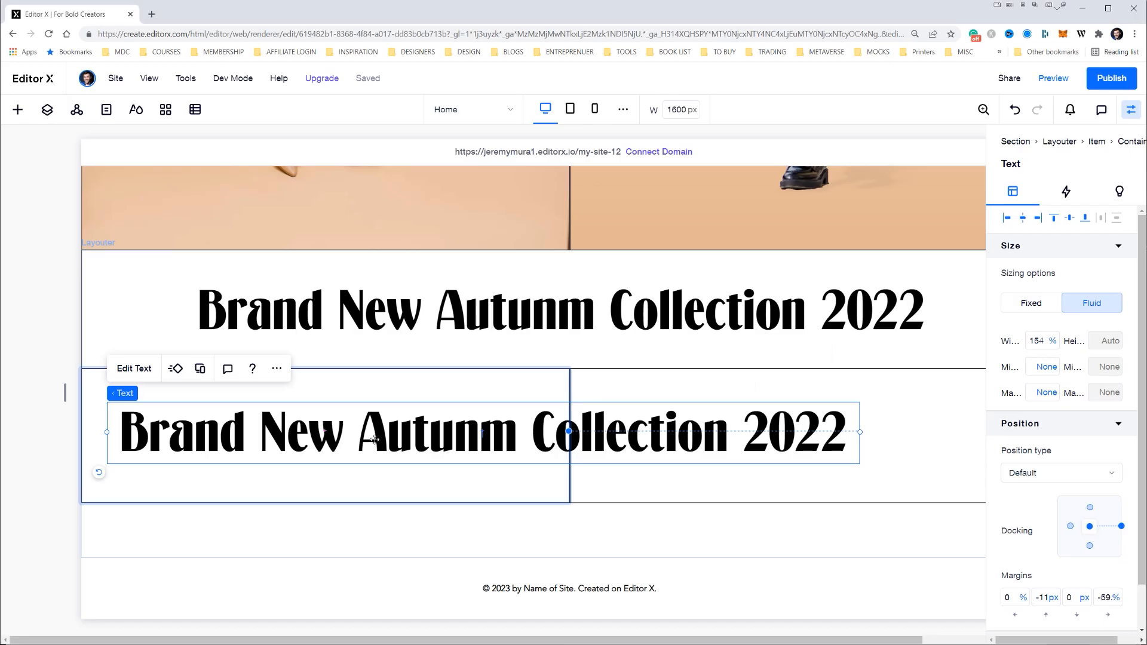
double_click(381, 438)
key("ctrl+v")
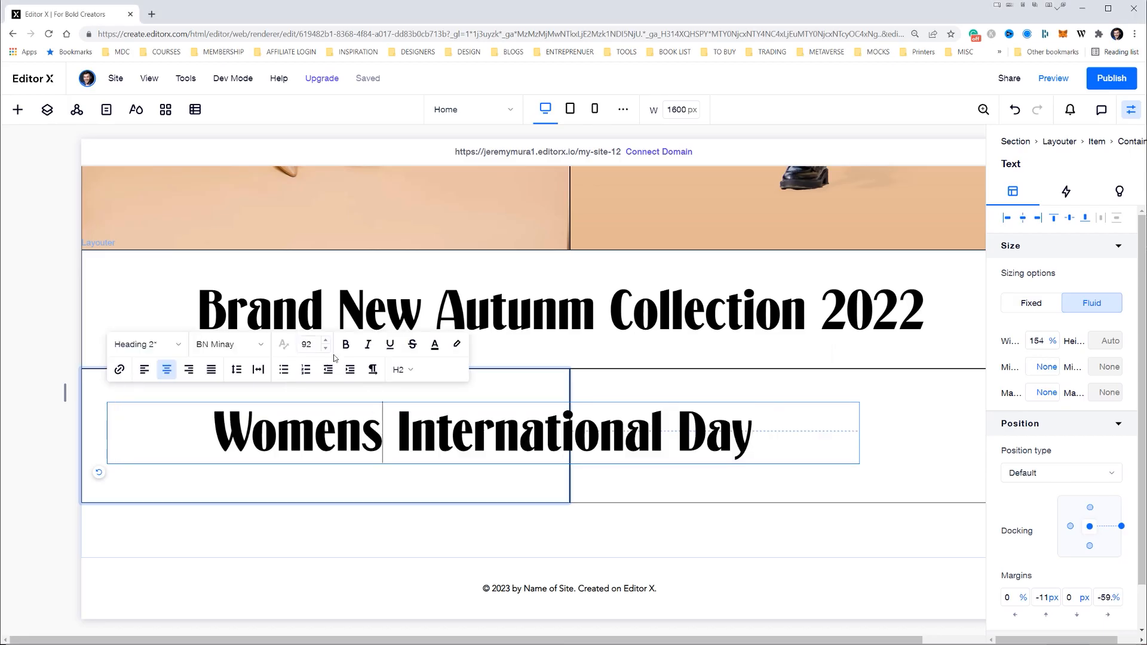
Set the font size of the "Womens International Day" heading to 65
left_click(305, 344)
type("65")
key("Return")
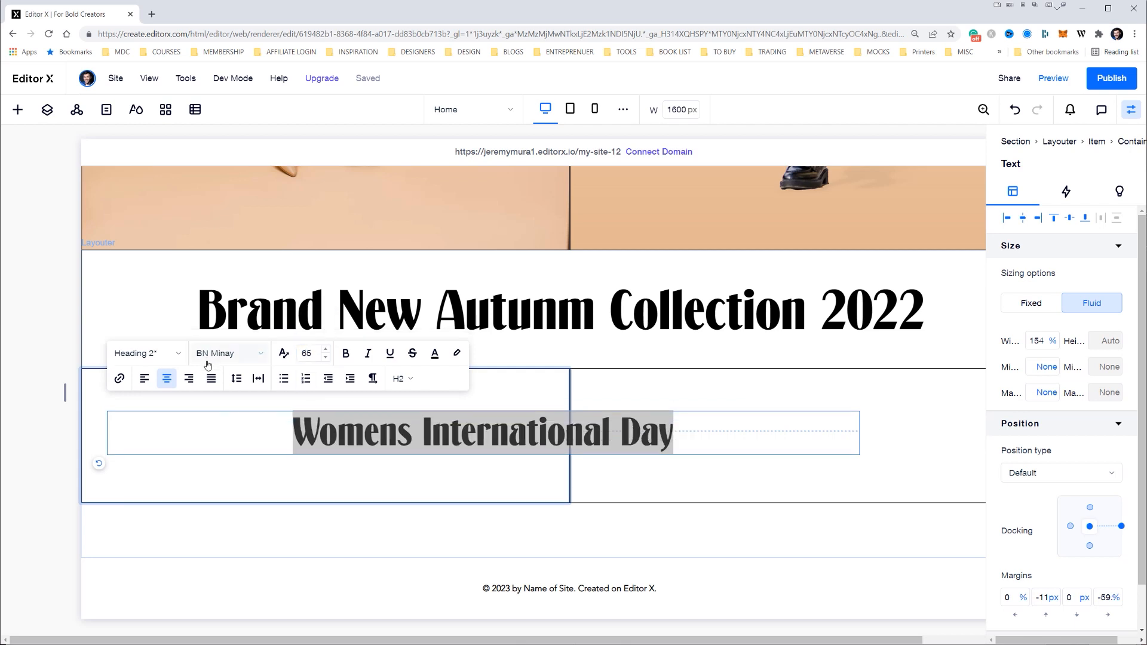
left_click(781, 440)
left_click(651, 477)
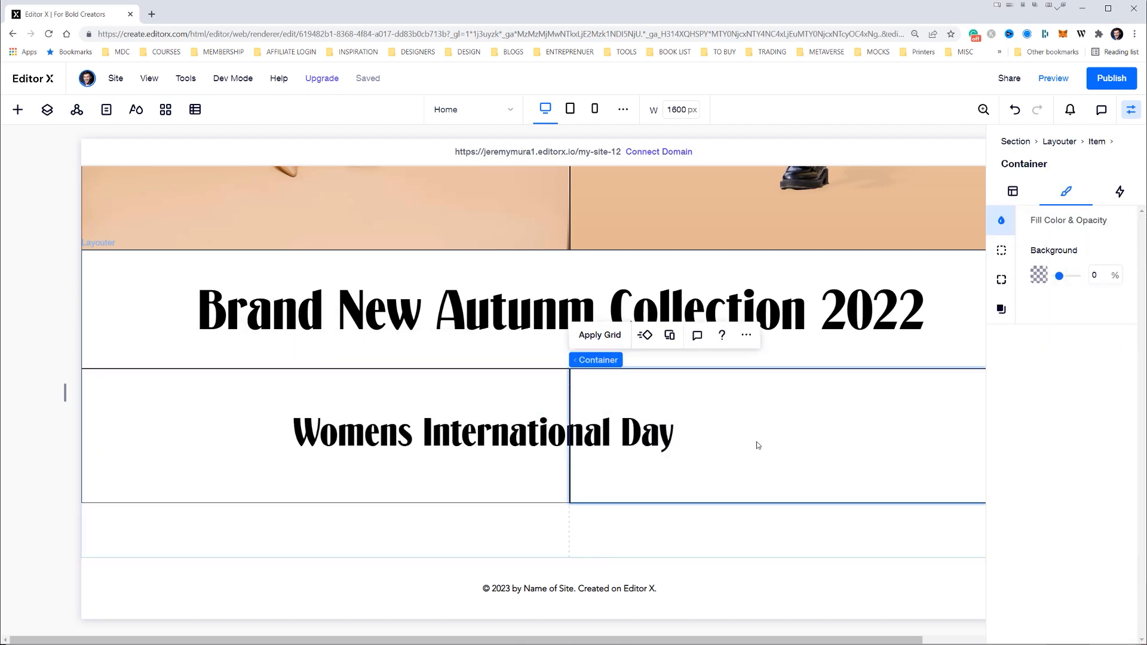
Narrow the "Womens International Day" text box to about 91.3% wide so it fits inside the left container
left_click(501, 432)
left_click(846, 442)
left_click_drag(859, 432, 554, 432)
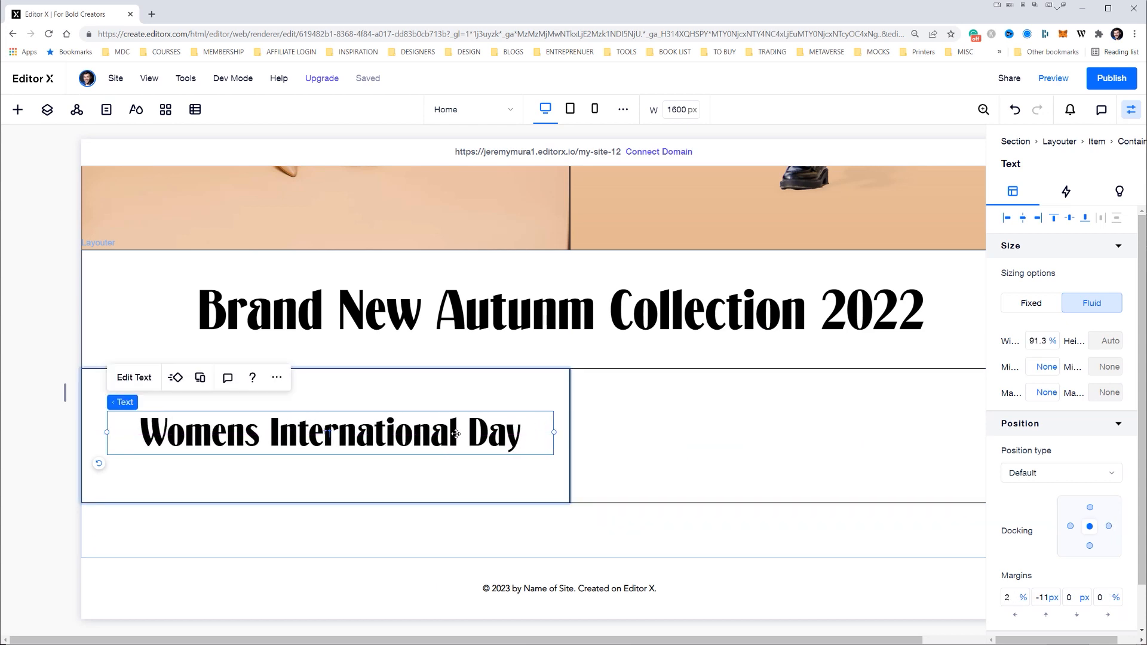
Duplicate the left heading into the right container, change its text to "Klarna now available" and compare with the Illustrator design
left_click_drag(331, 433, 804, 423)
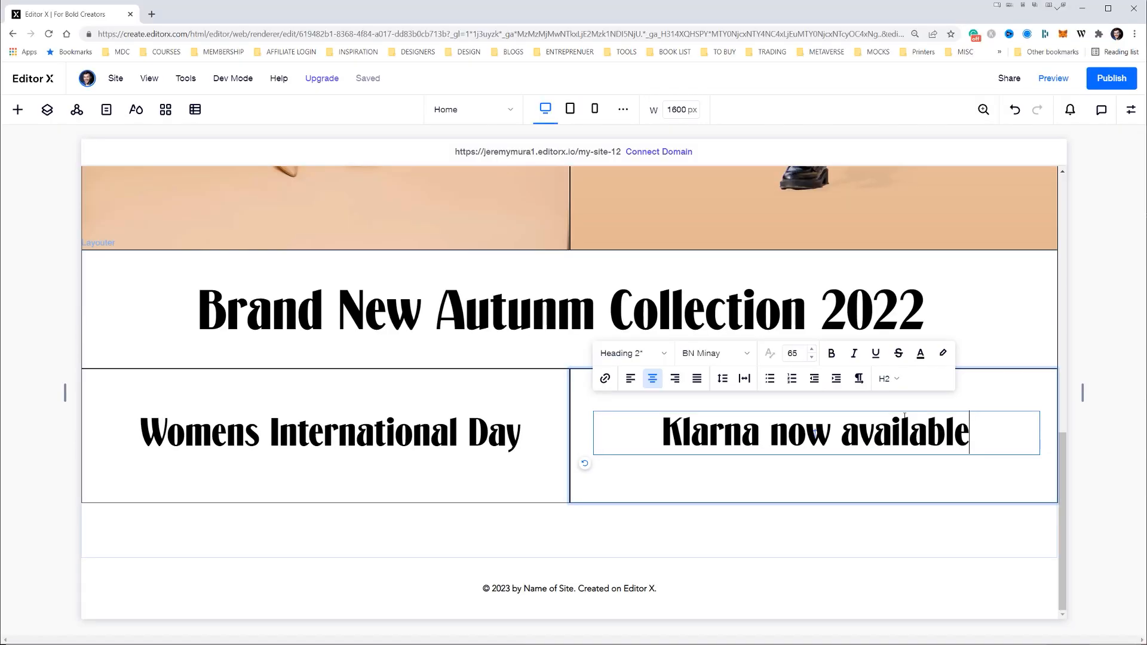
left_click(908, 419)
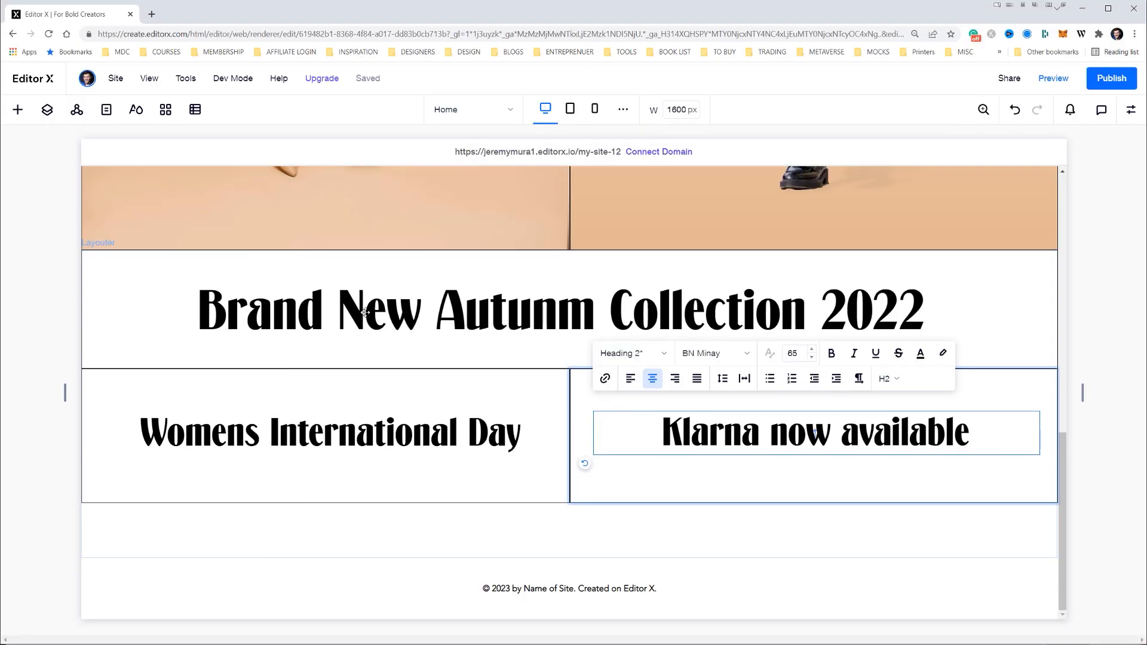
key("Escape")
Examine the second row item and the footer's layout settings, checking the page from the hero images down
left_click(342, 551)
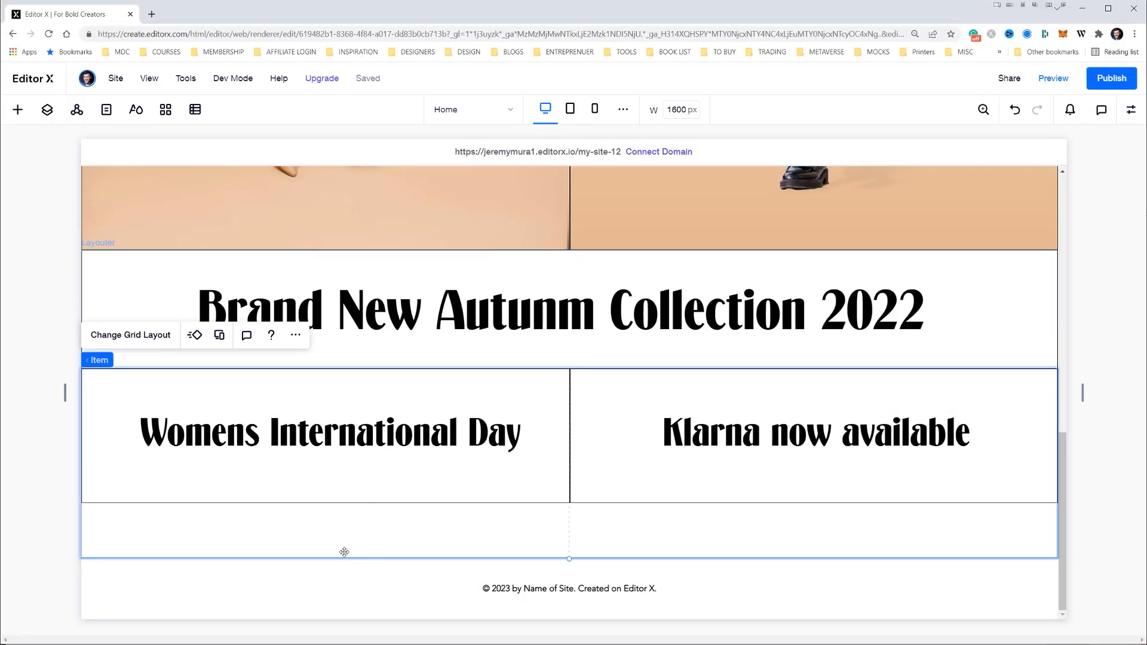
left_click(923, 588)
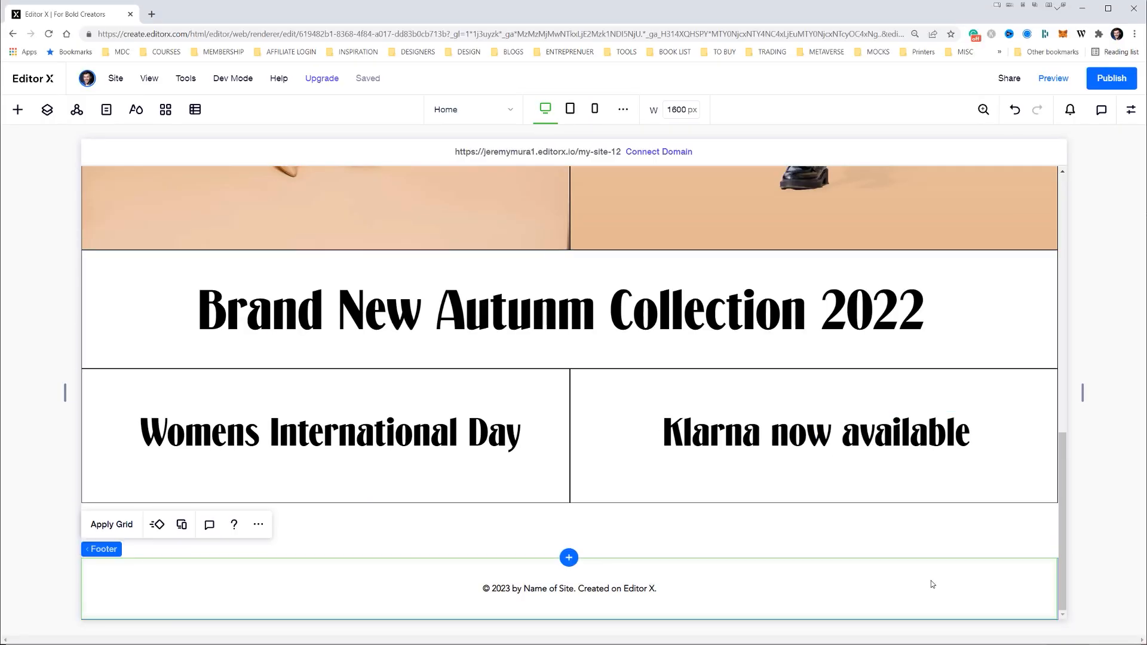
left_click(669, 519)
left_click(624, 574)
left_click(1130, 110)
scroll(619, 402, "up", 11)
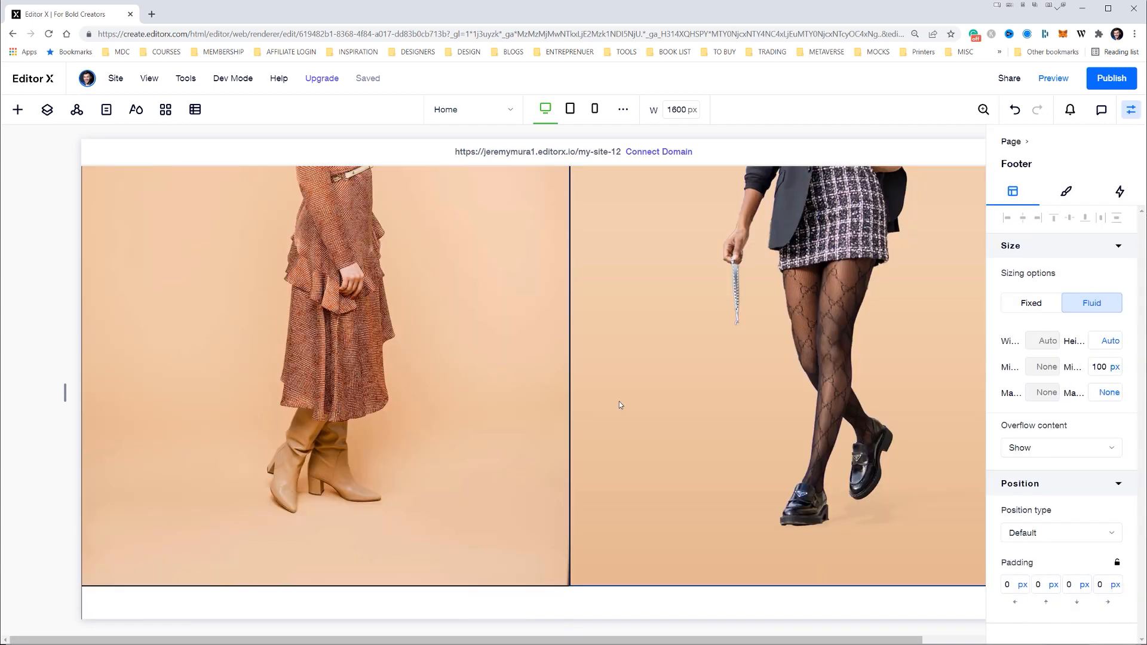
left_click(1125, 115)
scroll(676, 349, "down", 11)
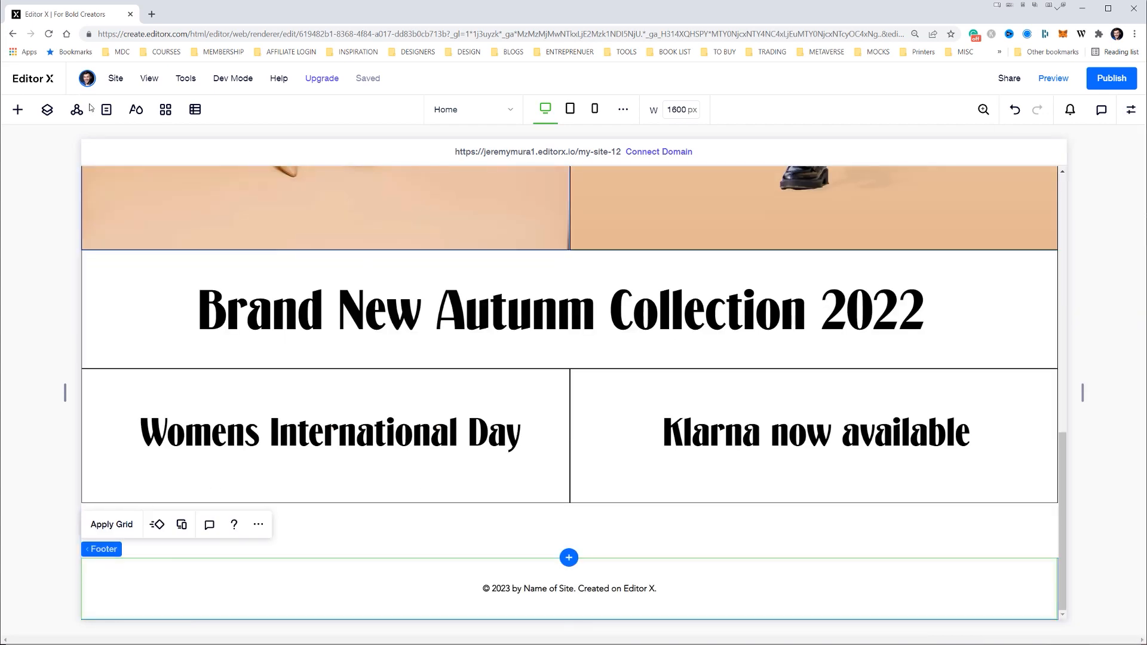
Add an online store to the site and look over the product grid on the new Shop page
left_click(19, 110)
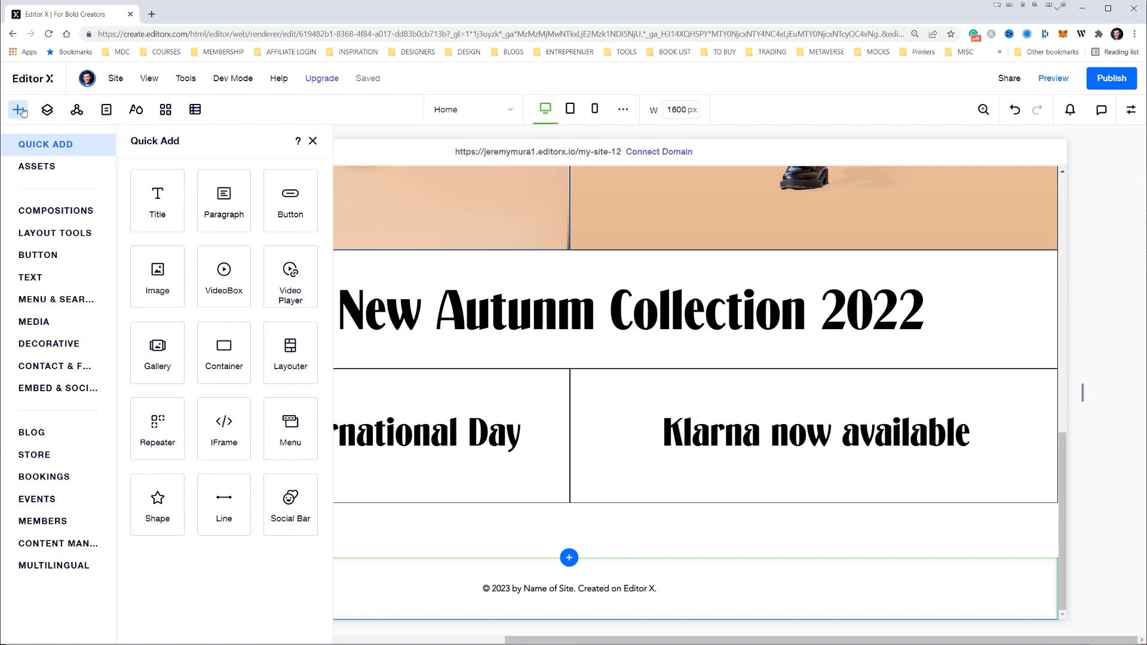
left_click(36, 455)
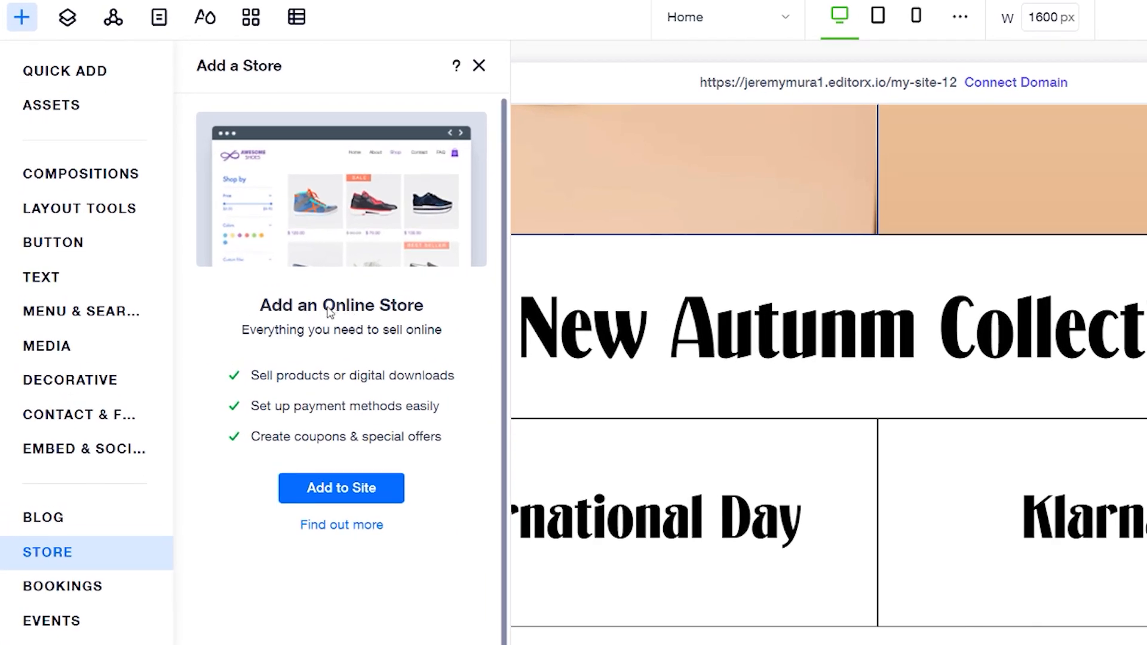
left_click(355, 493)
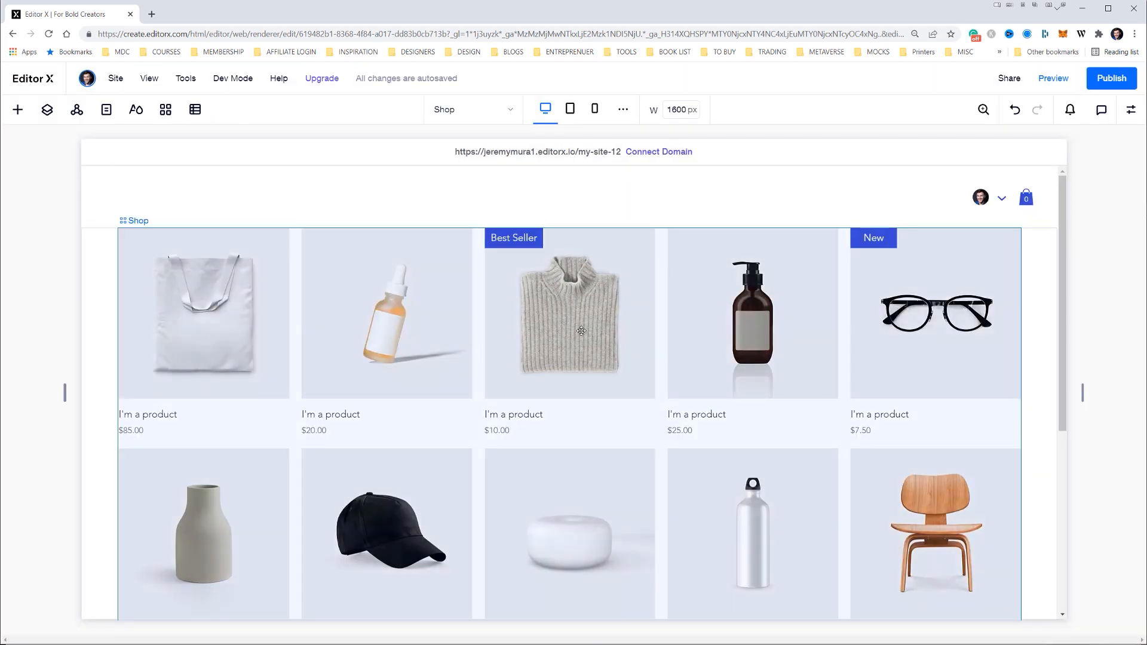
scroll(593, 314, "down", 5)
scroll(621, 321, "up", 5)
Review the store's Product Page and Shop page, then return to the lower part of the Home page
left_click(480, 115)
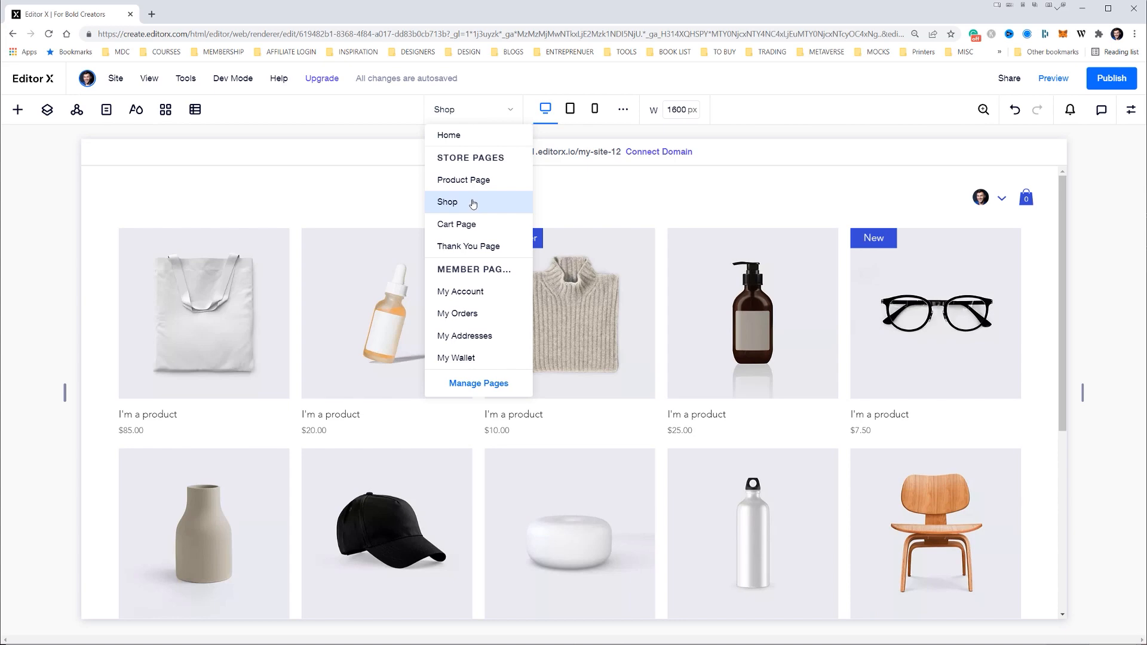
left_click(449, 135)
scroll(559, 291, "down", 10)
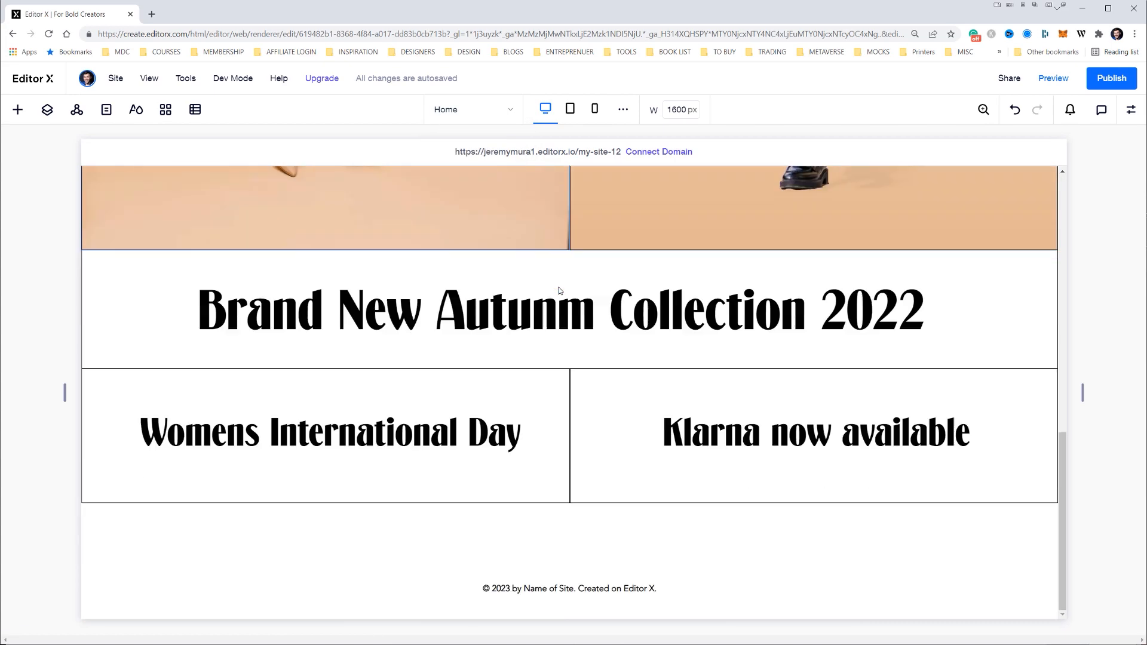
left_click(454, 110)
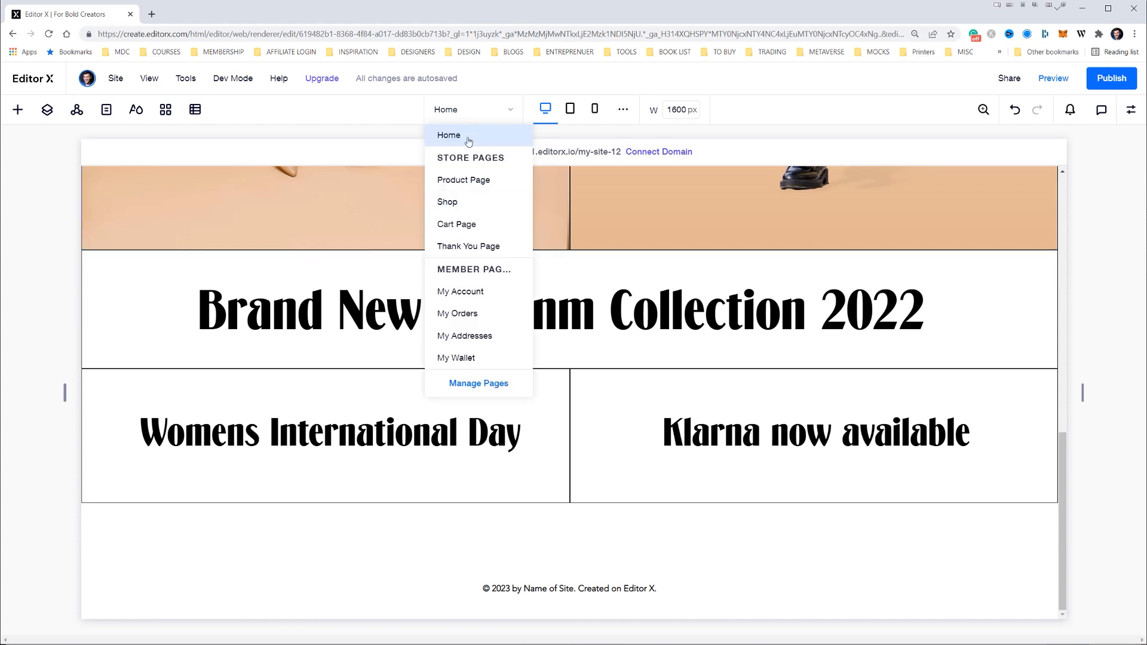
left_click(470, 180)
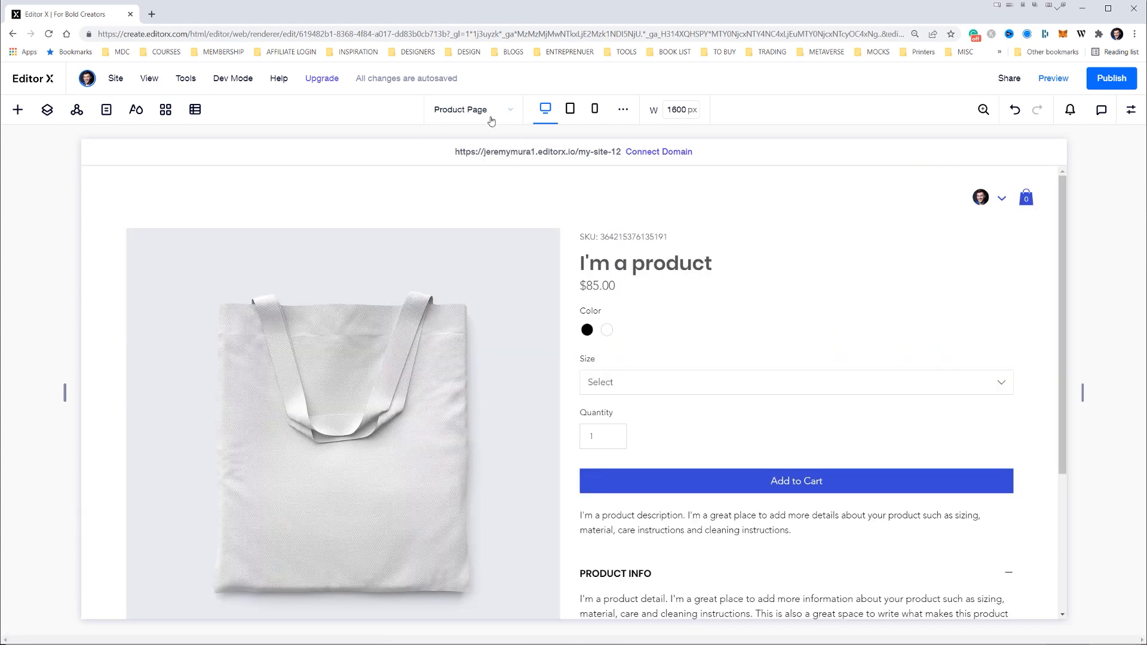
left_click(492, 120)
left_click(474, 200)
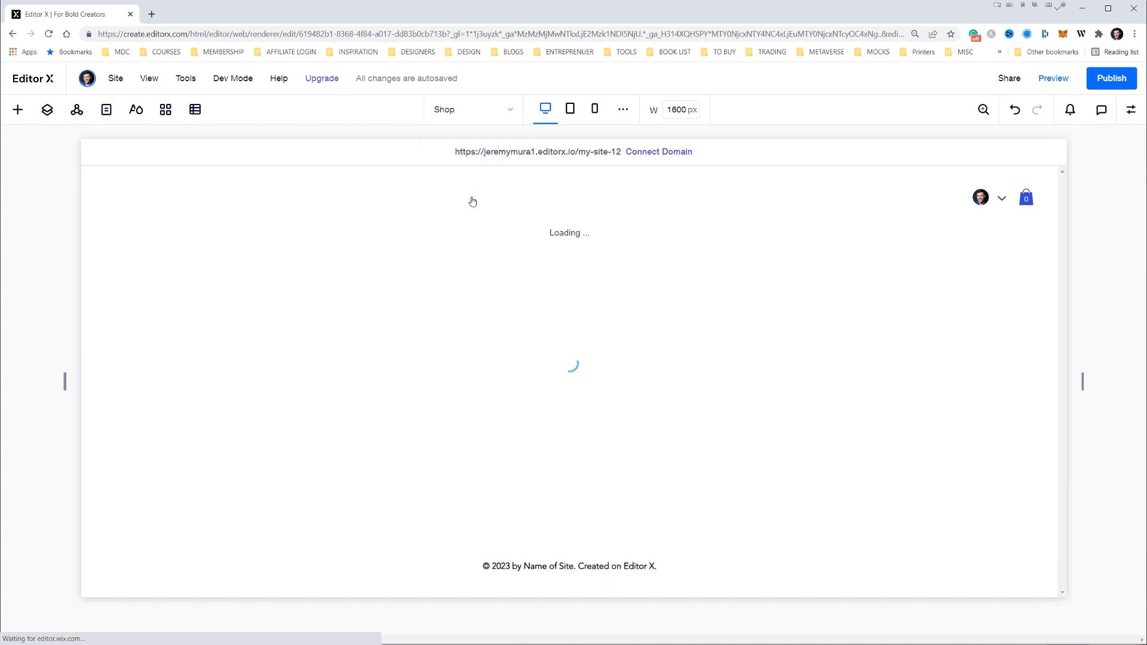
scroll(538, 358, "down", 5)
scroll(544, 353, "up", 5)
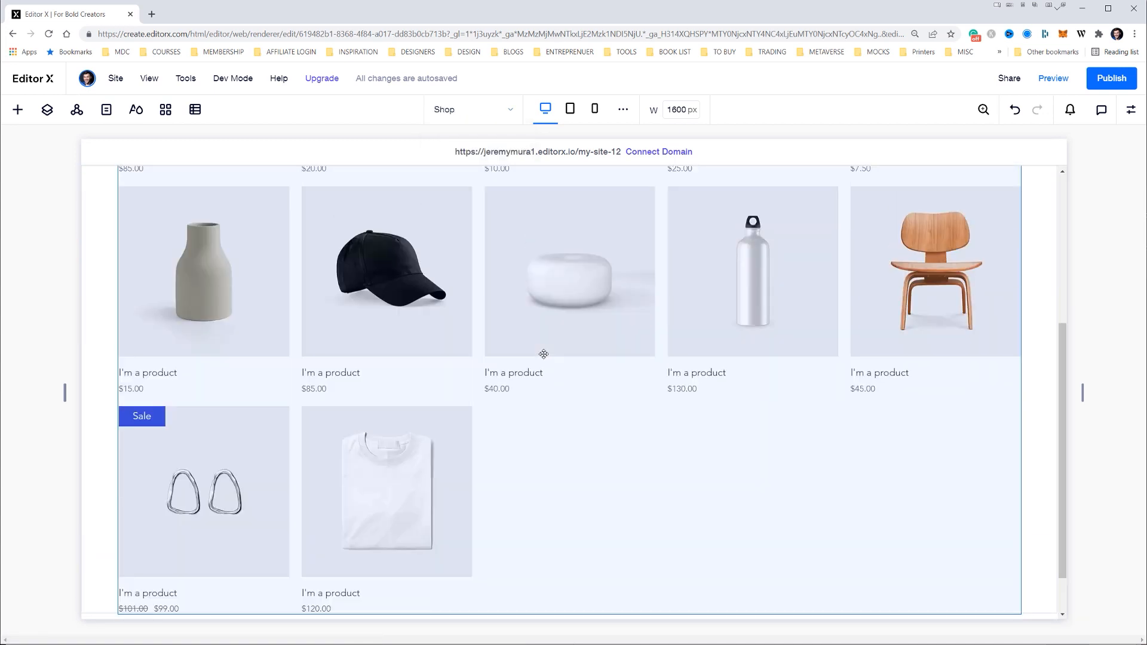
left_click(507, 110)
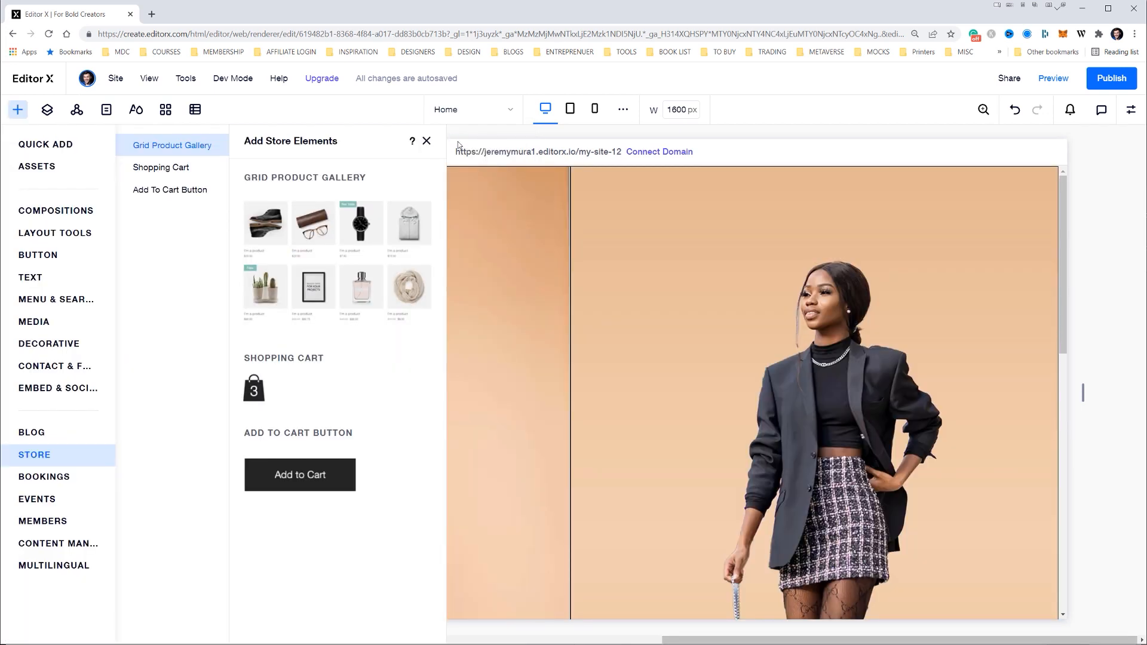
left_click(427, 140)
scroll(224, 185, "down", 10)
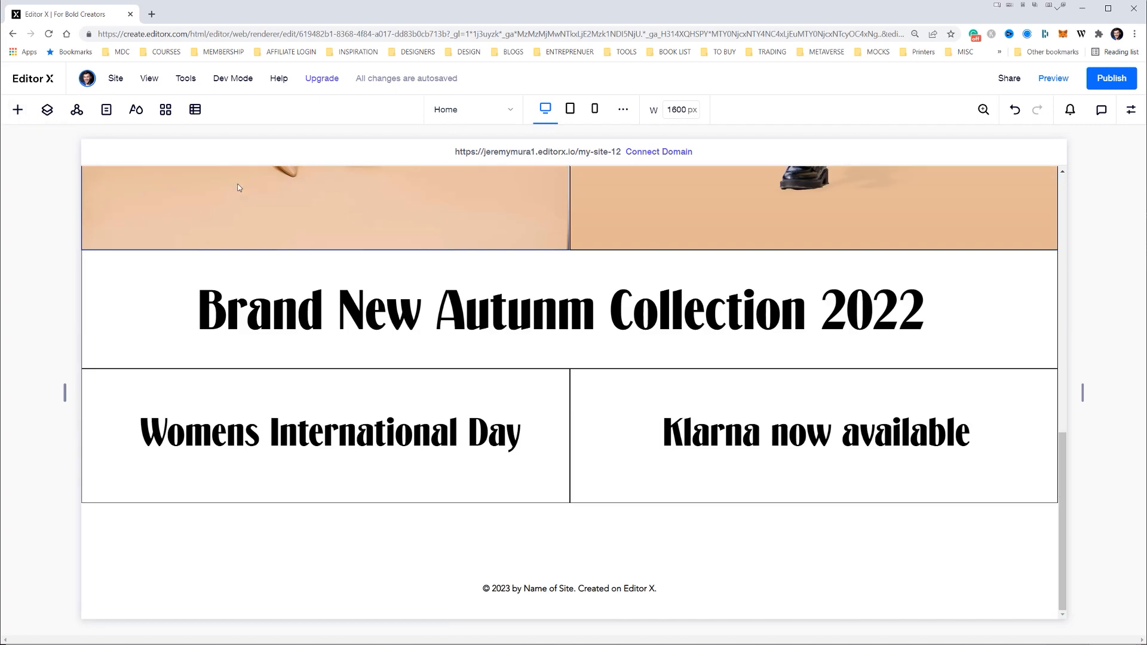
Add a shopping cart icon to the upper right corner of the hero, level with the ClassicFit logo, about 39 by 46 px
left_click(17, 110)
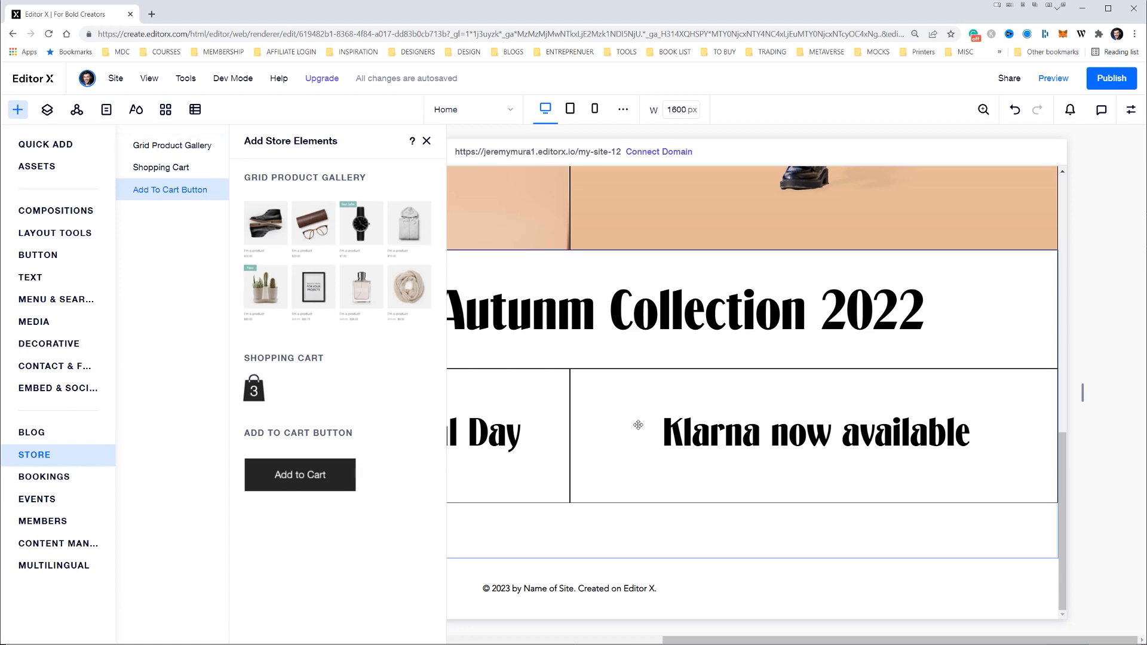
scroll(637, 424, "up", 10)
left_click_drag(825, 259, 1019, 187)
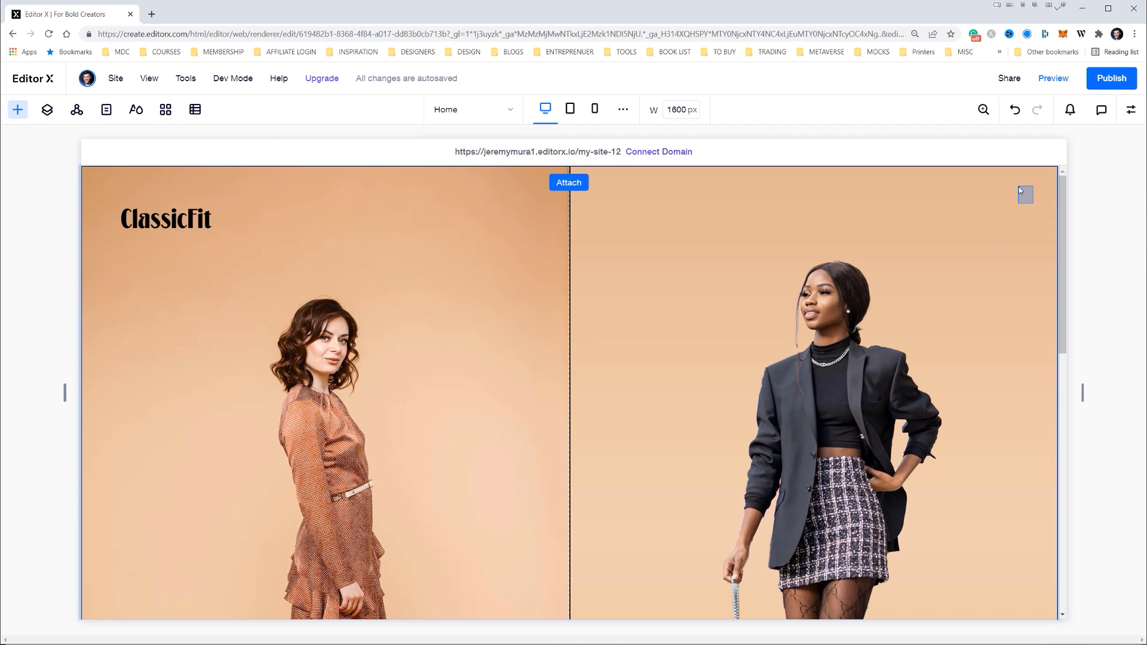
left_click_drag(1018, 187, 1023, 218)
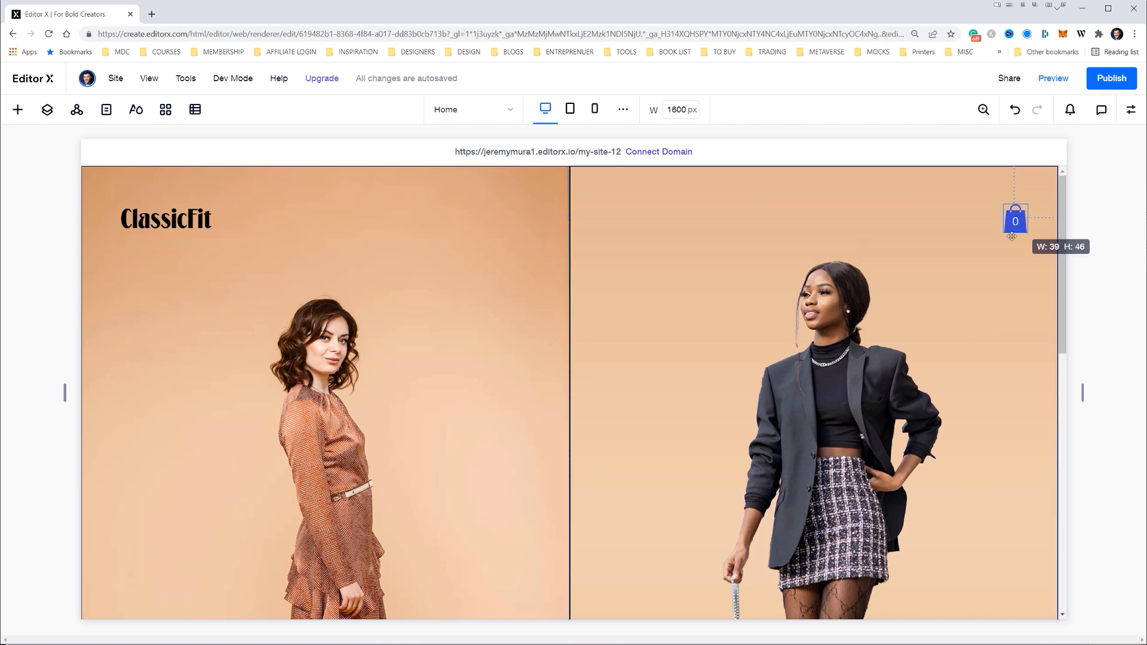
Change the shopping cart icon's style to the outlined trolley with a separate number bubble beside it
left_click(978, 267)
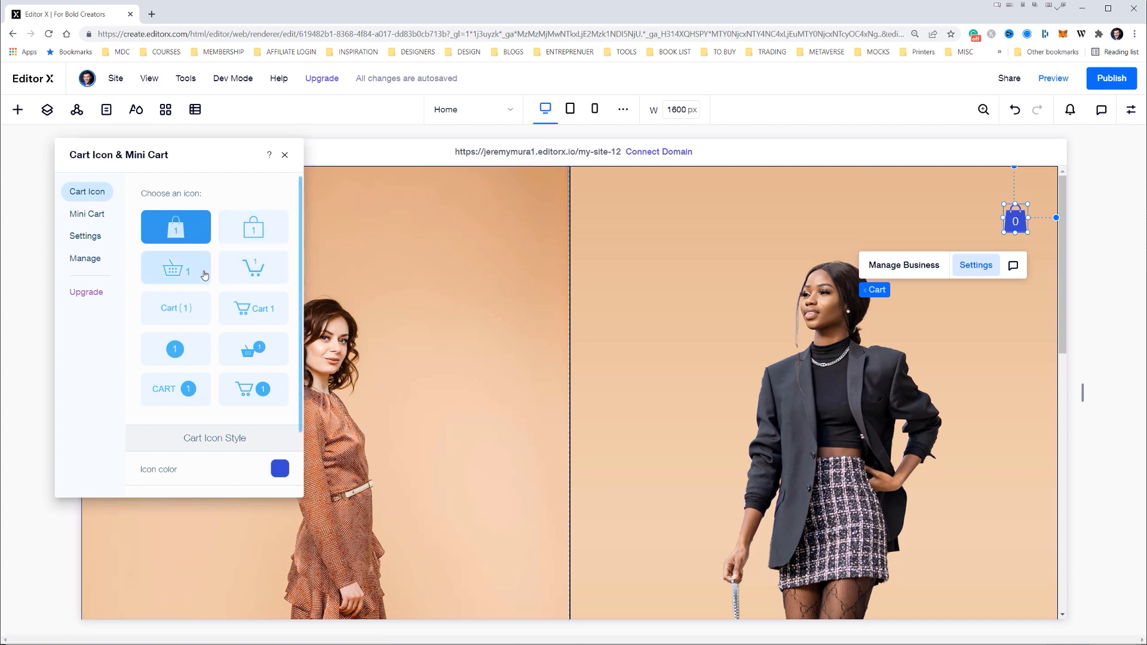
scroll(247, 276, "down", 1)
scroll(254, 234, "up", 1)
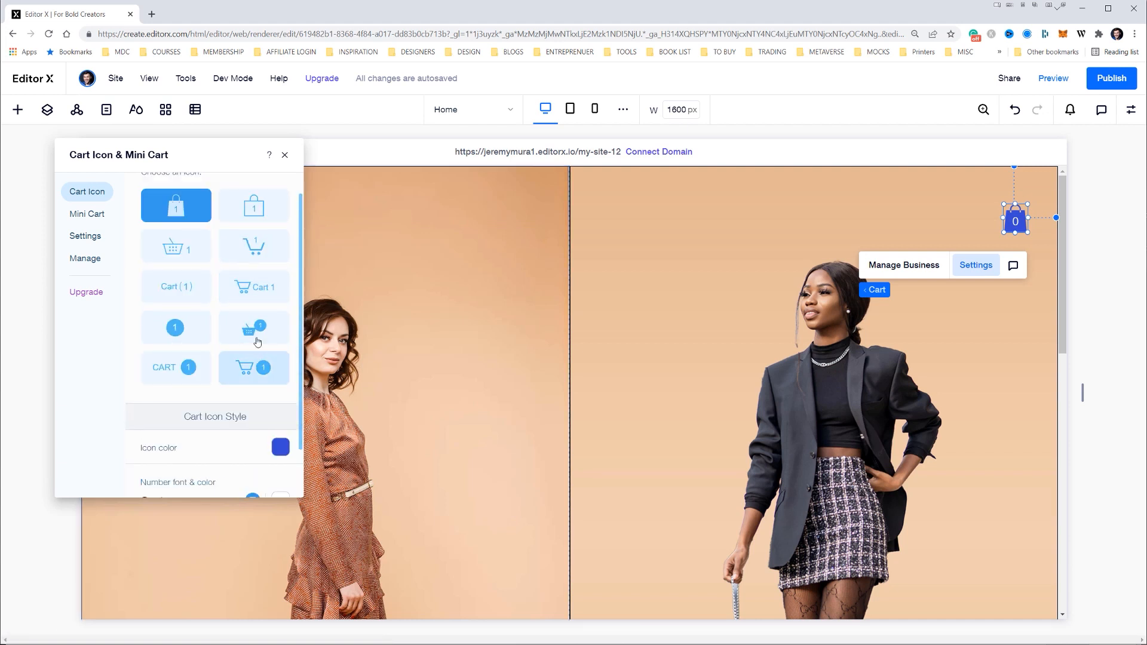
left_click(251, 372)
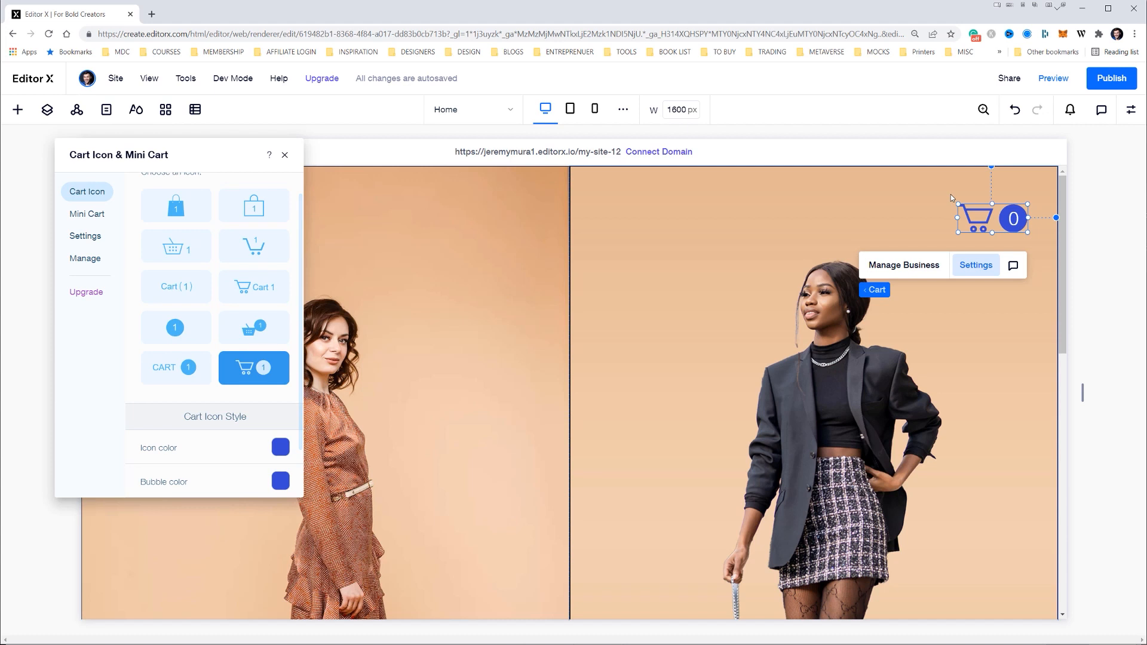
Set the cart icon and its number bubble to black, and shrink the icon in the hero's upper right corner
left_click(280, 447)
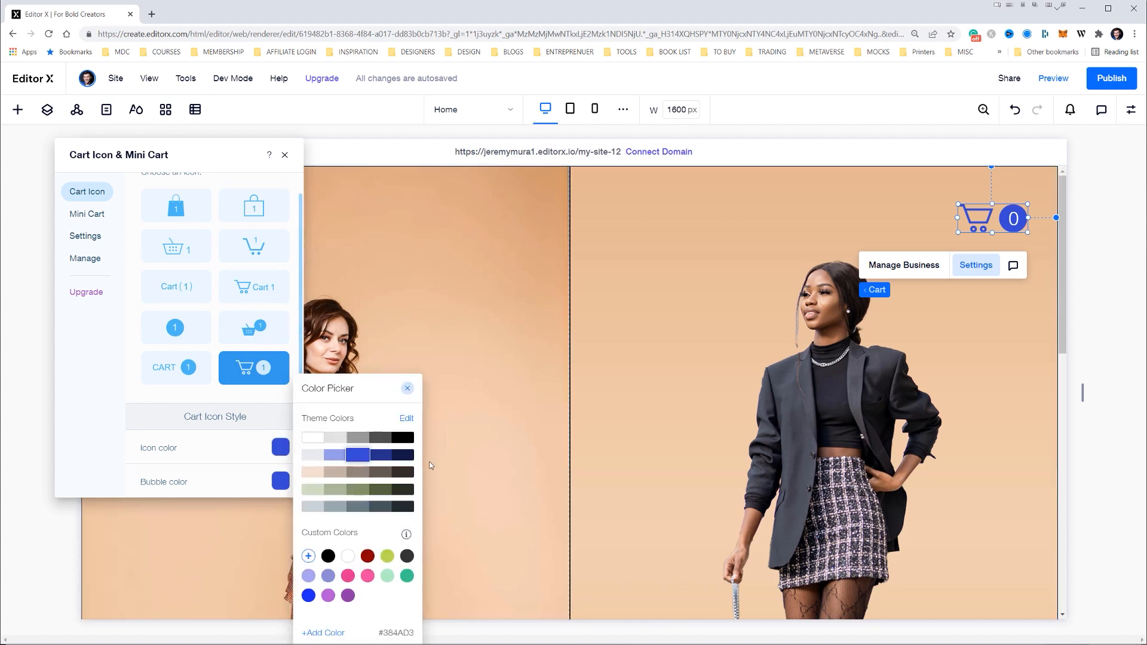
left_click(404, 446)
left_click(280, 481)
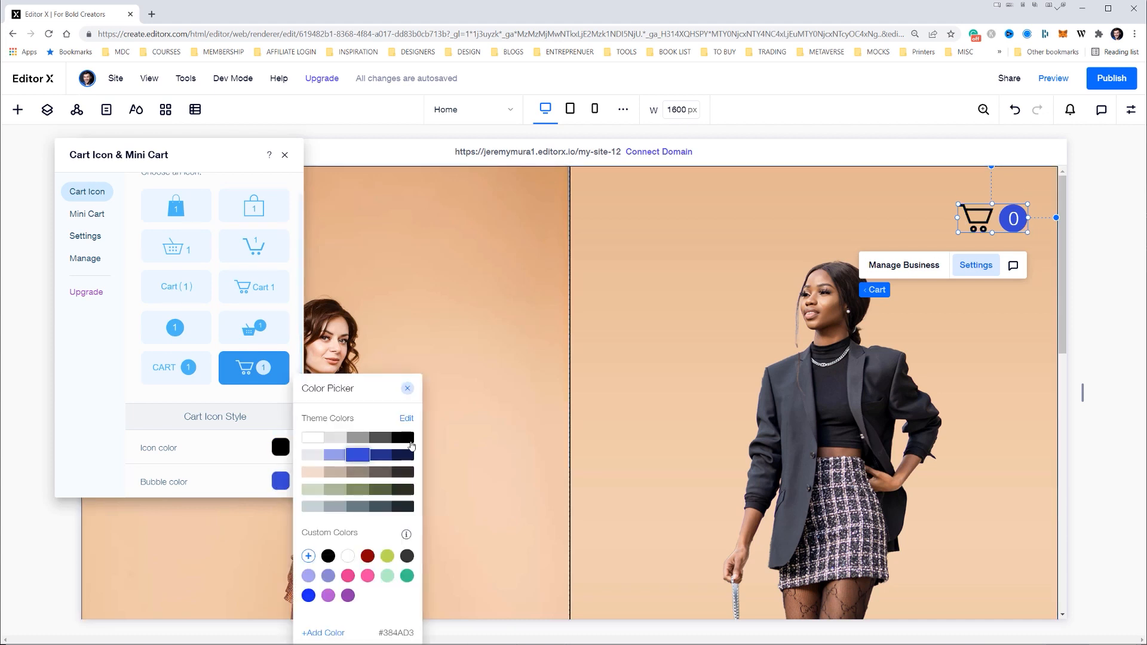
left_click(411, 441)
left_click_drag(973, 233, 1012, 225)
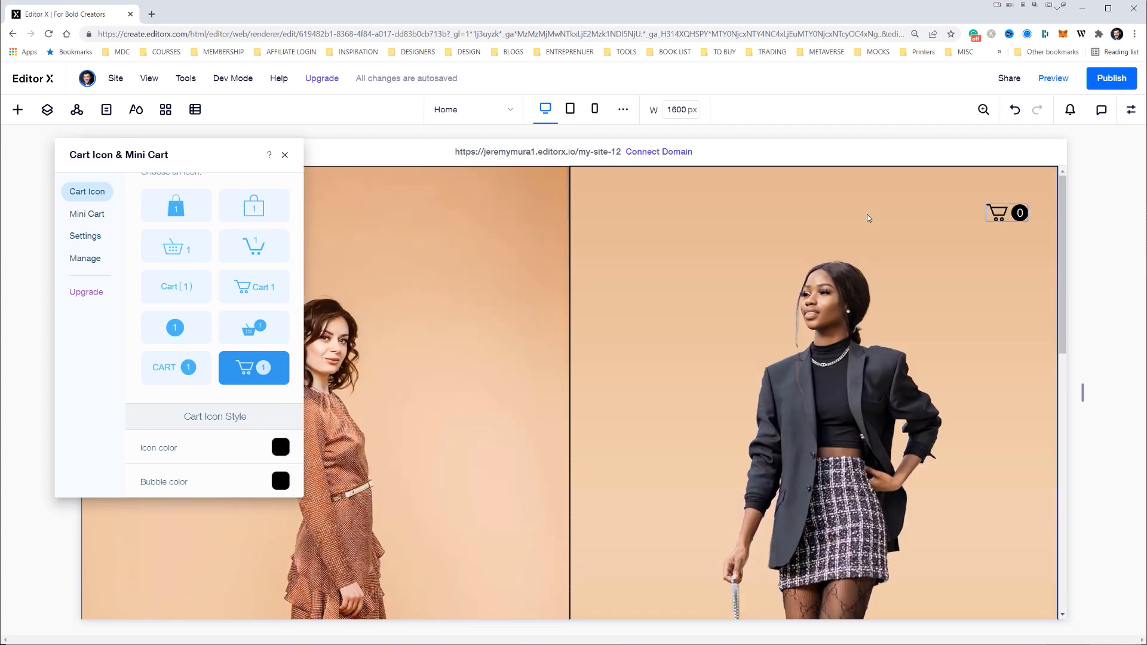
Look over the cart's Mini Cart customization and the options for what opens when visitors use the cart icon
left_click(87, 214)
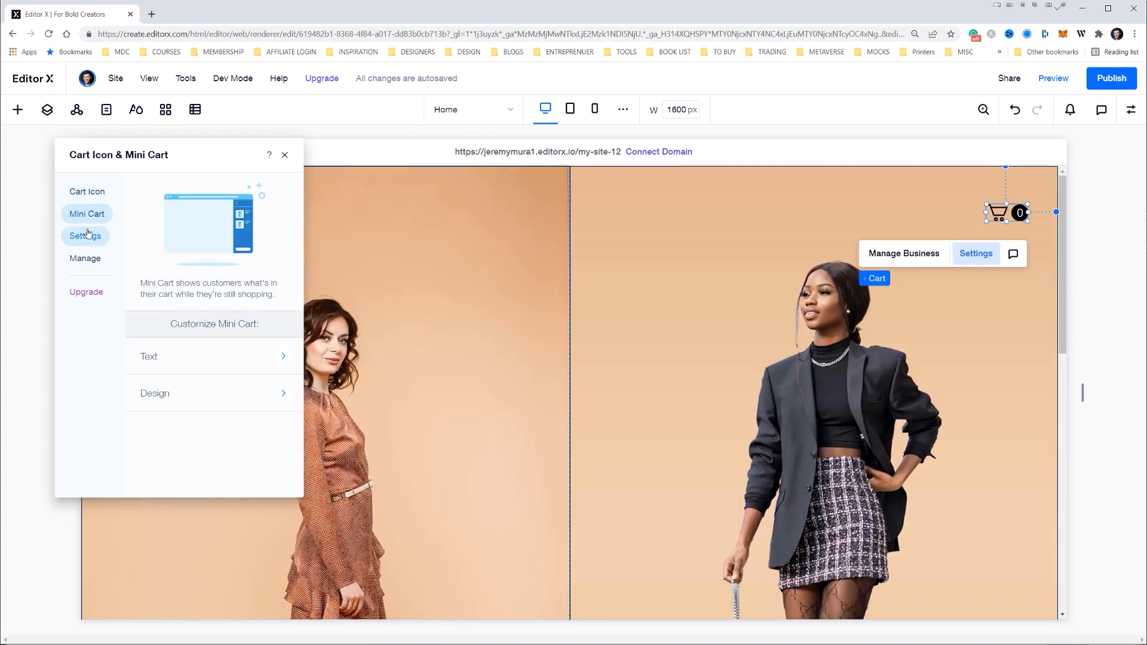
left_click(85, 237)
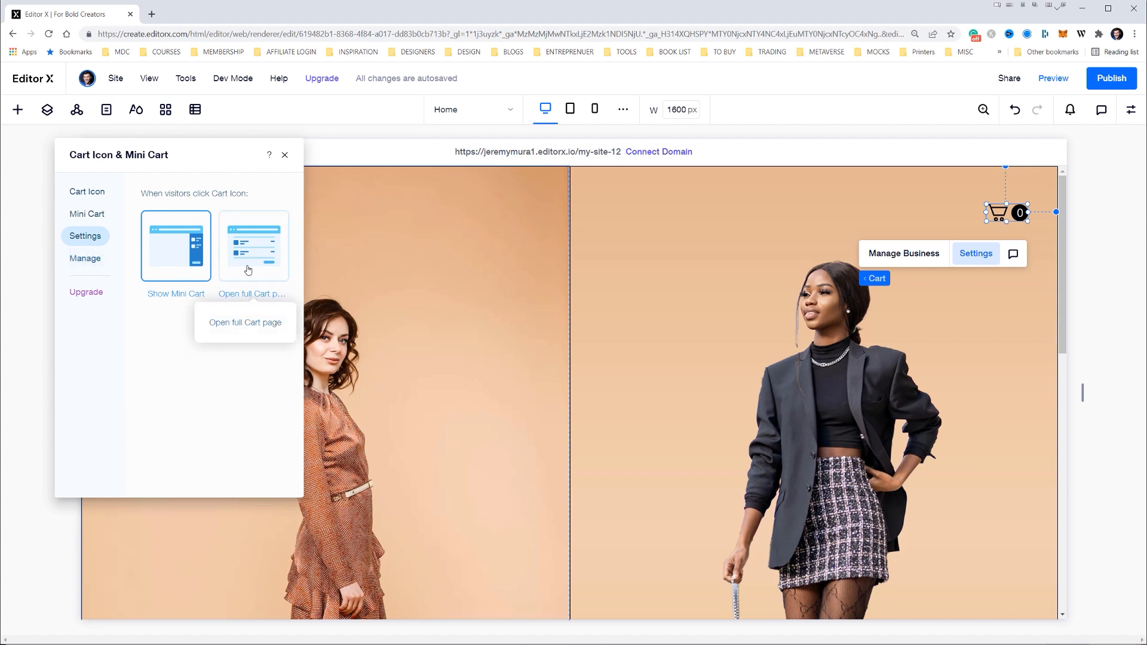
left_click(86, 265)
left_click(285, 155)
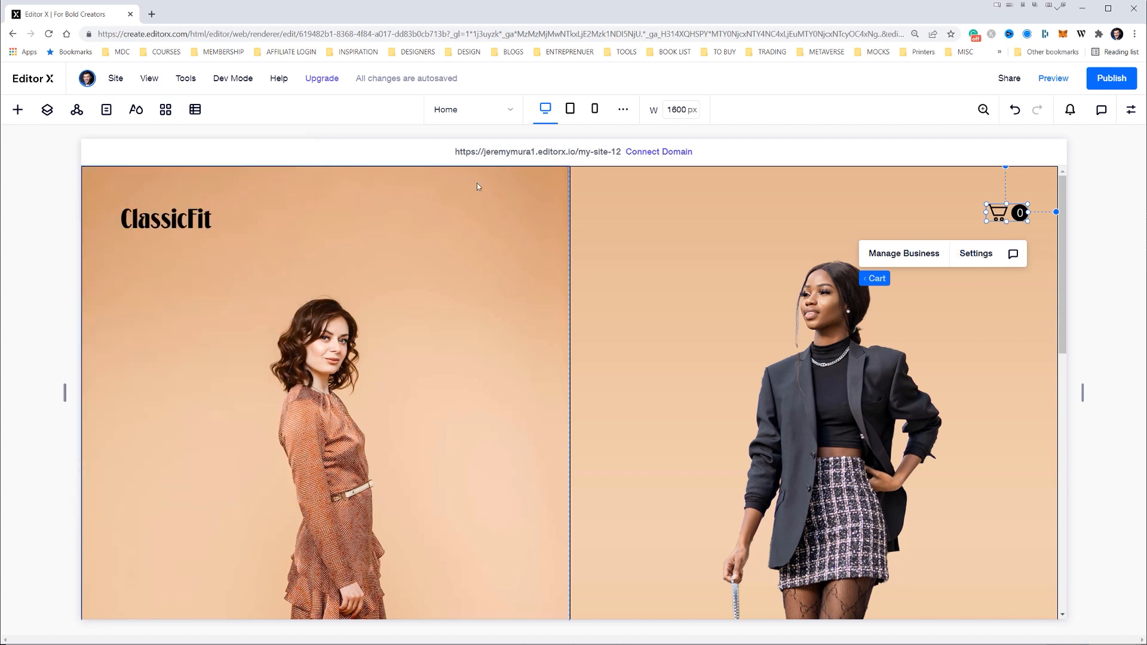
Review the site's business dashboard, including its setup tasks and suggestions, and return to the Home page
left_click(895, 259)
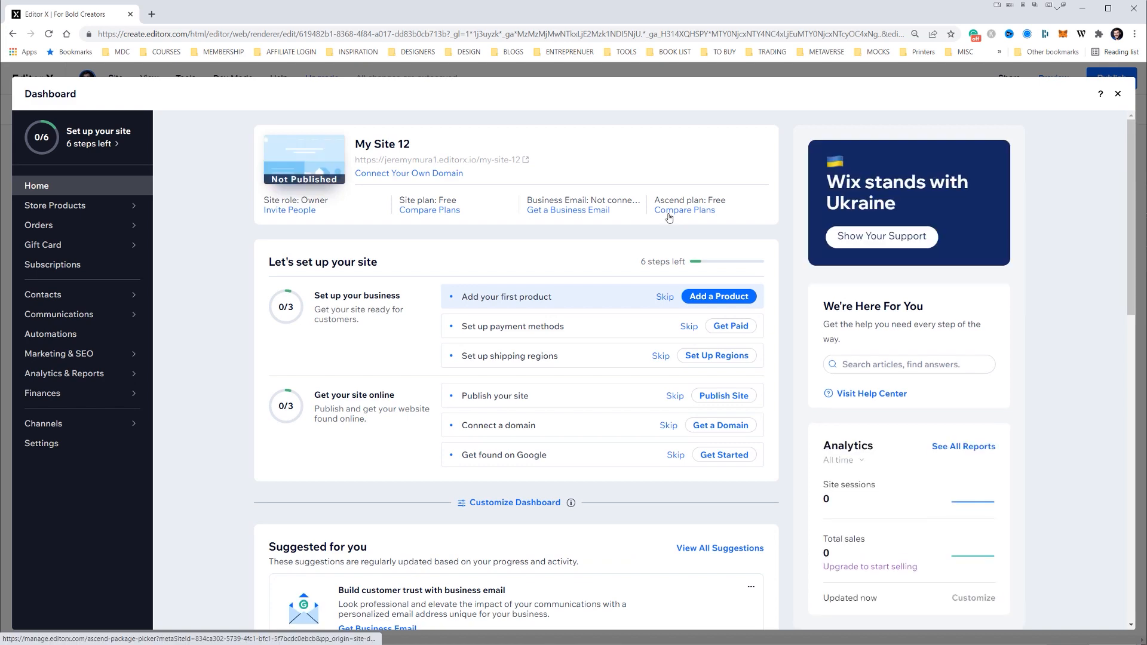
scroll(549, 275, "down", 5)
scroll(548, 275, "down", 3)
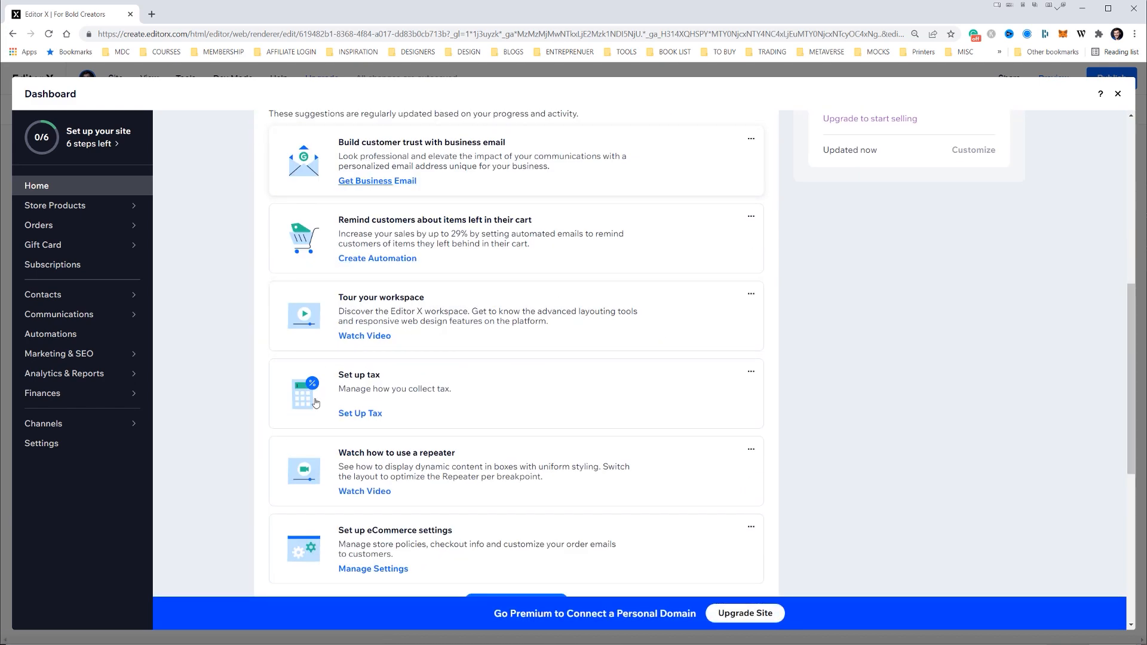
scroll(426, 409, "down", 4)
left_click_drag(1131, 460, 1134, 105)
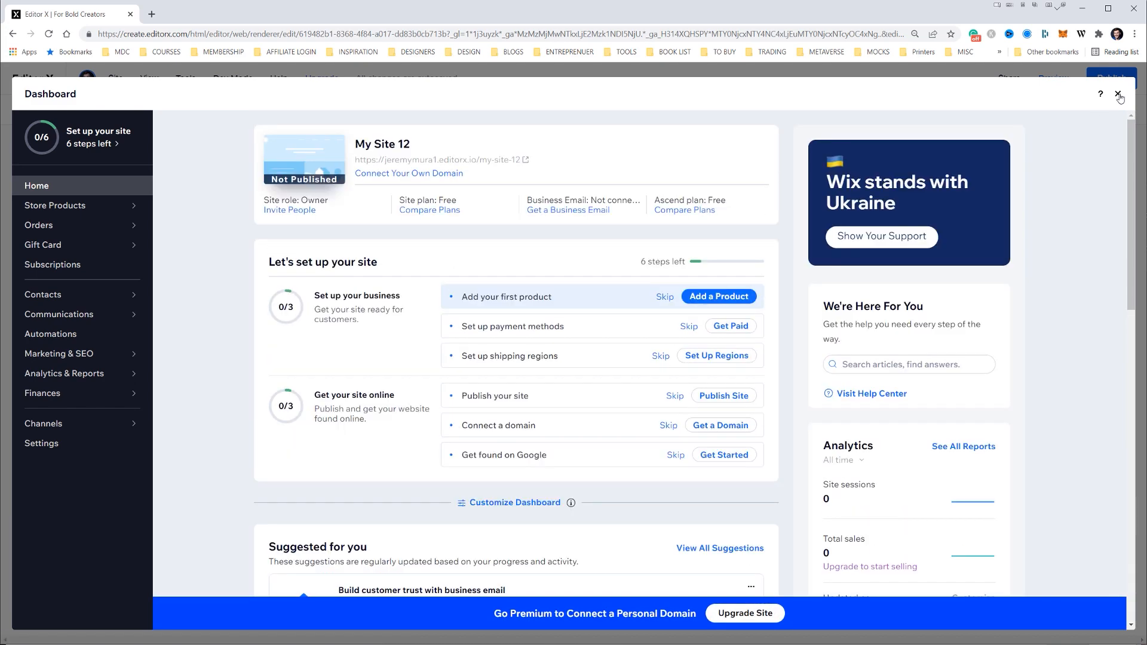
left_click(1118, 95)
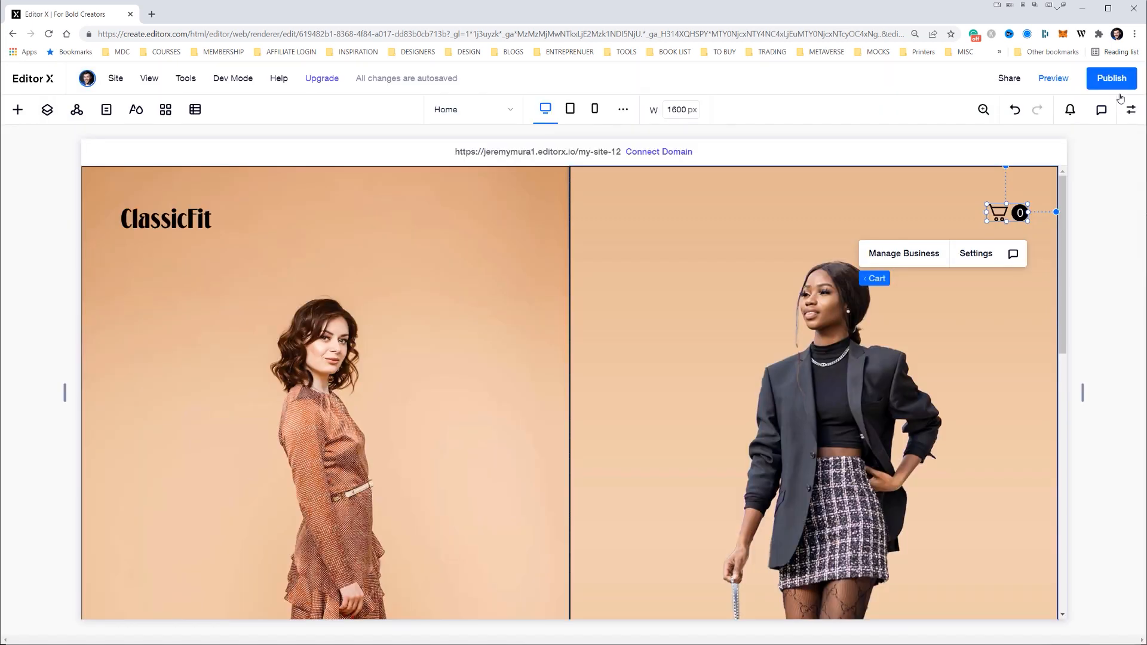
Try to place a grid product gallery directly below the Womens International Day and Klarna row
scroll(748, 249, "down", 10)
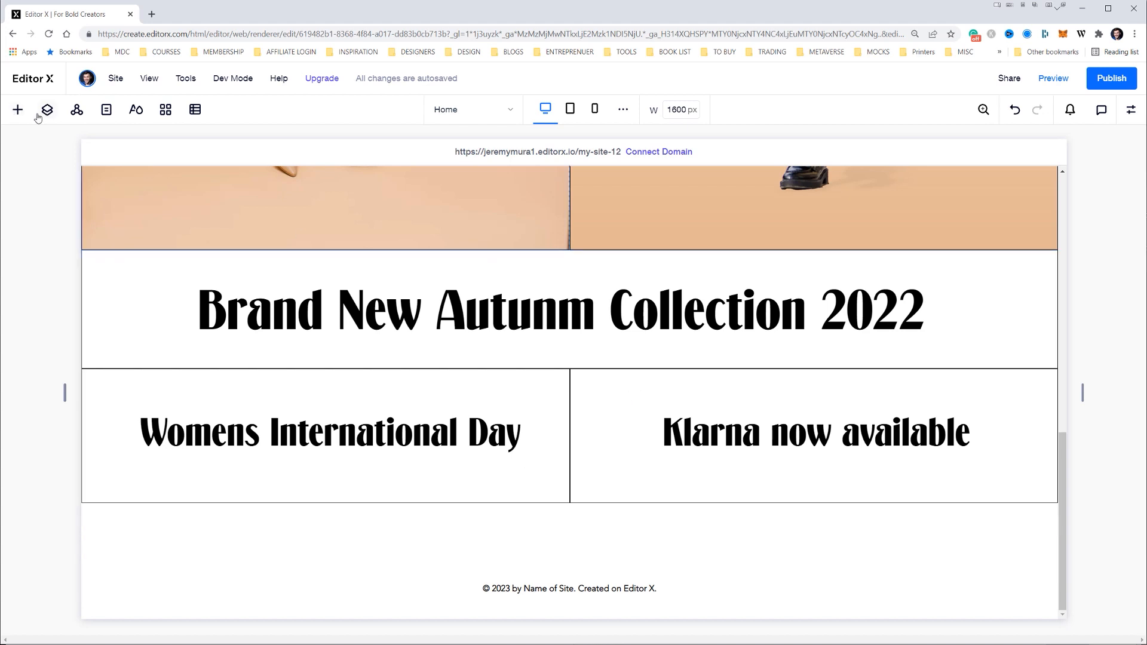
left_click(18, 111)
left_click_drag(307, 224, 549, 559)
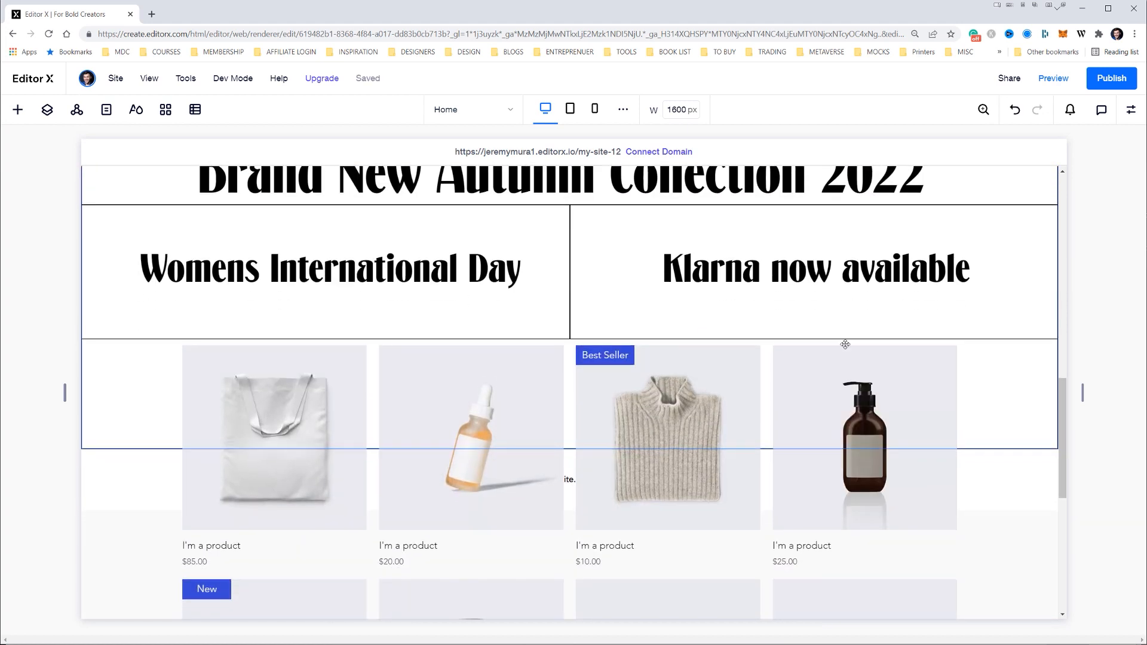
scroll(684, 471, "down", 3)
left_click_drag(532, 391, 538, 325)
key("ctrl+z")
key("ctrl+z")
Add a blank section between the heading rows and the footer, and insert a grid product gallery into it
left_click(571, 540)
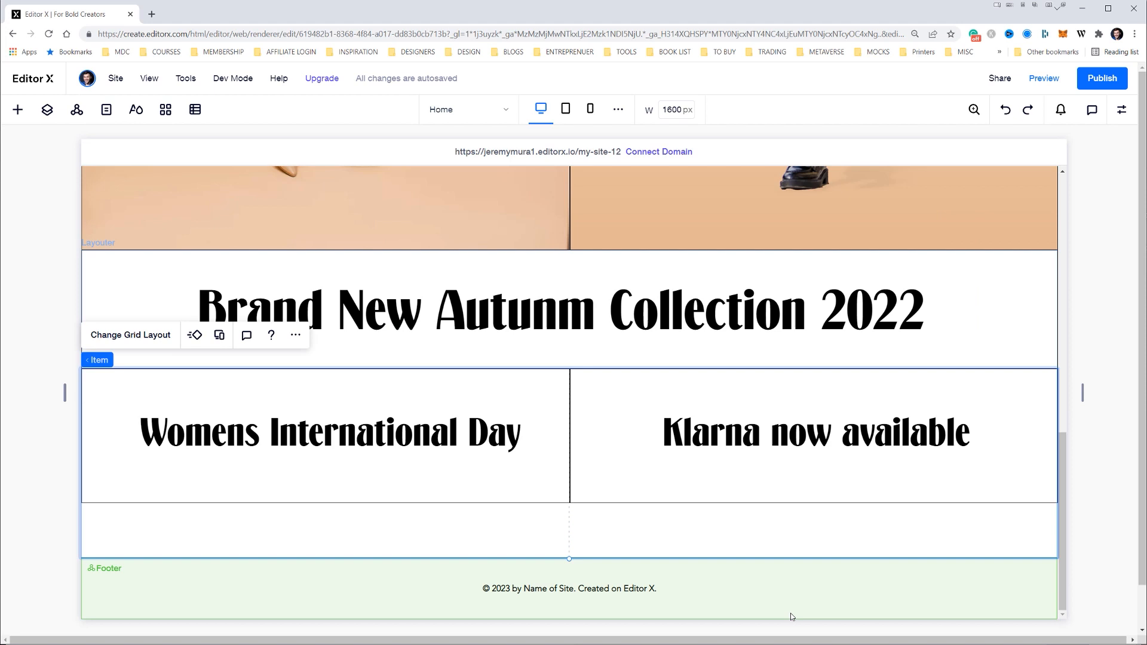
left_click(790, 613)
left_click(571, 559)
left_click(528, 506)
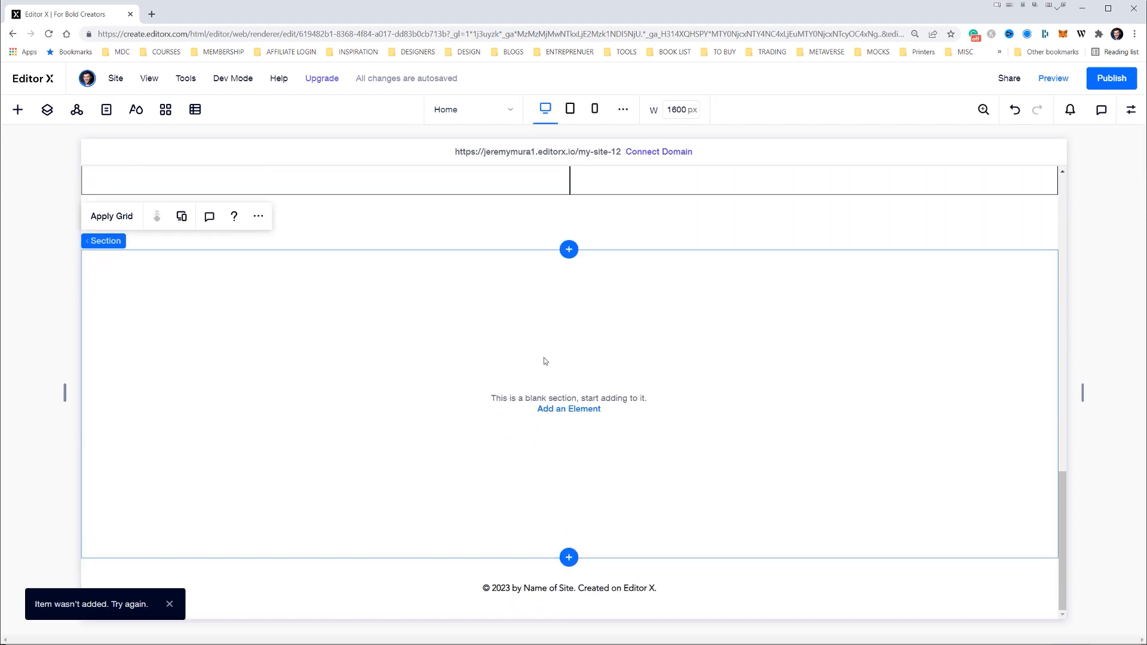
left_click(549, 411)
left_click(323, 263)
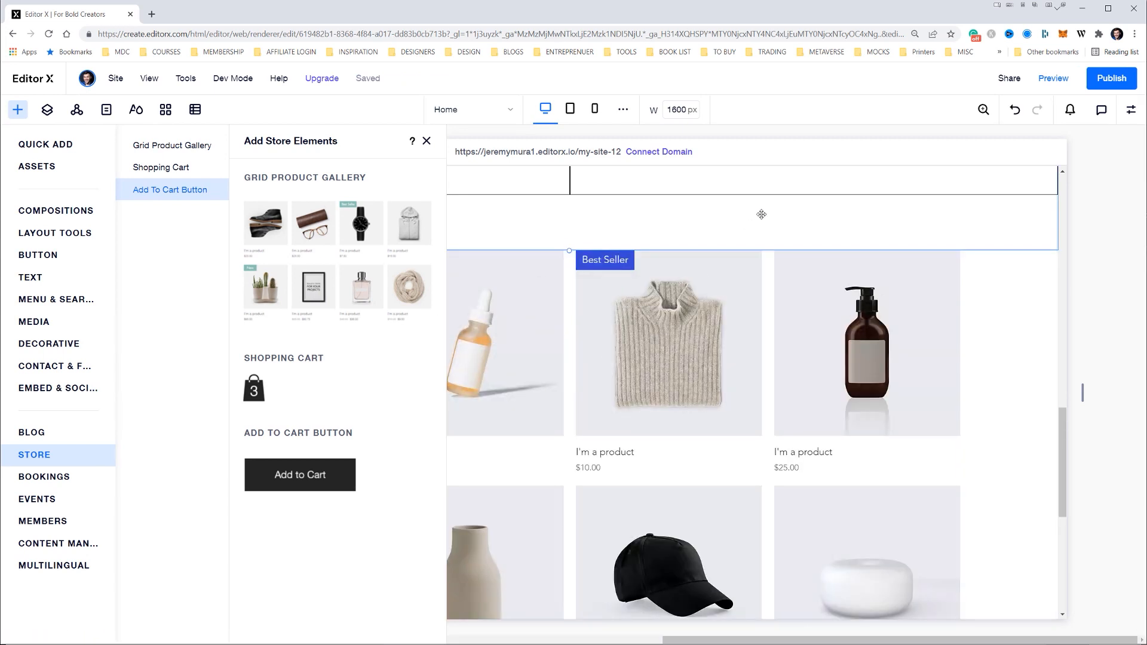
scroll(764, 222, "up", 2)
left_click(427, 142)
Examine the gap between the heading rows and the product gallery, checking the layouter, gallery and section boundaries
left_click_drag(570, 362, 584, 252)
scroll(795, 356, "up", 5)
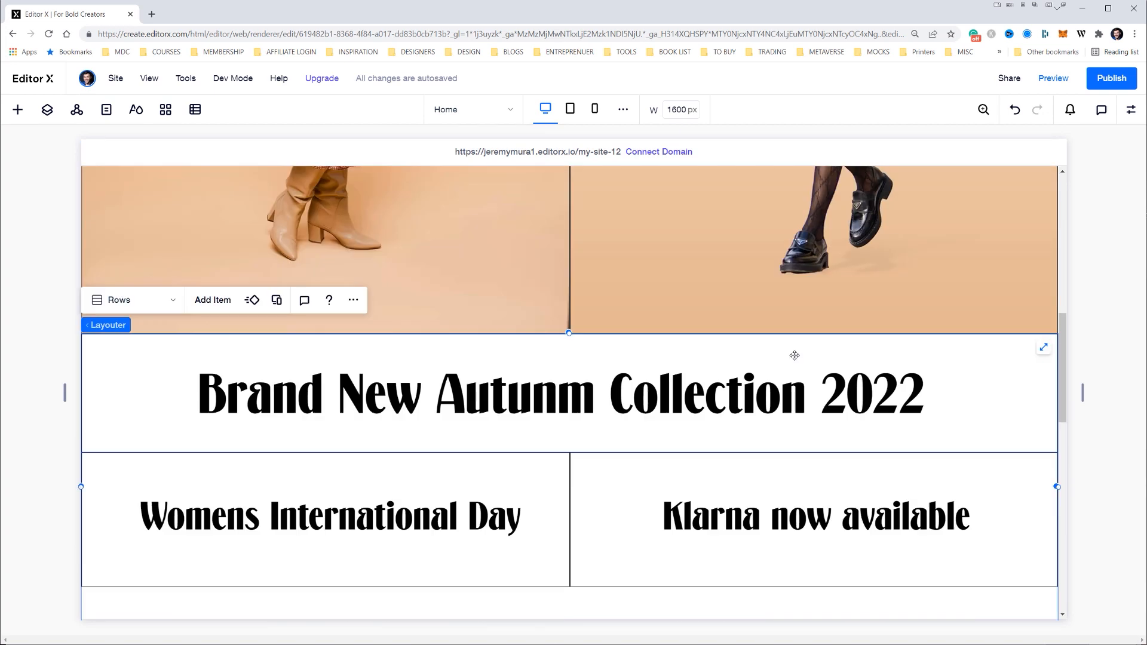
scroll(758, 418, "down", 4)
left_click(756, 422)
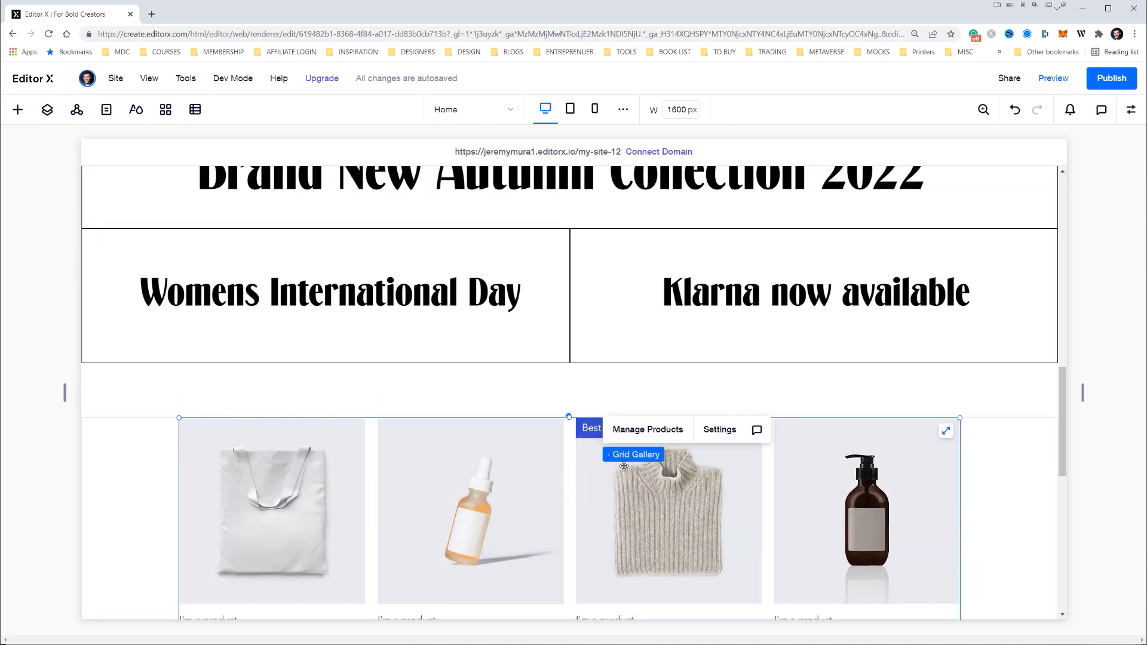
left_click(901, 381)
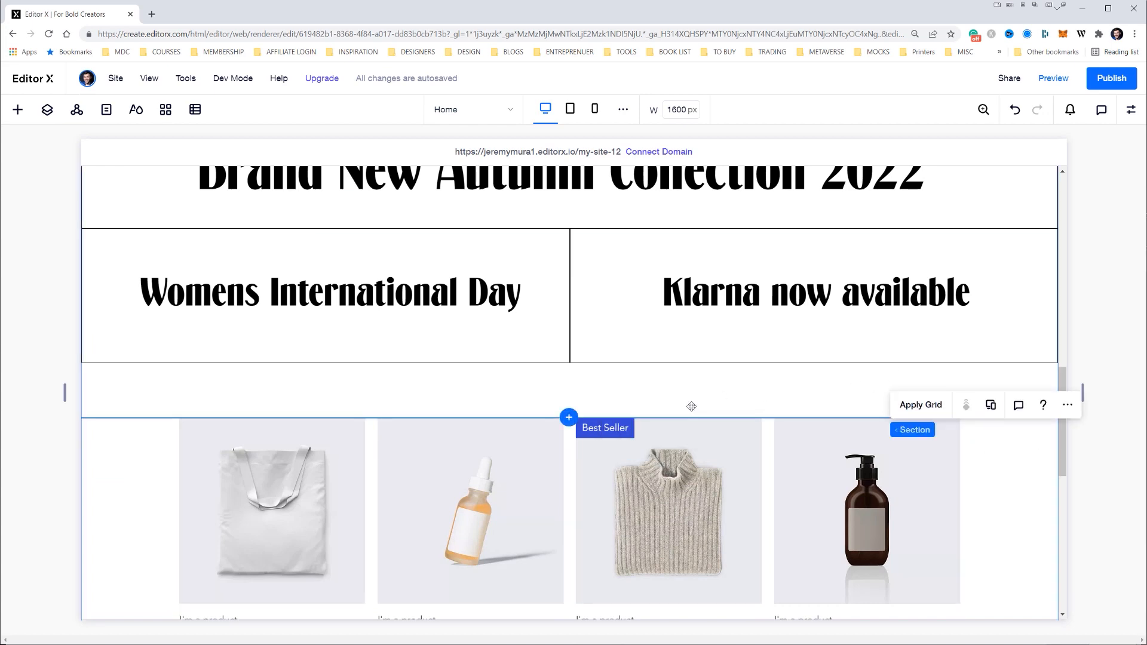
scroll(693, 401, "down", 3)
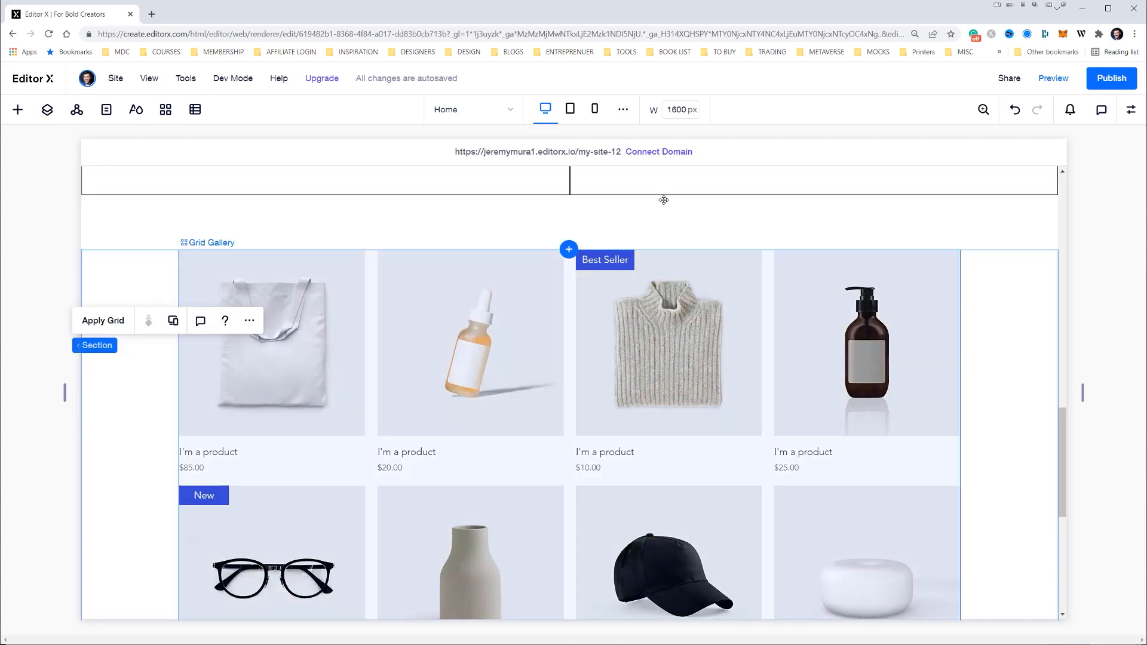
scroll(664, 200, "down", 4)
scroll(661, 282, "up", 5)
scroll(658, 299, "down", 5)
scroll(649, 344, "up", 5)
scroll(649, 344, "up", 1)
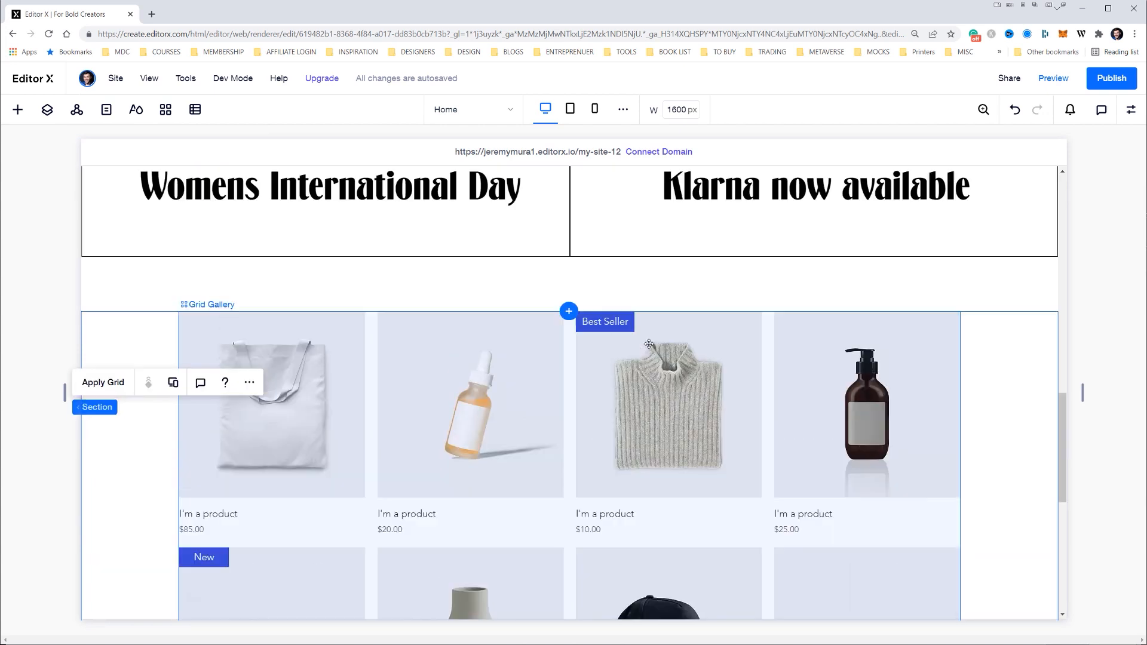
Open the grid gallery's product list, and check the row of three looks in the Illustrator website design
left_click(500, 355)
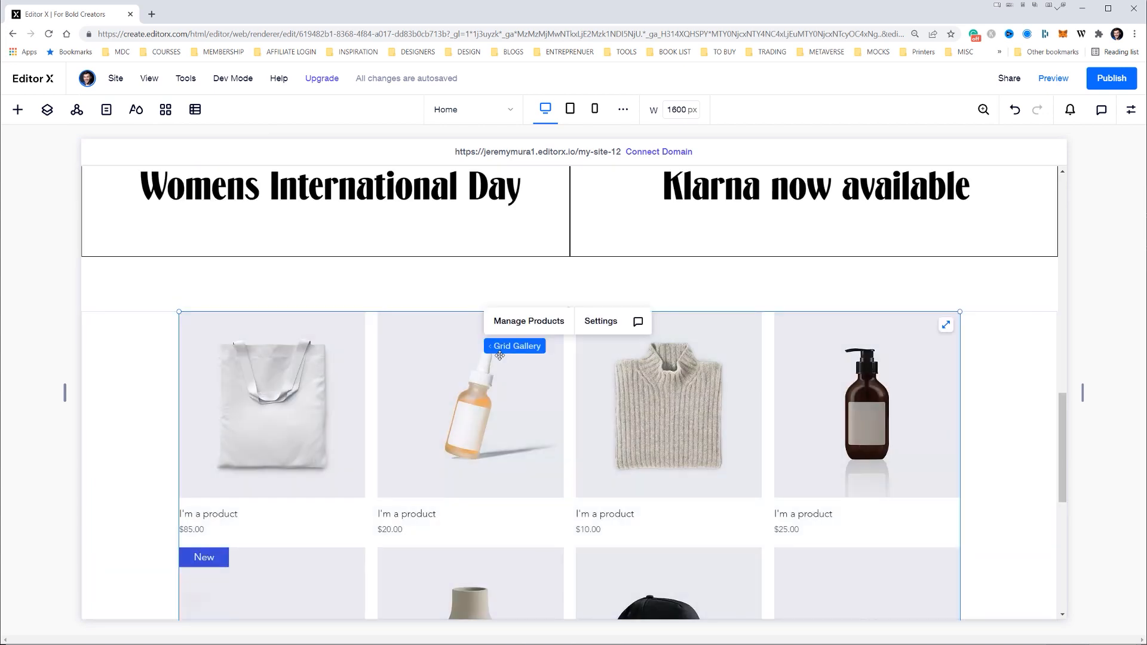
left_click(540, 323)
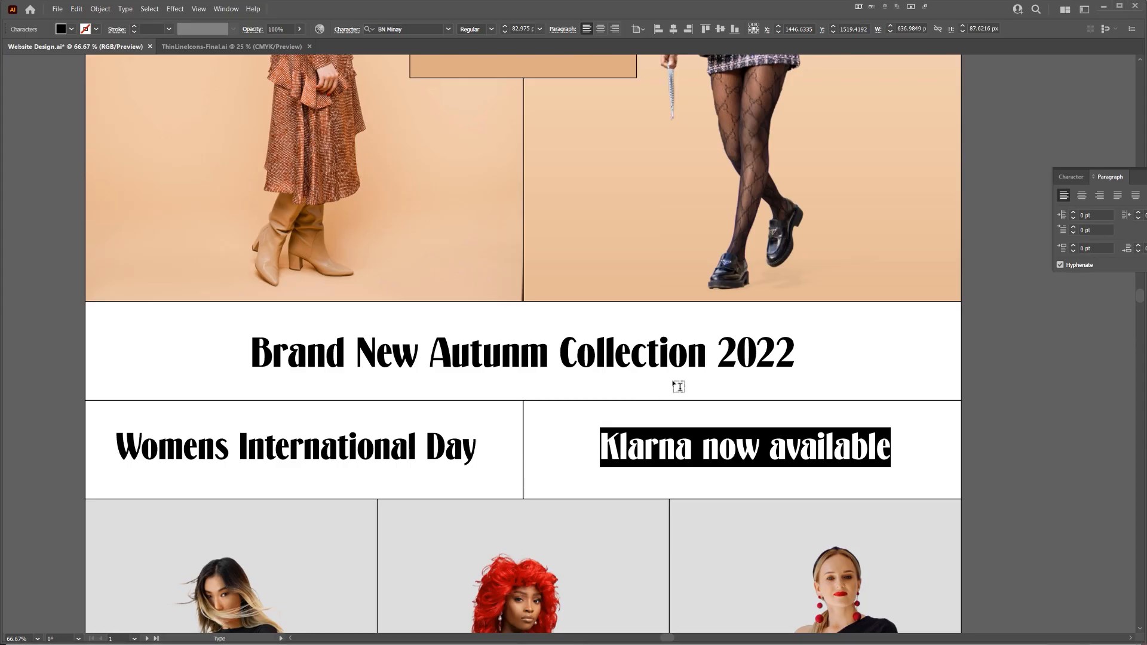
scroll(674, 383, "down", 3)
left_click(725, 396, "ctrl")
left_click(817, 418, "ctrl")
left_click_drag(817, 422, 853, 244)
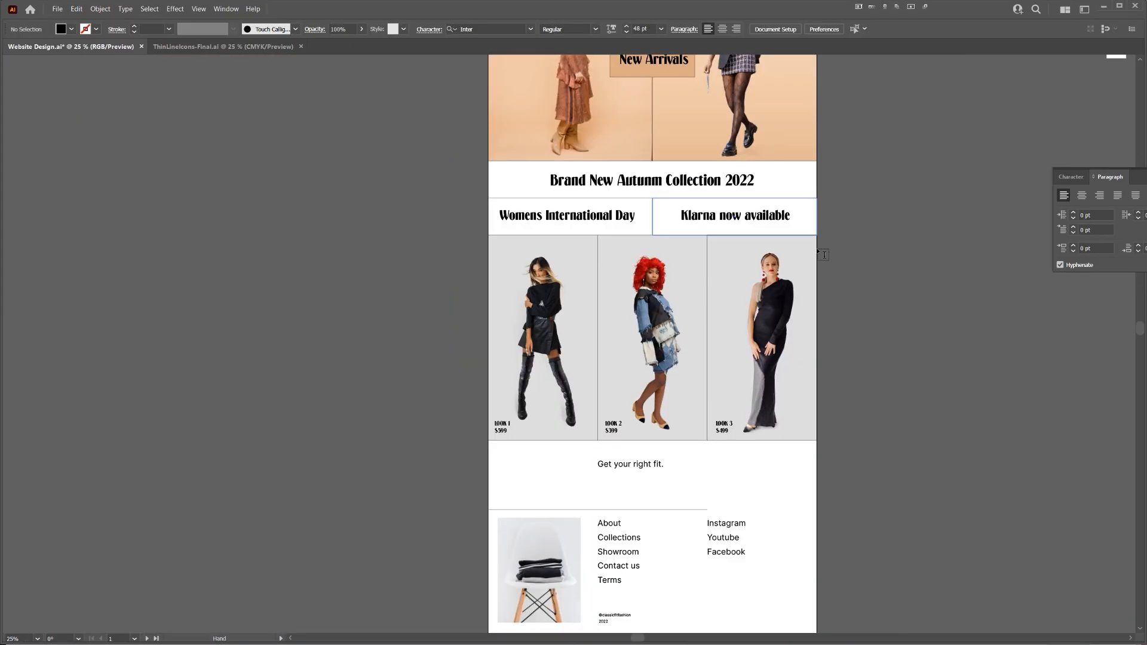
scroll(689, 317, "up", 1)
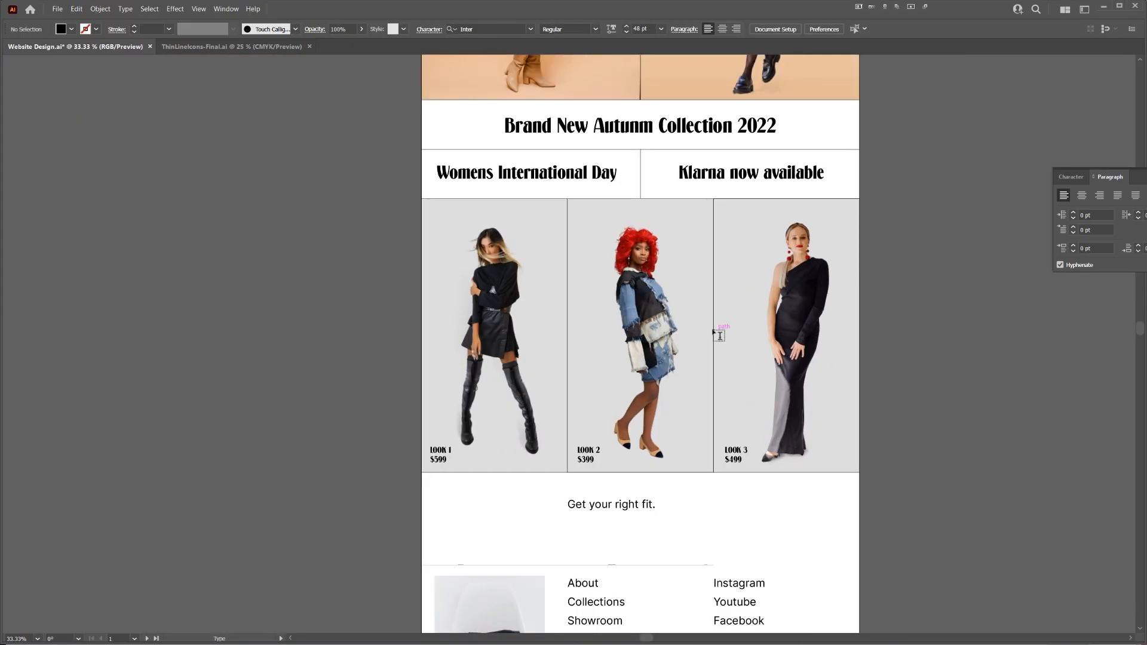
key("alt+Tab")
scroll(359, 407, "down", 1)
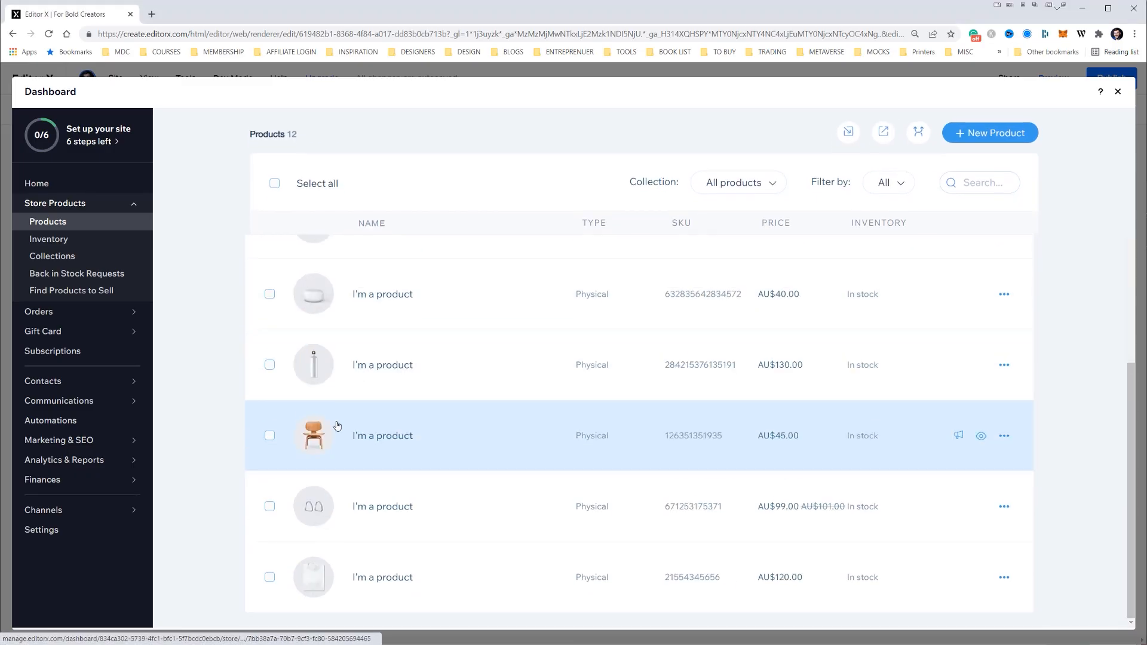
left_click(269, 578)
left_click(346, 493)
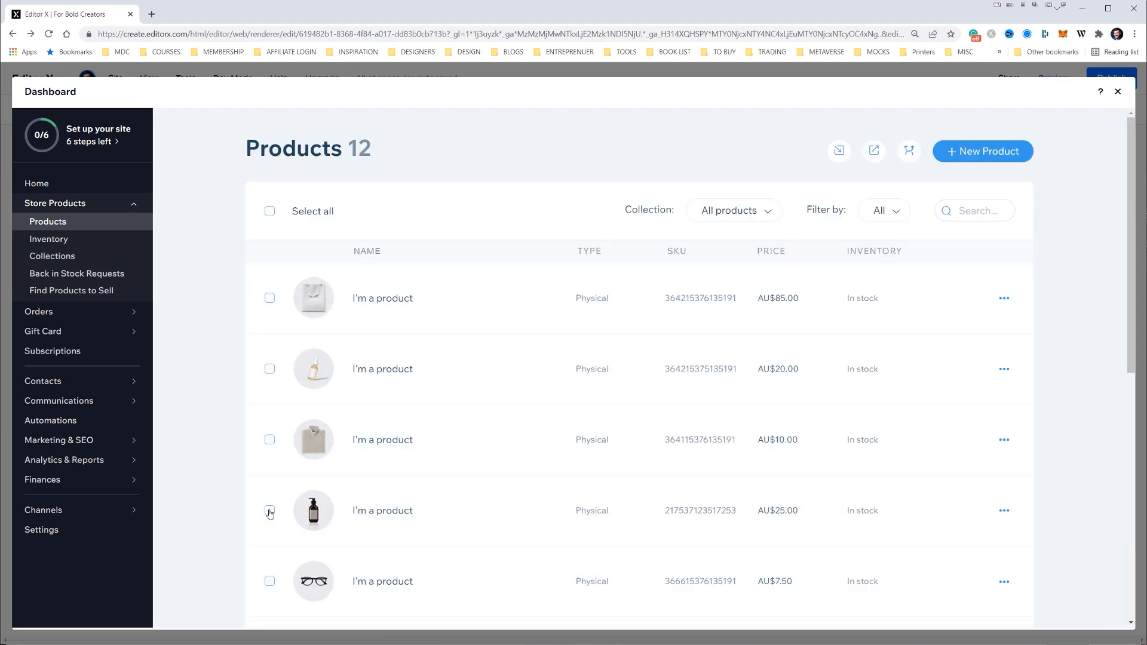
Delete nine sample products from the store, keeping only the tote bag, the dropper bottle and the knitted sweater
scroll(269, 514, "down", 8)
left_click(270, 577)
left_click(269, 507)
left_click(269, 436)
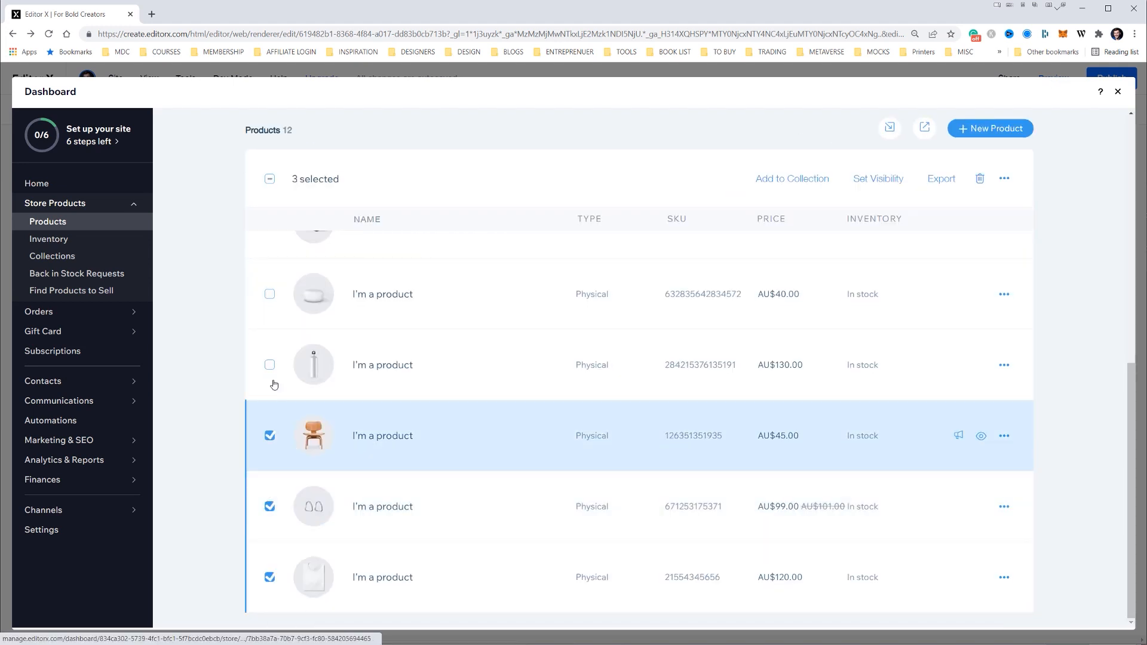
left_click(270, 294)
left_click(269, 364)
scroll(269, 364, "up", 4)
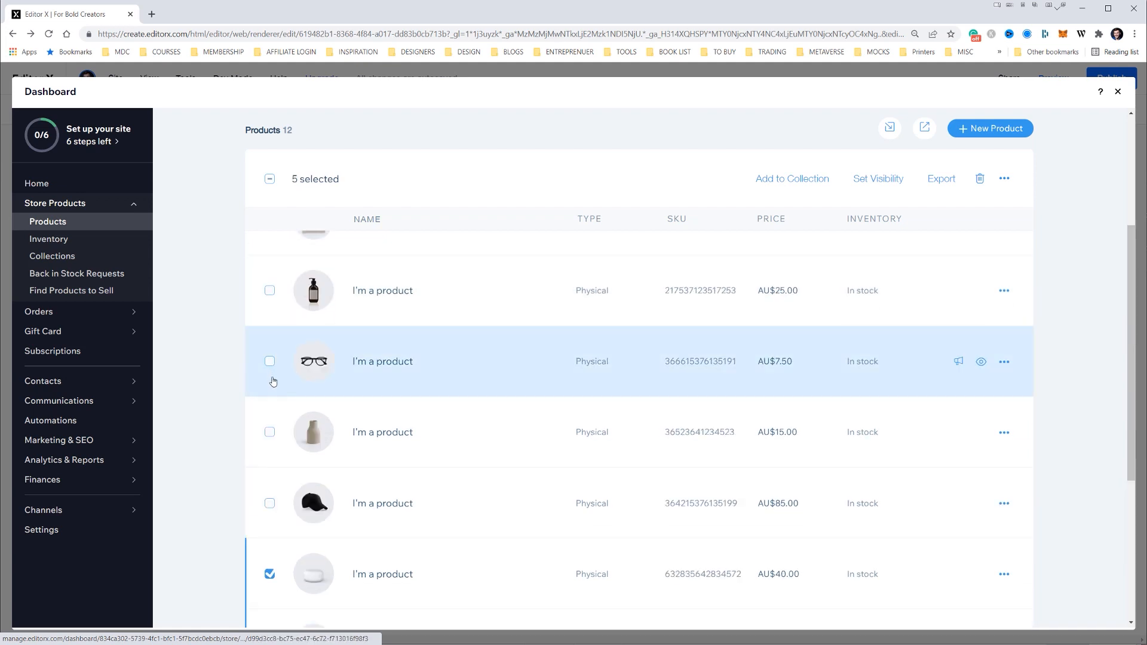
left_click(270, 362)
left_click(270, 432)
scroll(269, 376, "up", 3)
left_click(270, 459)
left_click(270, 388)
scroll(293, 418, "down", 3)
left_click(269, 447)
scroll(290, 406, "up", 5)
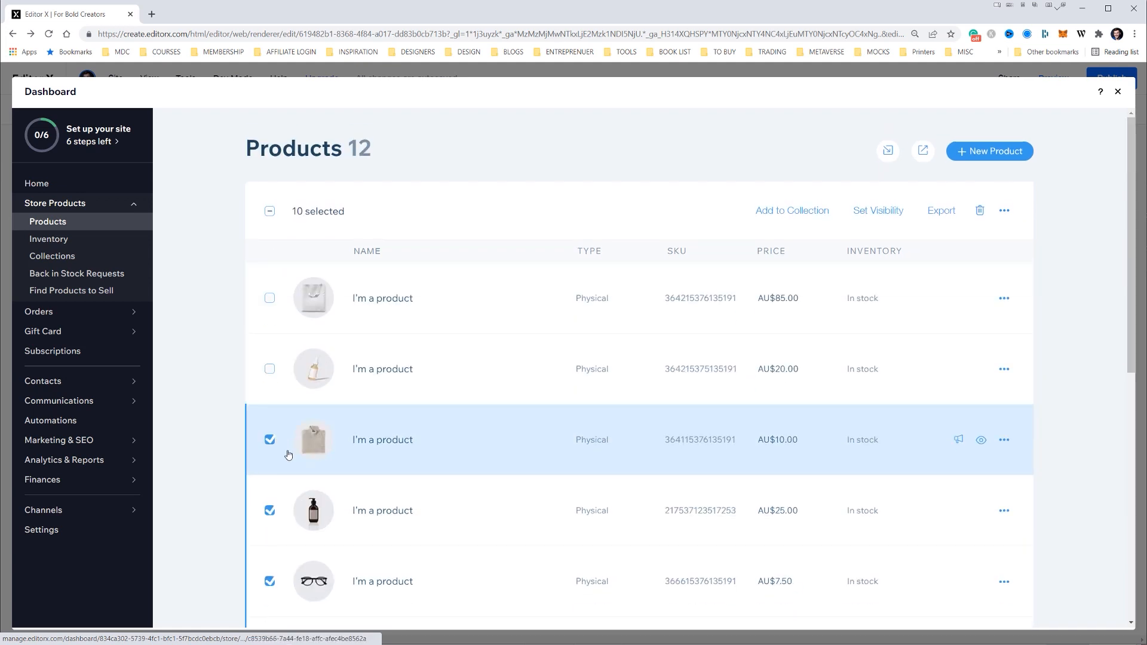
left_click(270, 440)
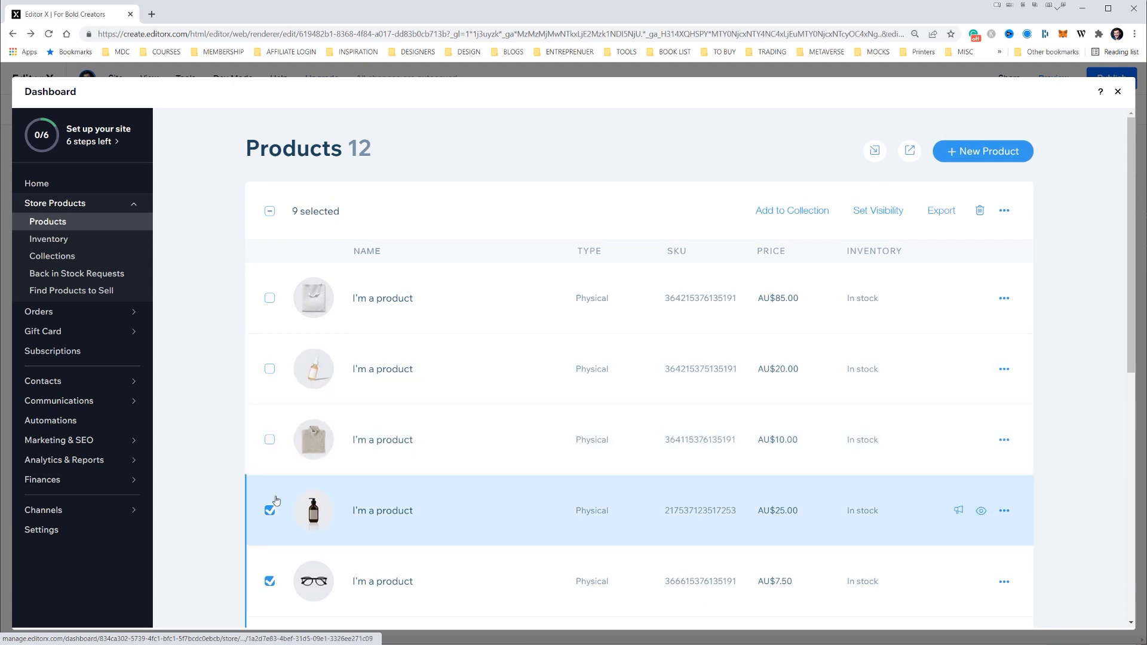
left_click(980, 212)
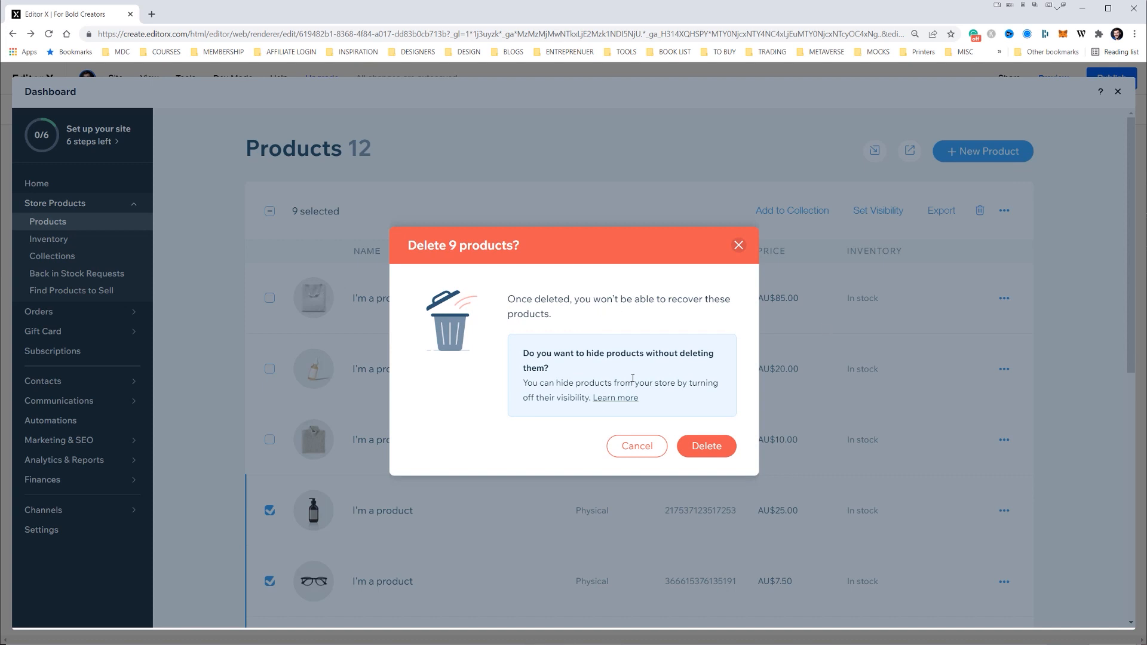
left_click(707, 447)
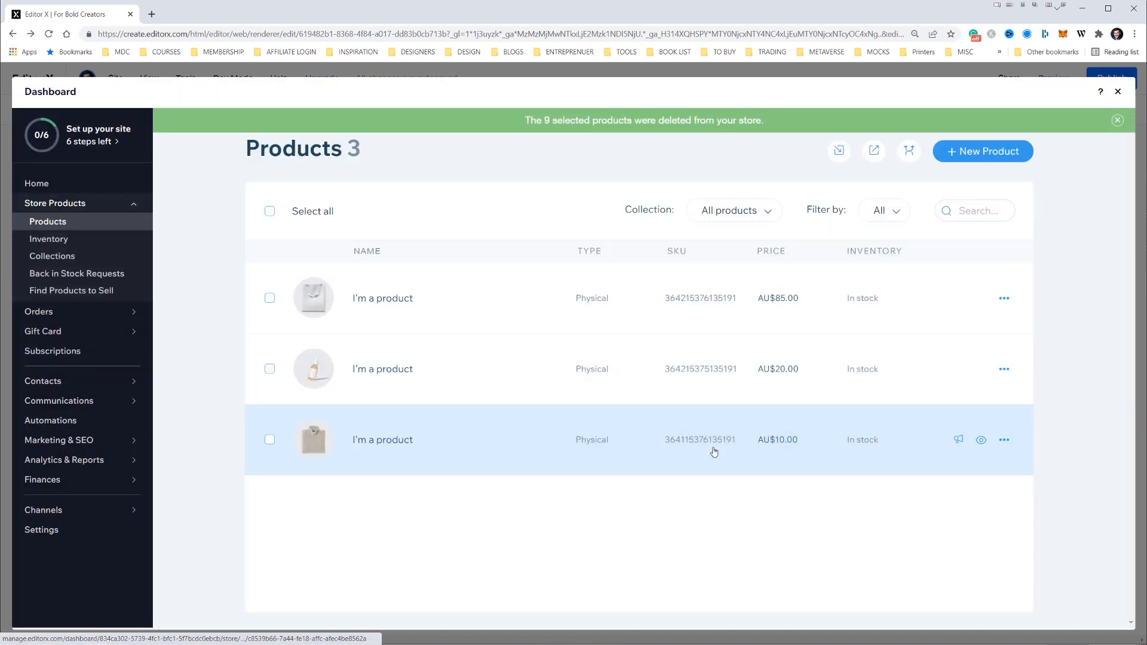
Open the tote bag product and replace its three images with Model3.png from the site files
left_click(394, 296)
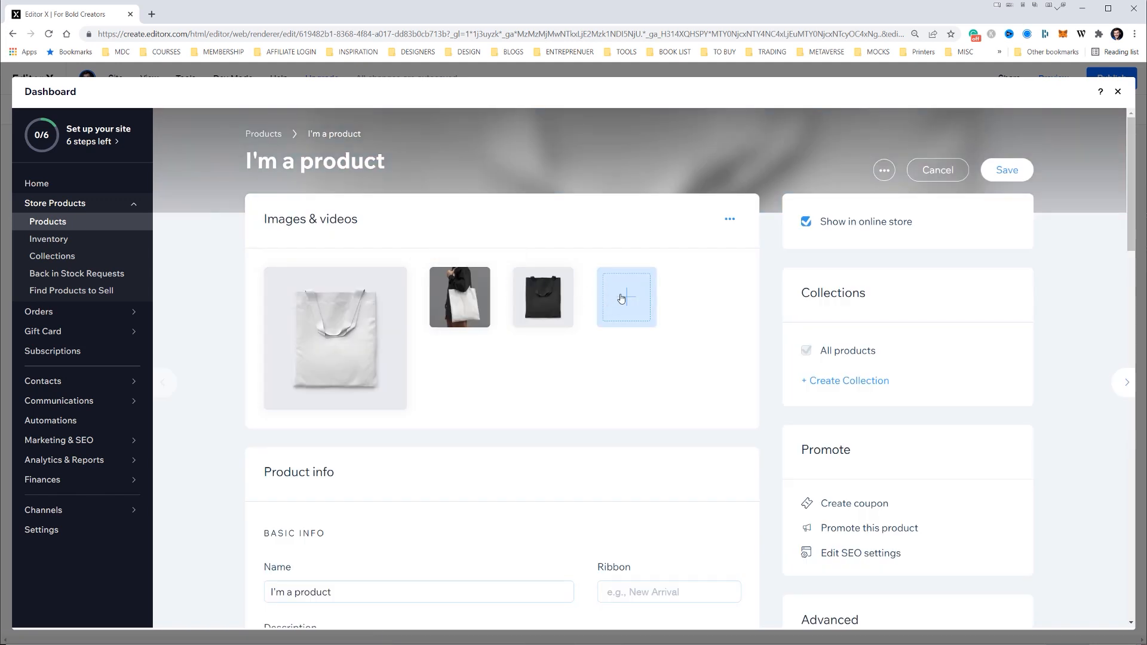
left_click(561, 280)
left_click(479, 278)
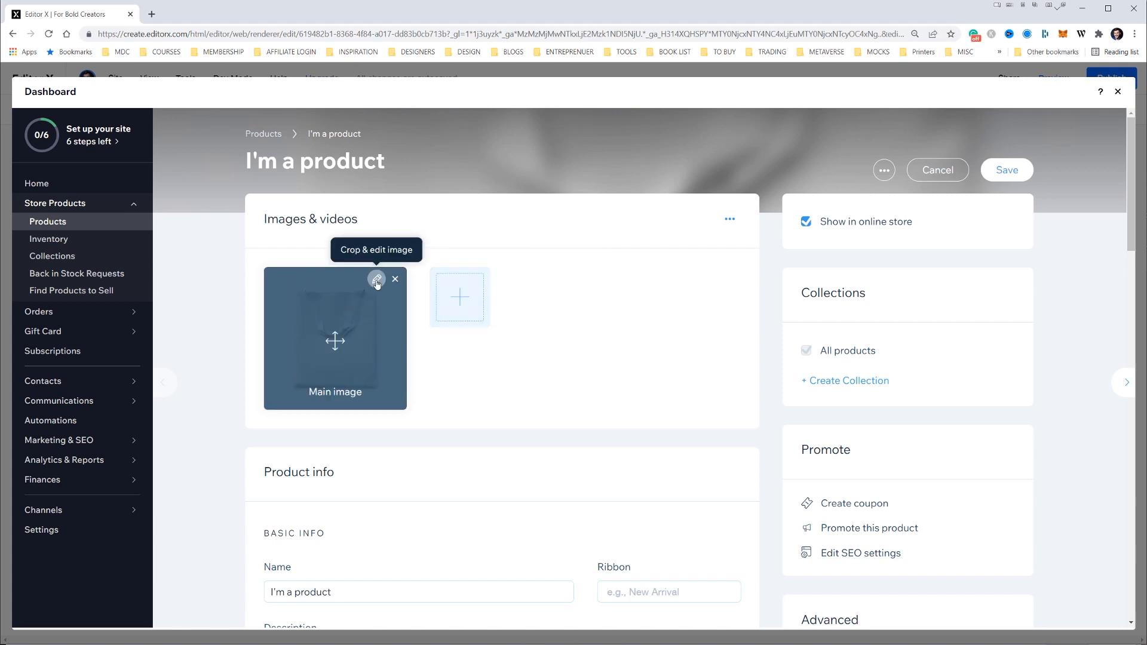
left_click(395, 279)
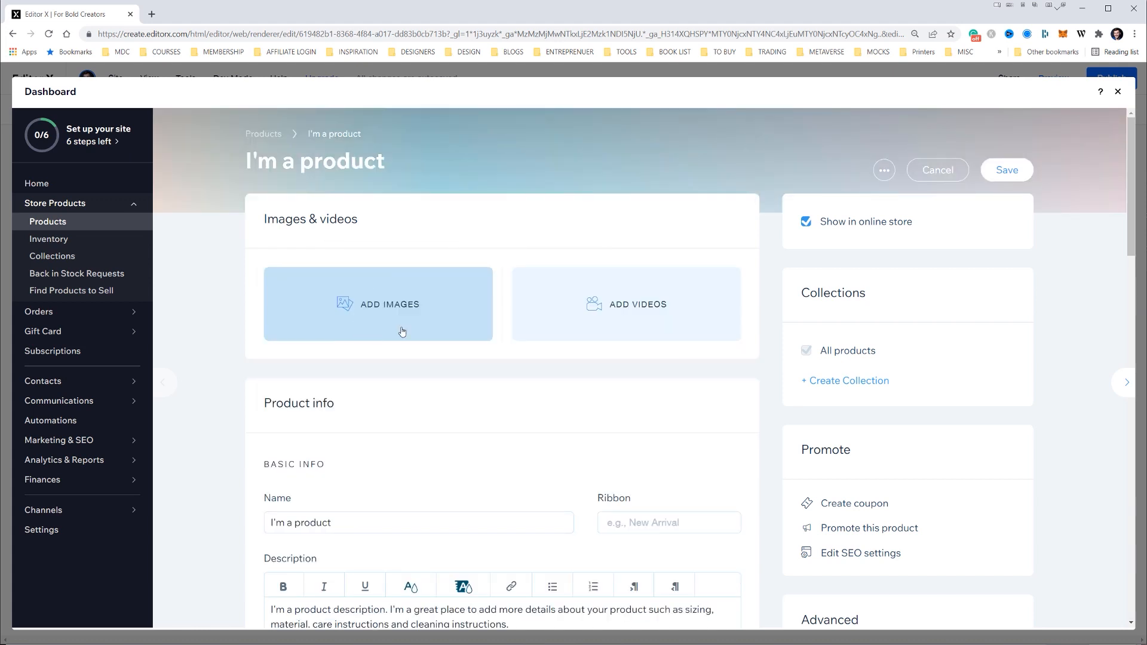
left_click(359, 316)
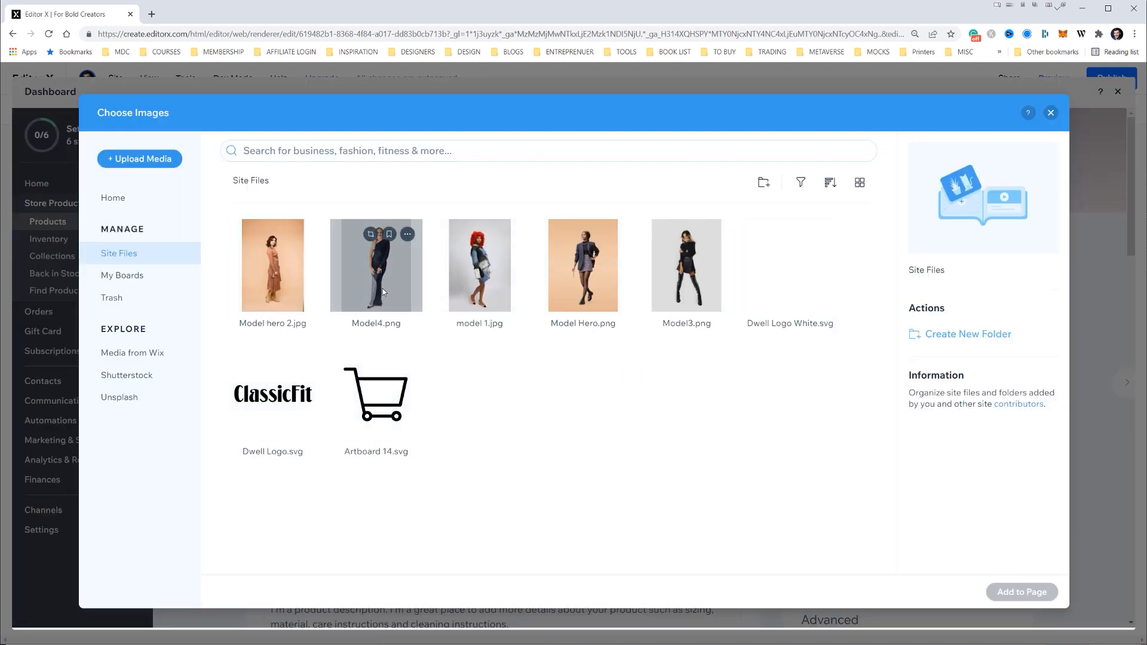
left_click(689, 265)
left_click(1013, 592)
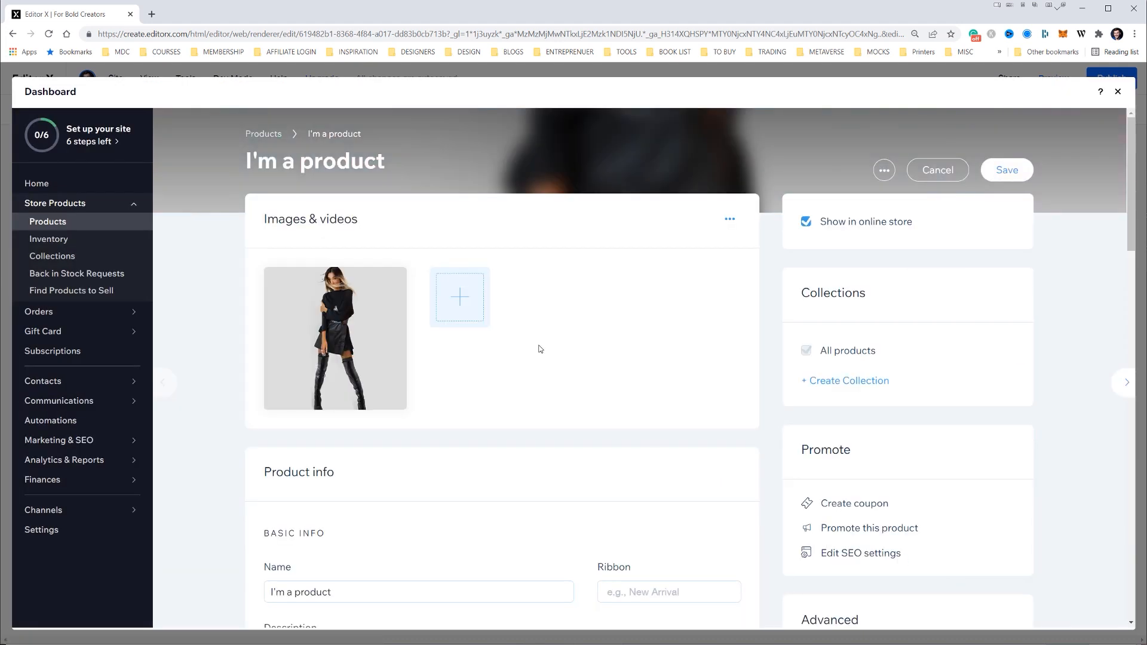
Rename the tote bag product as Look 01
scroll(434, 411, "down", 1)
left_click_drag(332, 536, 256, 538)
type("I")
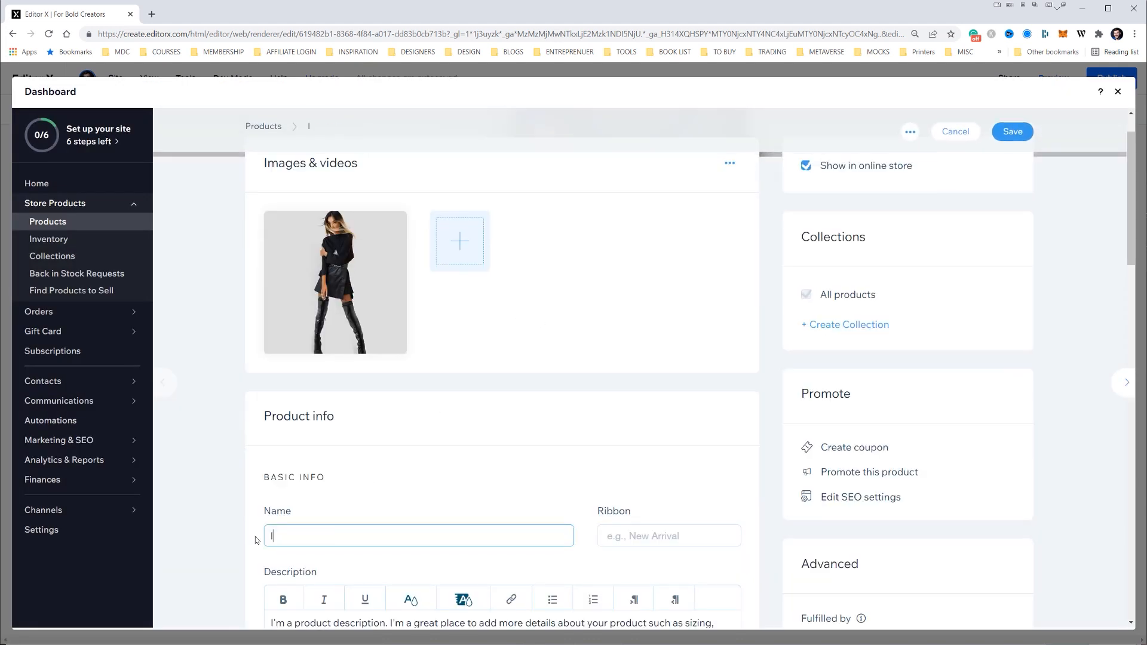
type("o")
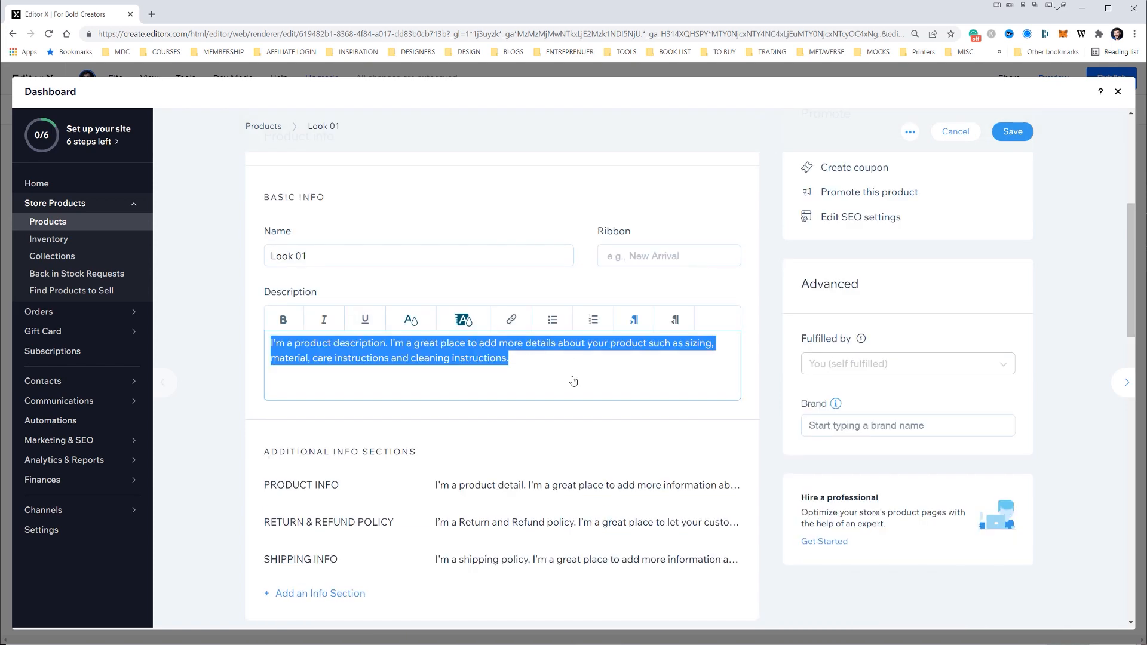
scroll(574, 388, "up", 3)
Set the price of Look 01 to AU$ 599
scroll(574, 382, "down", 3)
scroll(677, 256, "down", 1)
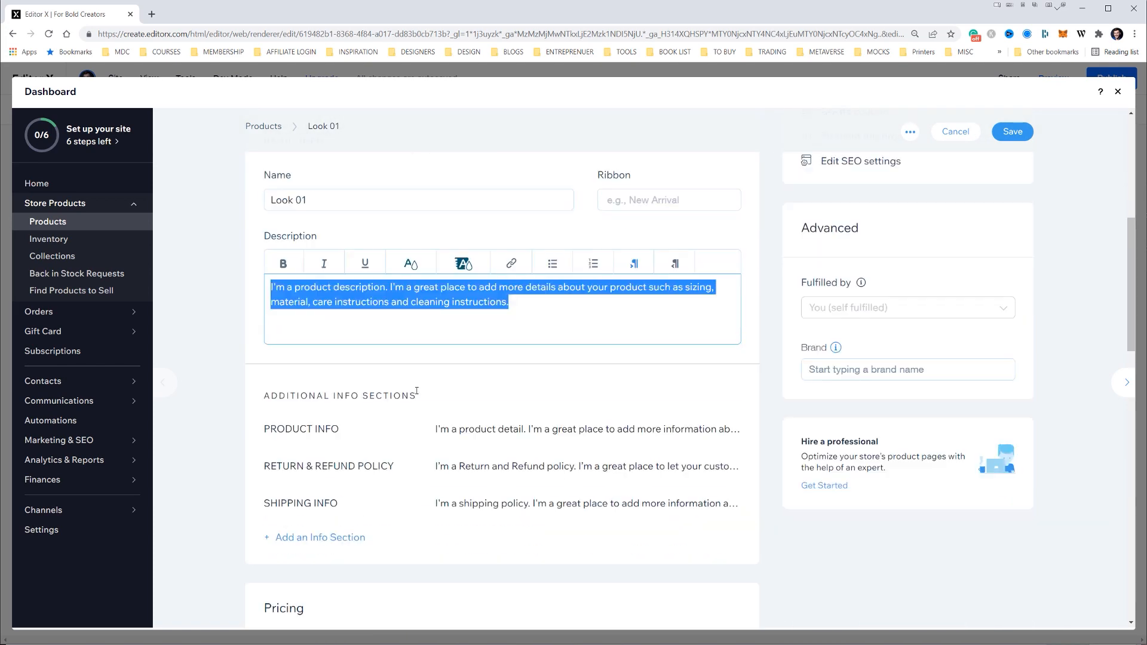
scroll(777, 245, "up", 5)
scroll(673, 282, "down", 10)
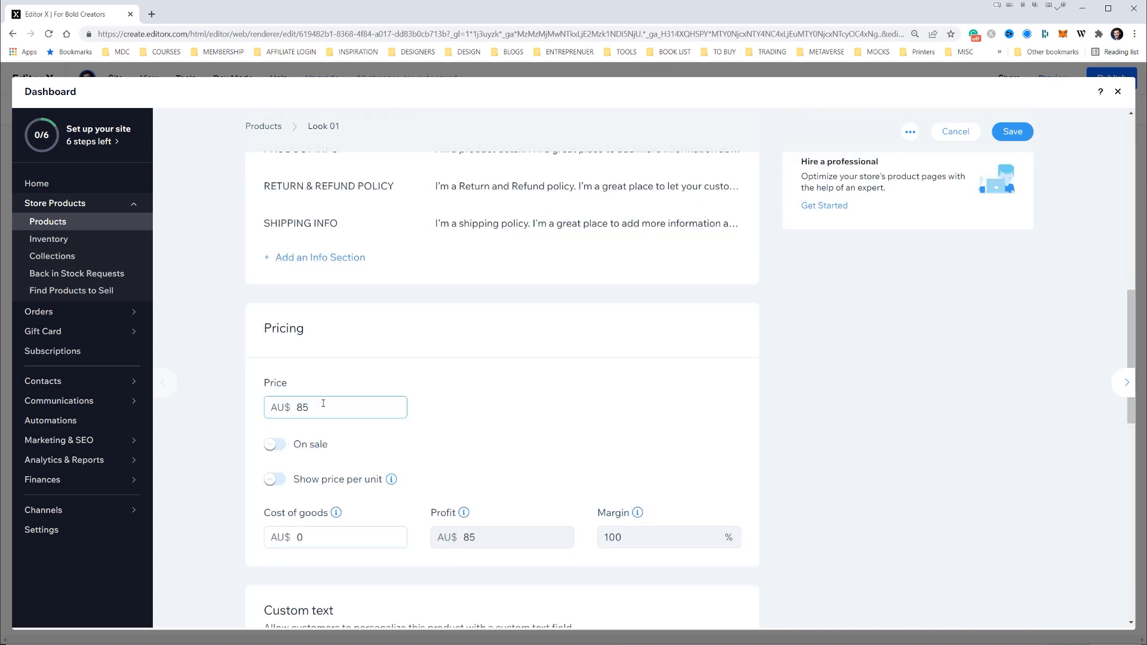
type("99")
left_click(475, 394)
Set the cost of goods for Look 01 to AU$ 200
scroll(299, 288, "down", 2)
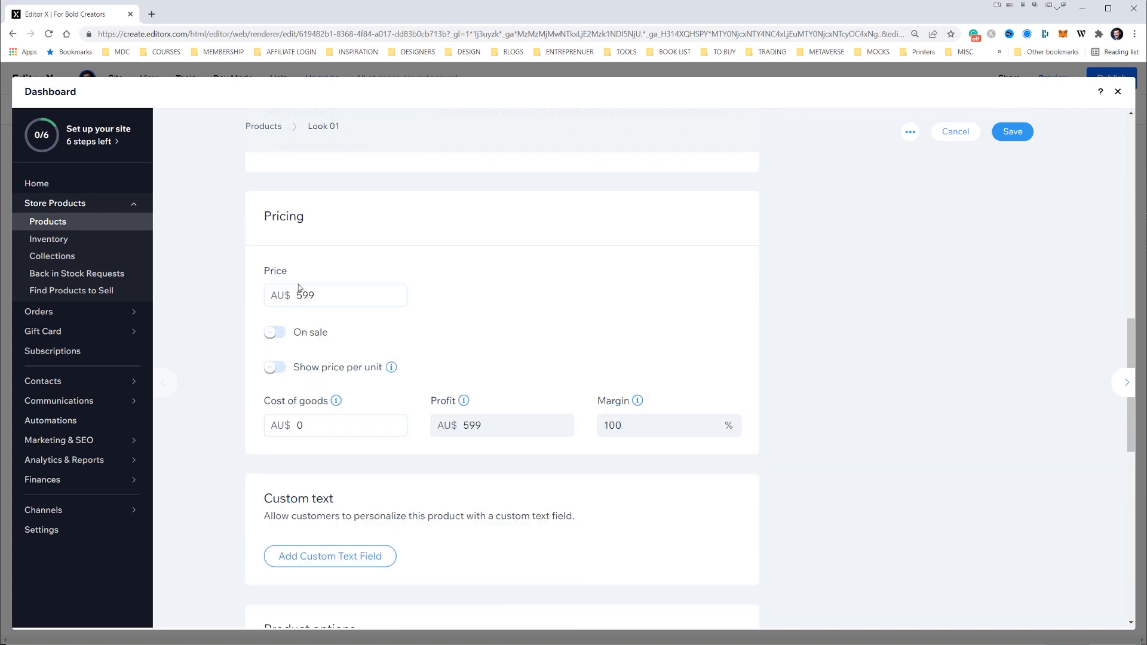
scroll(428, 443, "down", 5)
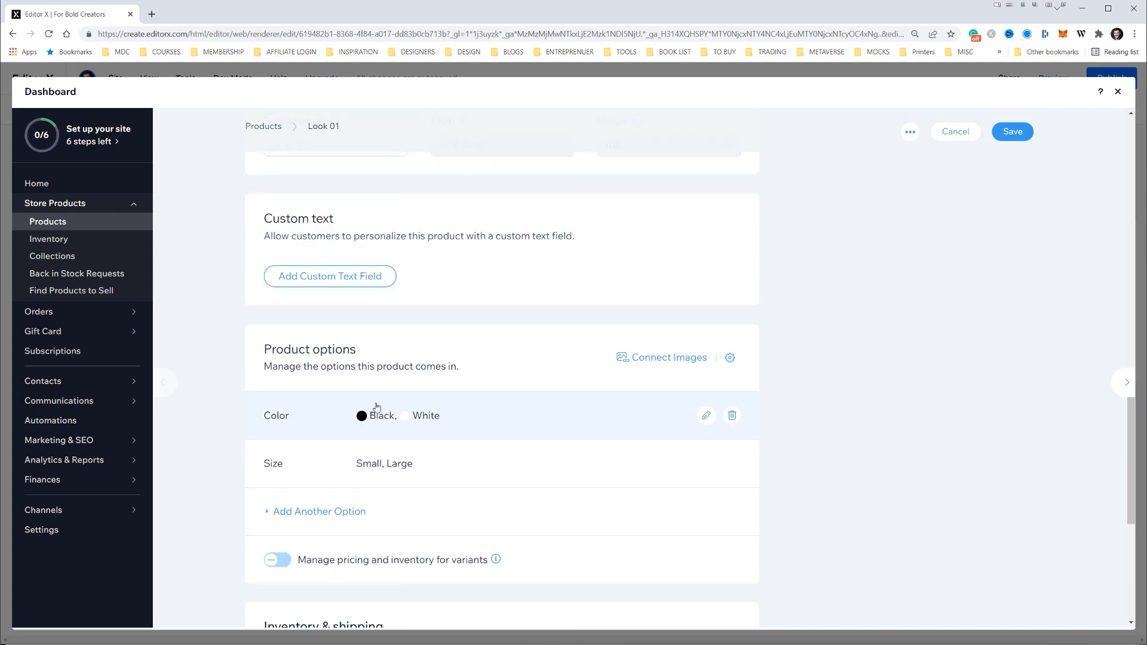
scroll(598, 251, "down", 3)
scroll(525, 299, "up", 7)
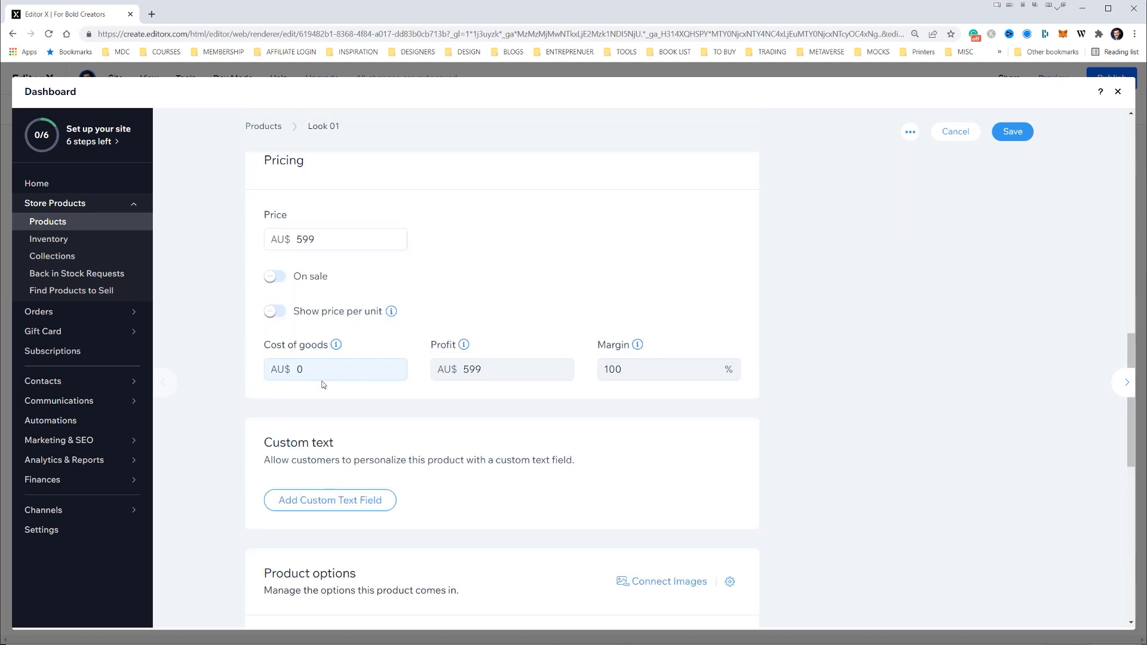
mouse_move(336, 346)
left_click(312, 370)
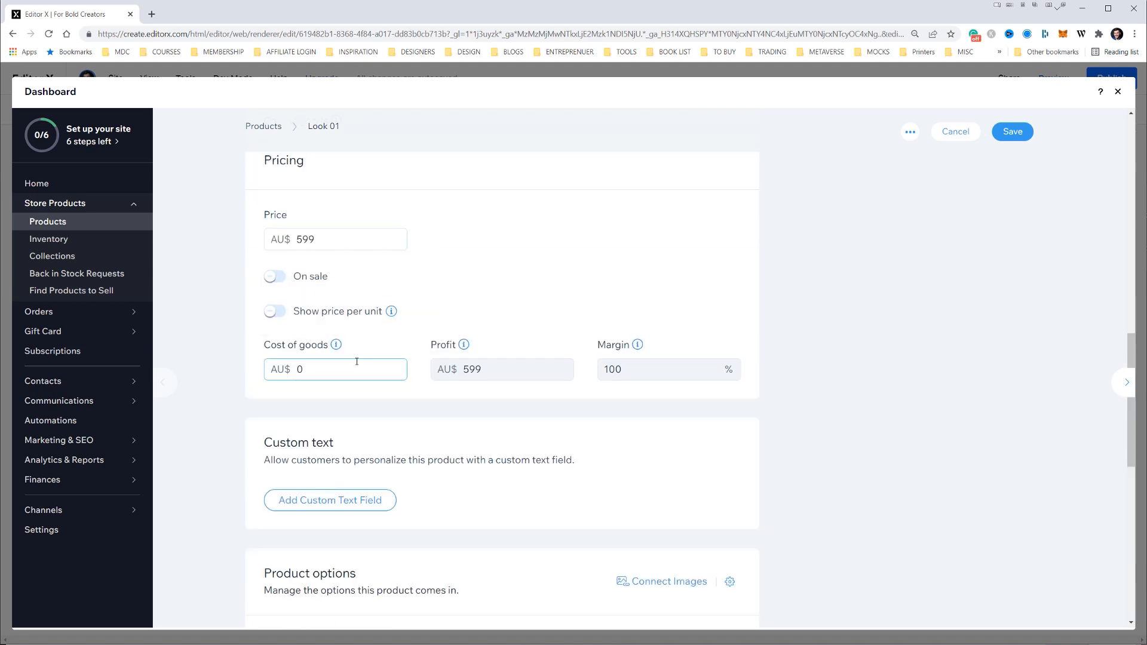
type("200")
Check Look 01's product options and its inventory and shipping settings, and save the product
scroll(604, 264, "down", 10)
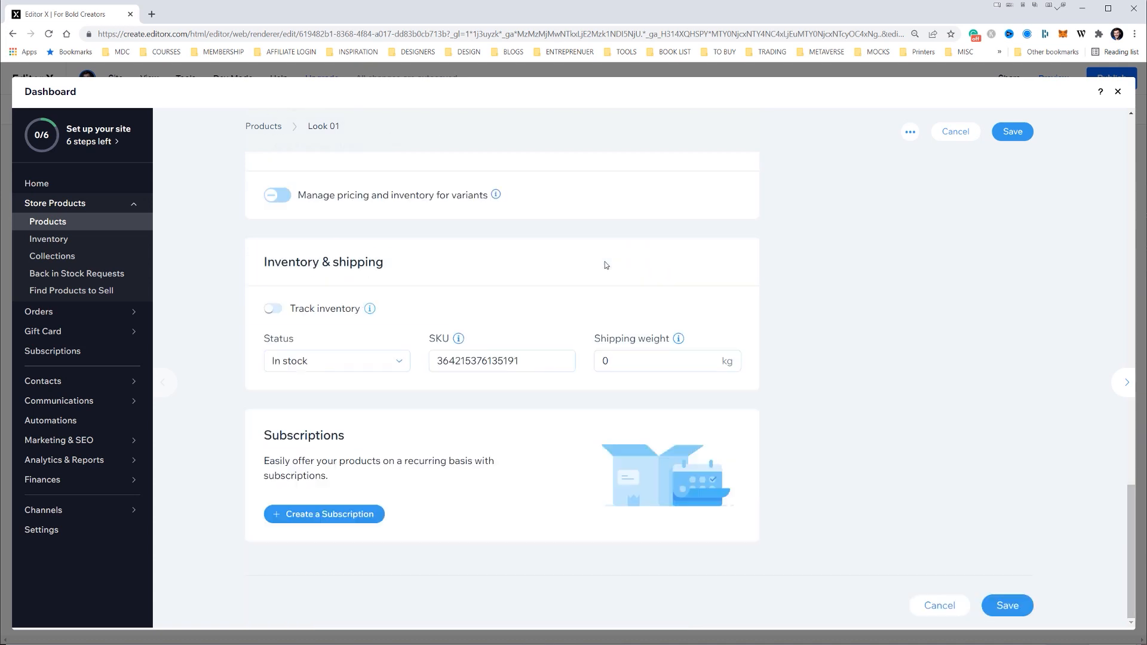
scroll(604, 263, "up", 4)
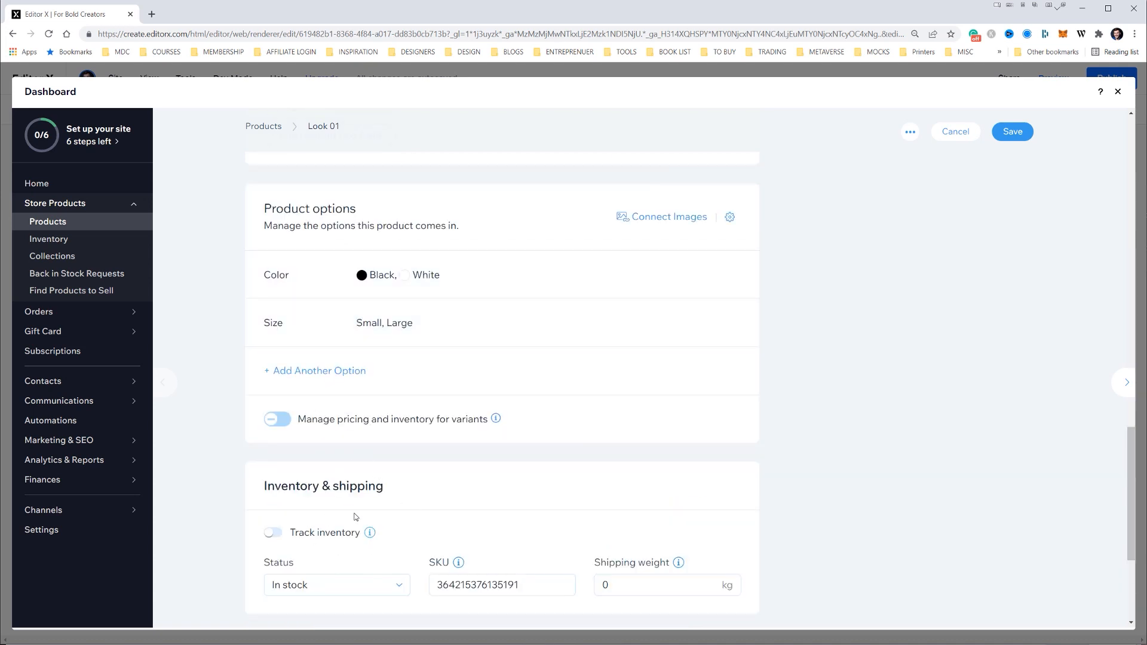
scroll(387, 418, "up", 1)
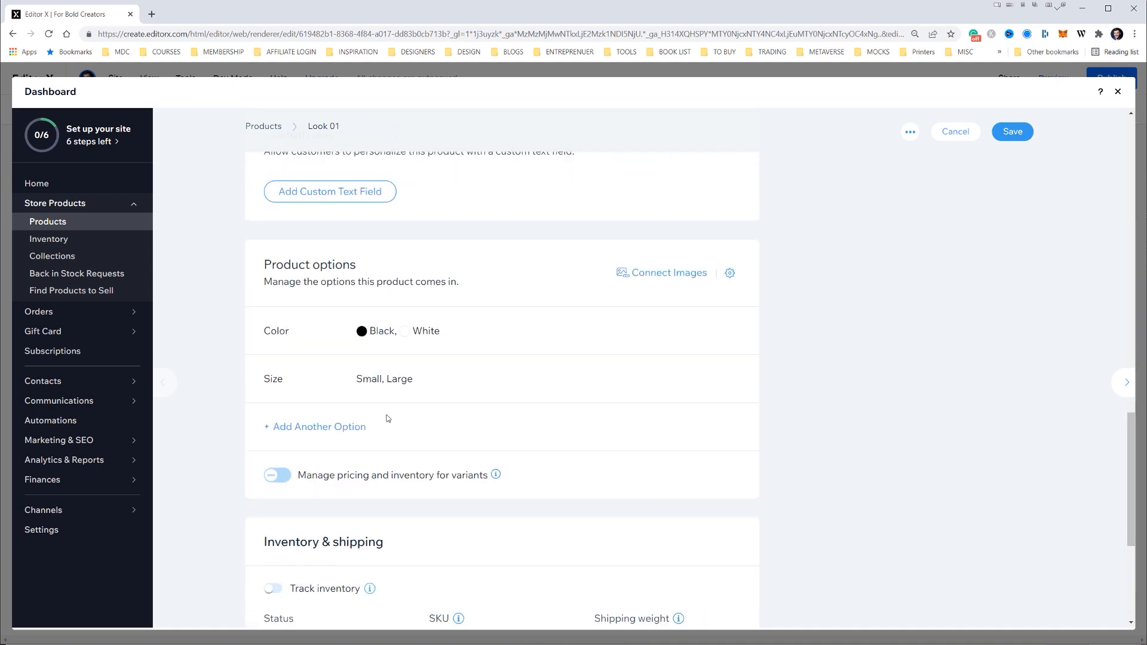
scroll(388, 419, "up", 15)
left_click(1012, 132)
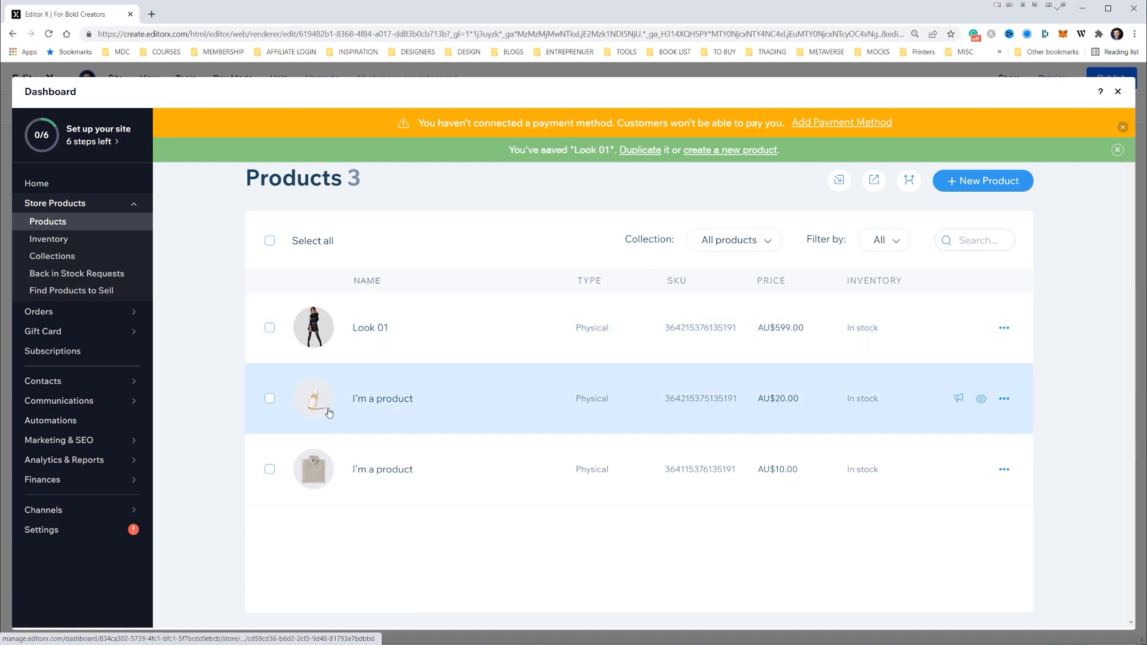
Open the dropper bottle product and replace its images with model 1.jpg, dismissing the setup pop-up
left_click(402, 405)
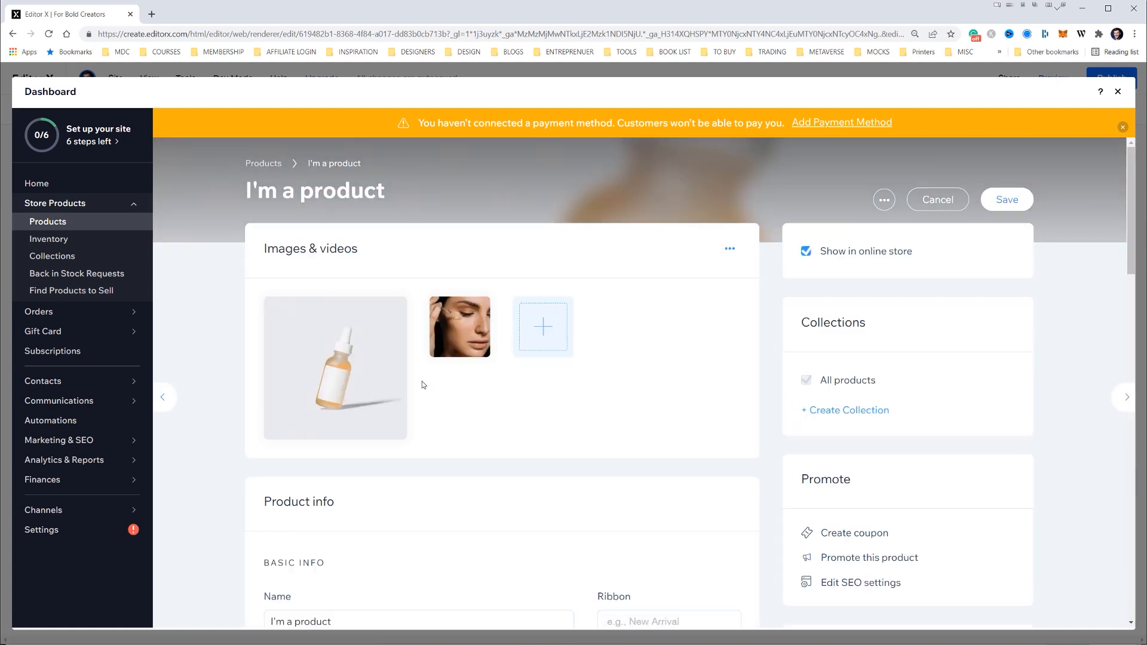
left_click(480, 308)
left_click(396, 309)
left_click(363, 327)
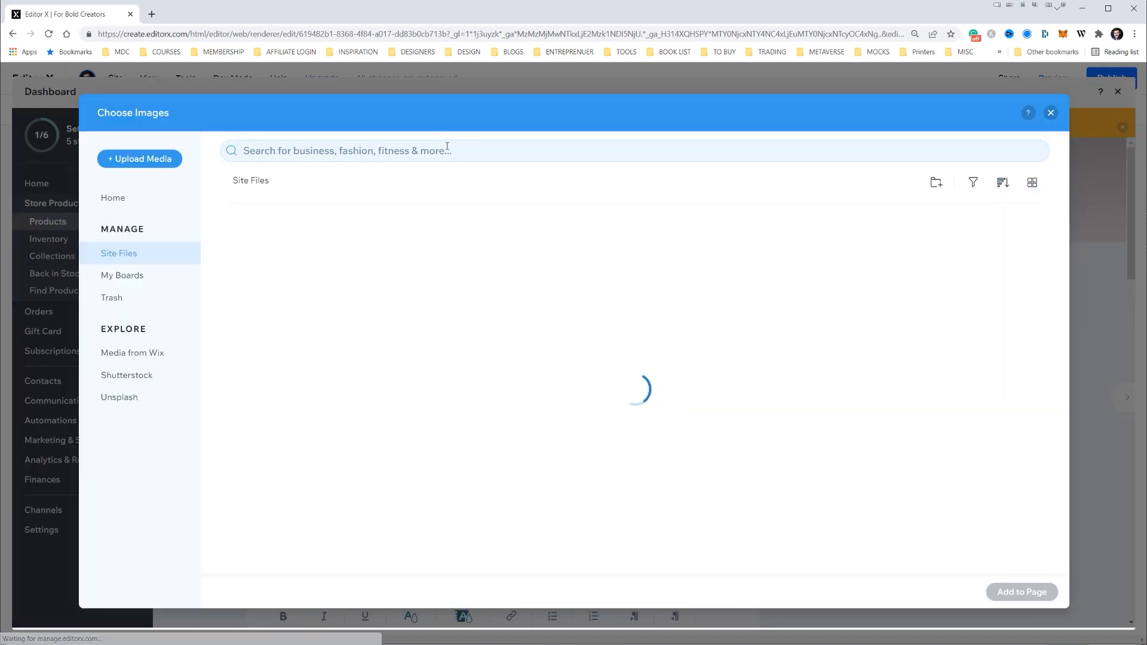
double_click(496, 290)
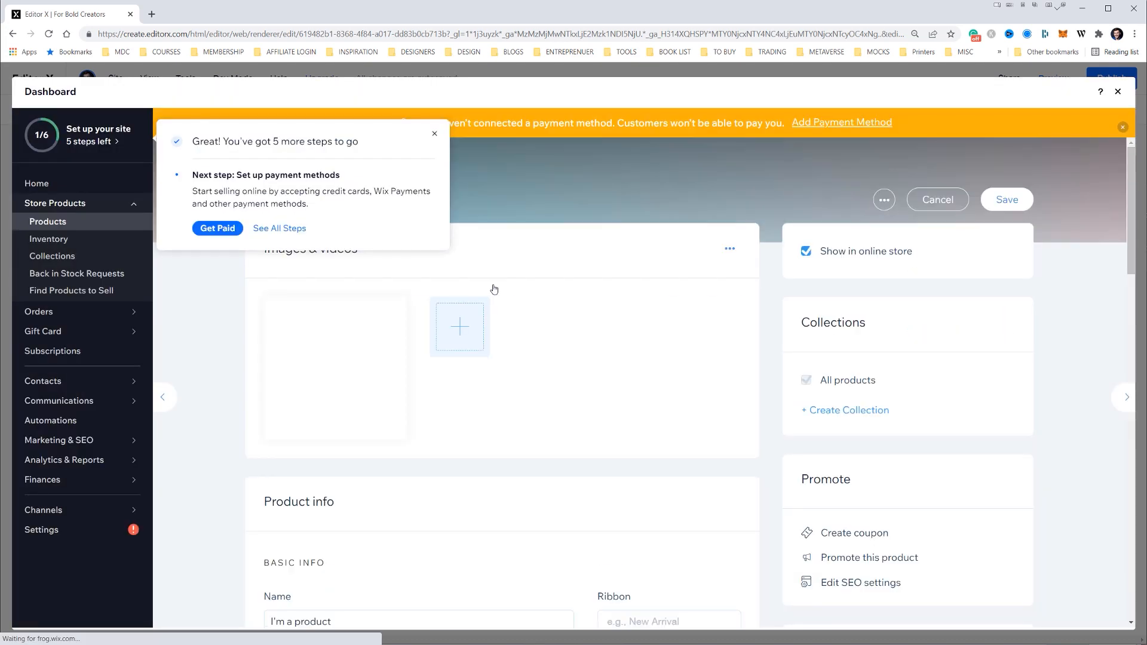
left_click(435, 135)
Rename the dropper bottle product as Look 02
scroll(490, 383, "down", 4)
left_click(277, 398)
type("Look02")
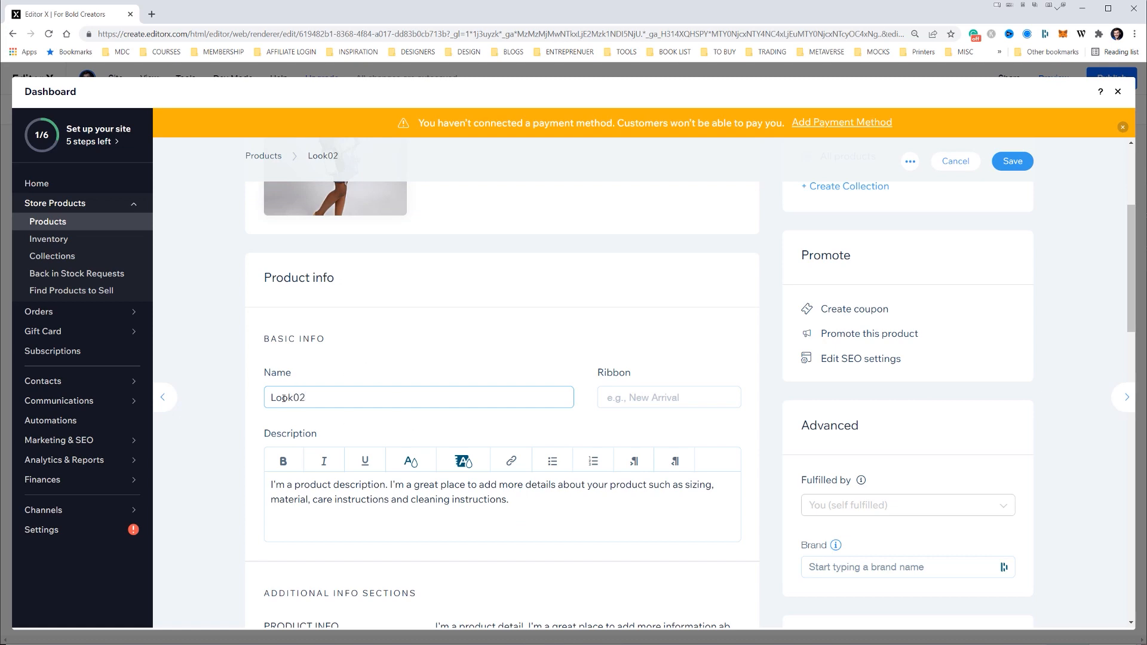
left_click(293, 397)
Set the price of Look 02 to AU$ 399 and save the product
scroll(406, 487, "down", 5)
double_click(303, 605)
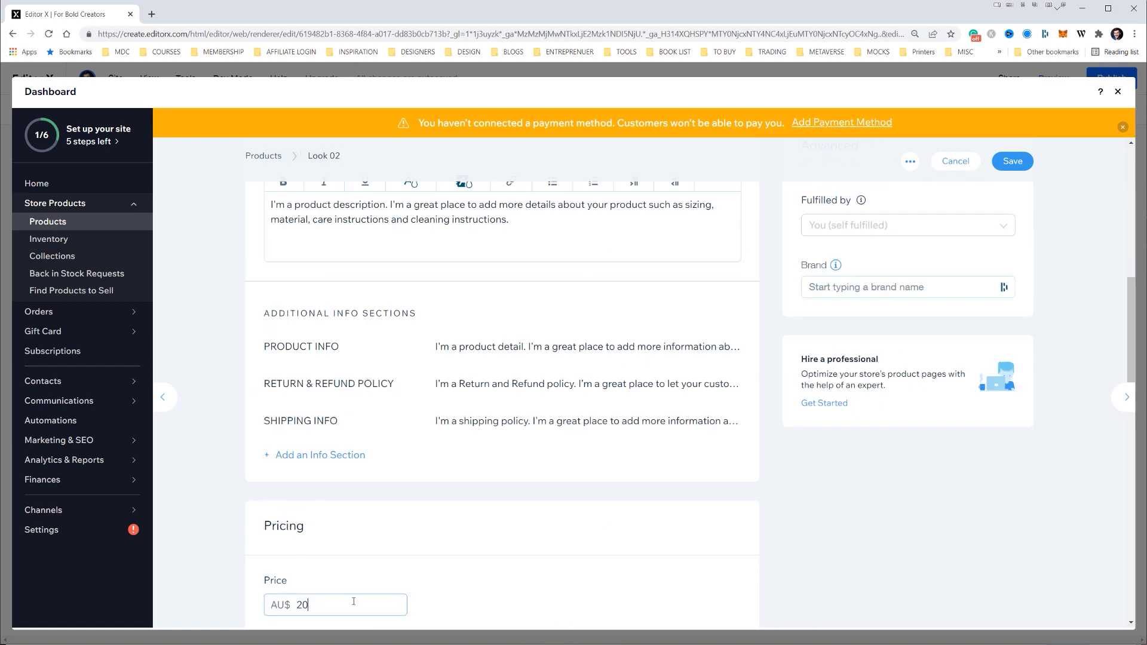
scroll(365, 554, "down", 4)
key("BackSpace")
type("399")
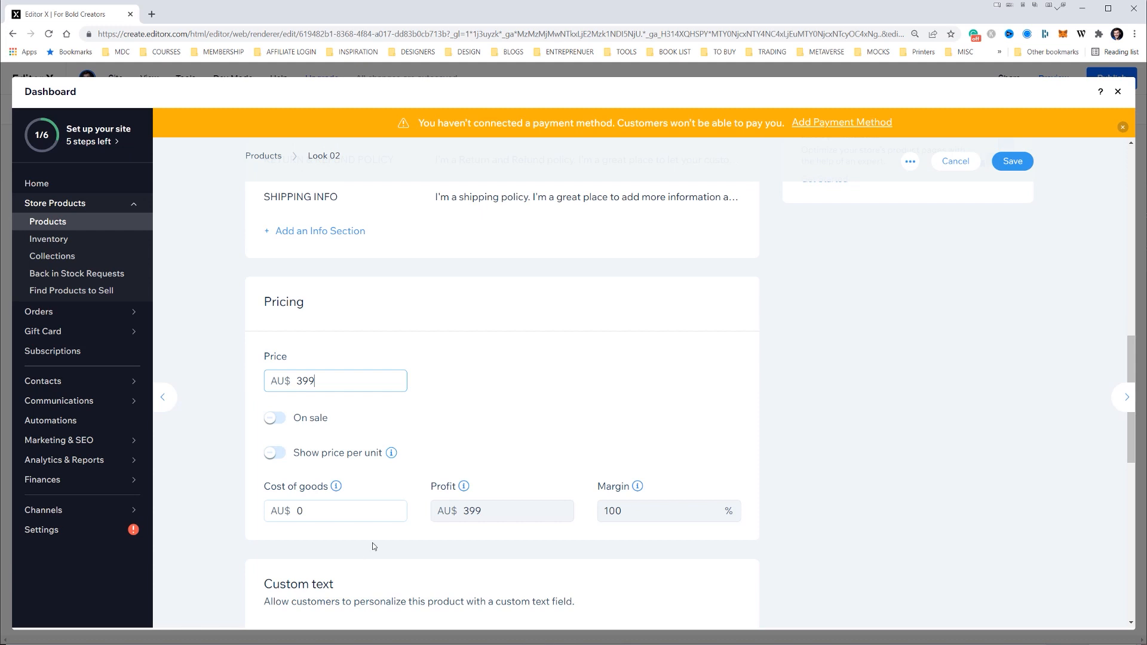
scroll(792, 393, "down", 10)
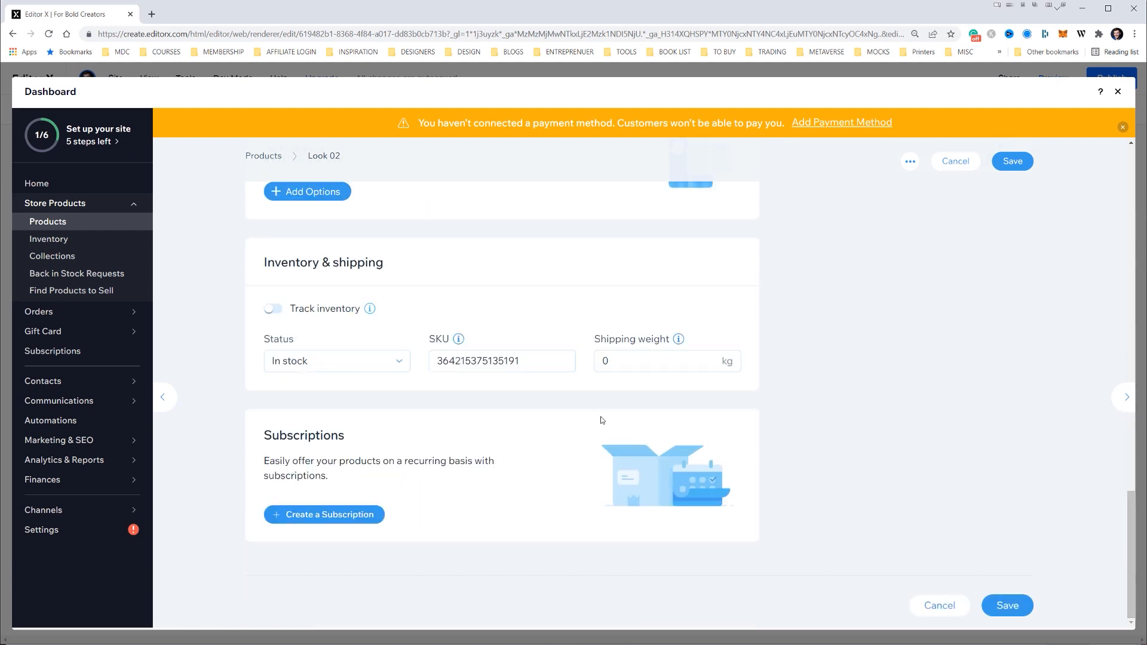
left_click(1015, 164)
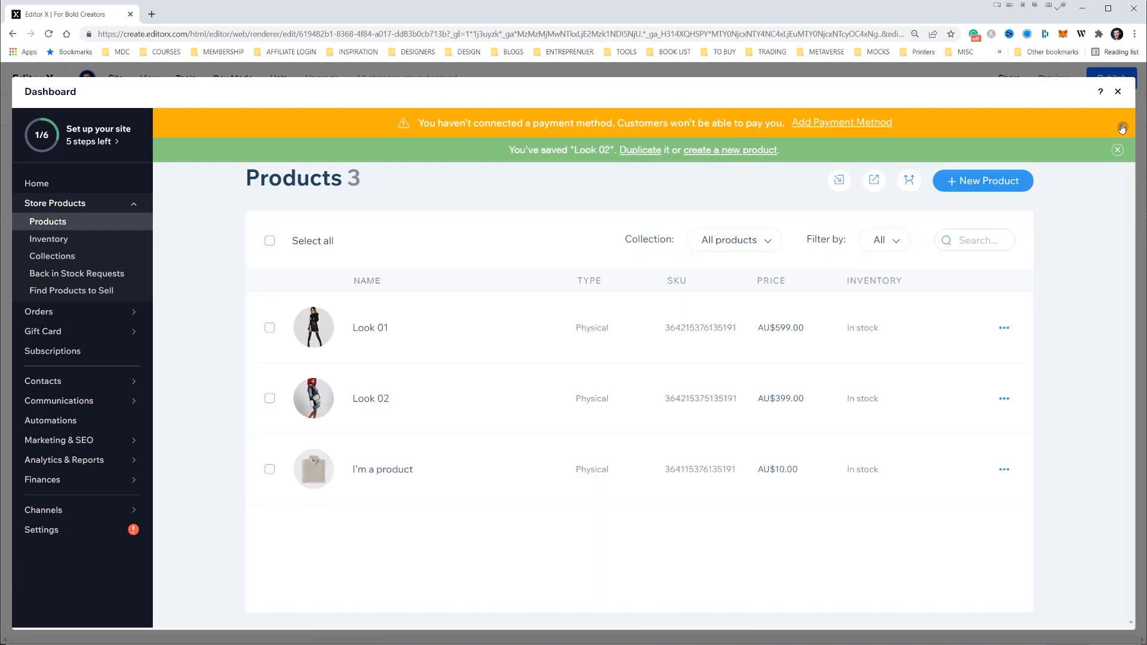
Dismiss the payment method notice, open the knitted sweater product and rename it Look 03
left_click(1122, 129)
left_click(510, 466)
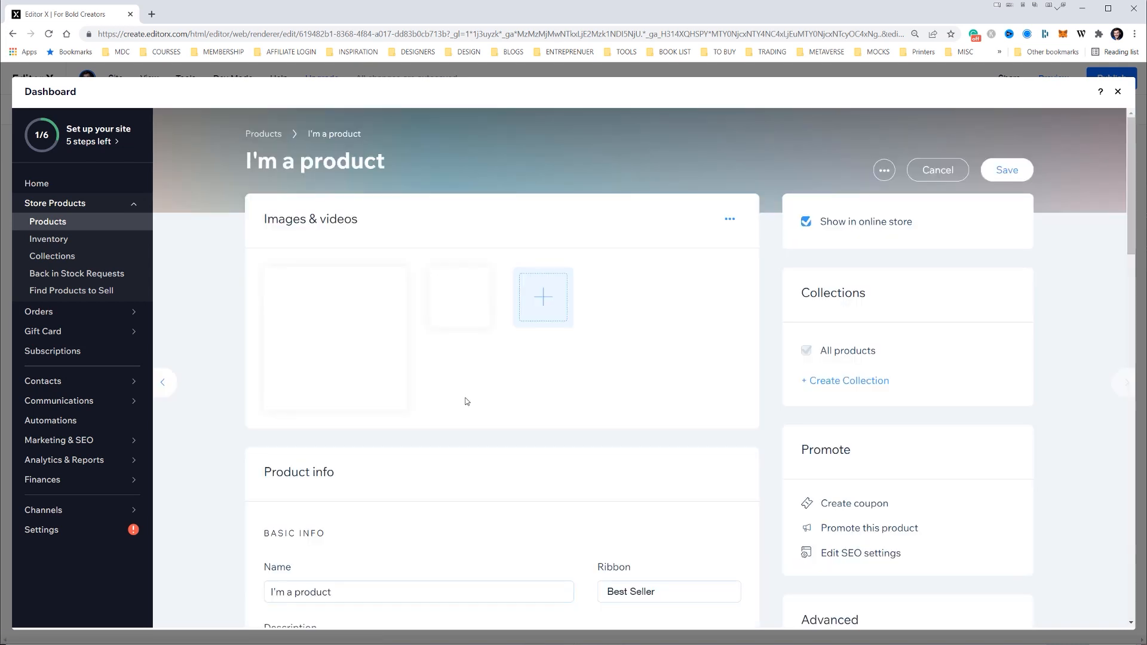
scroll(468, 401, "down", 4)
triple_click(343, 367)
type("Look 03")
scroll(511, 202, "up", 4)
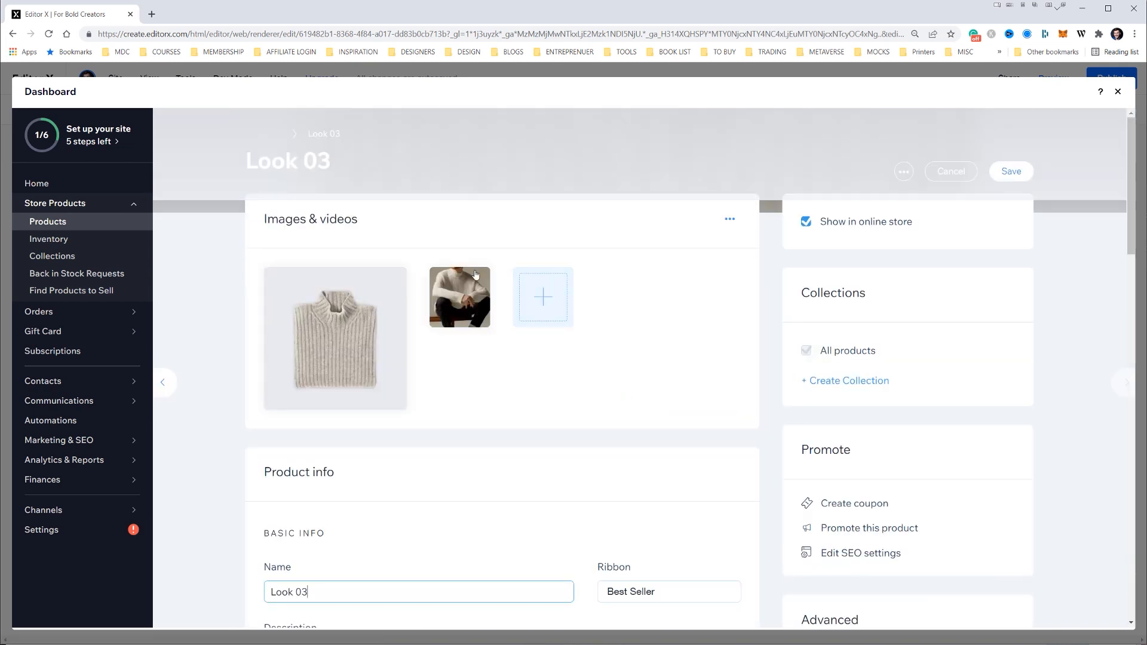
Replace the images of Look 03 with Model4.png from the site files
left_click(484, 282)
left_click(395, 279)
left_click(358, 307)
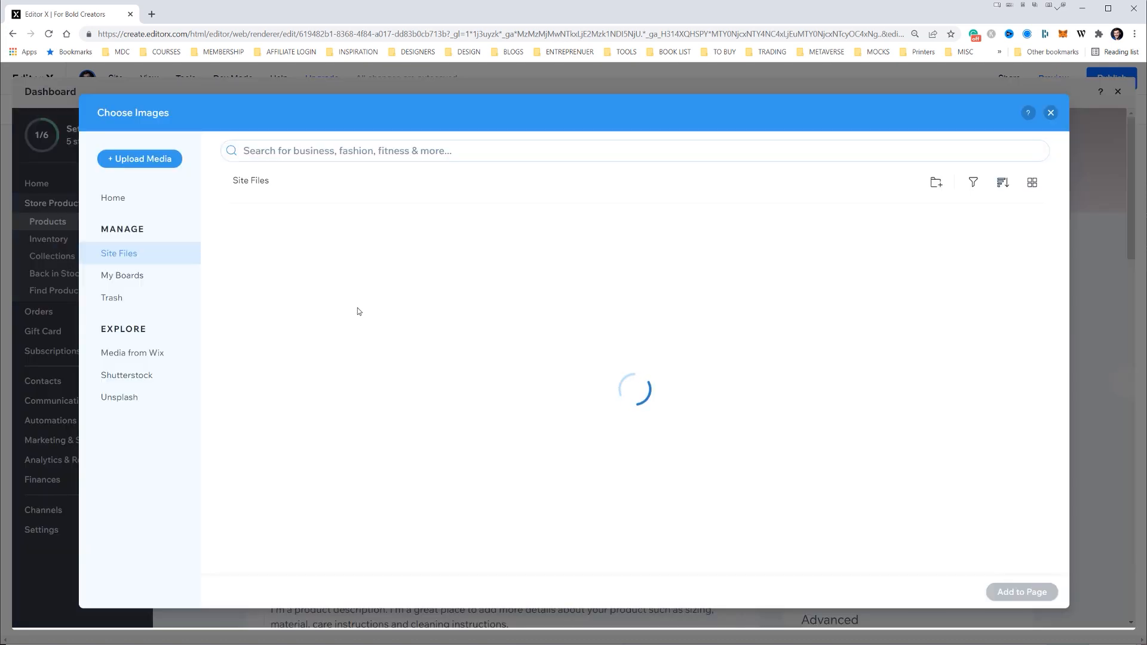
double_click(376, 265)
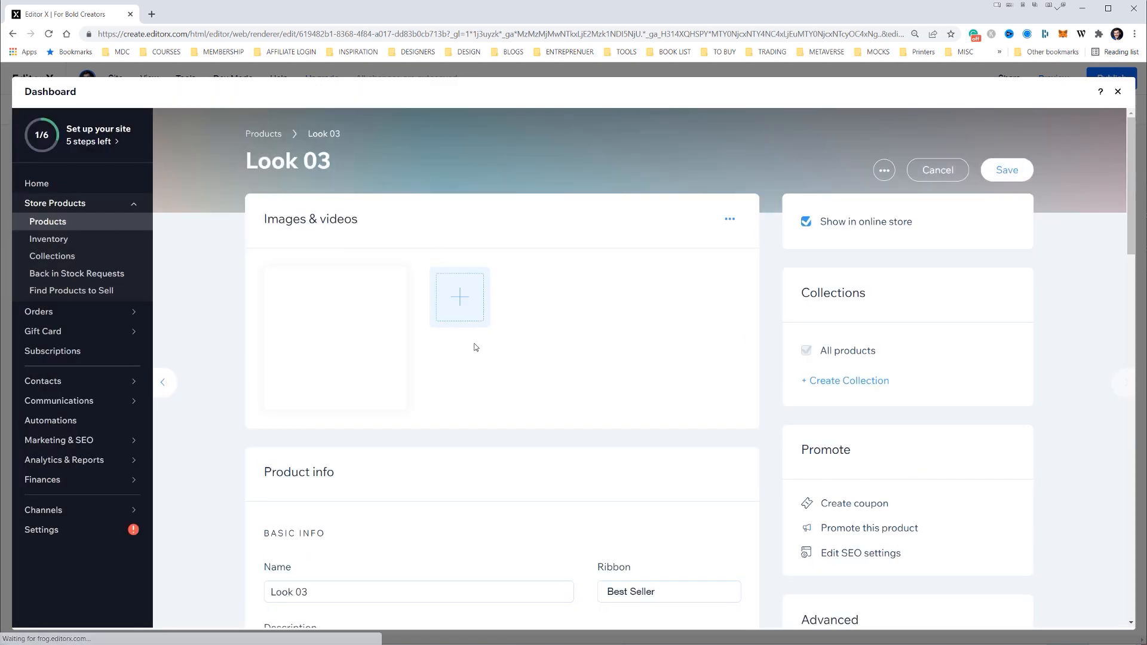
Set the price of Look 03 to AU$ 499 and save the product
scroll(482, 349, "down", 4)
scroll(482, 349, "down", 5)
left_click(320, 518)
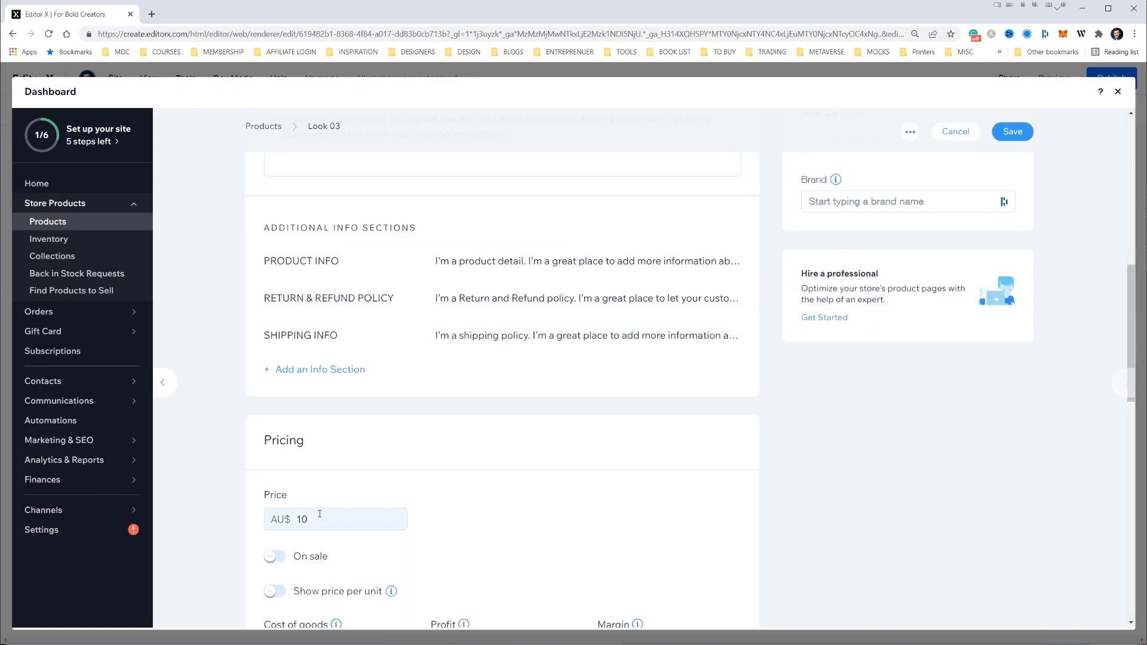
key("BackSpace")
key("BackSpace")
type("4")
left_click(1013, 131)
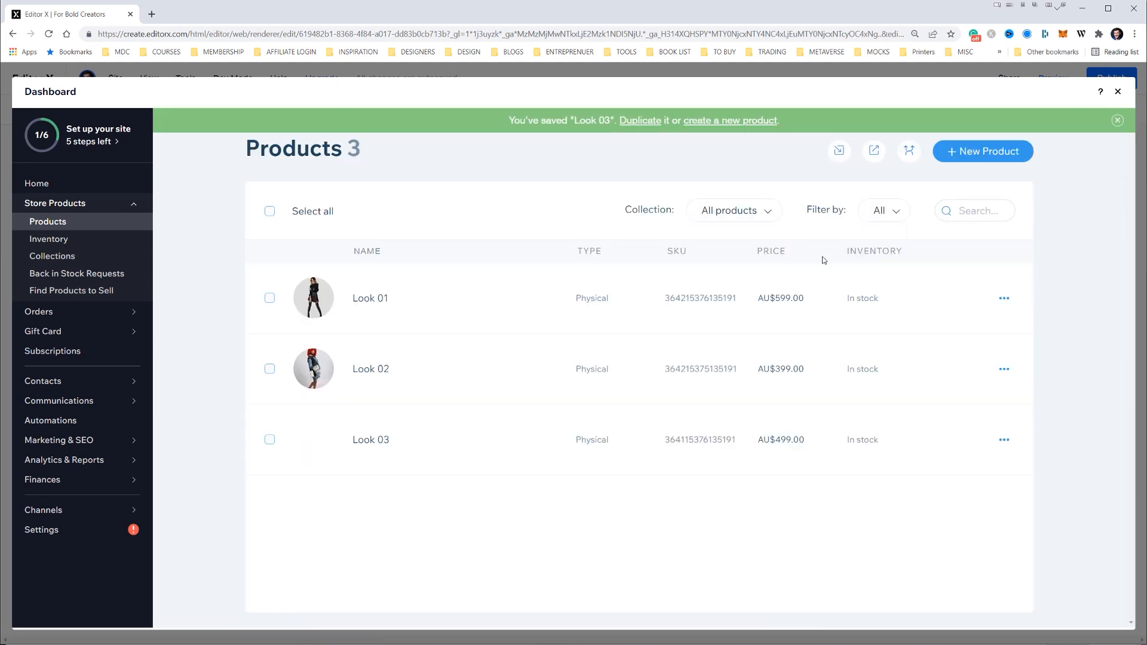
Close the store dashboard and check the three looks in the page's grid gallery
left_click(1119, 92)
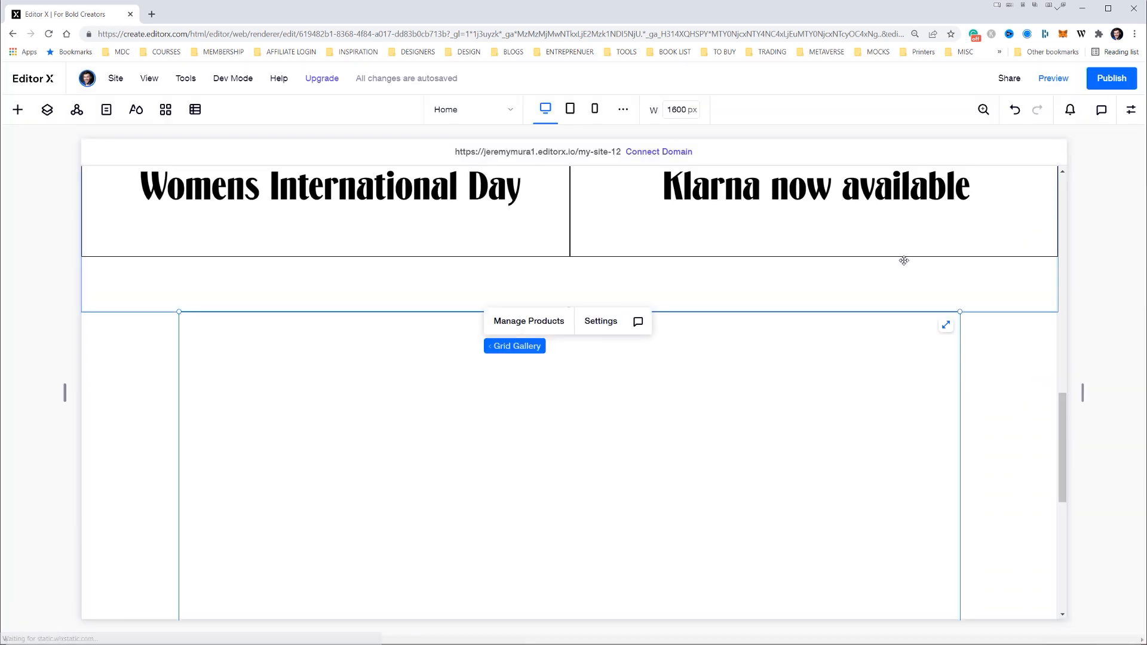
scroll(904, 260, "down", 1)
scroll(912, 285, "up", 8)
scroll(801, 370, "down", 7)
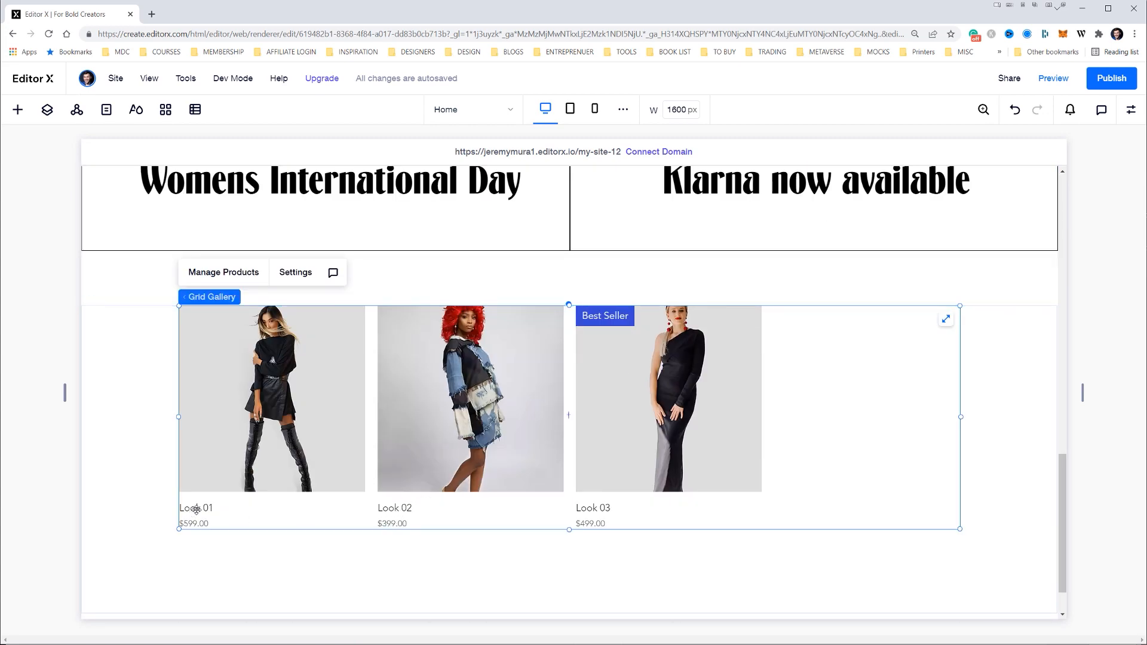
scroll(393, 436, "up", 2)
scroll(899, 289, "down", 3)
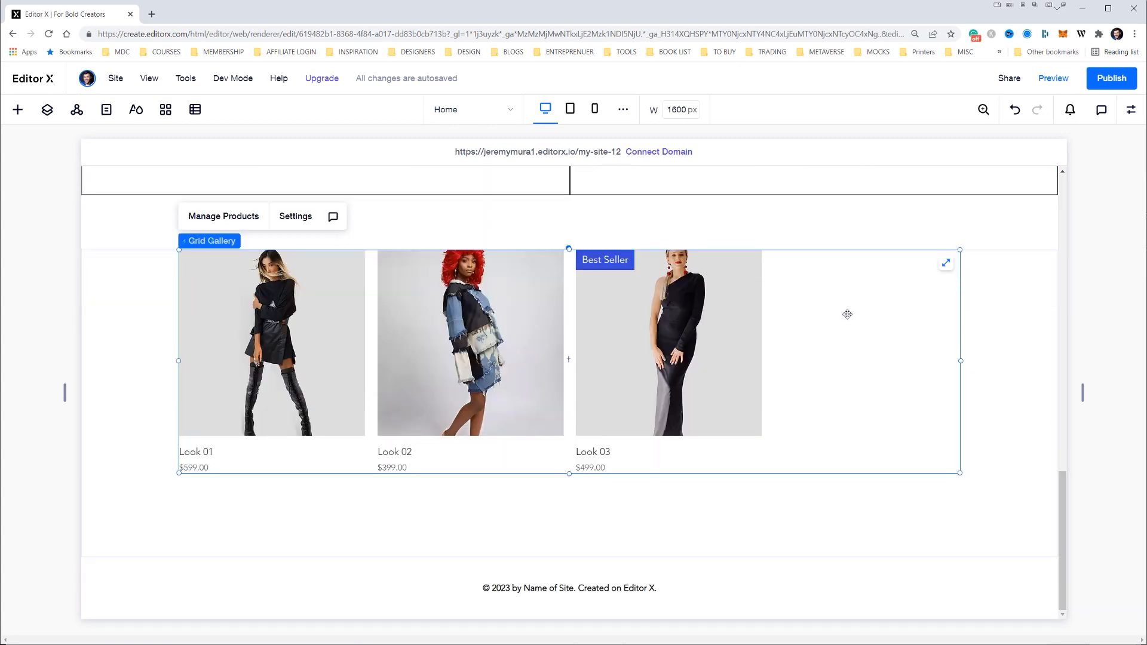
Try stretching the grid gallery to the full page width, and switch the stretch off again
left_click(947, 264)
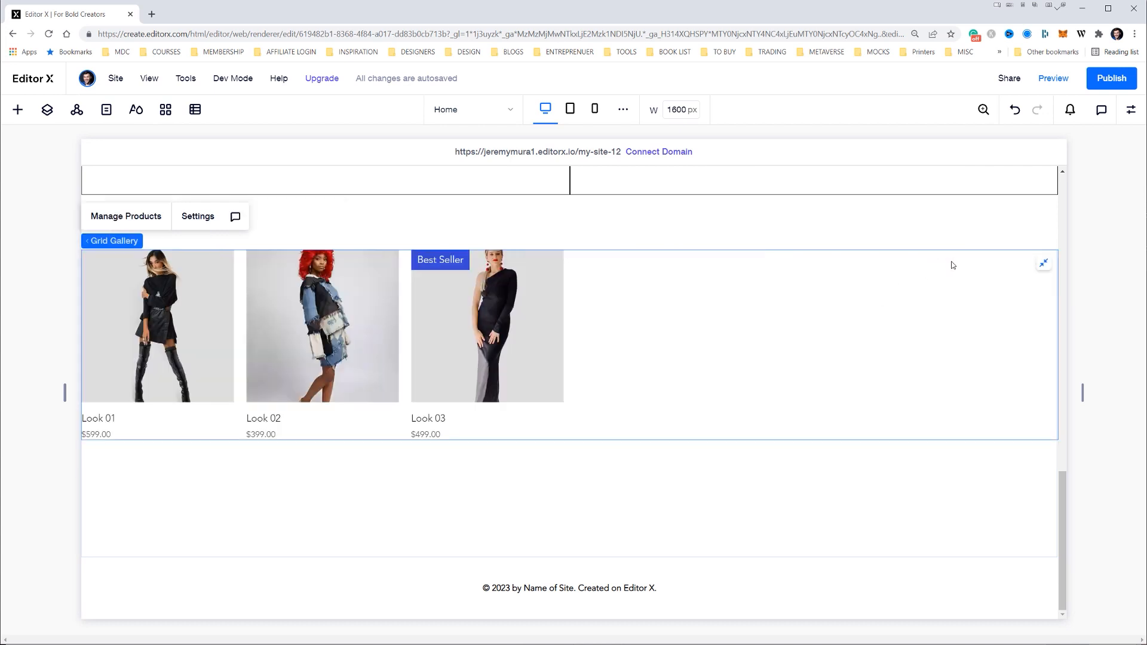
left_click(1043, 265)
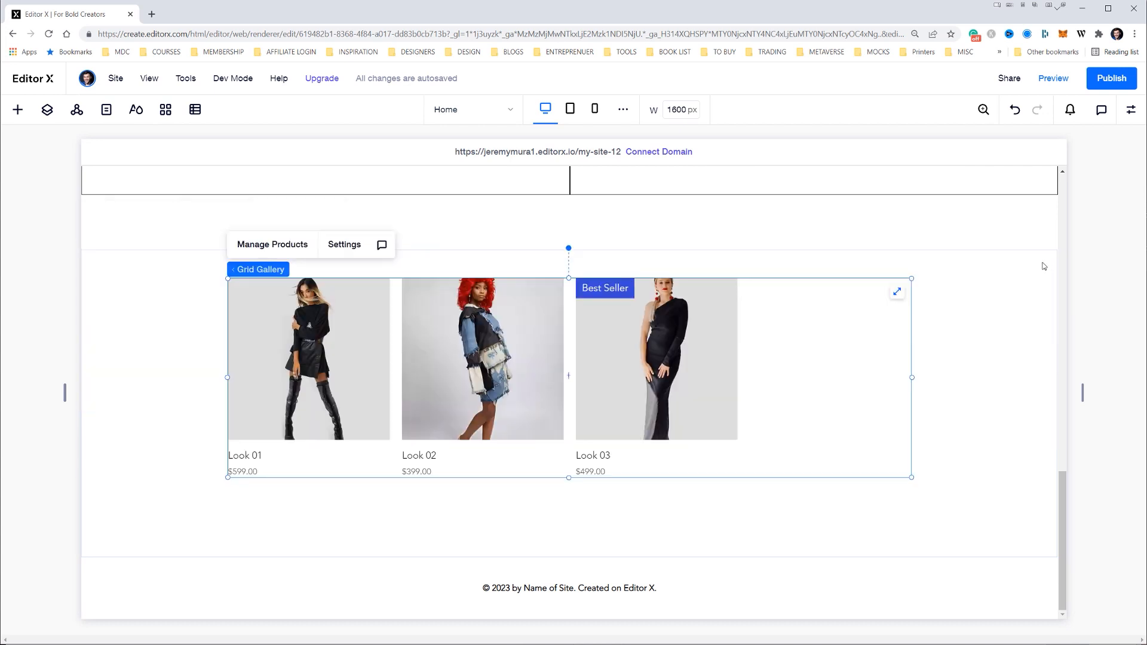
Stretch the grid gallery to the full page width and open its settings
left_click(900, 291)
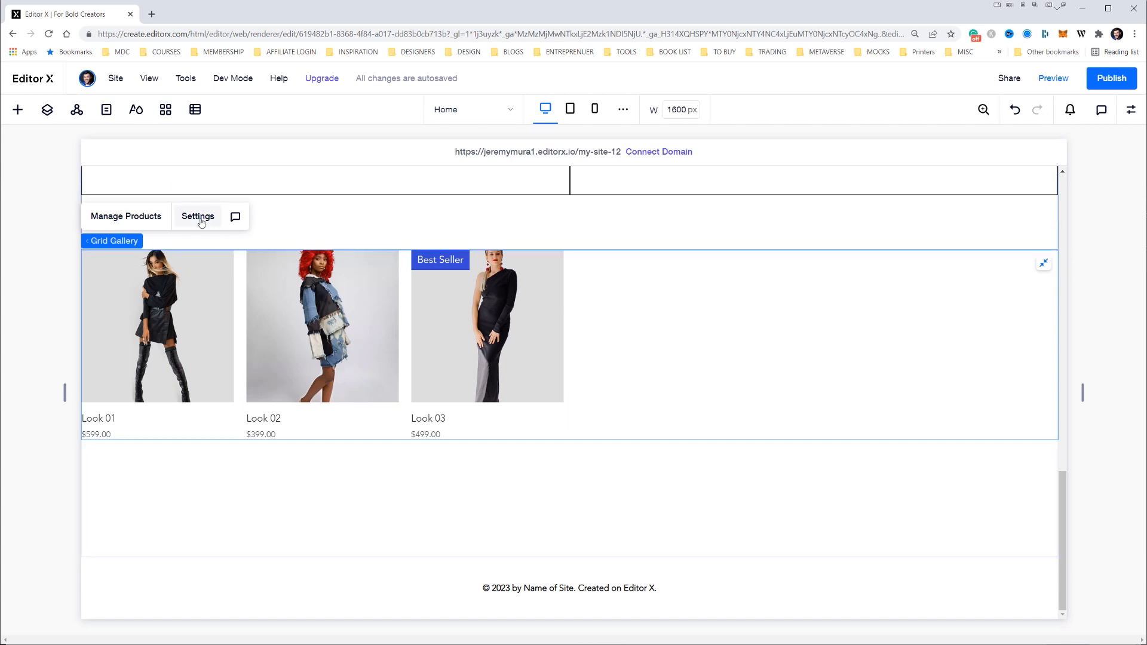
left_click(1131, 109)
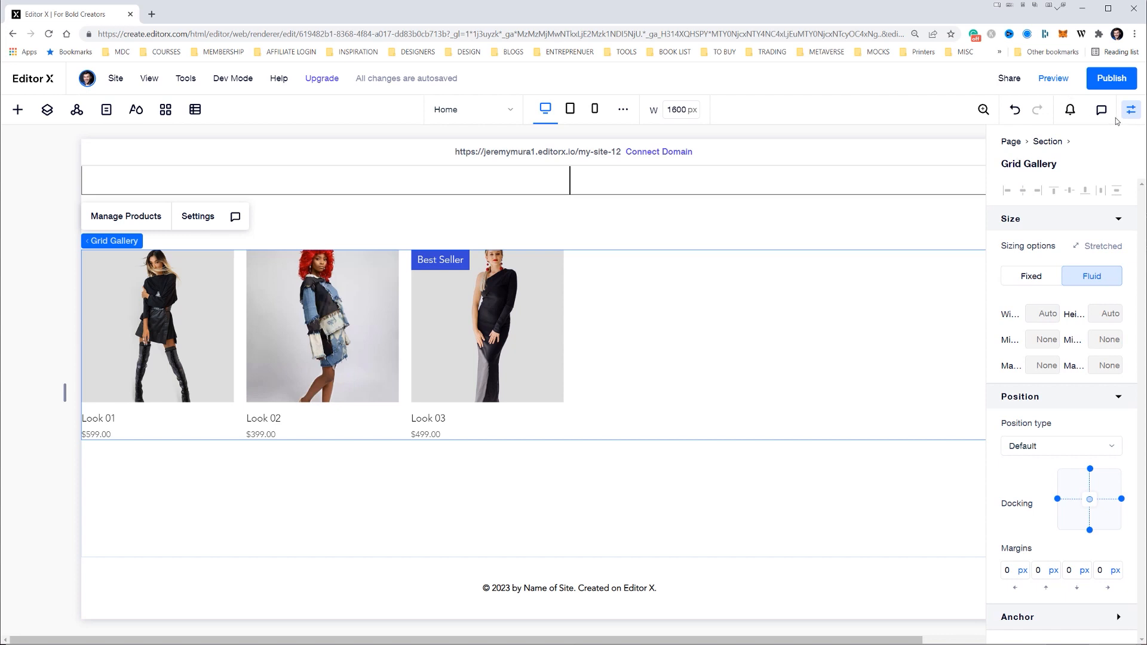
left_click(194, 221)
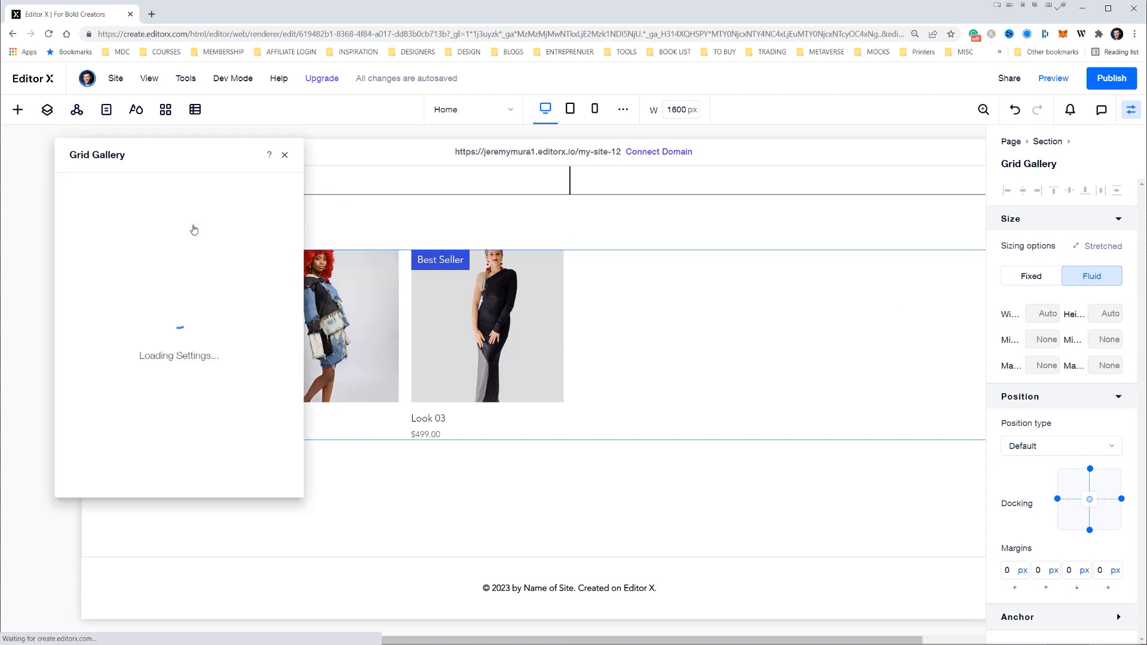
left_click_drag(161, 158, 172, 167)
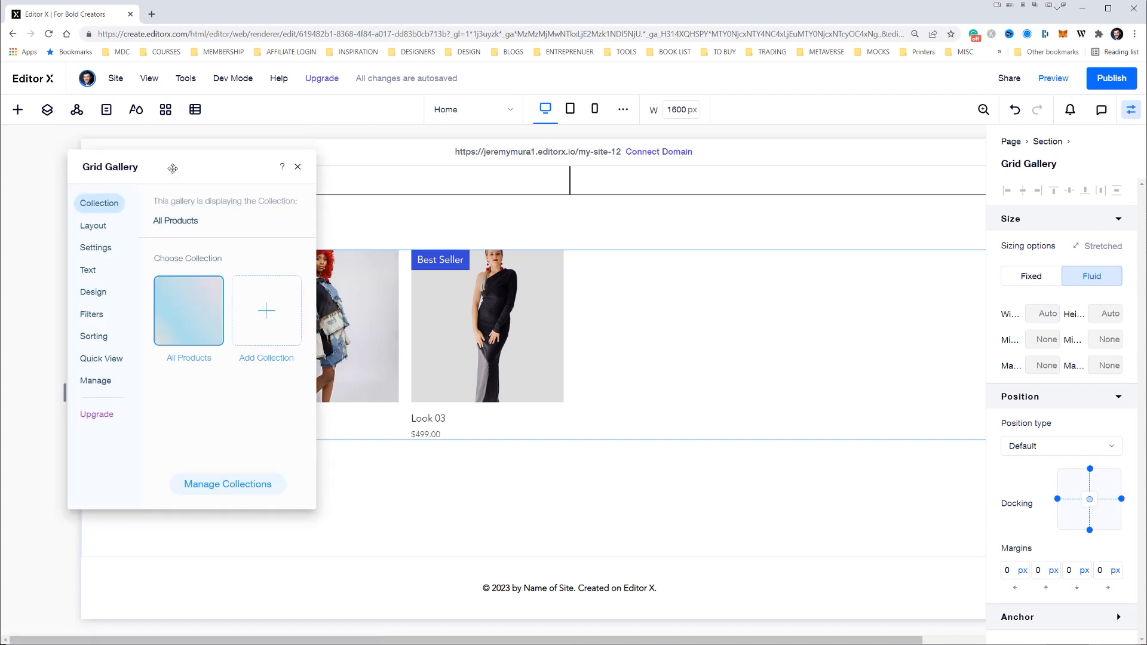
Change the product ribbon color in the gallery's design settings to the light beige theme color #F2DECC
left_click(96, 292)
scroll(194, 275, "down", 1)
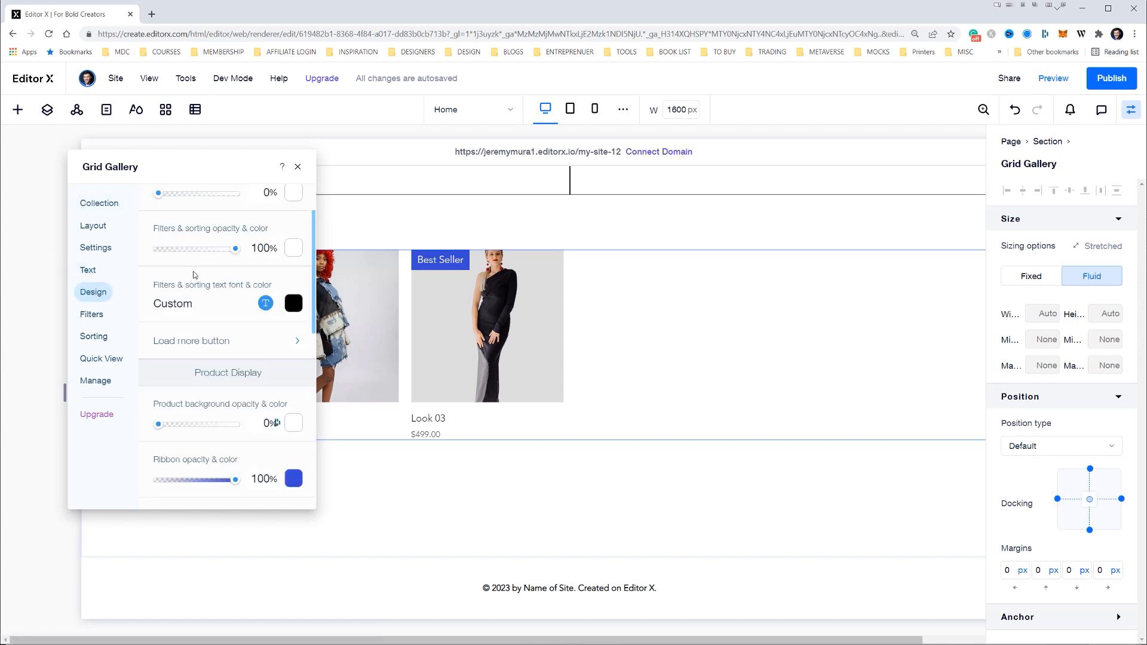
scroll(196, 283, "down", 4)
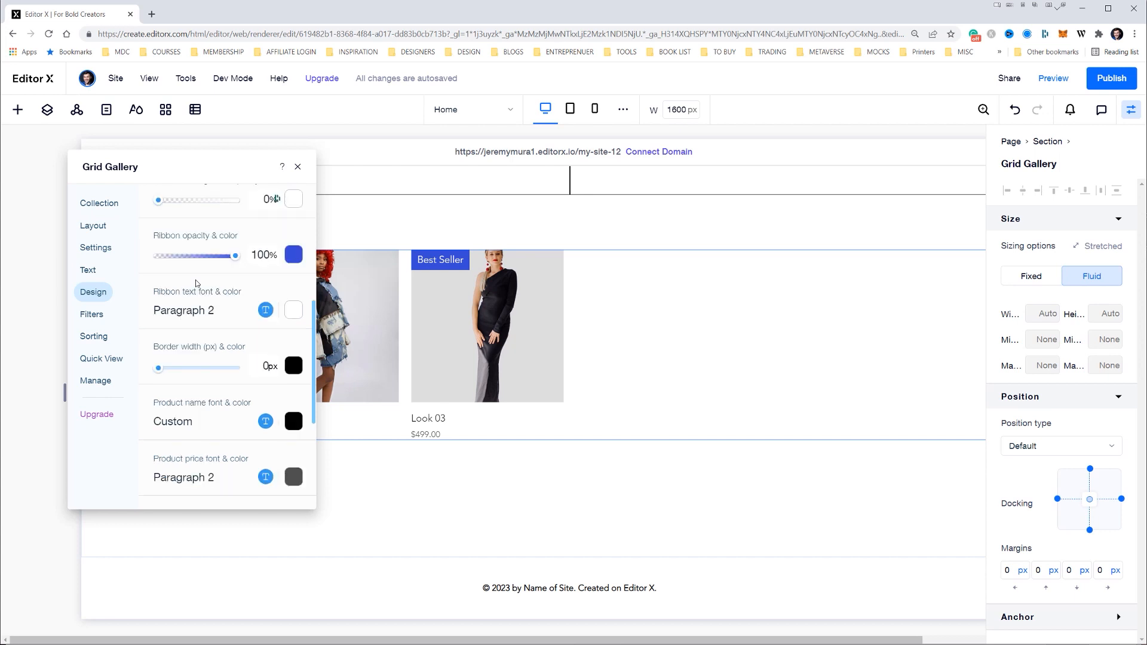
scroll(196, 283, "down", 4)
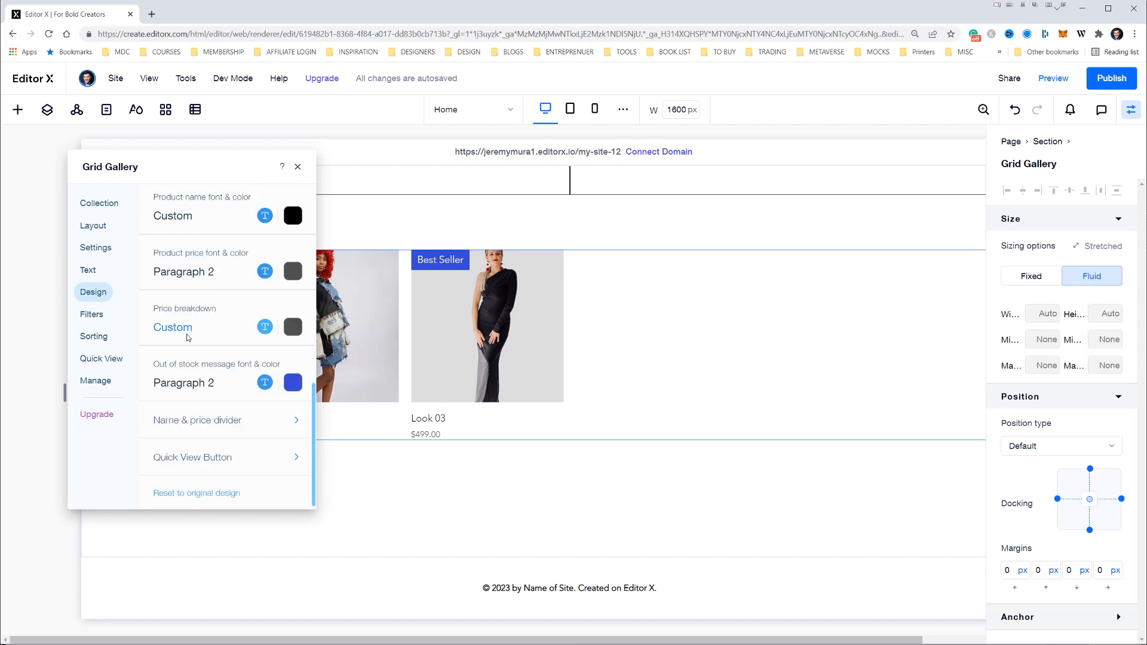
scroll(223, 343, "up", 9)
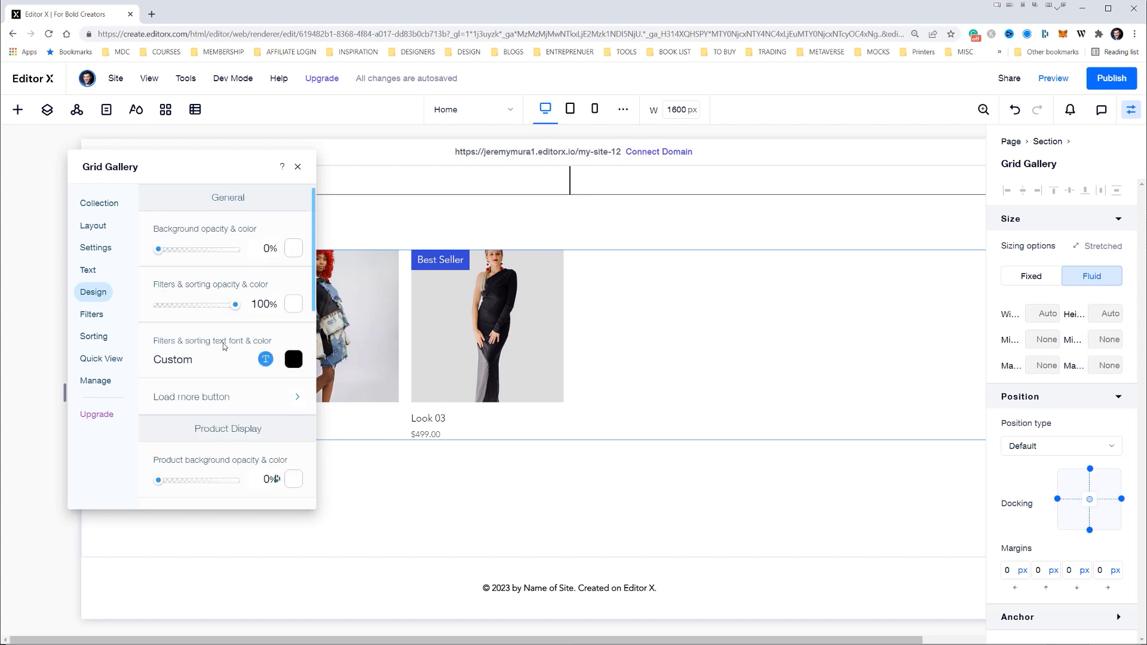
scroll(233, 352, "down", 2)
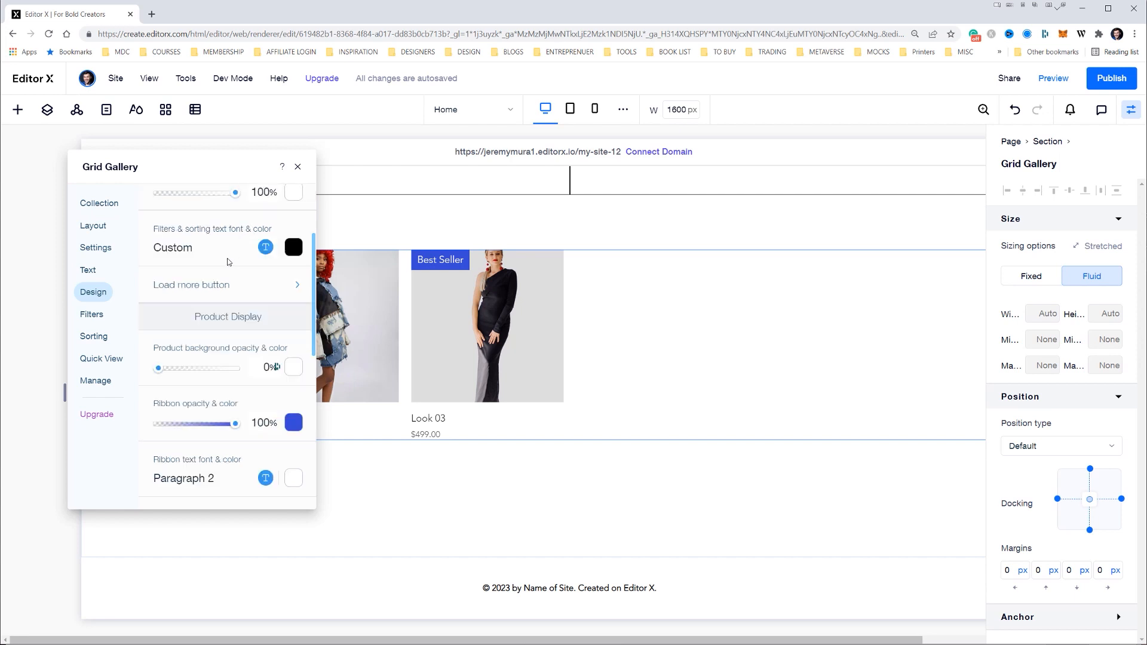
scroll(233, 260, "down", 1)
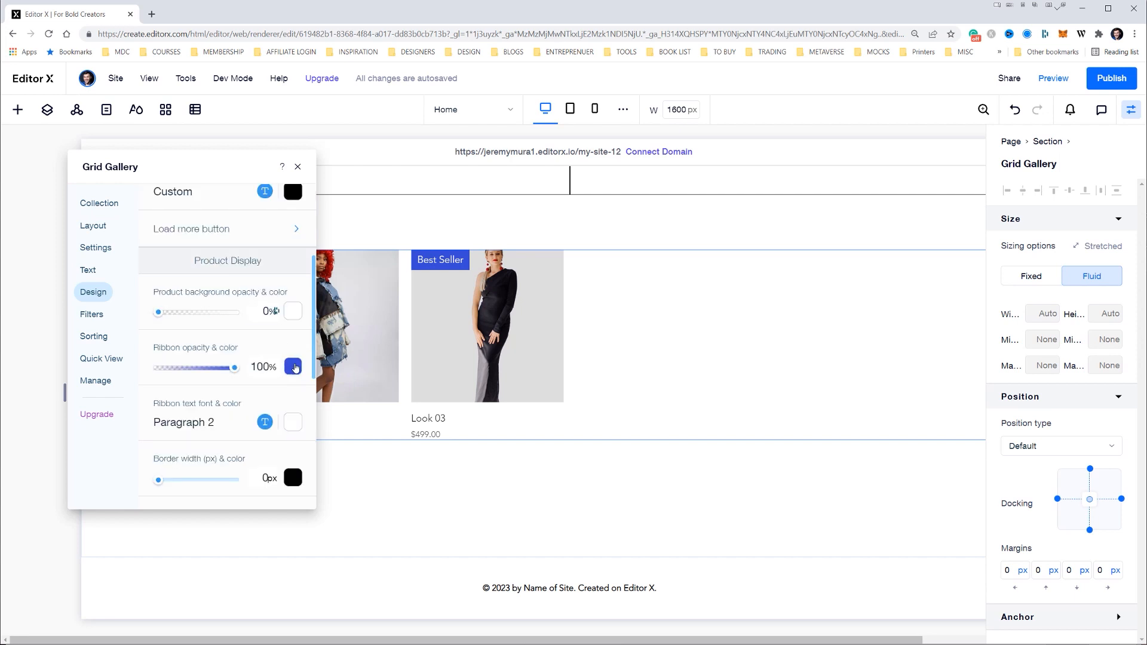
left_click(292, 366)
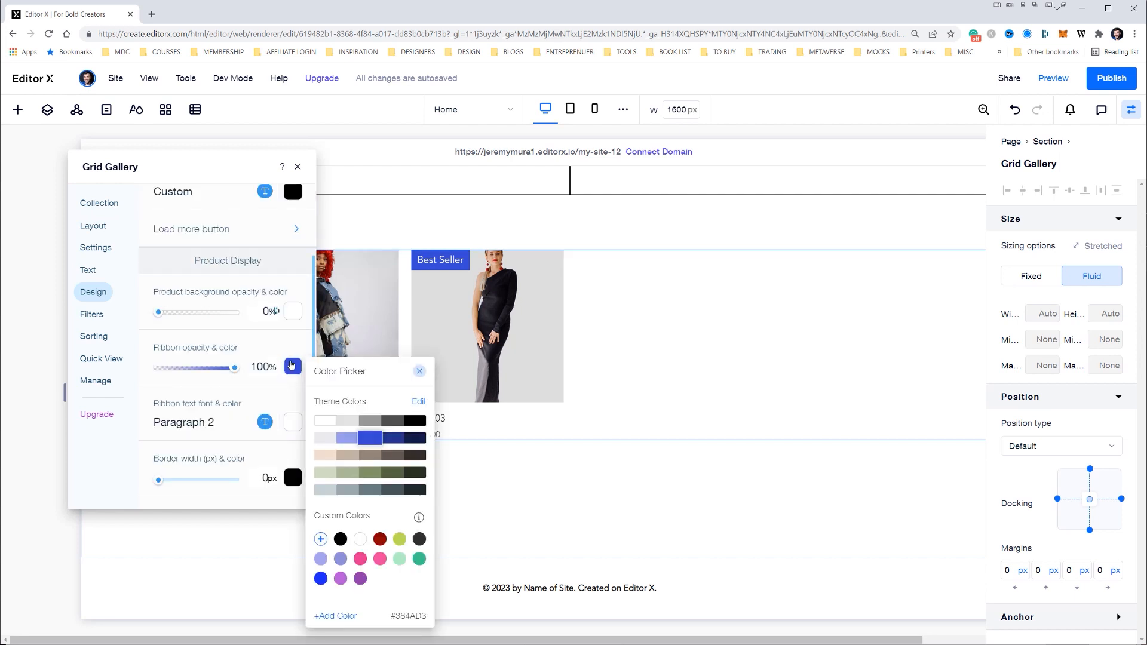
left_click(325, 456)
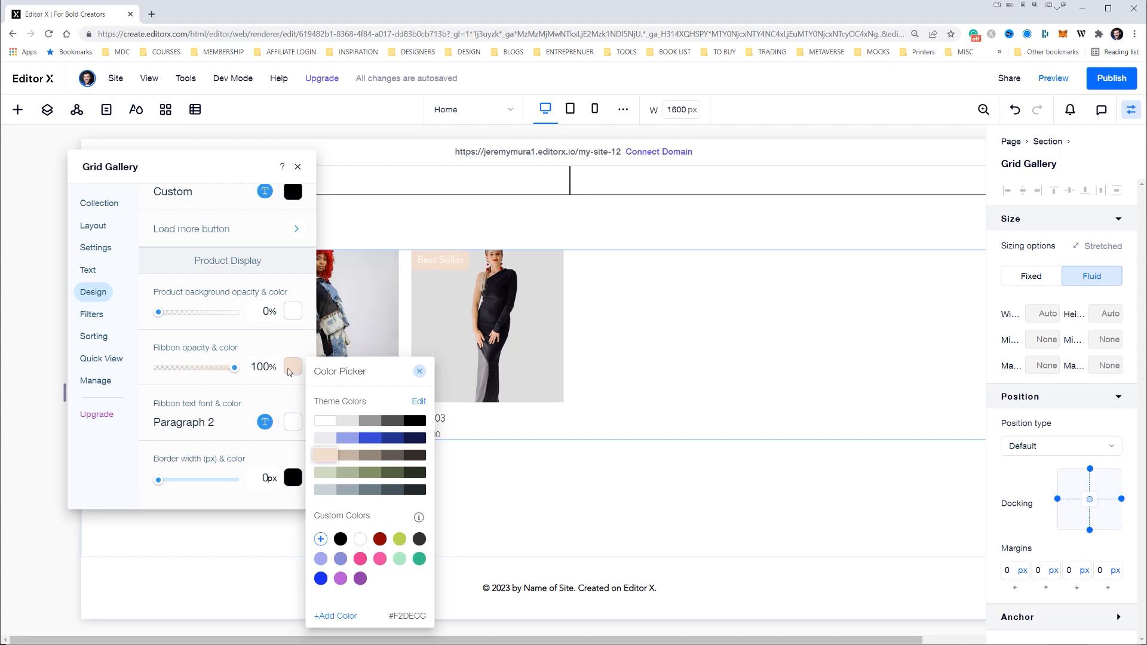
Switch to the Illustrator website design and copy the hex code DEAD84 of the tan swatch
left_click(292, 369)
left_click(293, 370)
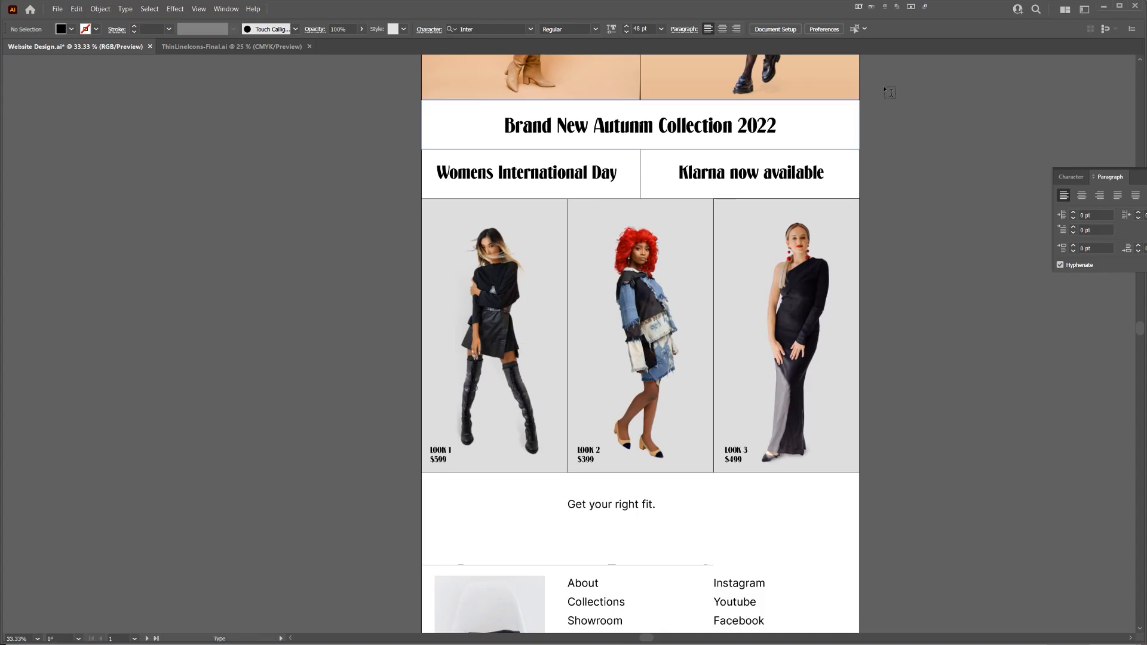
scroll(896, 84, "up", 3)
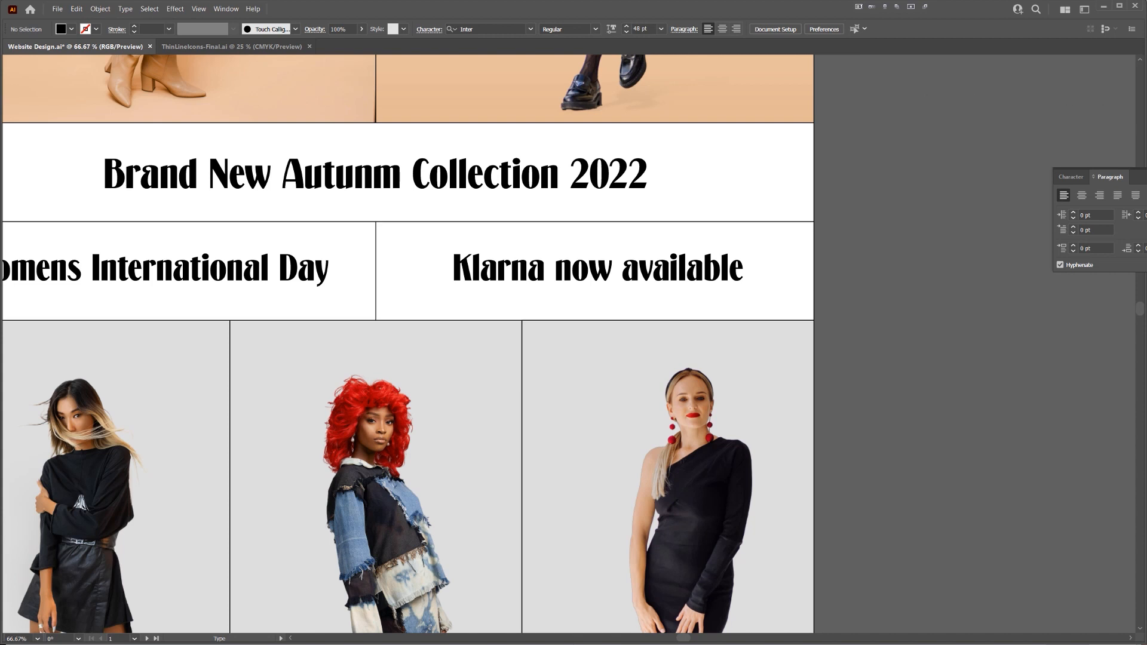
key("v")
left_click_drag(1146, 82, 892, 88)
left_click(887, 172)
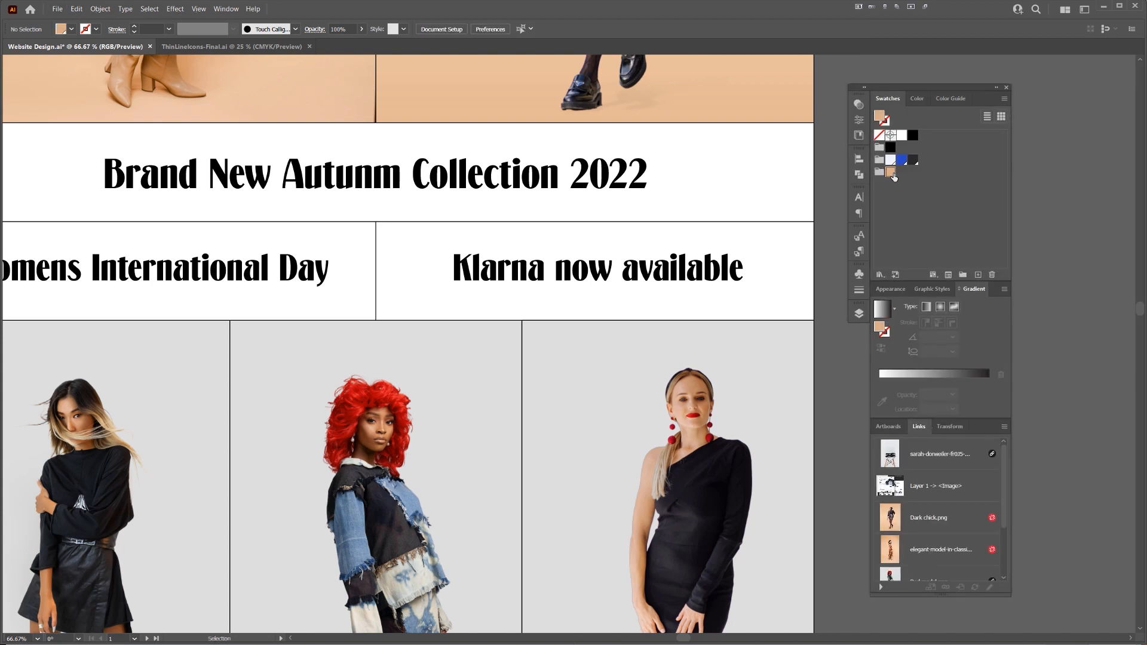
double_click(879, 116)
key("ctrl+c")
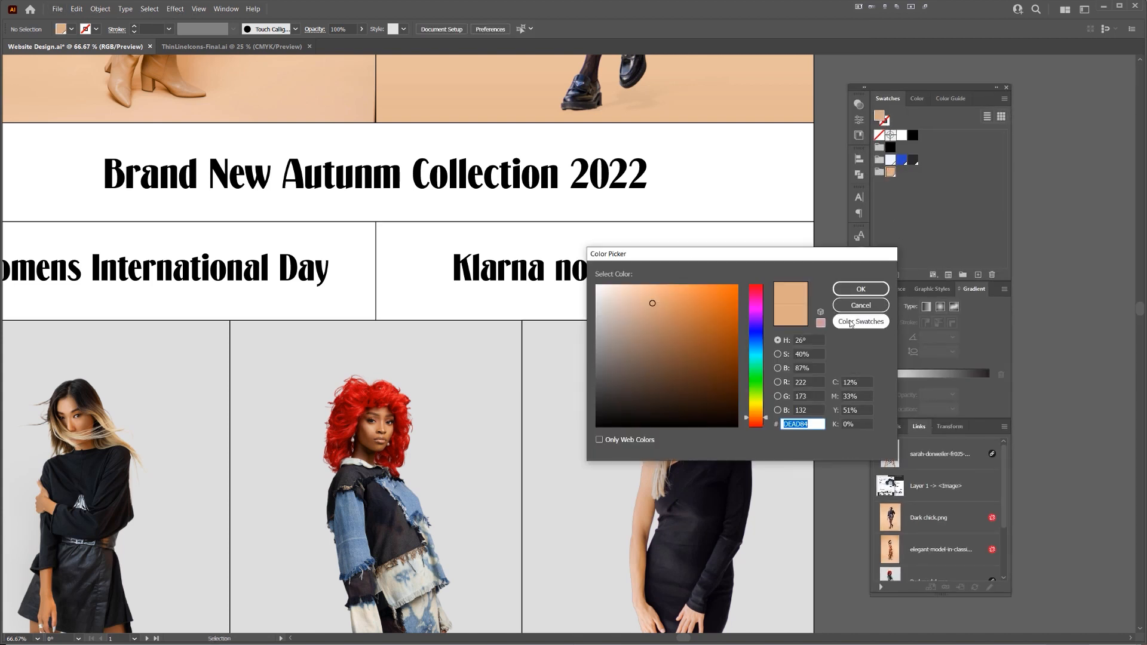
left_click(861, 305)
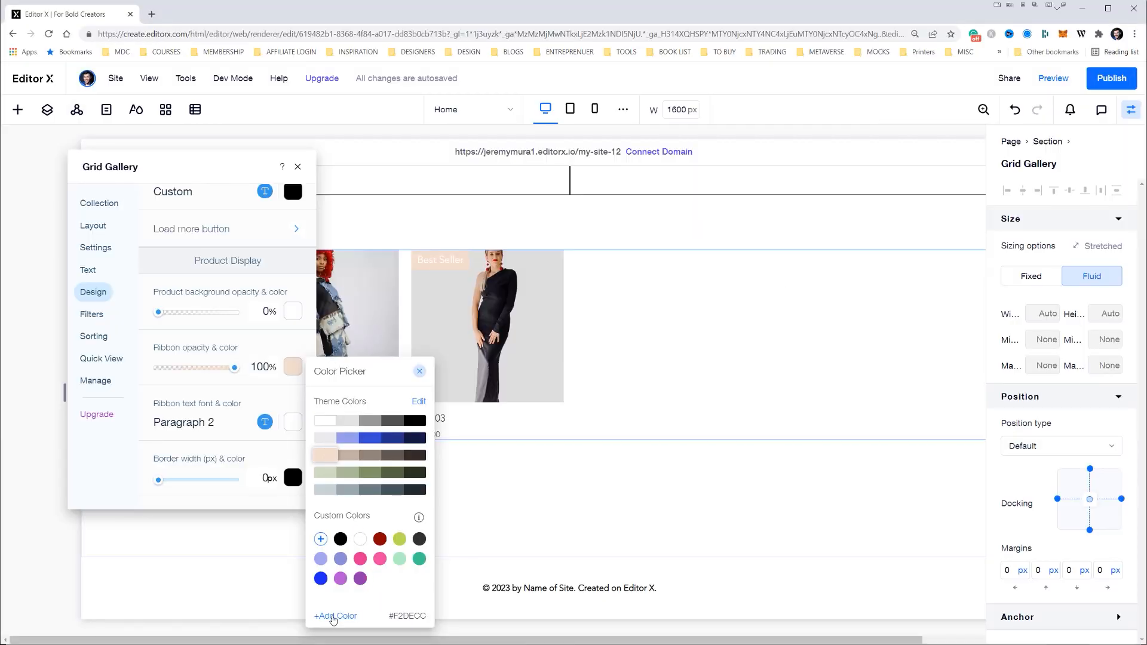
Add the custom color #DEAD84 in Editor X and apply it to the gallery's product ribbon
left_click(333, 616)
double_click(410, 581)
key("ctrl+v")
left_click(433, 613)
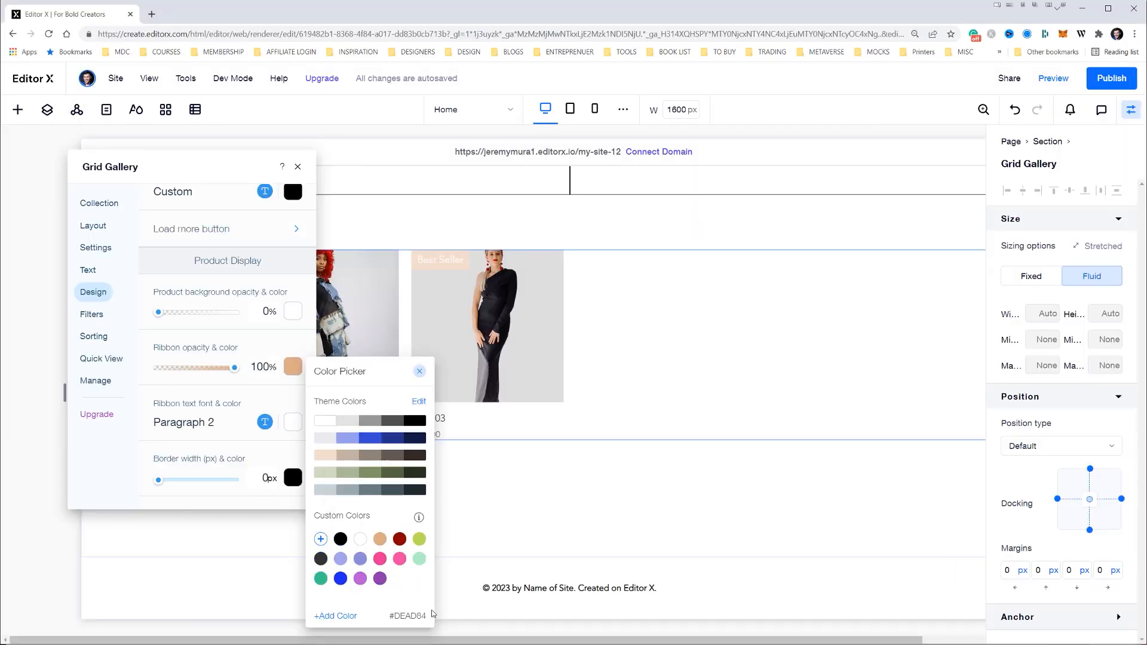
left_click(421, 373)
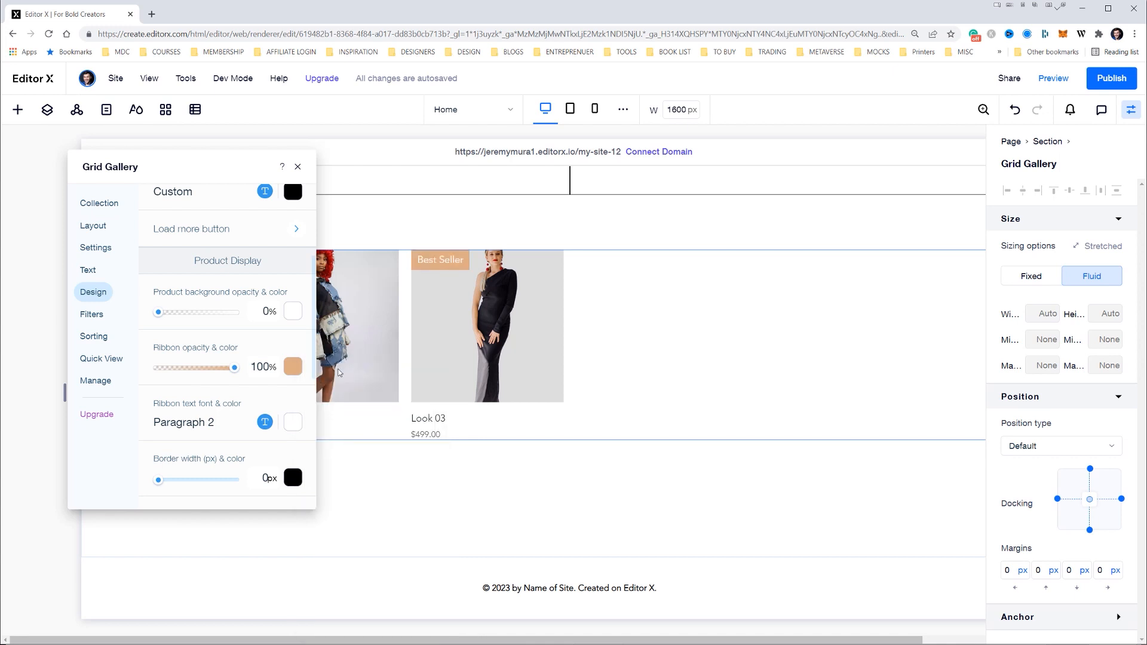
Set the gallery's product border width to 1 px and lengthen the name and price divider
scroll(173, 382, "down", 1)
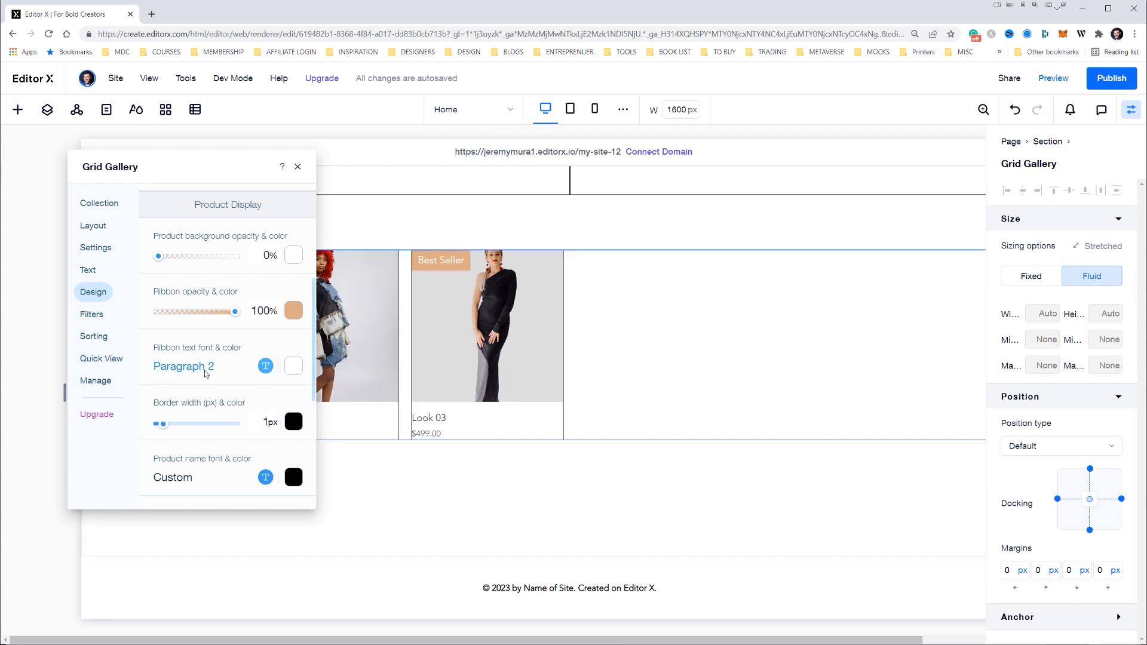
scroll(227, 376, "down", 2)
scroll(223, 383, "down", 3)
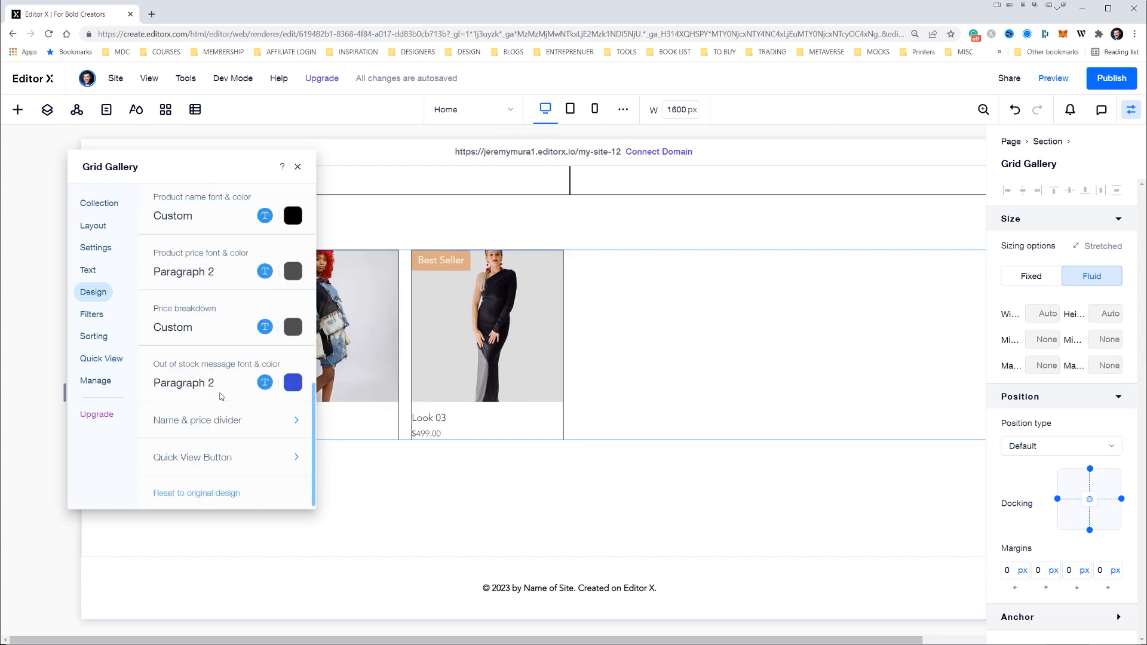
left_click(207, 417)
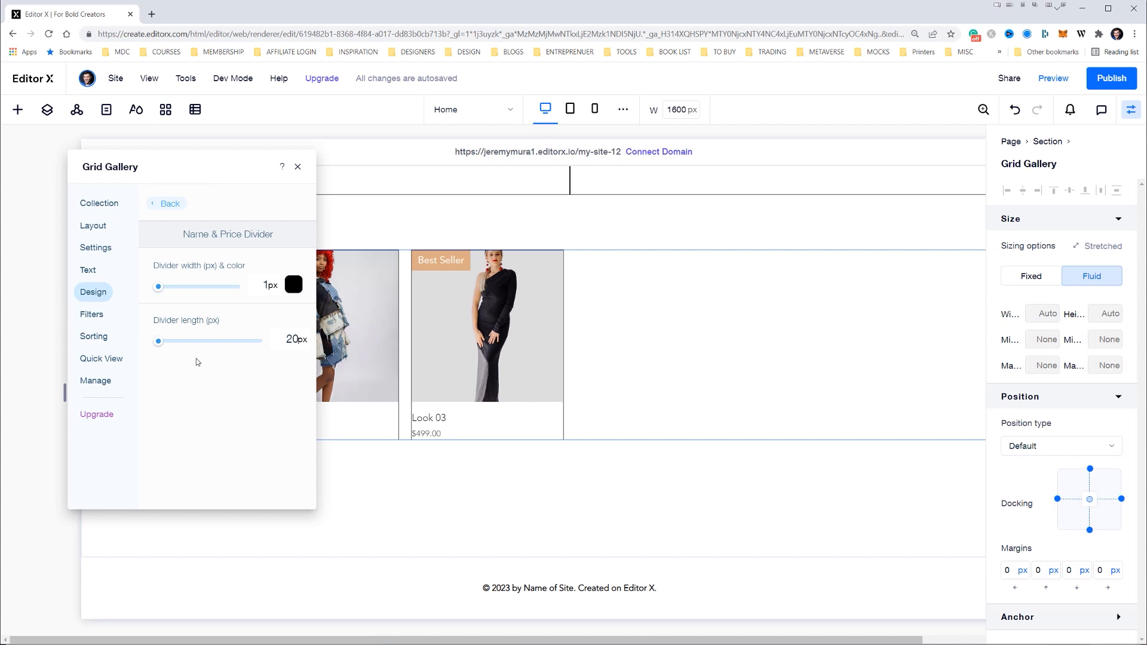
left_click_drag(158, 342, 225, 342)
left_click_drag(137, 343, 214, 343)
Set the minimum product width in the gallery's layout settings to 330
left_click(93, 226)
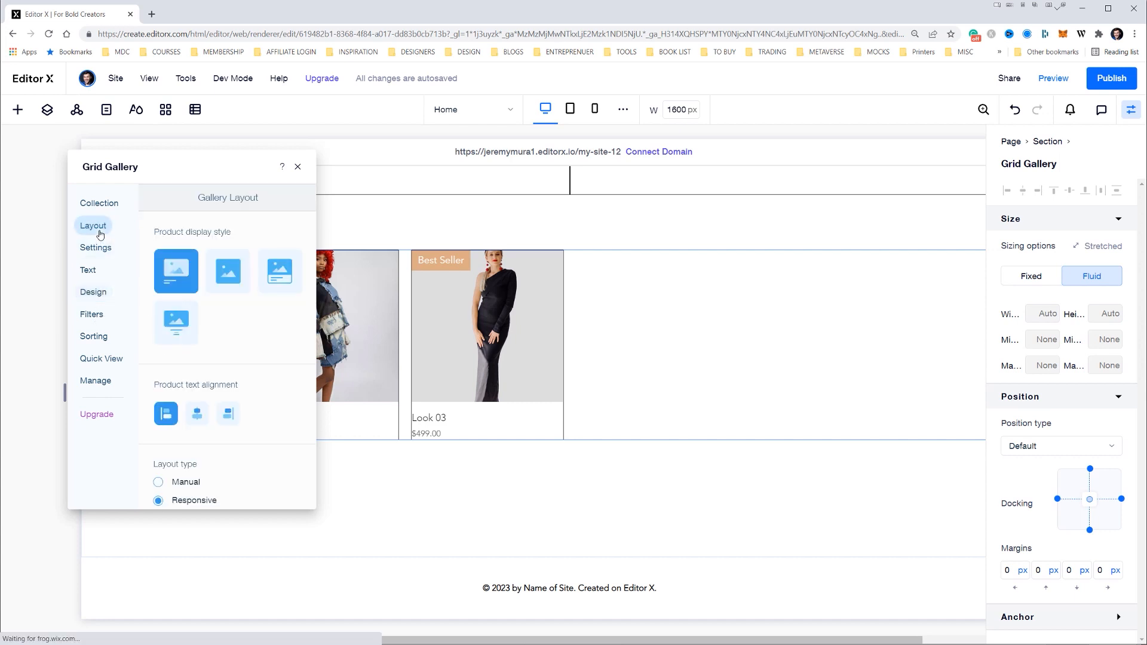
scroll(260, 382, "down", 3)
left_click(293, 385)
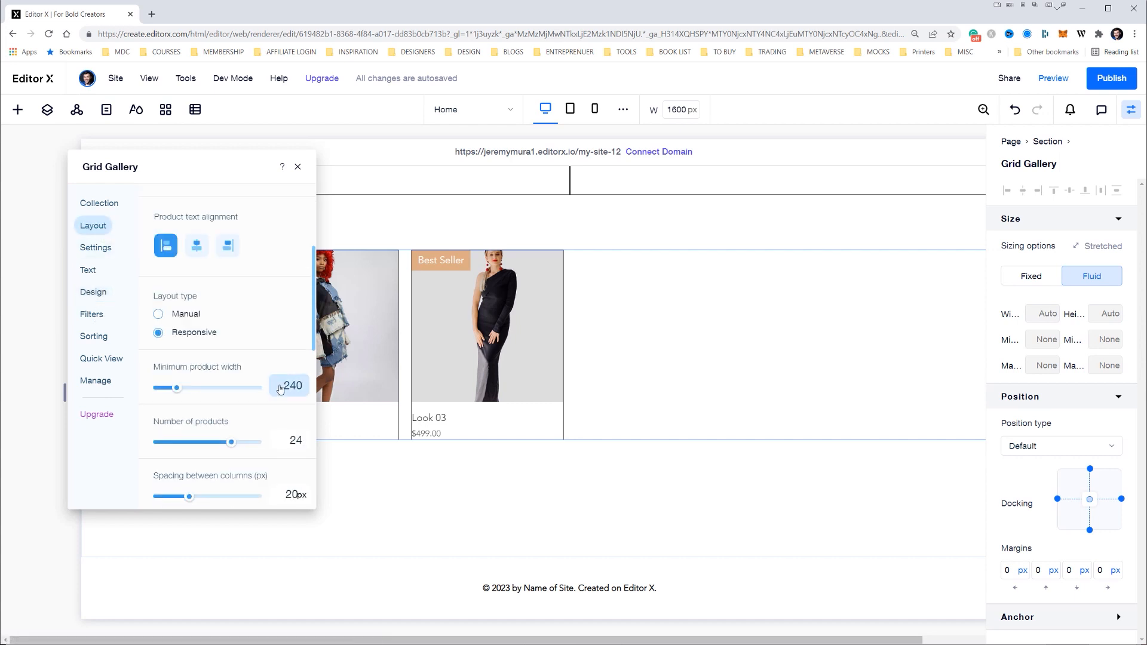
type("330")
key("Return")
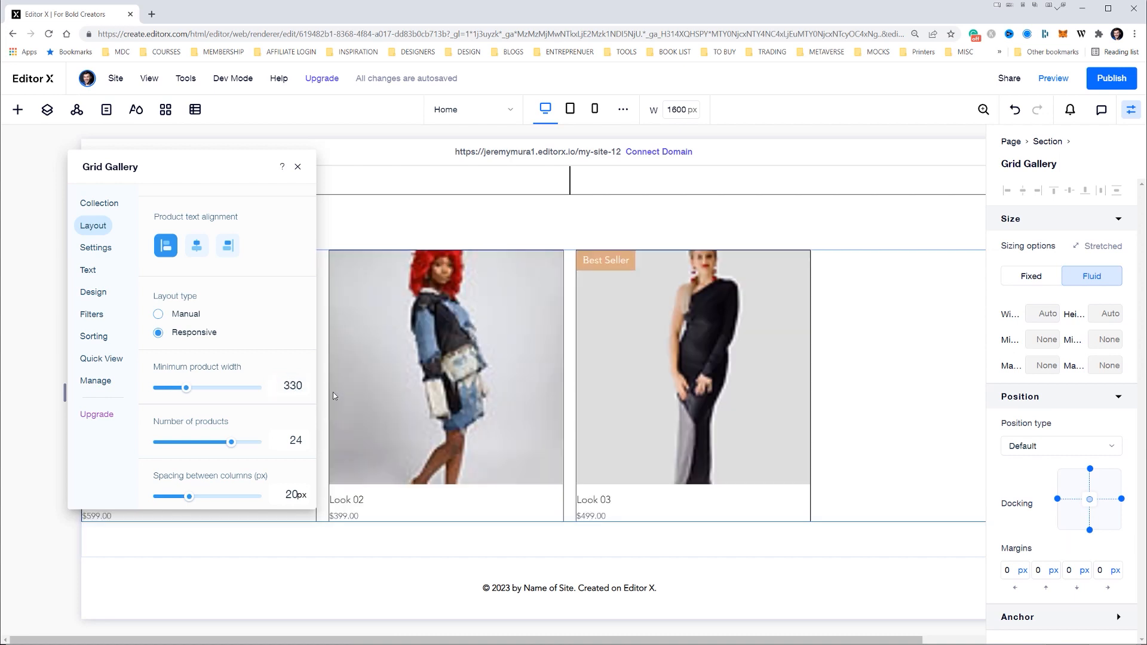
Check the grid gallery at the tablet and mobile breakpoints and return to the desktop view
left_click(286, 385)
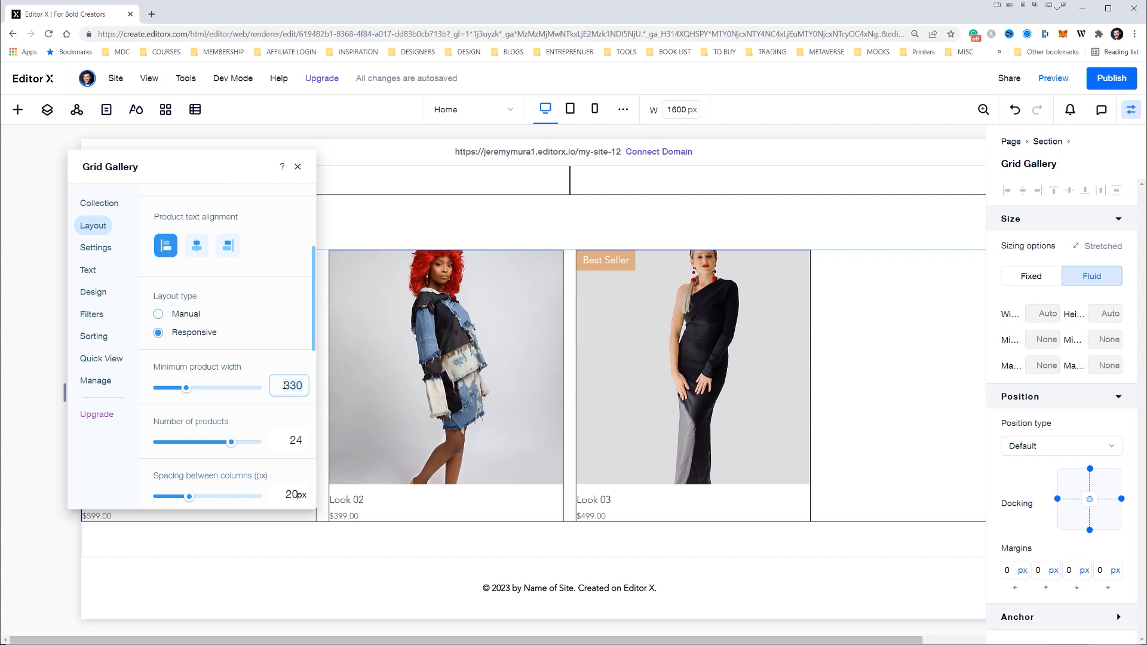
left_click(570, 109)
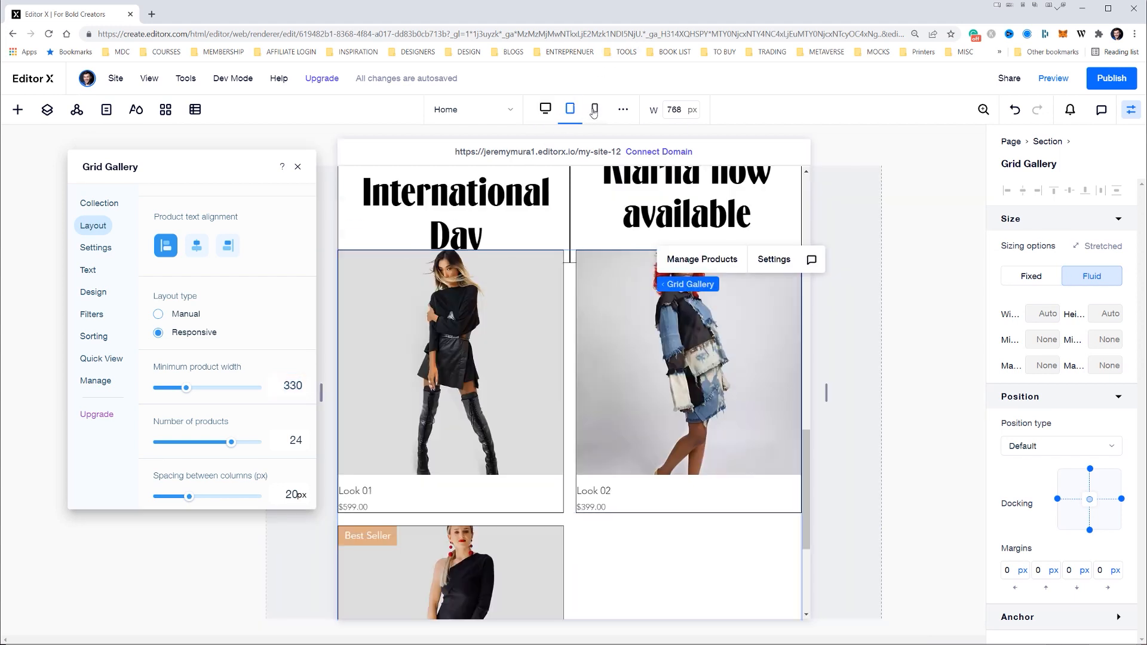
left_click(595, 109)
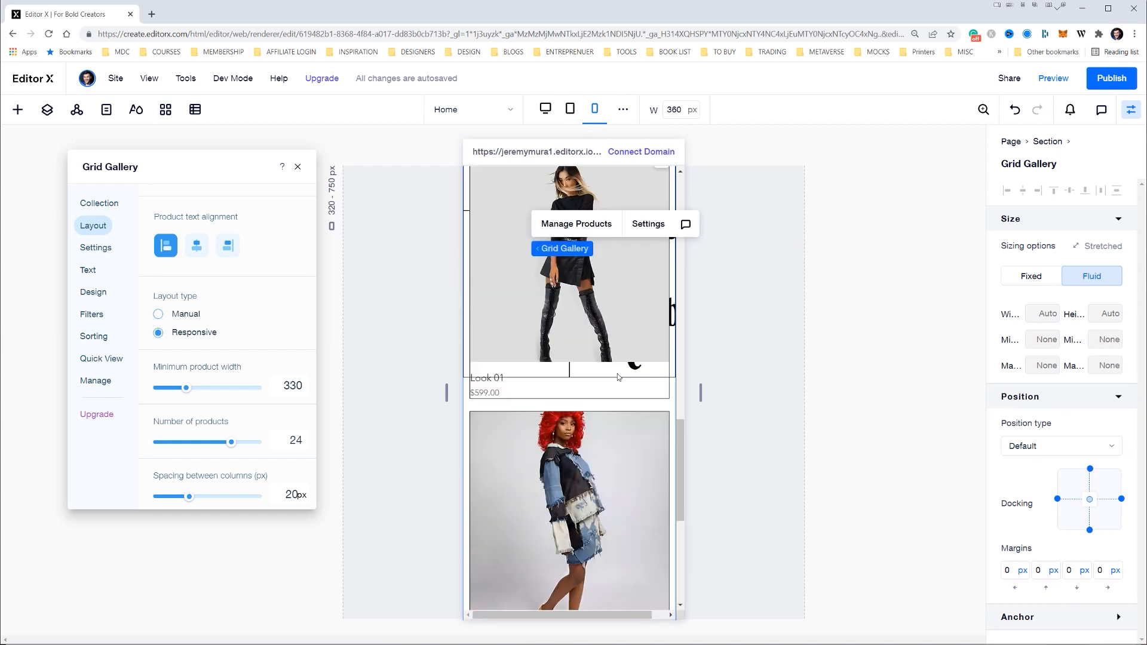
left_click(545, 108)
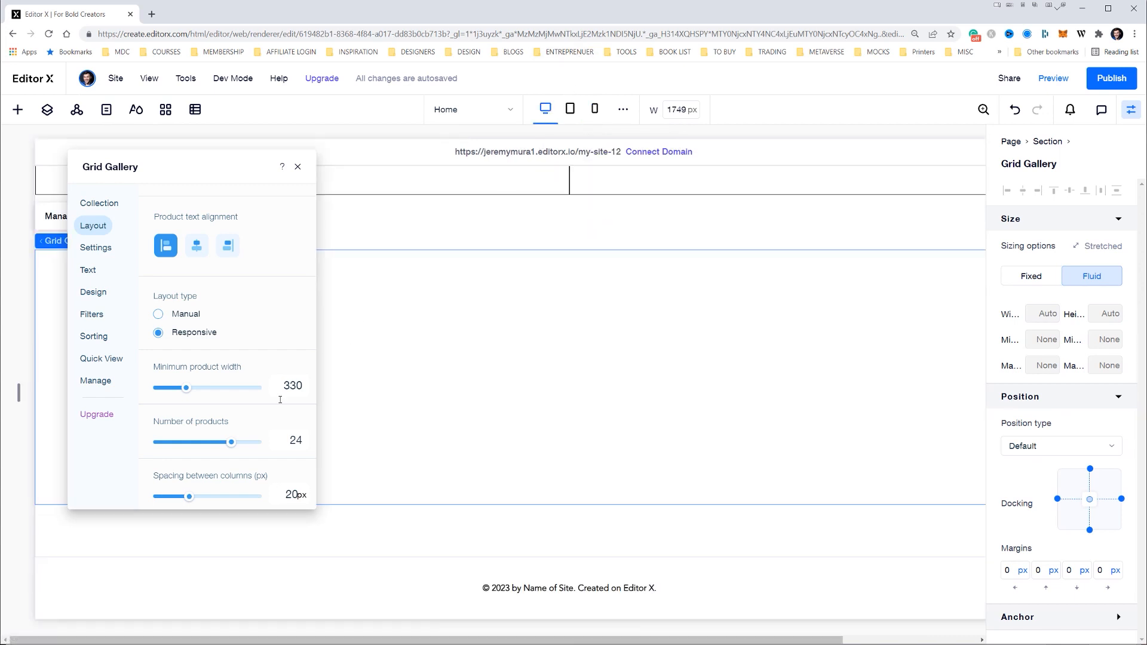
Set the gallery's minimum product width to 450 and hide the inspector to free the canvas
key("BackSpace")
key("BackSpace")
key("BackSpace")
type("450")
key("Return")
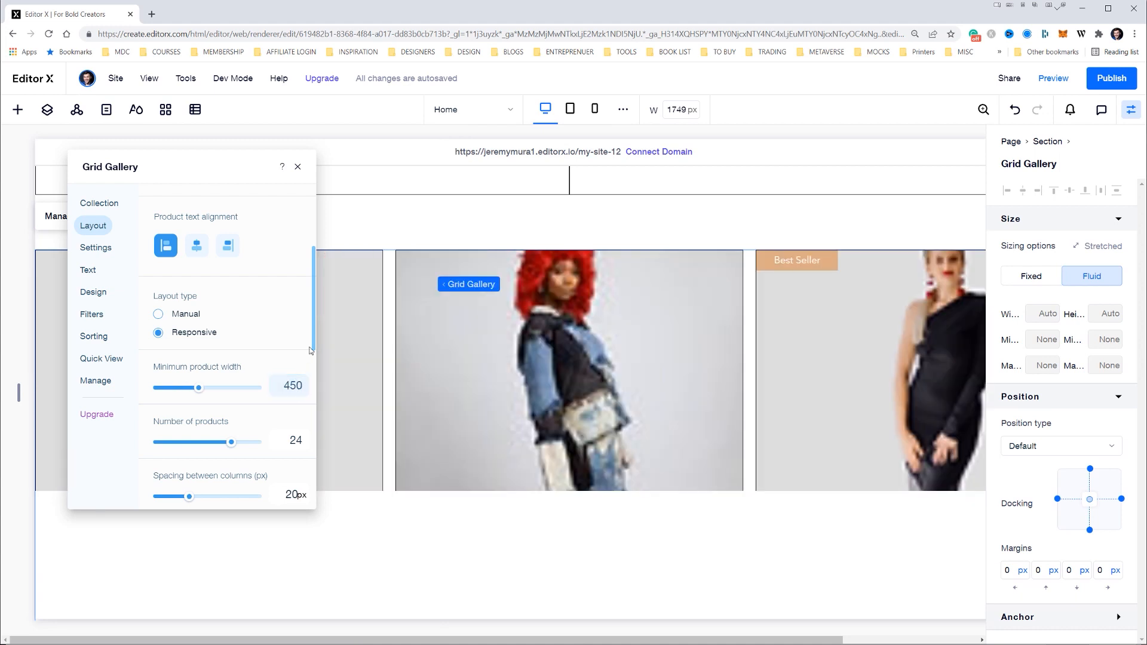
left_click(1131, 109)
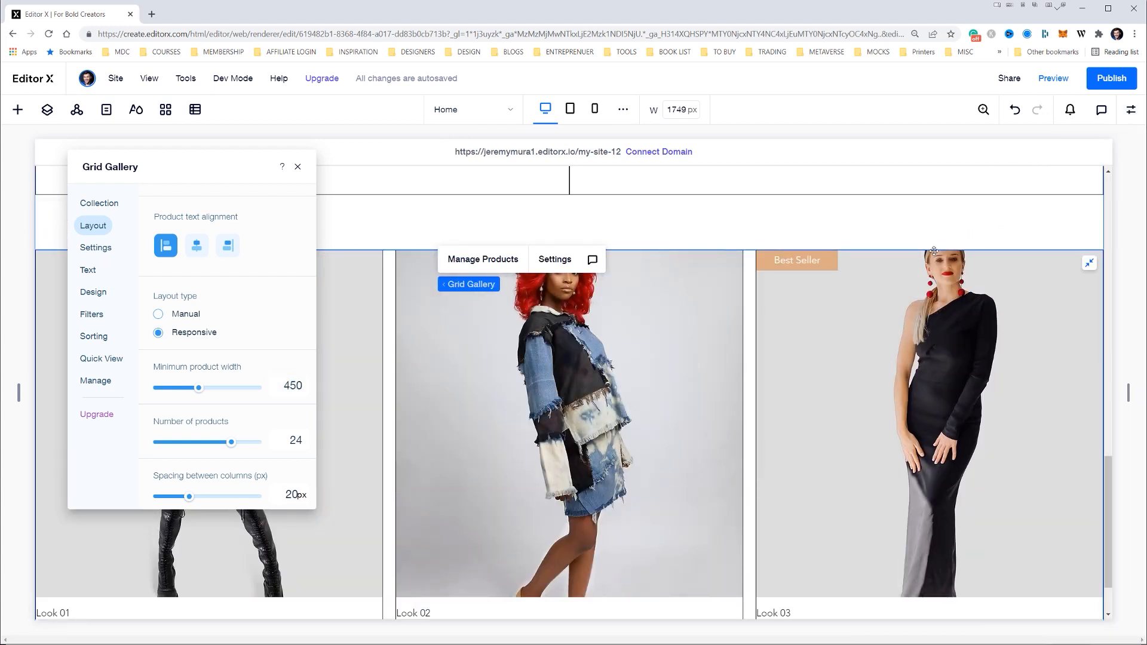
Limit the gallery to 3 products and set the spacing between rows to 0 px
left_click(294, 439)
type("3")
key("Return")
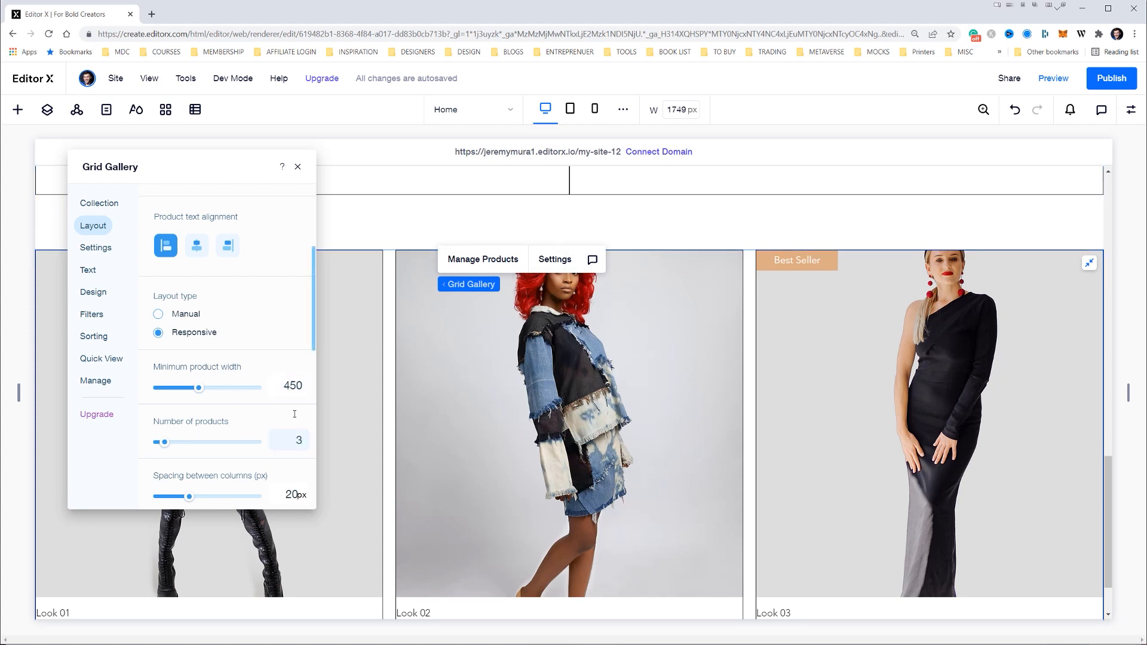
scroll(295, 418, "down", 2)
left_click(291, 437)
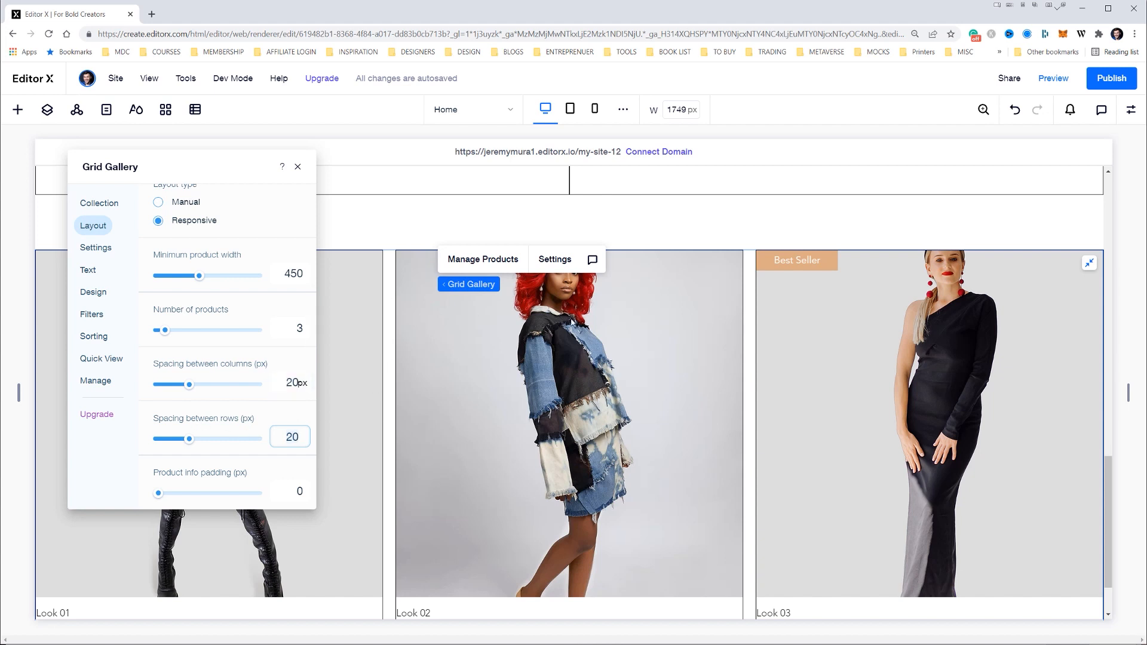
type("0")
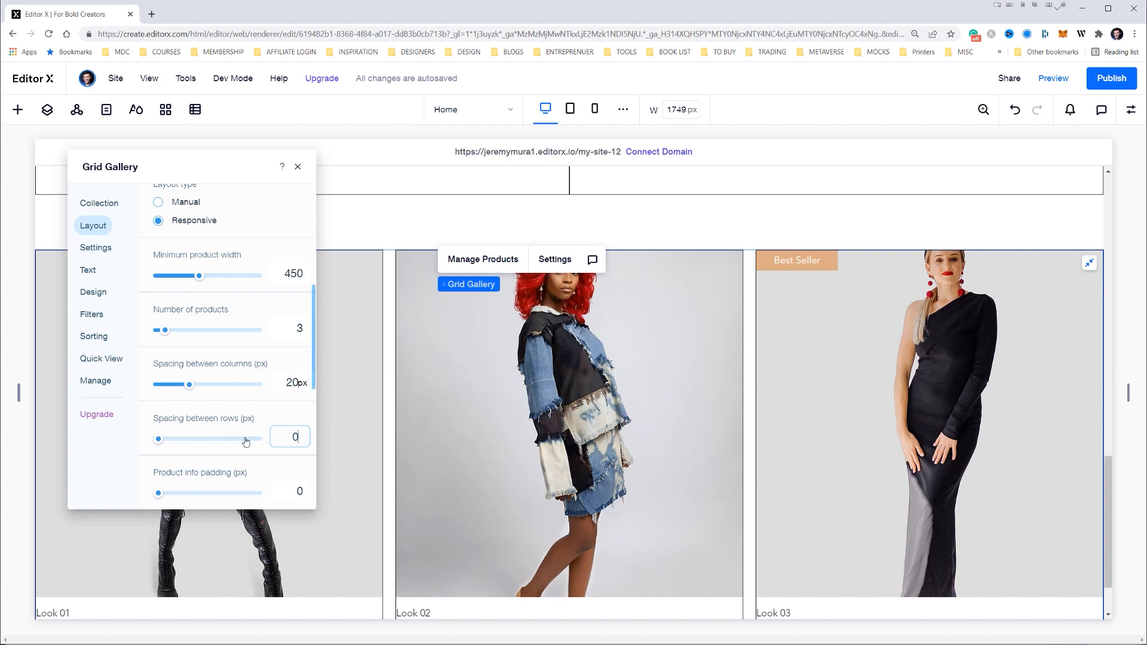
key("Return")
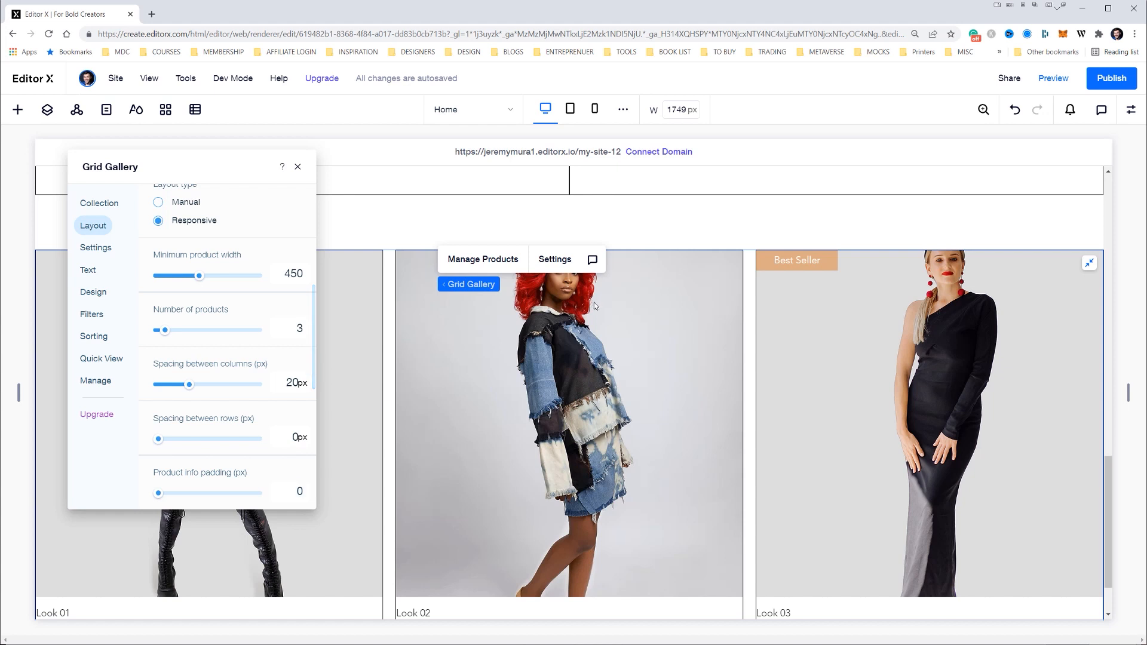
scroll(363, 254, "down", 1)
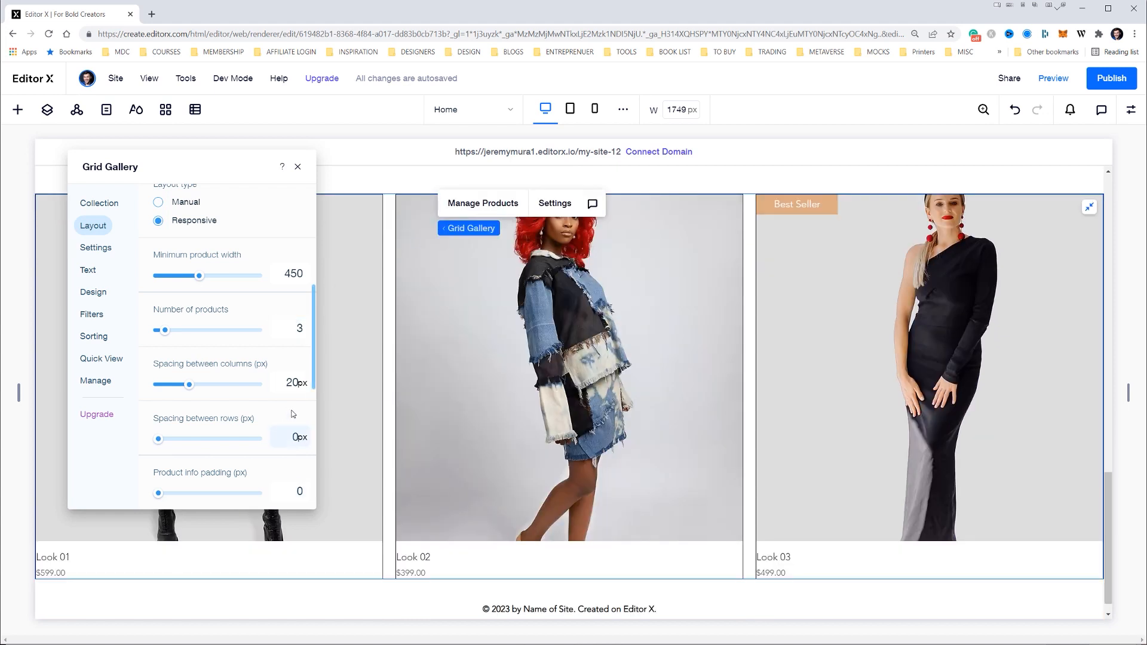
Set the grid gallery's spacing between columns to 0 px
left_click(288, 384)
type("0")
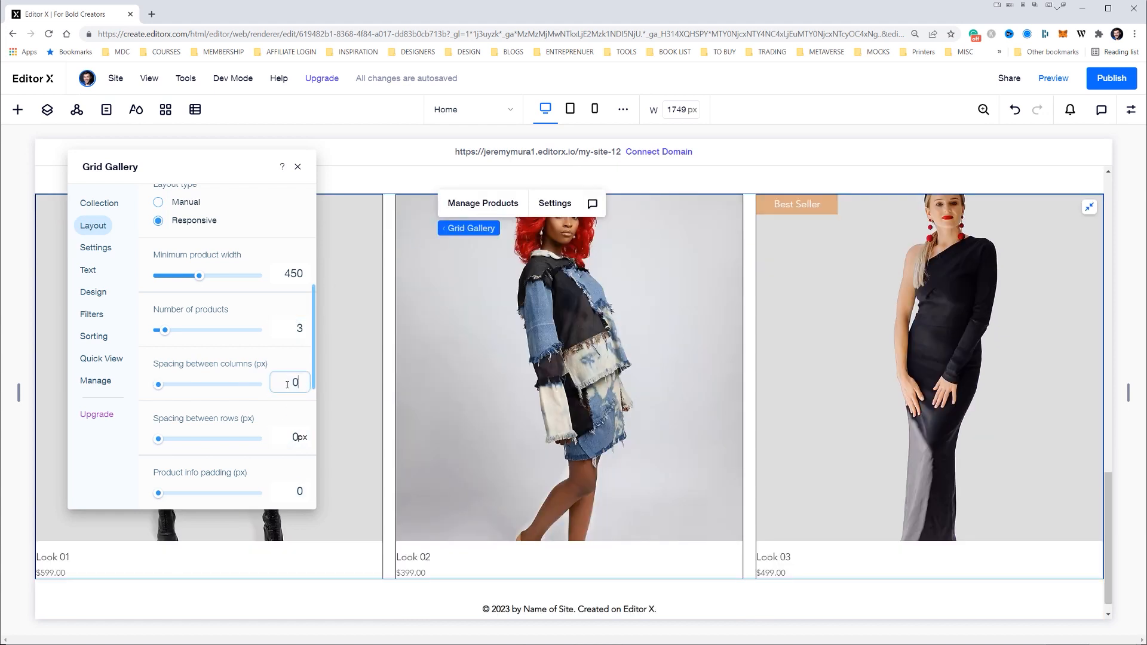
key("Return")
scroll(417, 528, "down", 1)
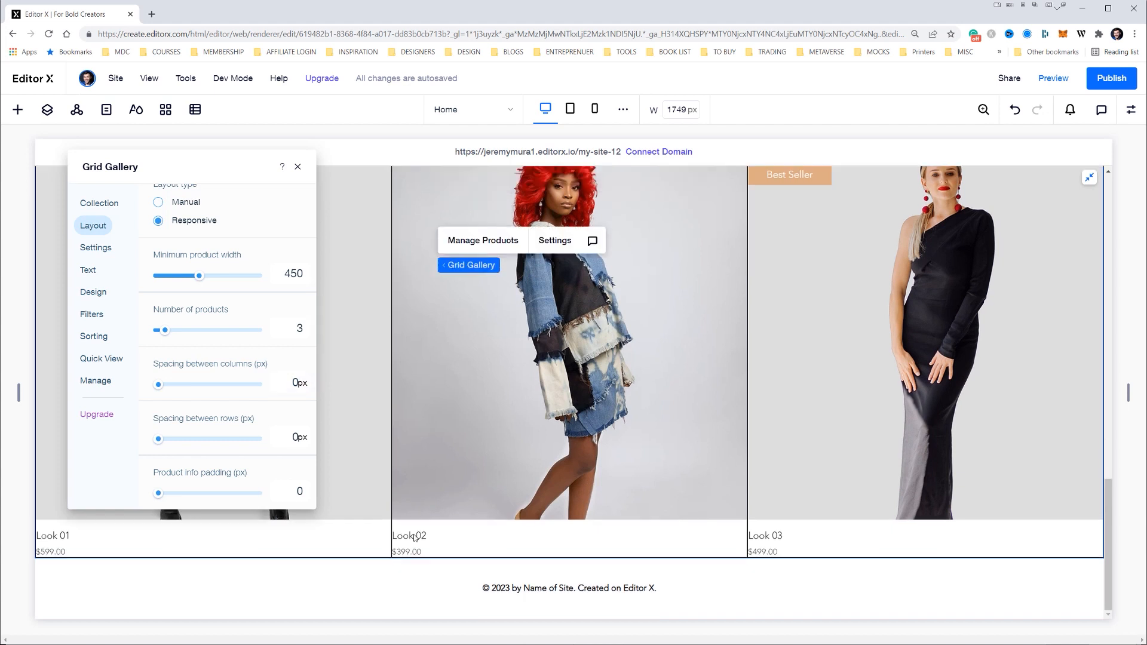
Set the gallery's product info padding to 20 px and check the spacing around the product names and prices
scroll(225, 447, "down", 1)
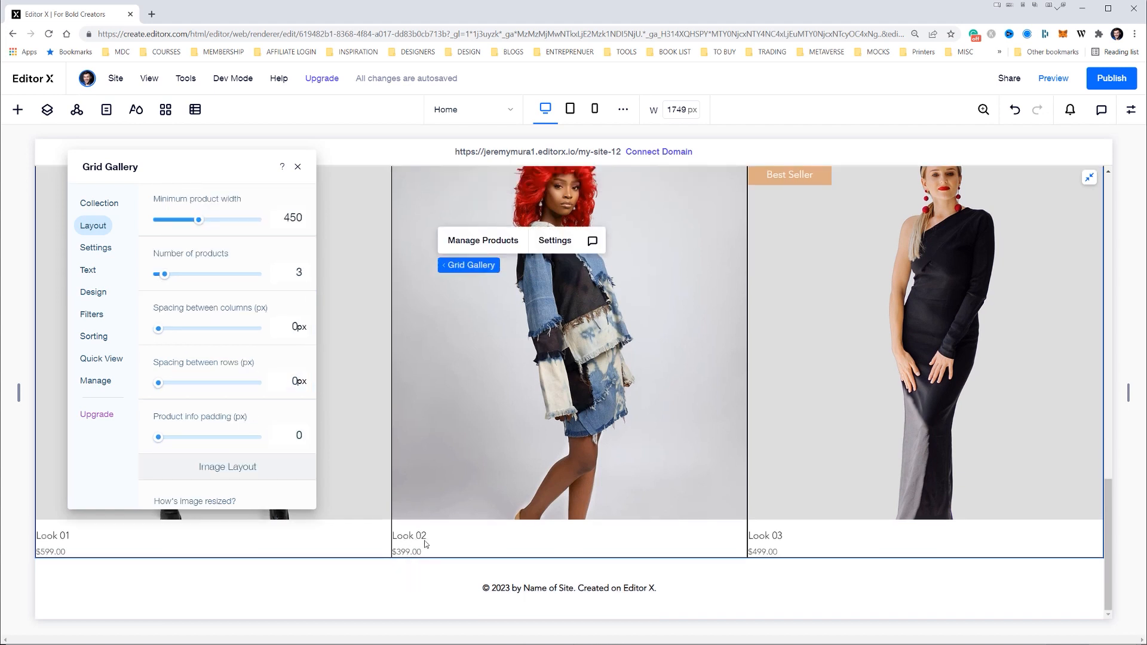
left_click(288, 431)
type("2")
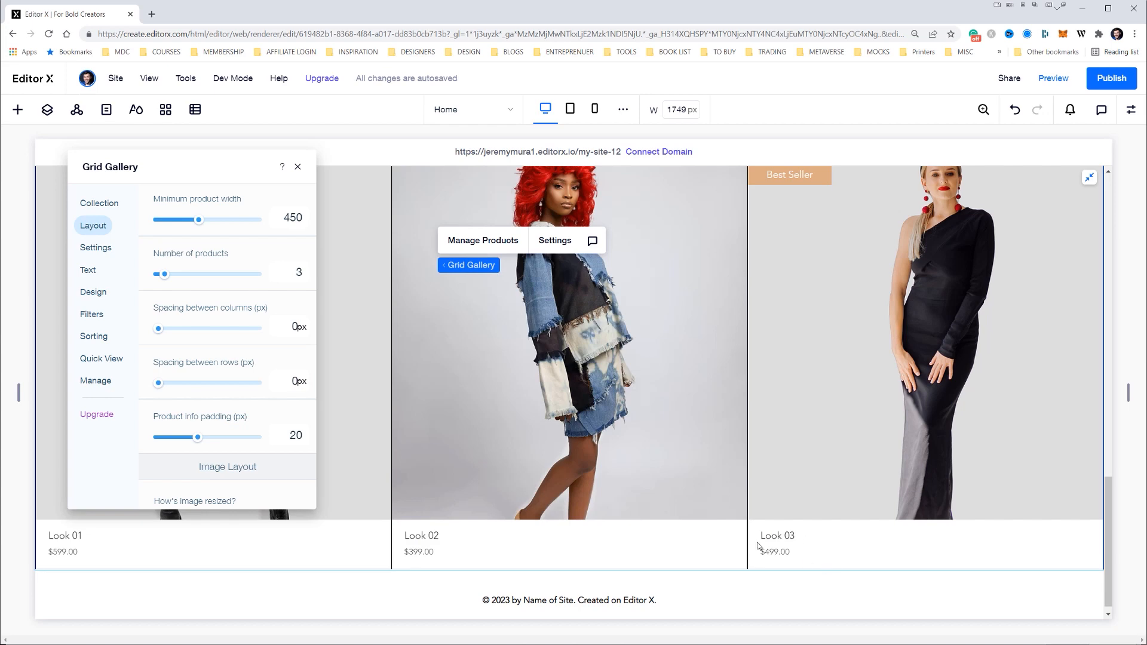
scroll(600, 502, "down", 1)
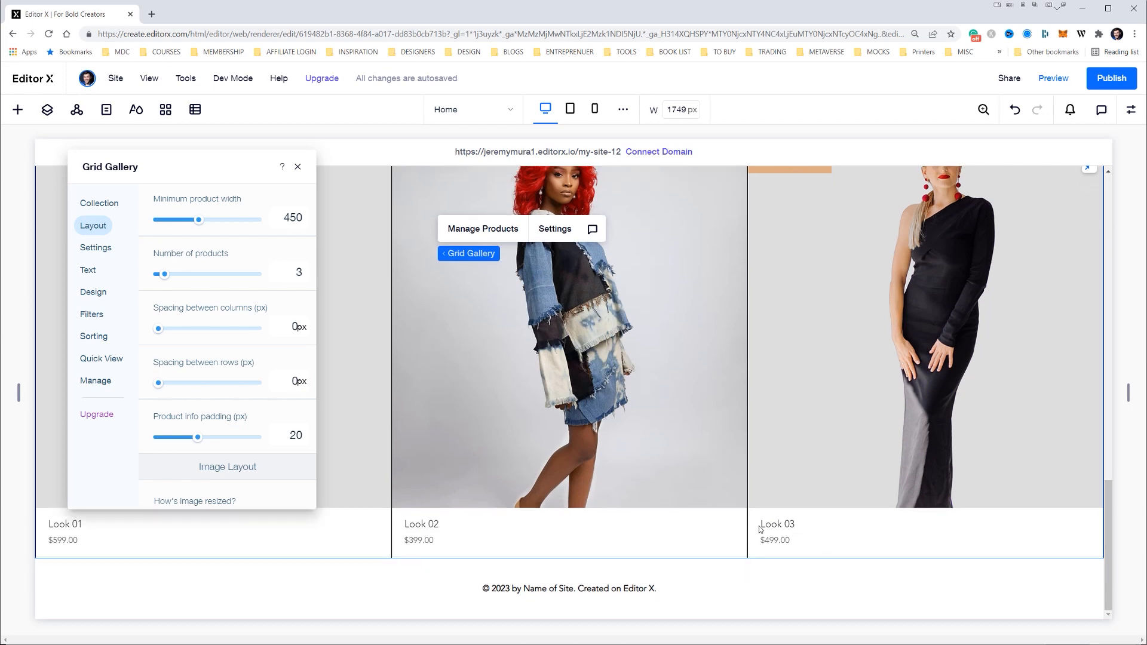
scroll(774, 532, "up", 5)
scroll(780, 522, "down", 3)
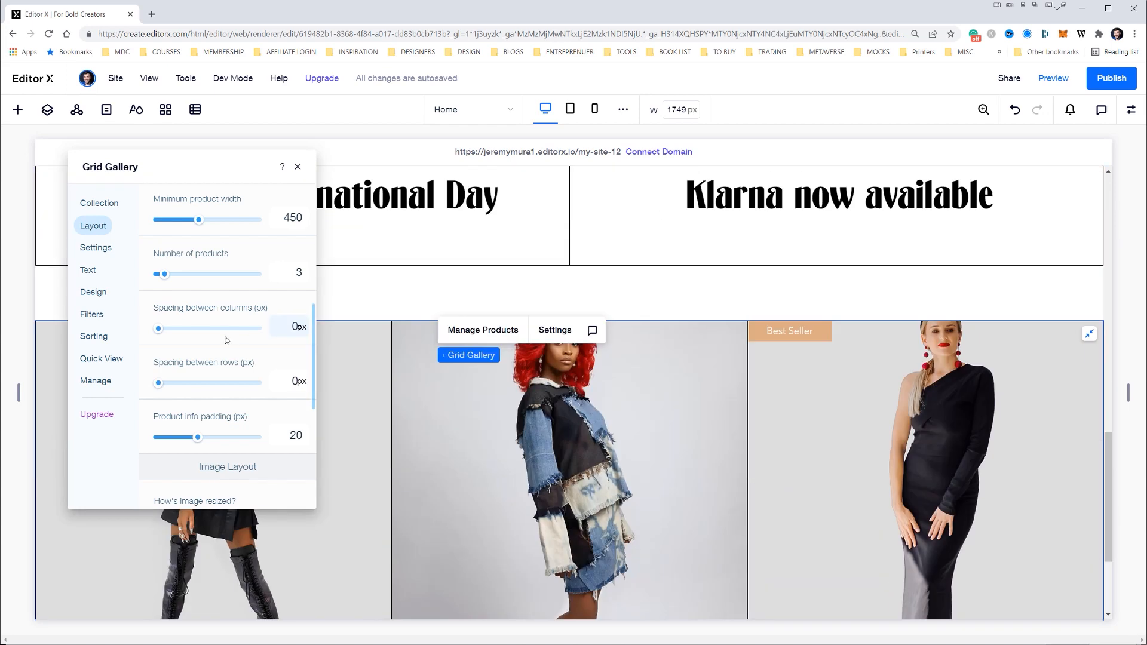
scroll(655, 372, "down", 3)
scroll(654, 372, "up", 3)
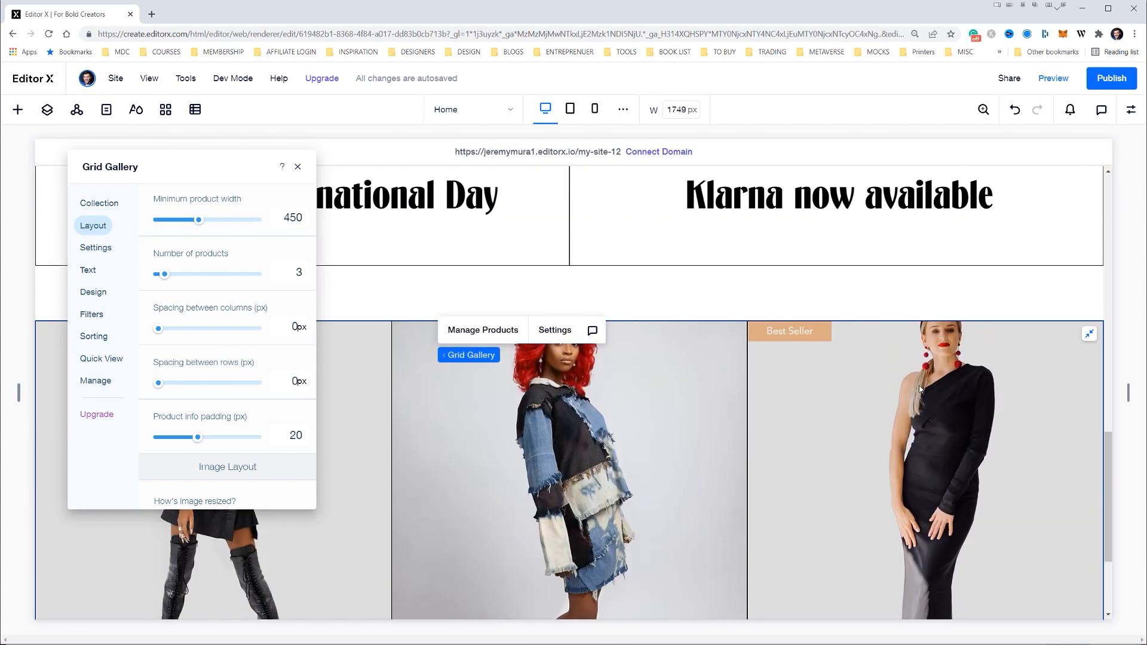
Try centring the product text under the gallery images and return it to left alignment
scroll(243, 333, "up", 3)
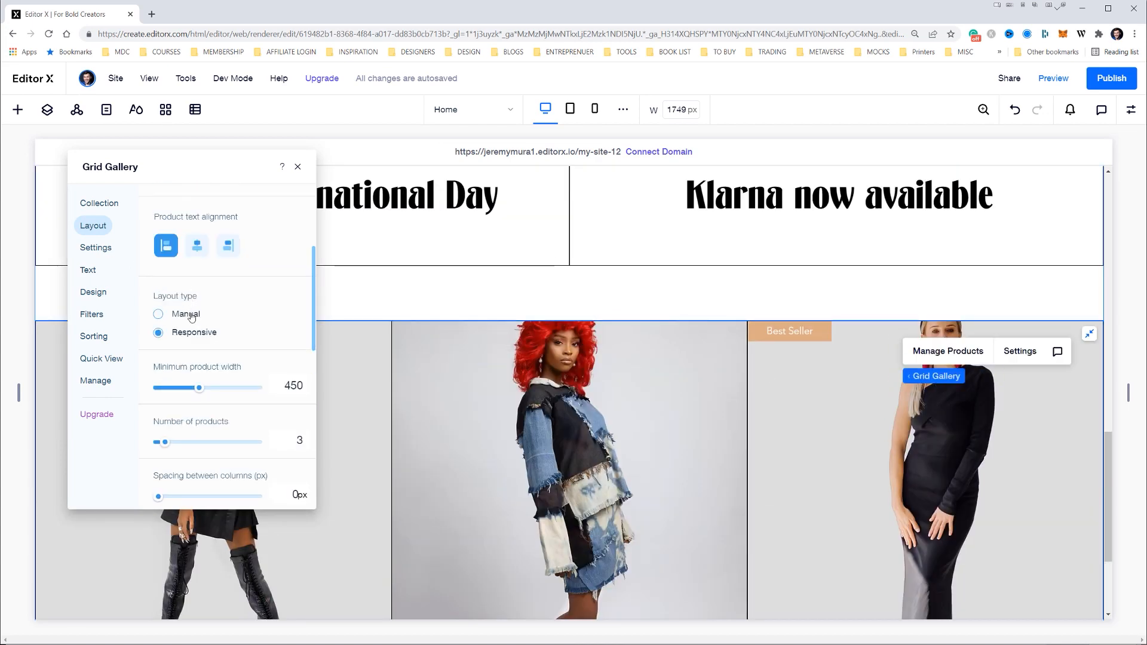
scroll(196, 251, "up", 2)
scroll(196, 251, "down", 2)
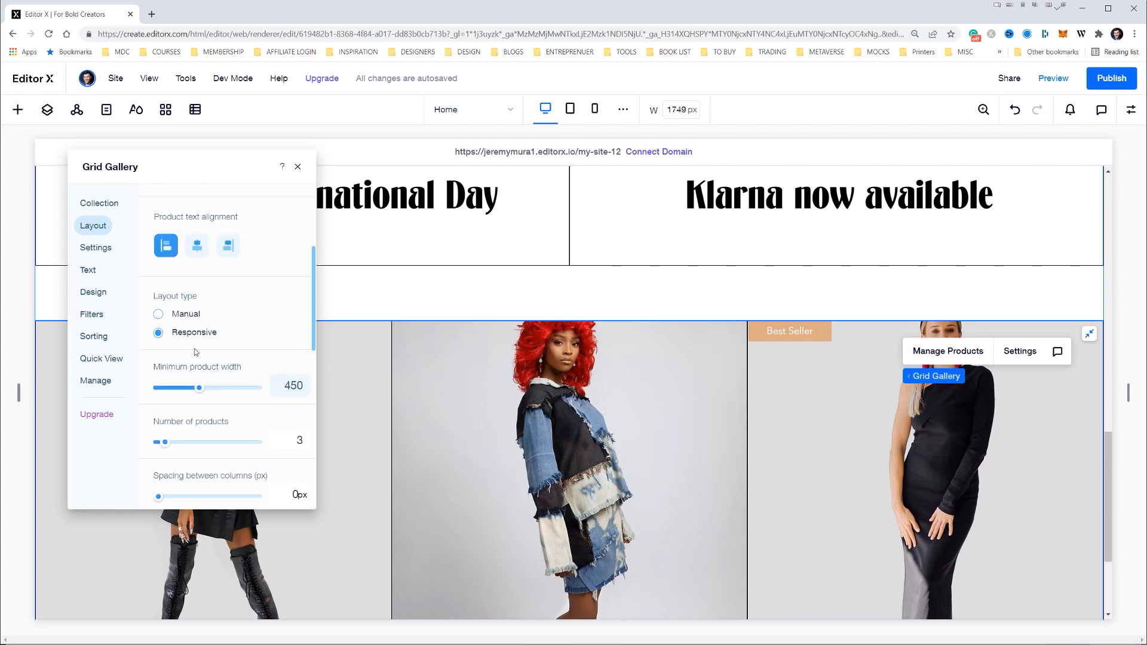
left_click(196, 247)
scroll(431, 403, "down", 3)
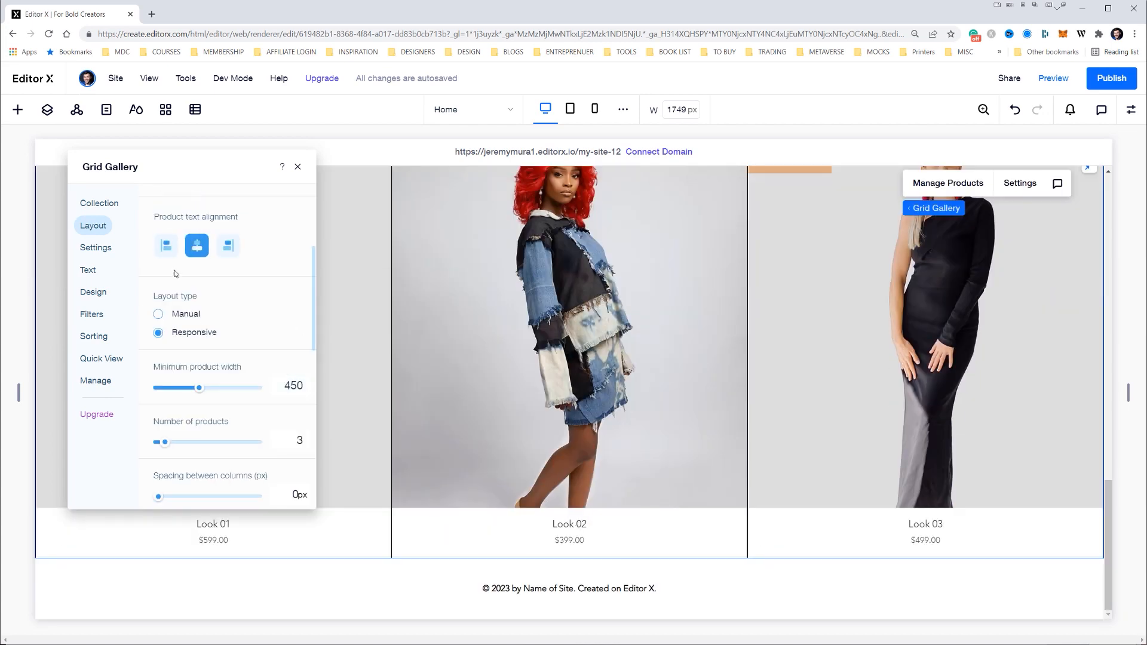
left_click(166, 245)
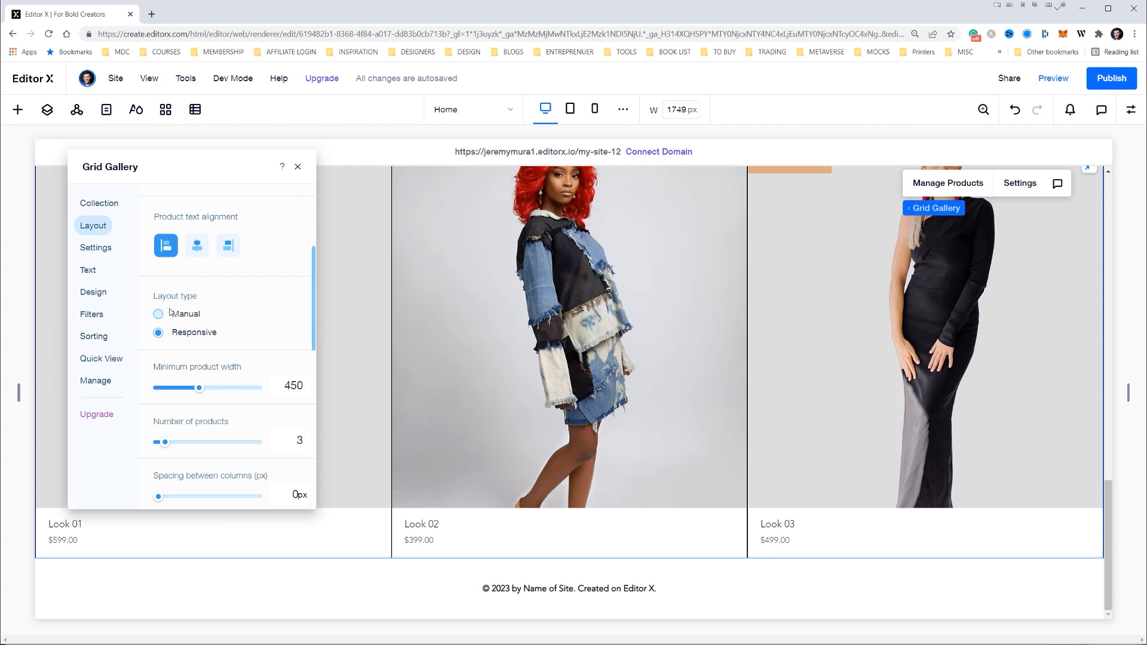
Review the product display styles and try the name and price divider option in the gallery's settings
scroll(242, 328, "up", 3)
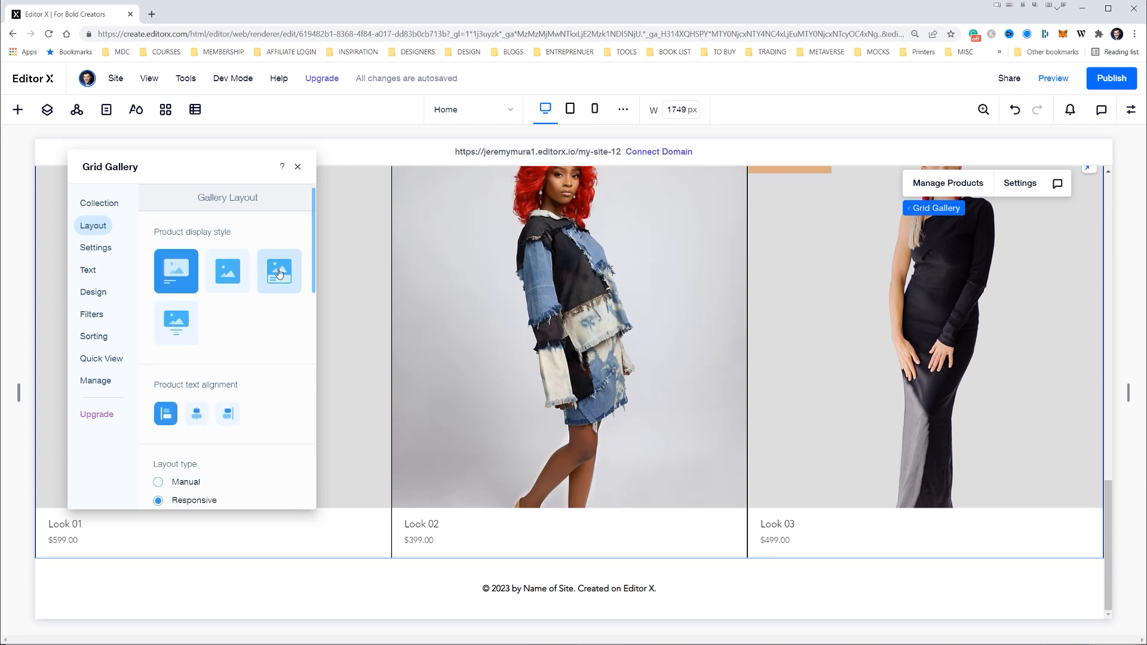
scroll(247, 300, "up", 2)
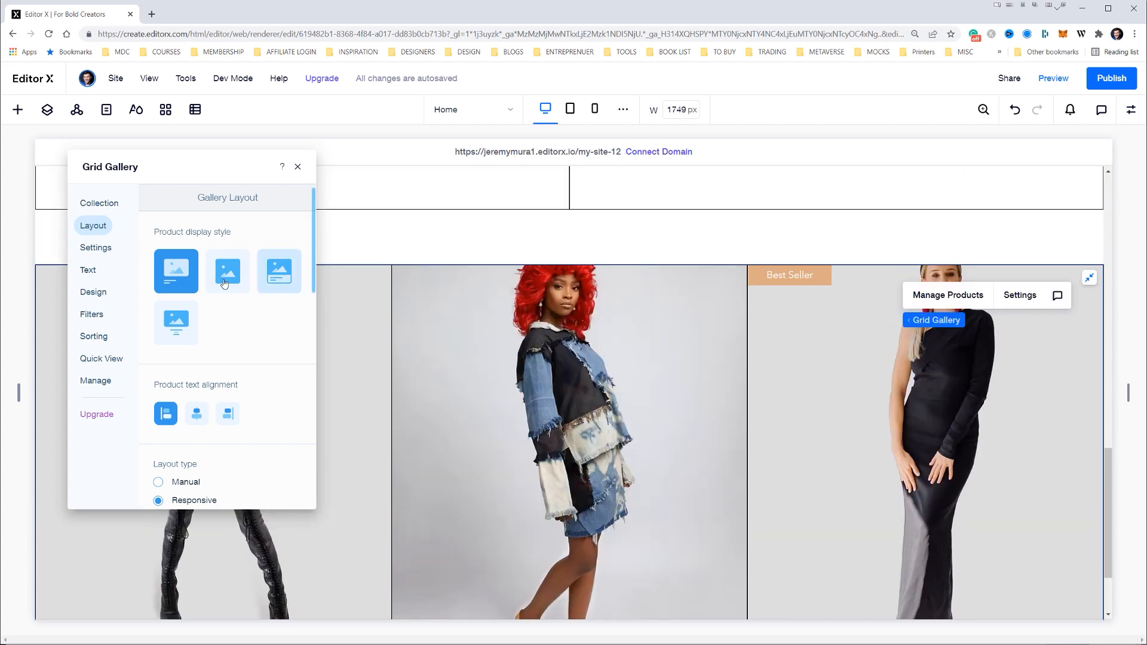
scroll(668, 357, "down", 2)
scroll(668, 357, "down", 1)
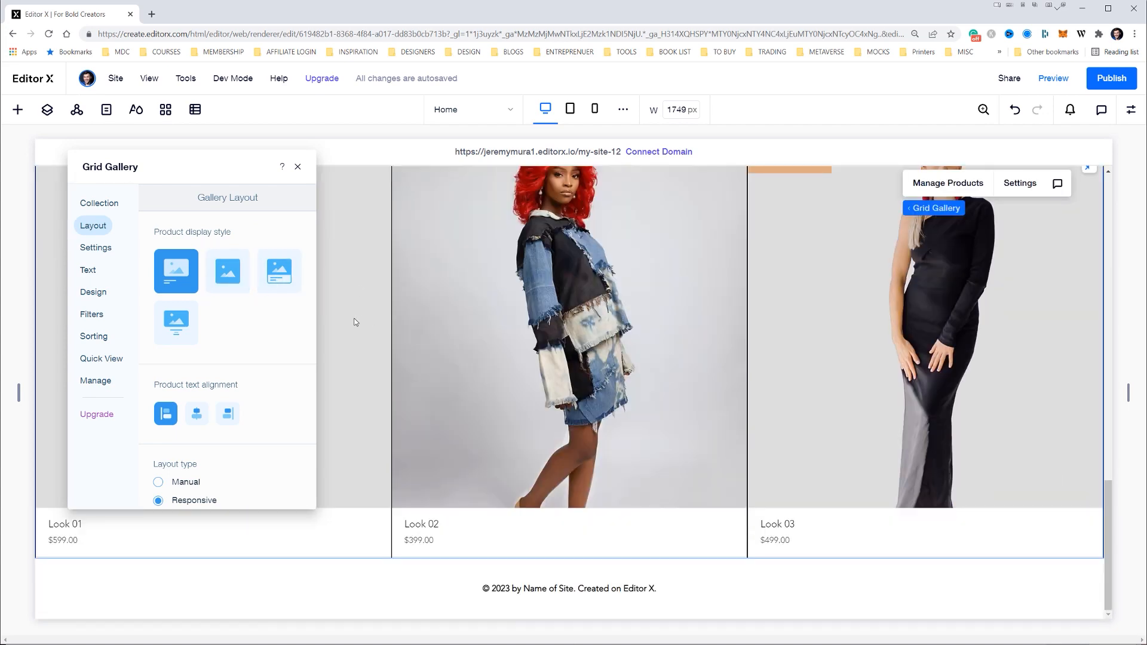
left_click(97, 250)
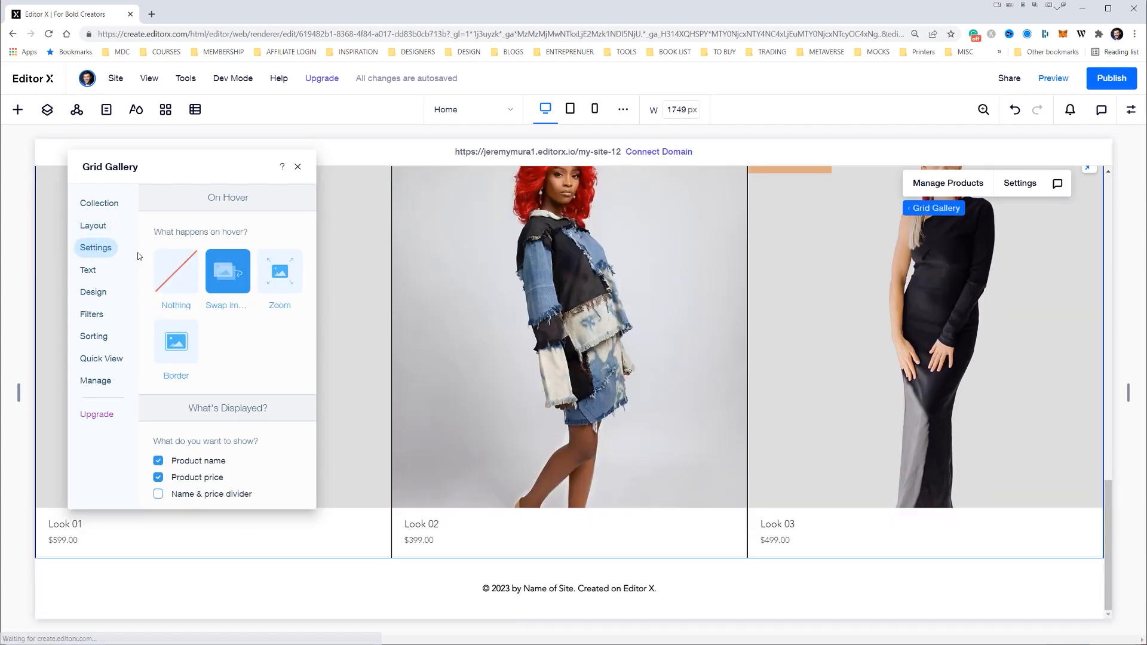
scroll(224, 239, "down", 1)
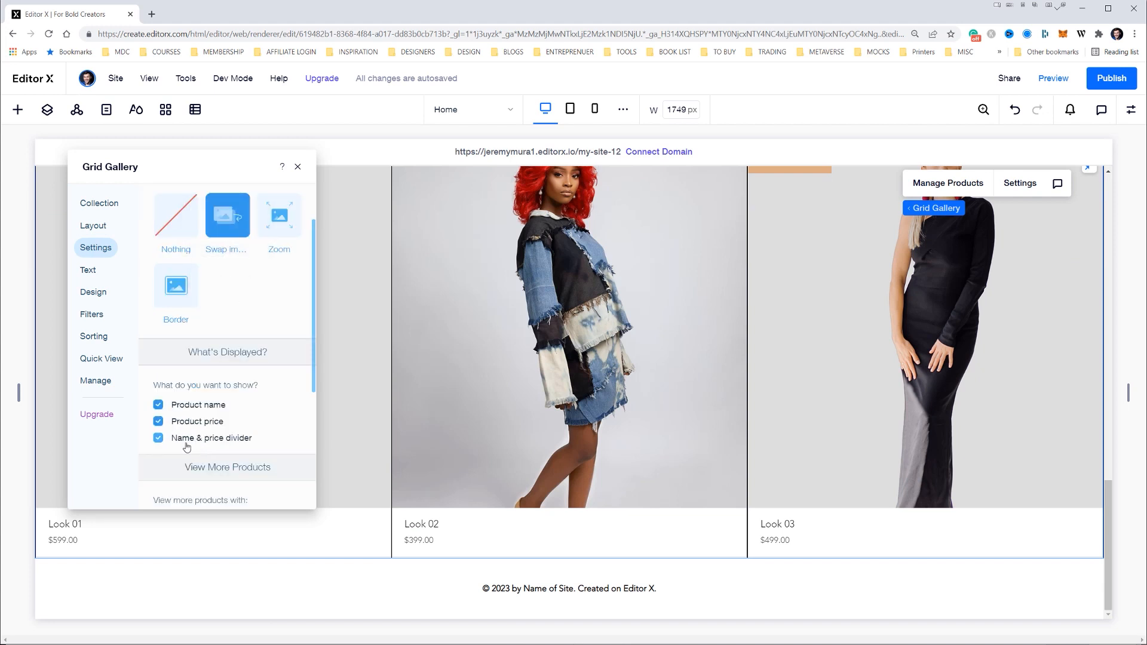
left_click(175, 441)
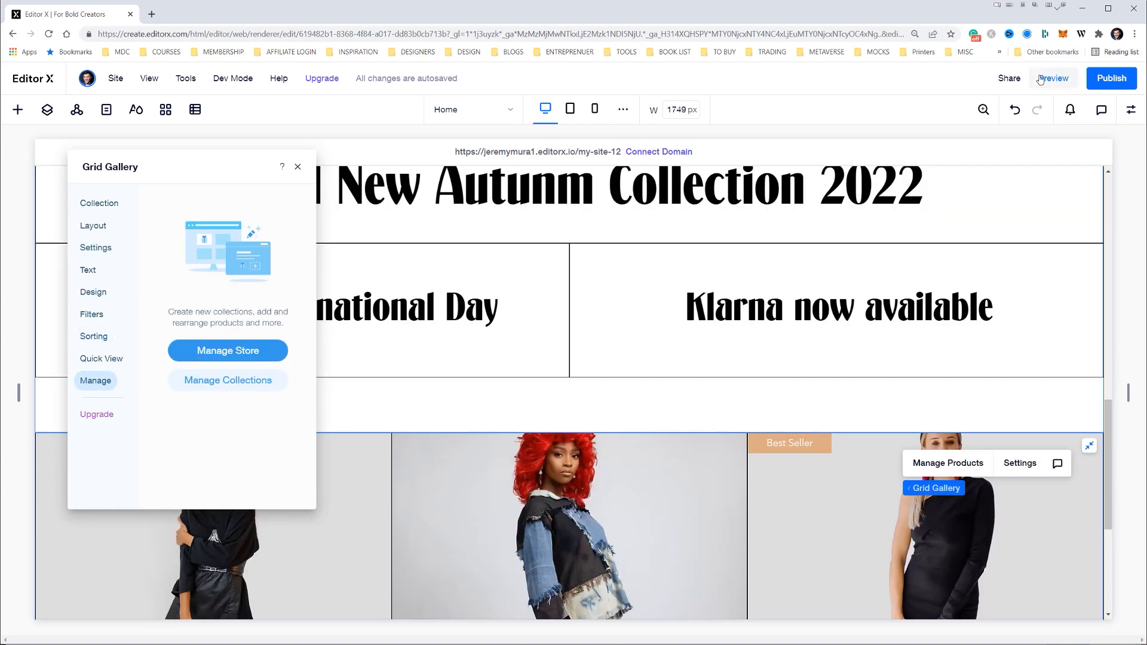
Preview the site and open the Look 02 product from the home page gallery
left_click(1040, 79)
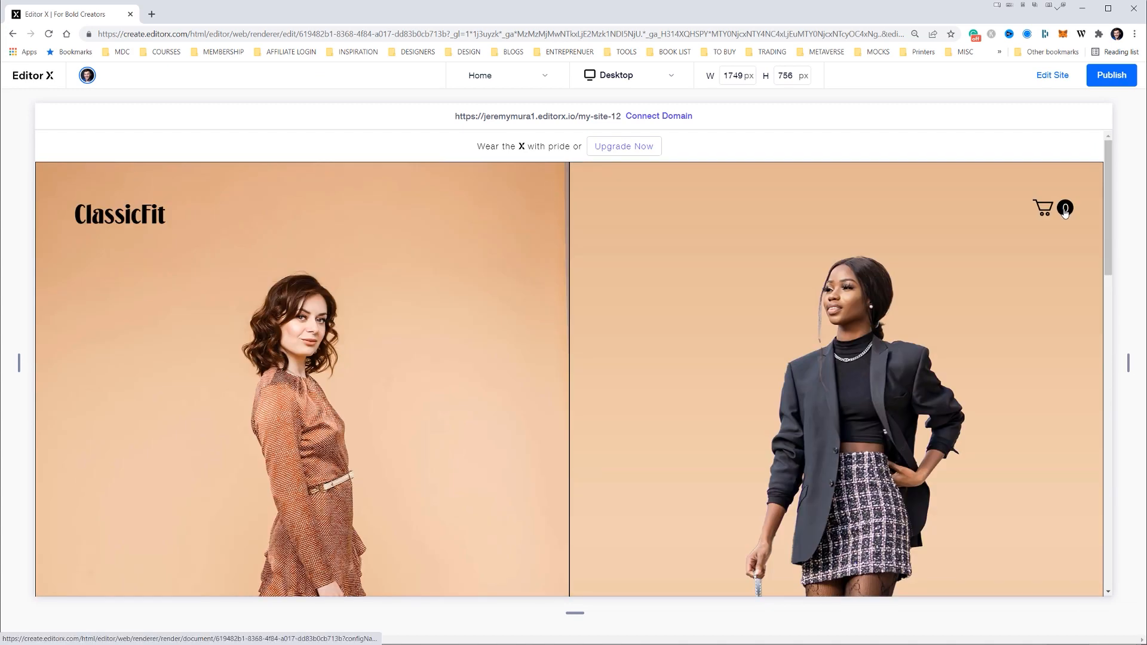
scroll(661, 303, "down", 15)
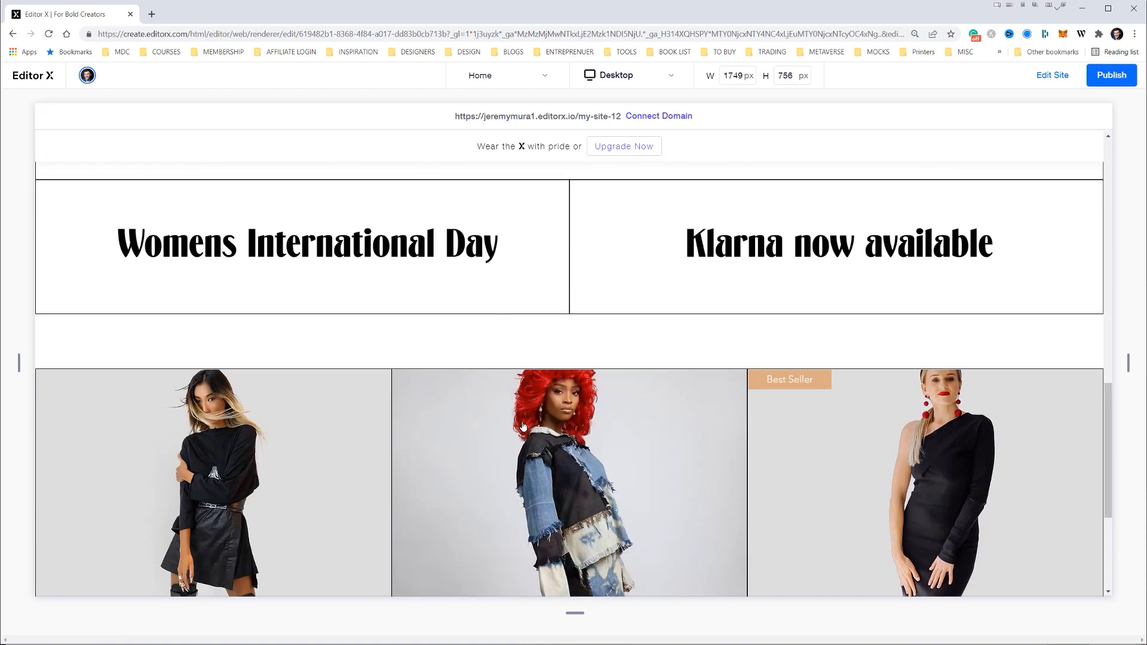
scroll(522, 425, "down", 4)
left_click(572, 345)
left_click(572, 453)
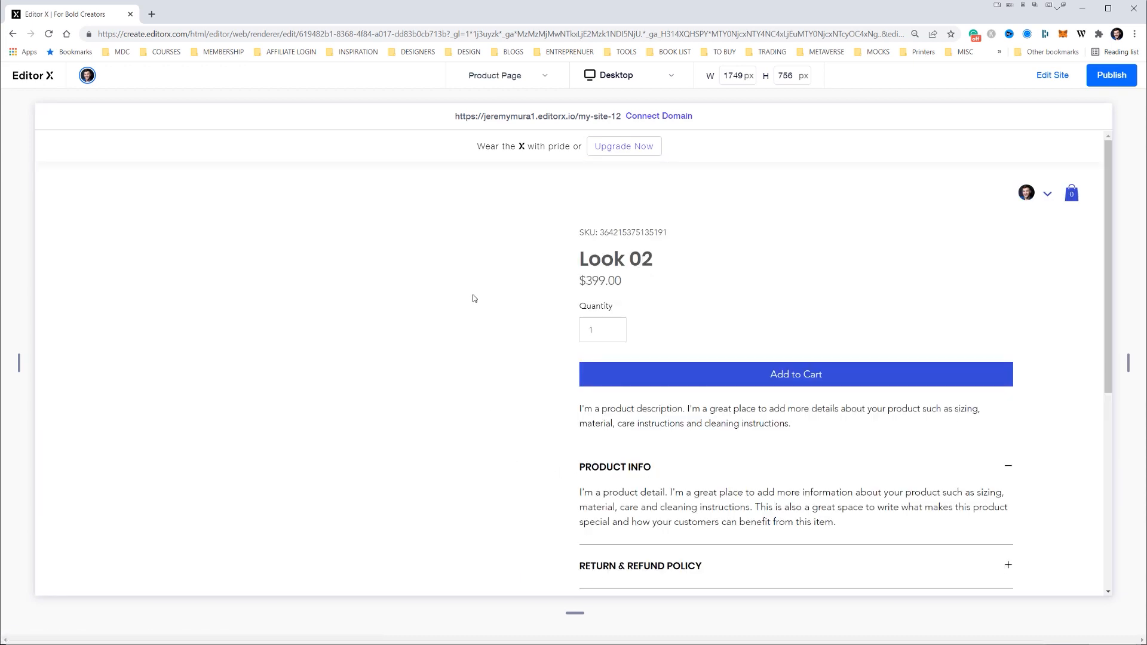
Examine the Look 02 product page, including its image, description, policy sections and share links
scroll(691, 328, "down", 6)
scroll(743, 397, "up", 6)
left_click_drag(841, 492, 558, 417)
scroll(645, 410, "down", 6)
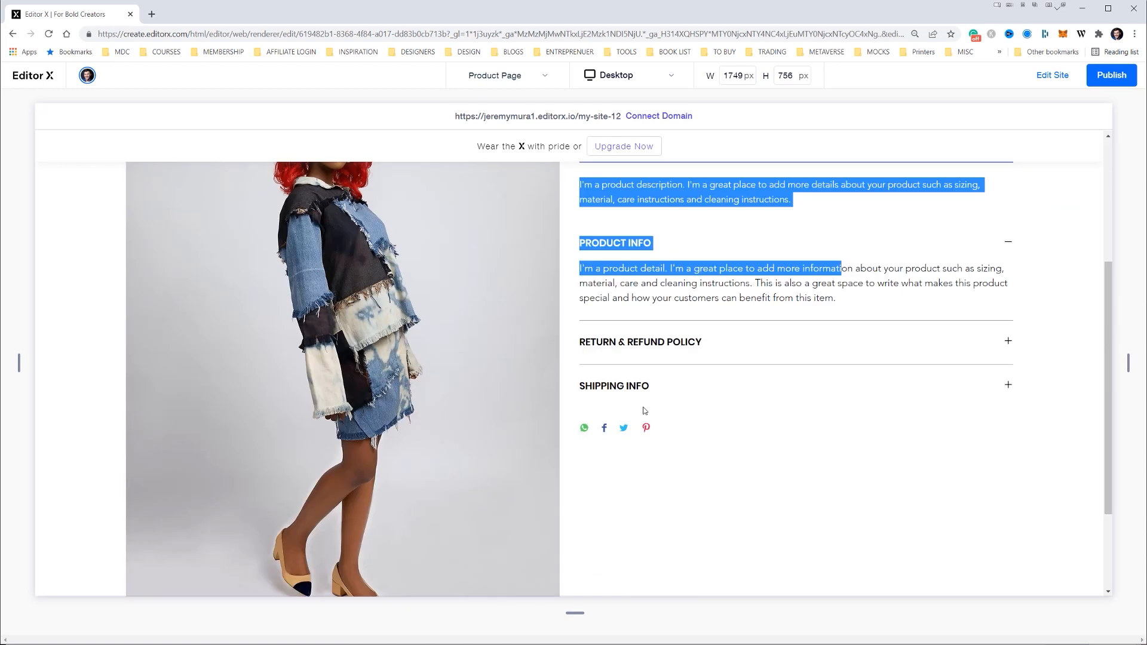
left_click(466, 413)
scroll(412, 389, "up", 6)
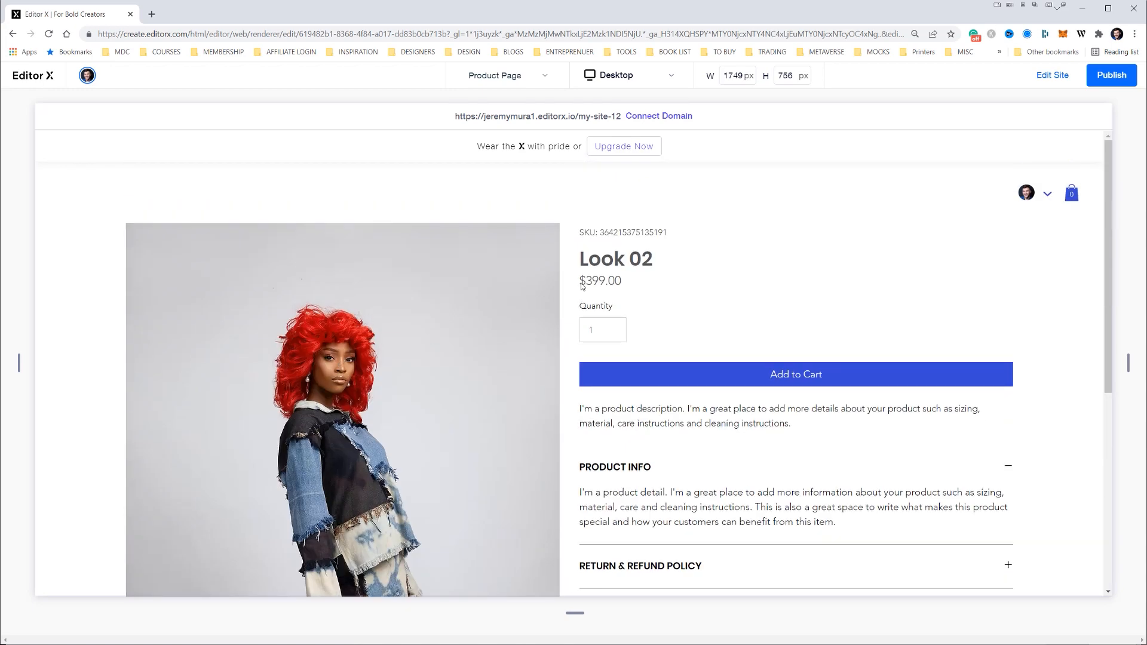
scroll(426, 339, "down", 1)
Leave the preview, dismiss the publish prompt with the option not to ask again, and return to the Home page
left_click(1052, 75)
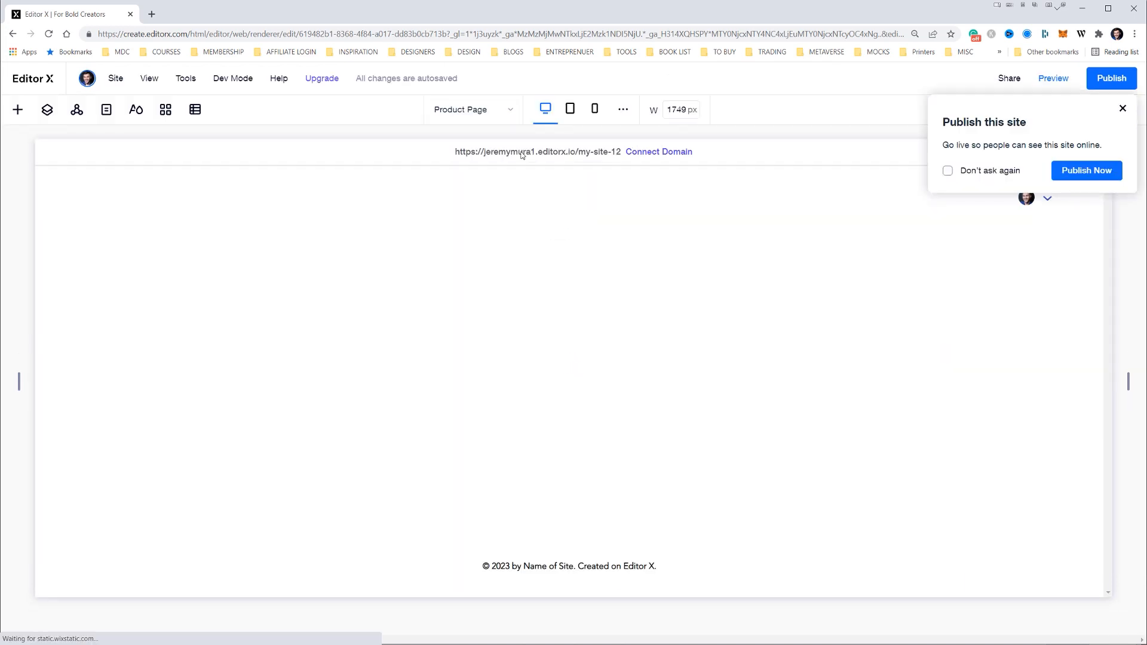
left_click(949, 172)
left_click(1122, 108)
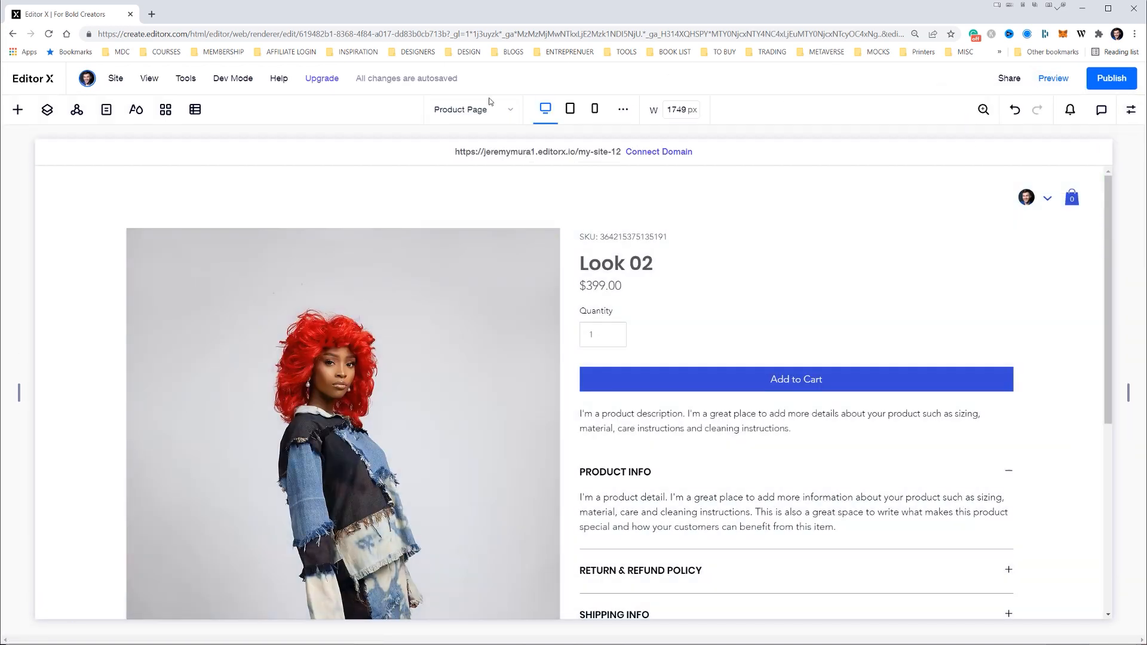
left_click(472, 109)
left_click(451, 134)
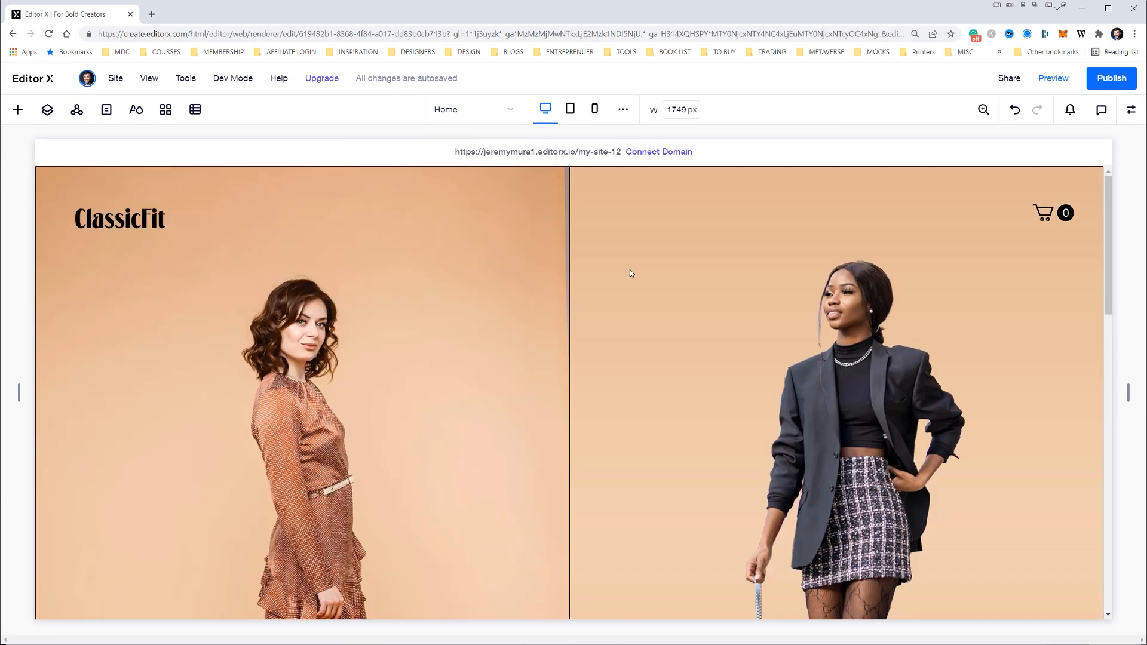
Try to shorten the Layouter holding the headline boxes to close the empty gap above the product gallery
scroll(647, 288, "down", 5)
scroll(652, 290, "down", 10)
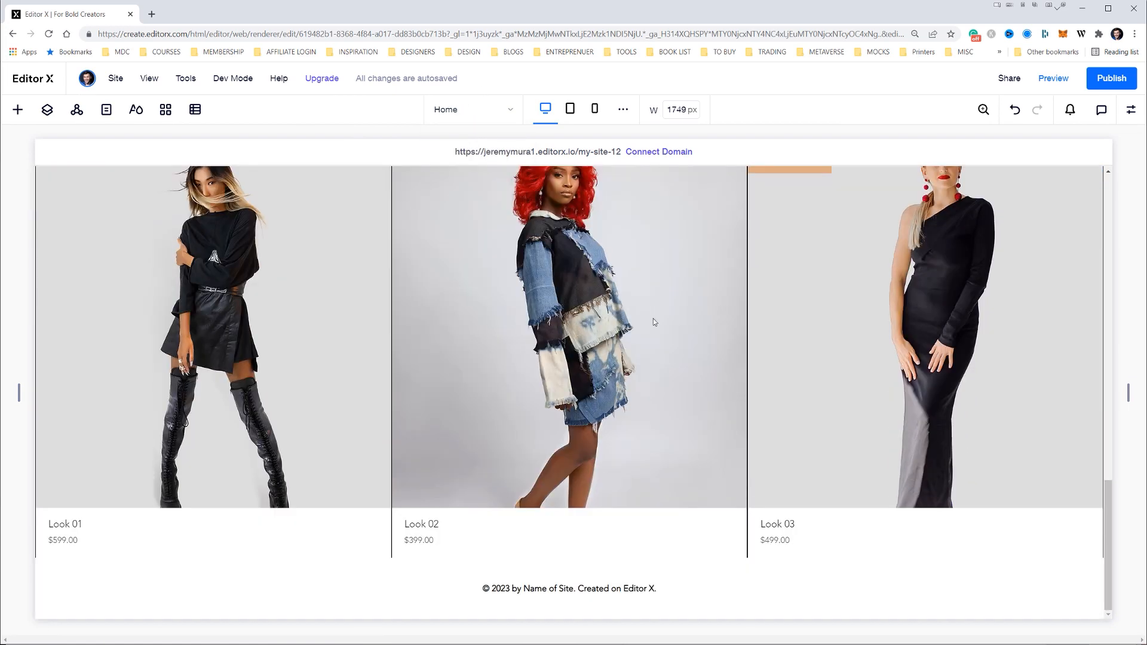
scroll(569, 558, "up", 5)
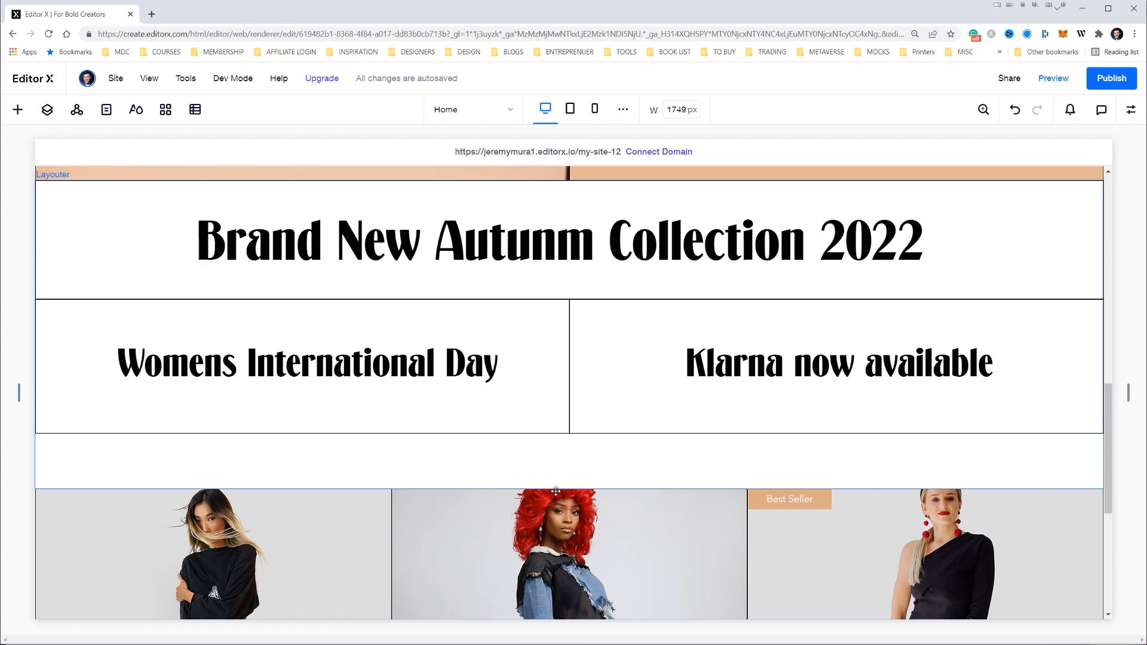
left_click(596, 486)
left_click_drag(570, 490, 575, 382)
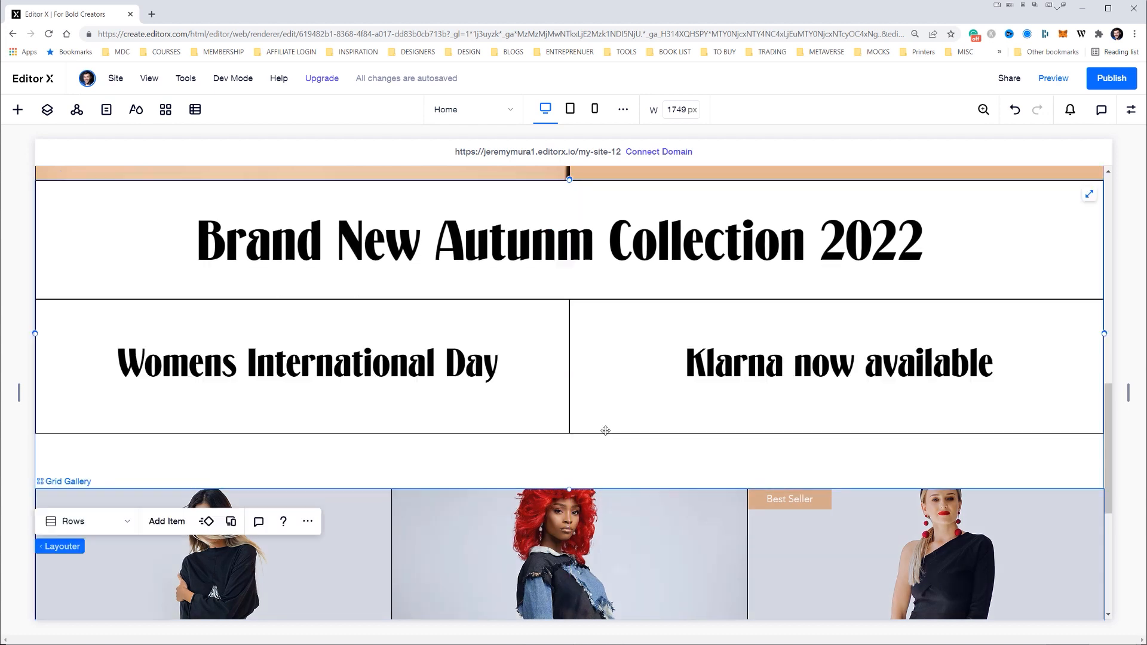
Select the product grid gallery and open its settings at the image layout options
left_click(598, 508)
scroll(598, 508, "down", 6)
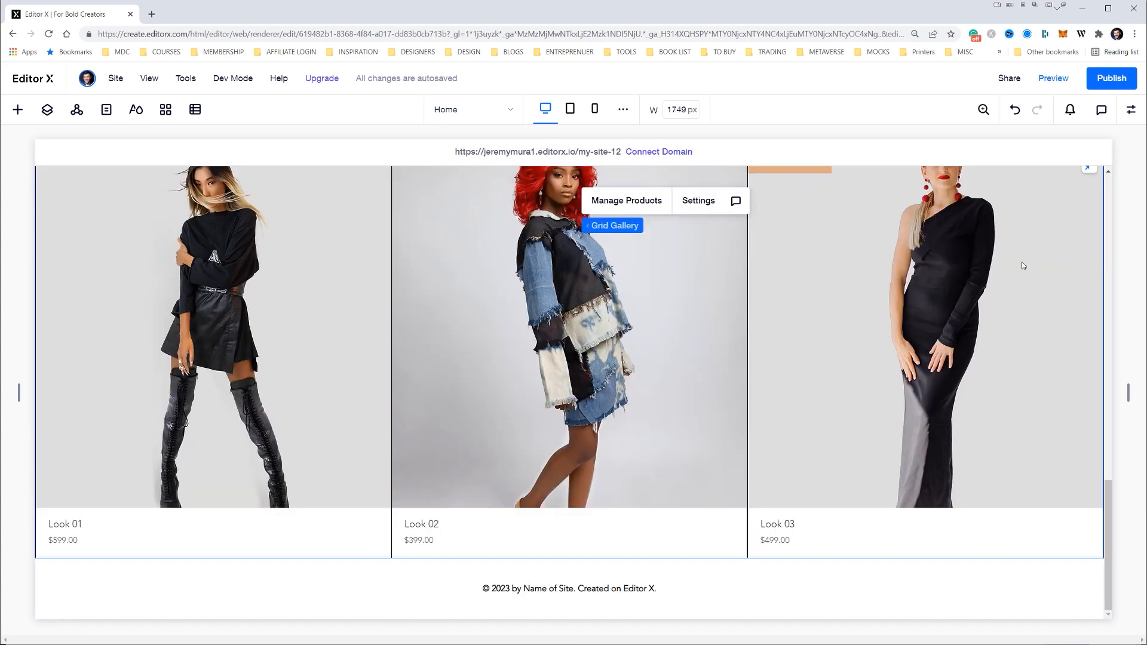
left_click(544, 557)
left_click(667, 356)
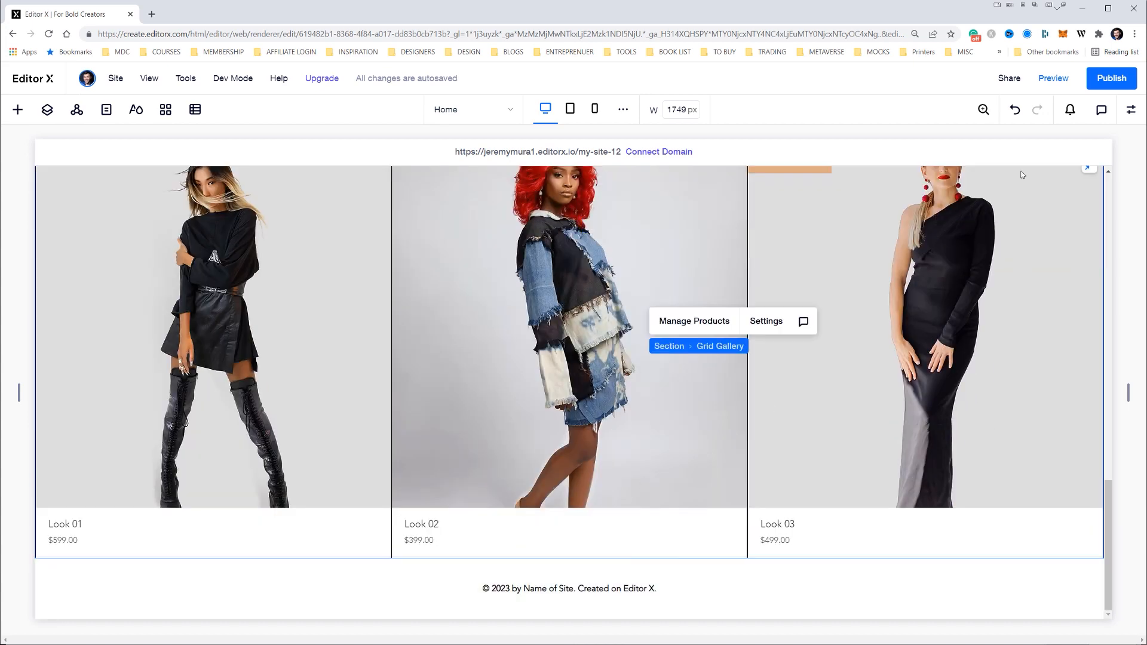
left_click(766, 321)
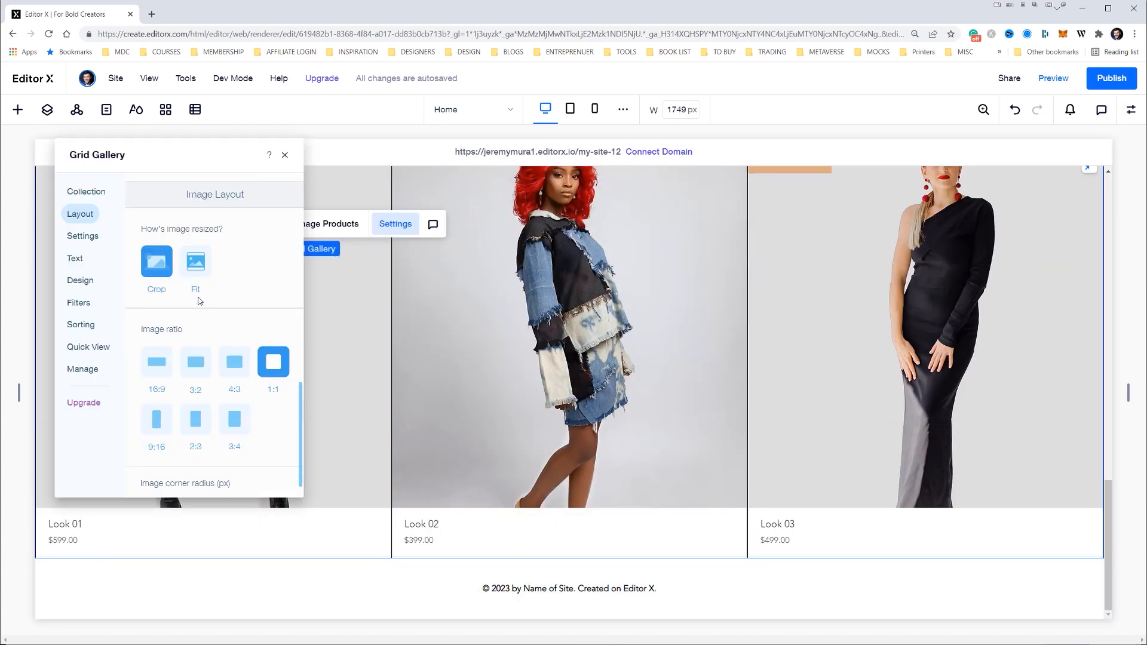
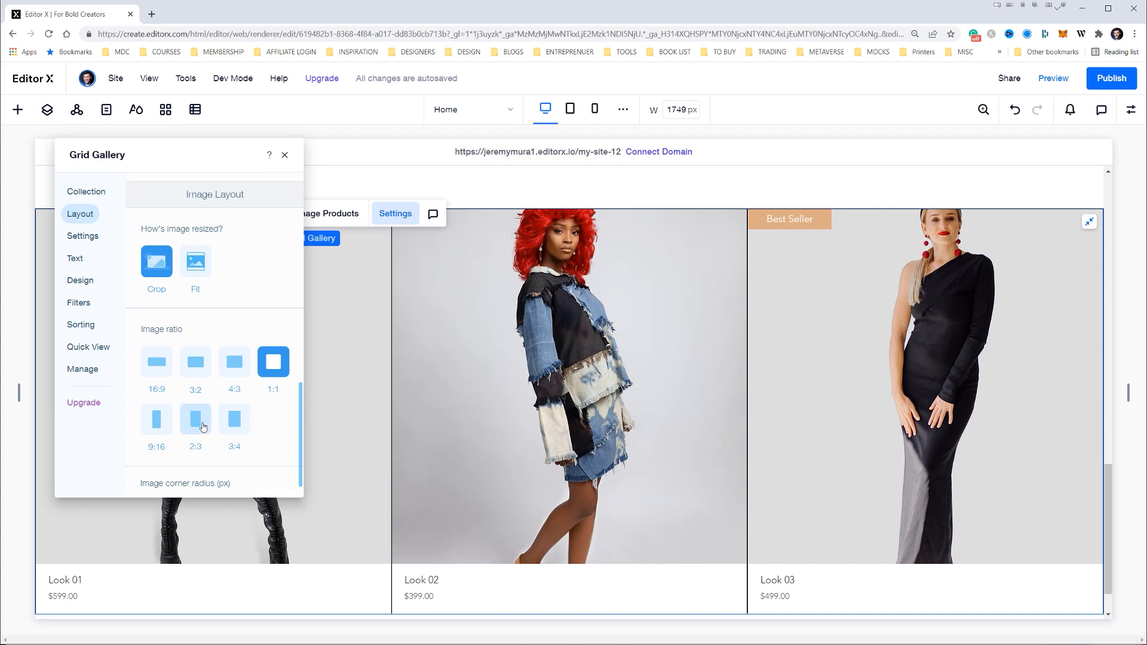
Set the product gallery's image ratio to 2:3, close its settings and check the taller look images
left_click(199, 426)
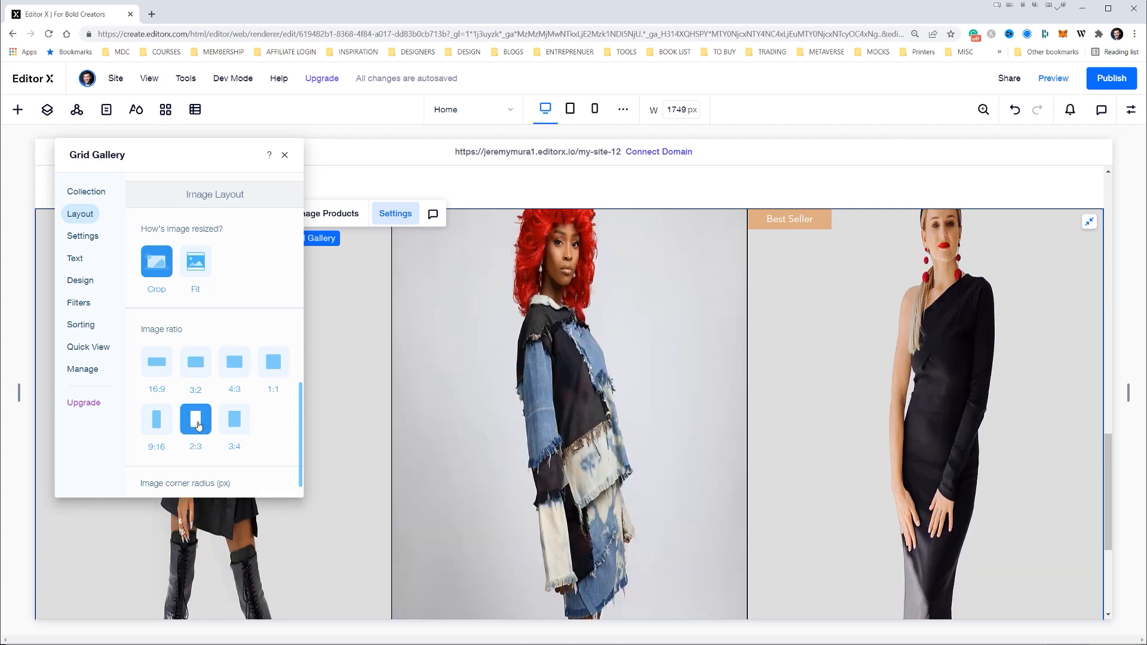
scroll(659, 393, "down", 3)
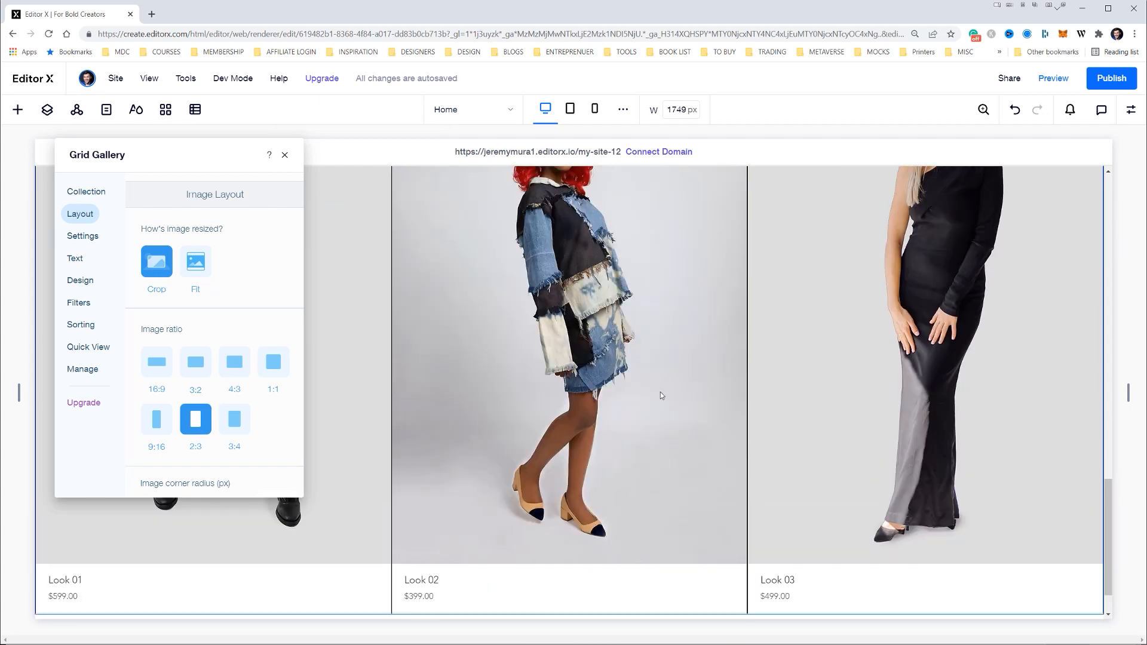
scroll(661, 392, "up", 6)
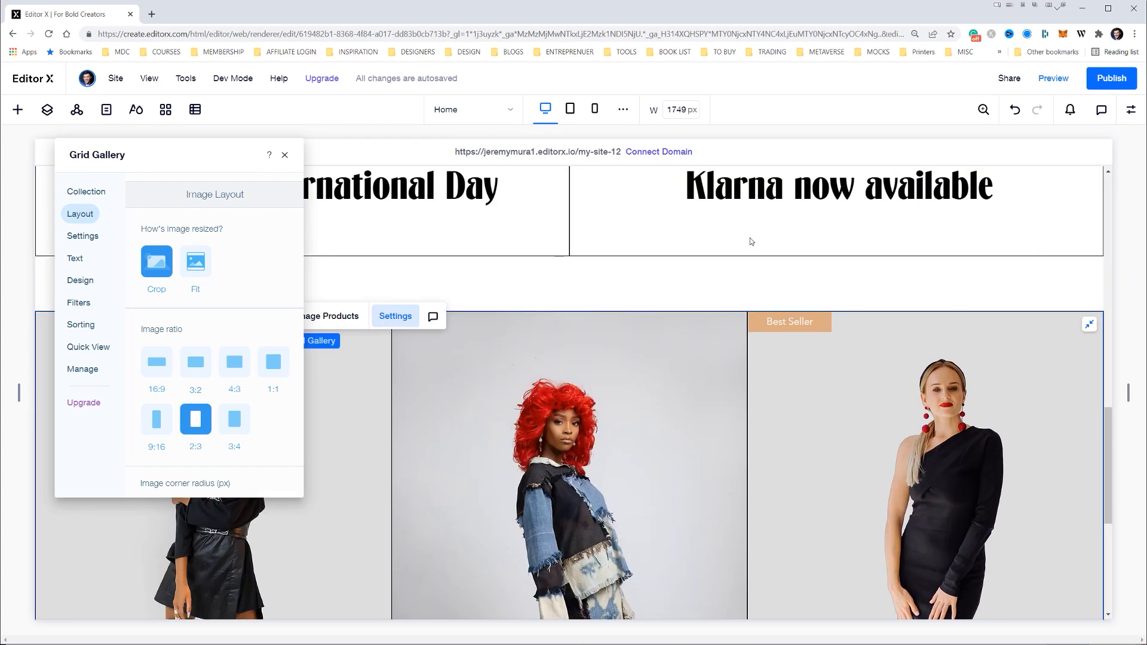
scroll(534, 384, "down", 6)
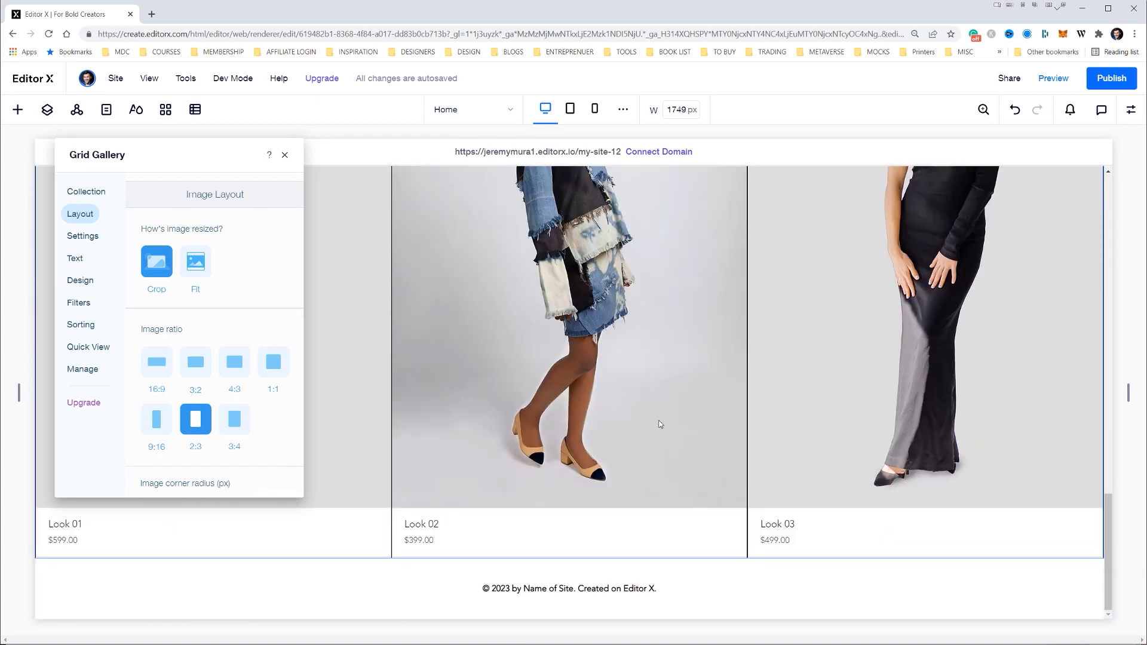
left_click(285, 155)
scroll(819, 281, "up", 6)
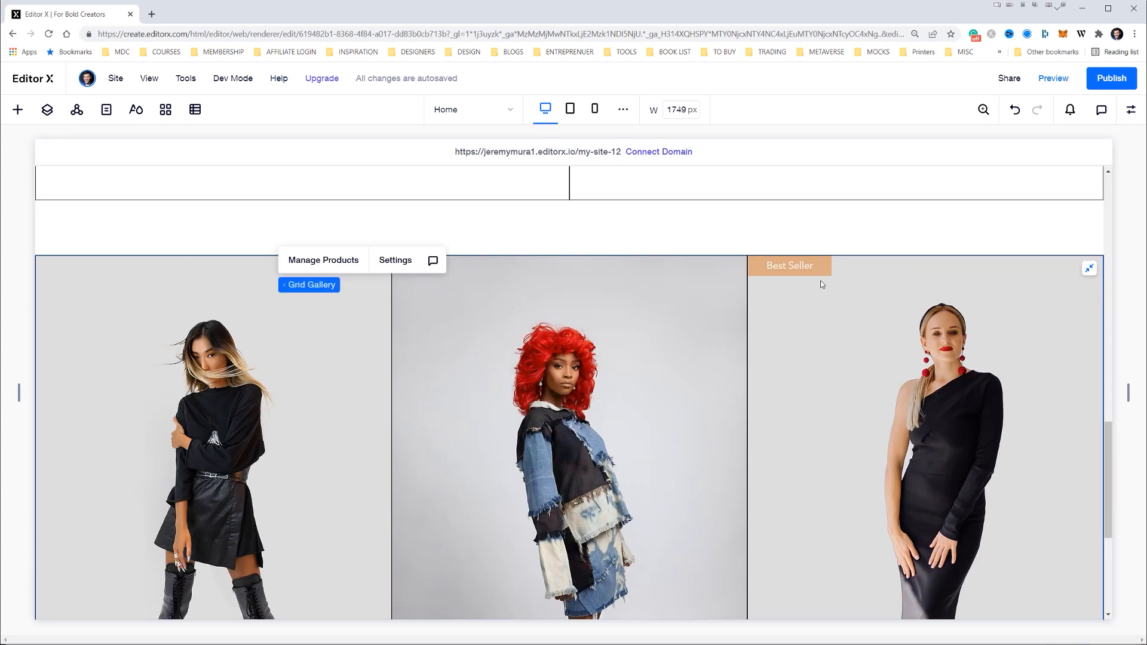
scroll(821, 285, "down", 6)
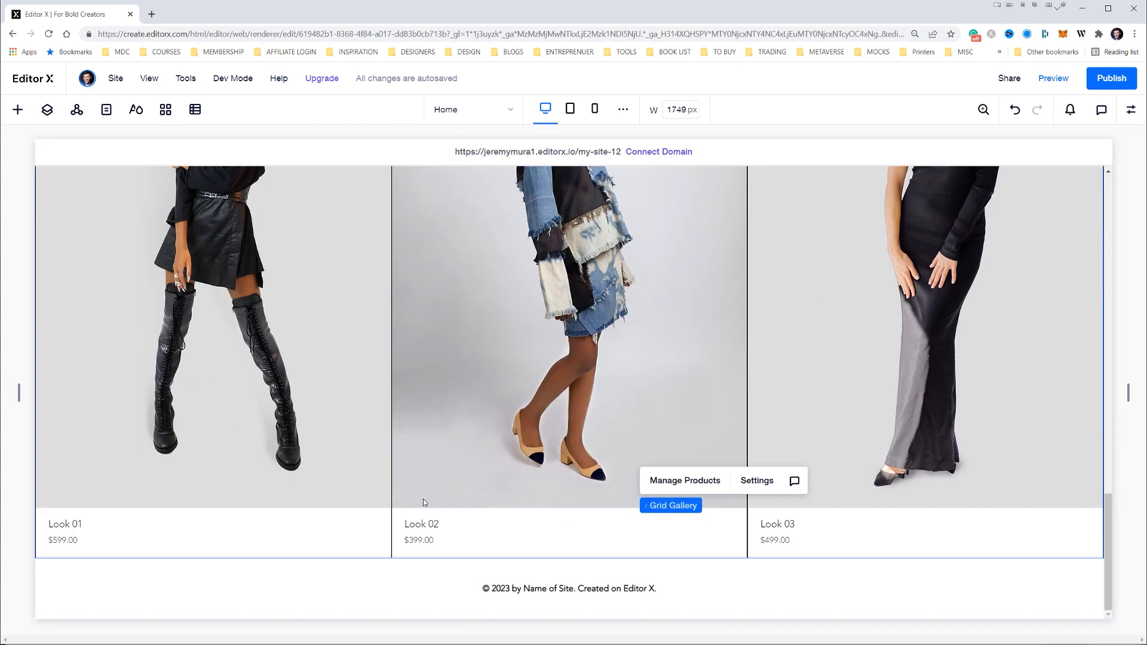
scroll(562, 476, "up", 6)
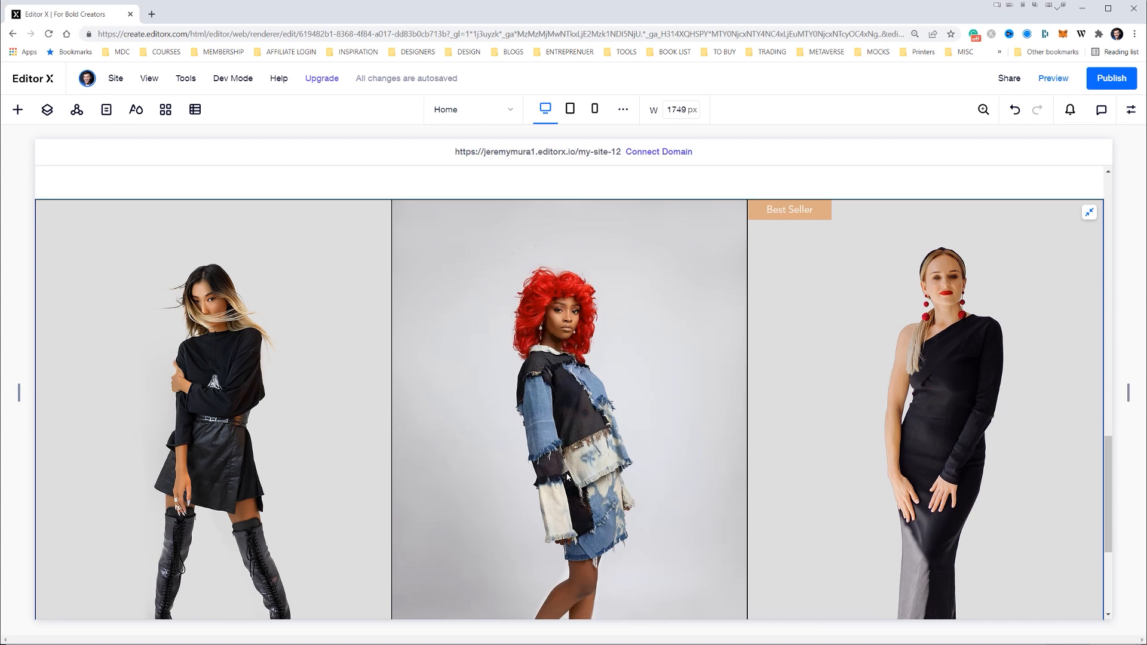
scroll(567, 476, "up", 6)
scroll(591, 472, "down", 10)
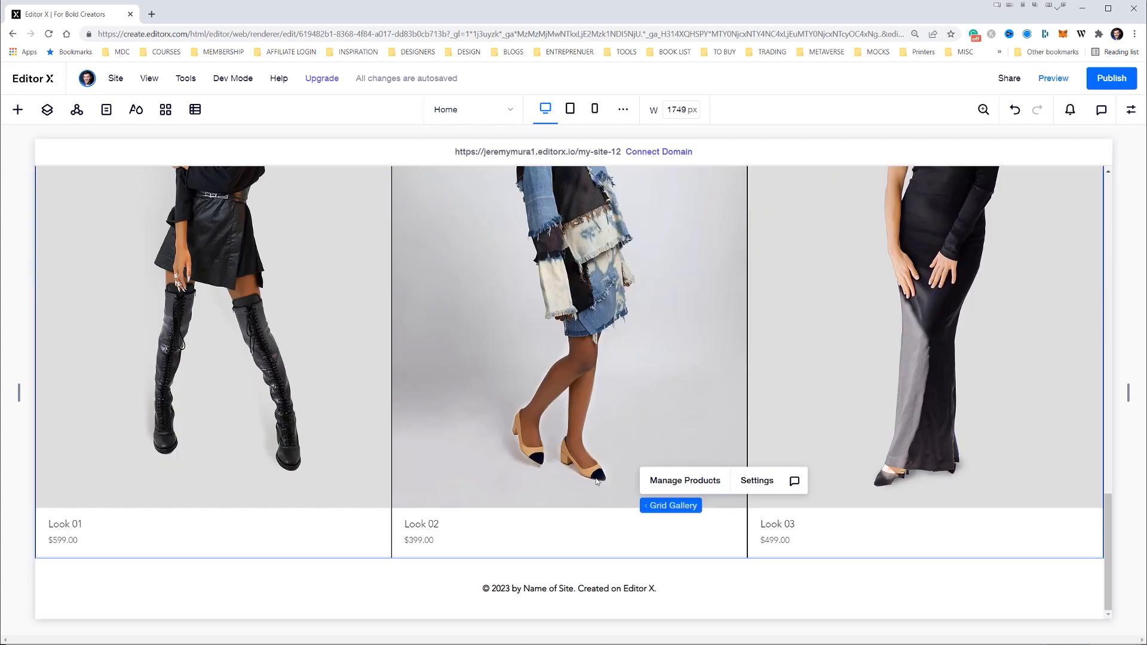
Add a blank section between the product gallery and the footer
left_click(569, 557)
left_click(537, 500)
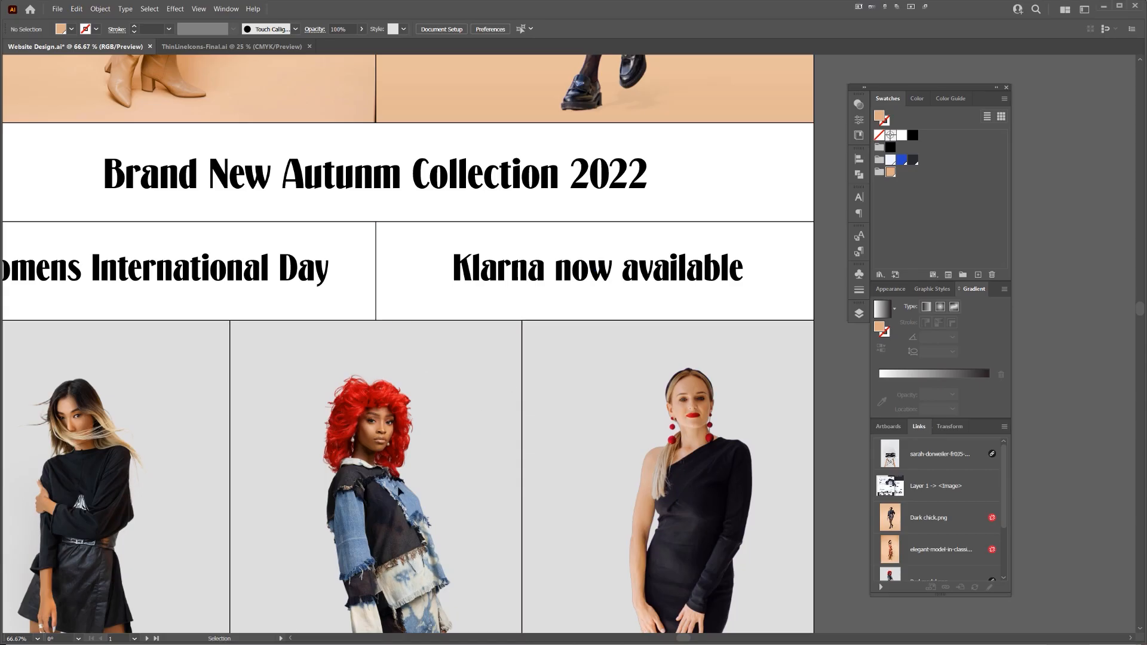
In the Illustrator website design, examine the footer layout with its tagline, divider line, chair image, page links and social links, then return to Editor X
key("ctrl+minus")
key("ctrl+minus")
key("ctrl+minus")
key("ctrl+minus")
key("ctrl+minus")
left_click_drag(617, 290, 762, 65)
scroll(597, 205, "up", 3)
left_click_drag(616, 376, 744, 155)
scroll(605, 185, "up", 1)
left_click_drag(605, 185, 601, 211)
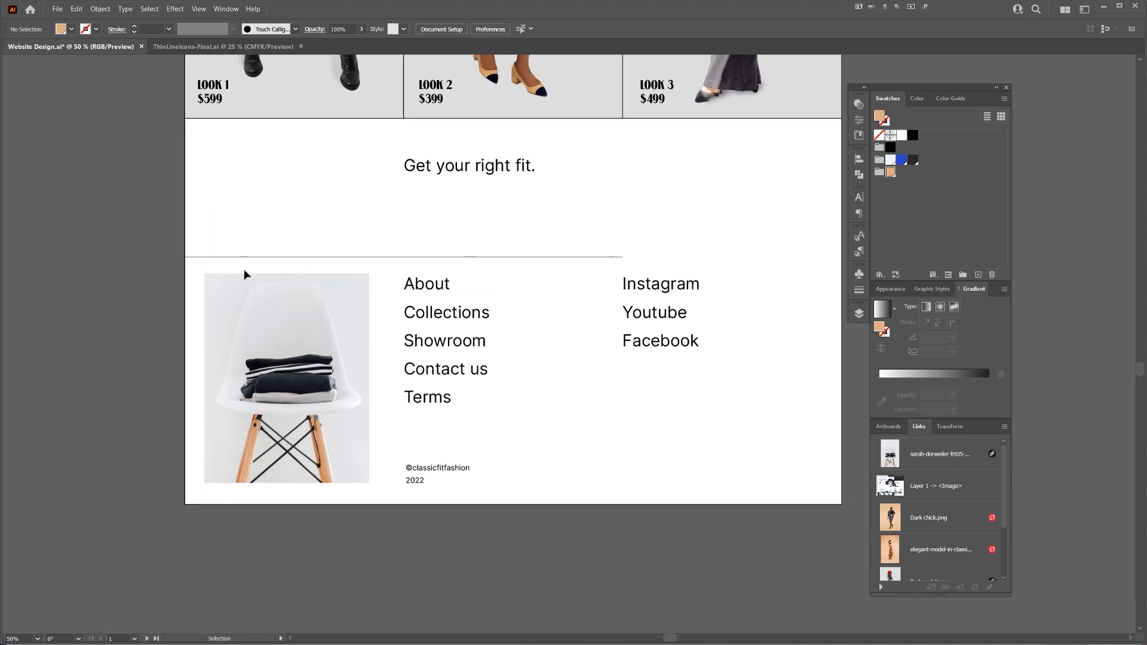
left_click(254, 257)
left_click(467, 228)
key("alt+Tab")
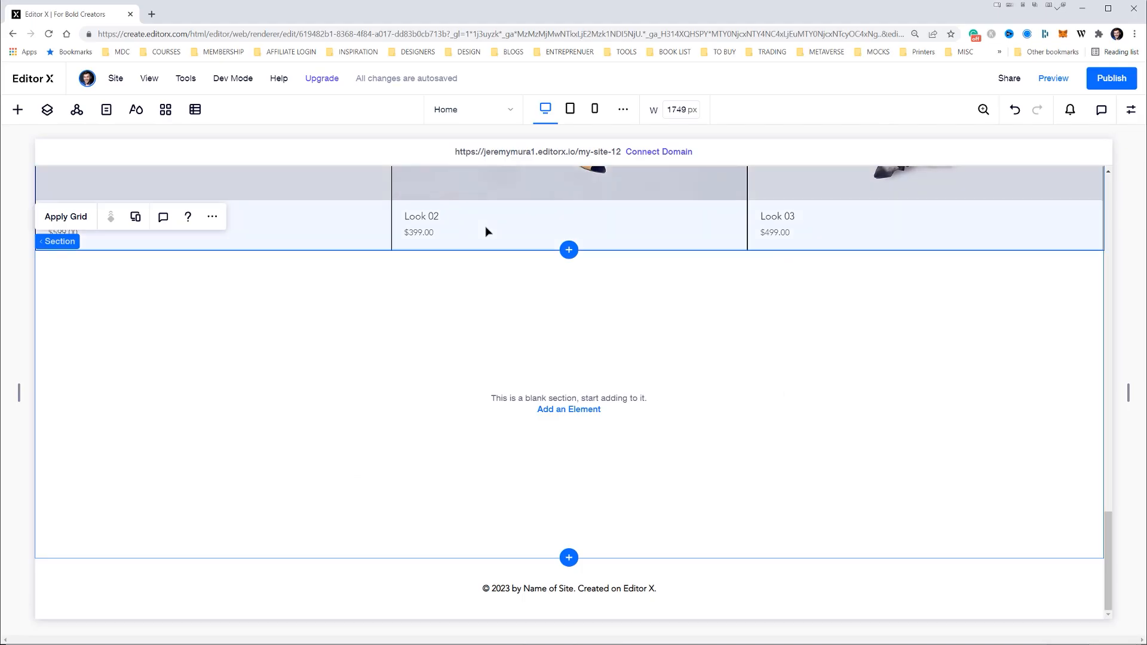
Apply a 3x1 grid to the blank section below the product gallery
left_click(18, 109)
key("alt+Tab")
key("alt+Tab")
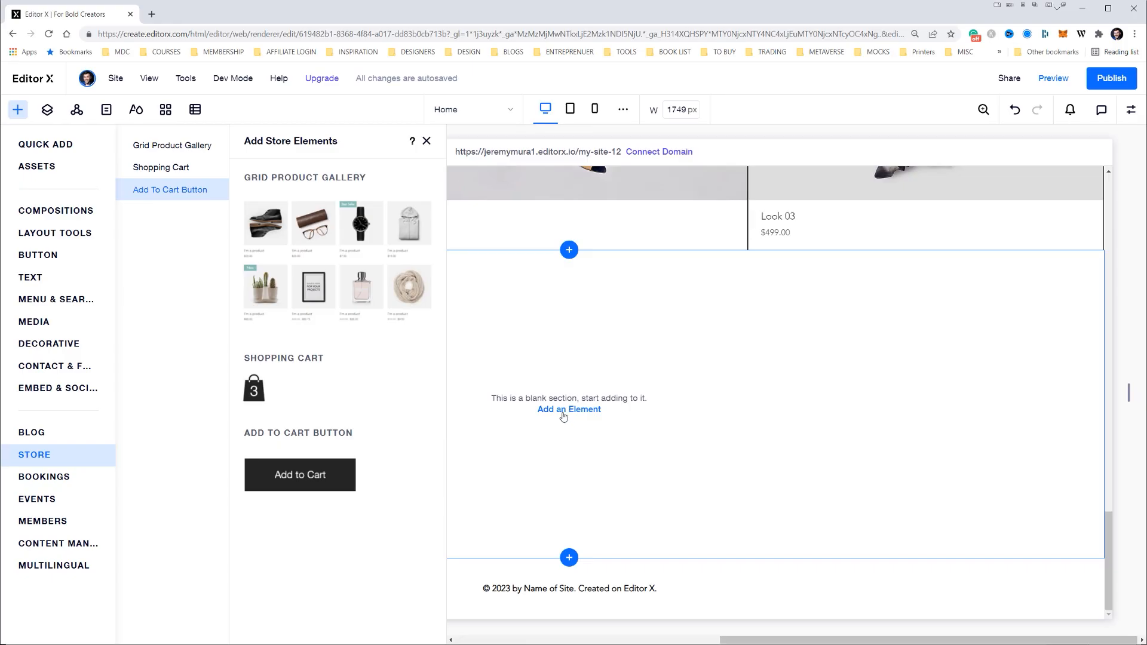
left_click(514, 391)
left_click(533, 410)
left_click(47, 166)
left_click(50, 150)
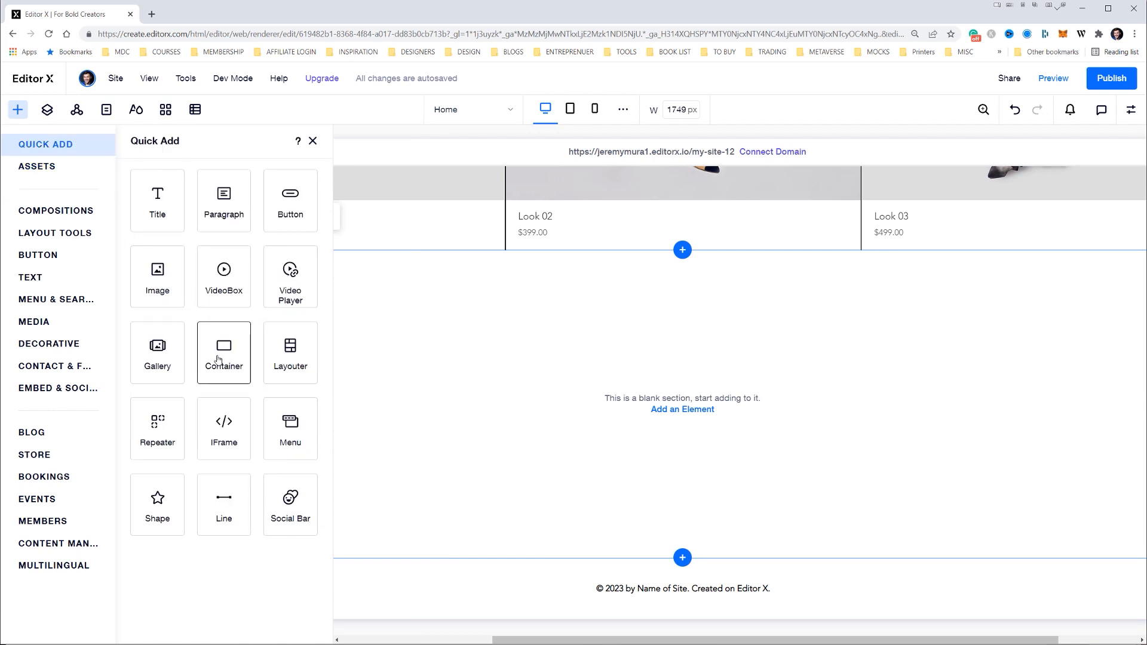
left_click(533, 377)
left_click(62, 217)
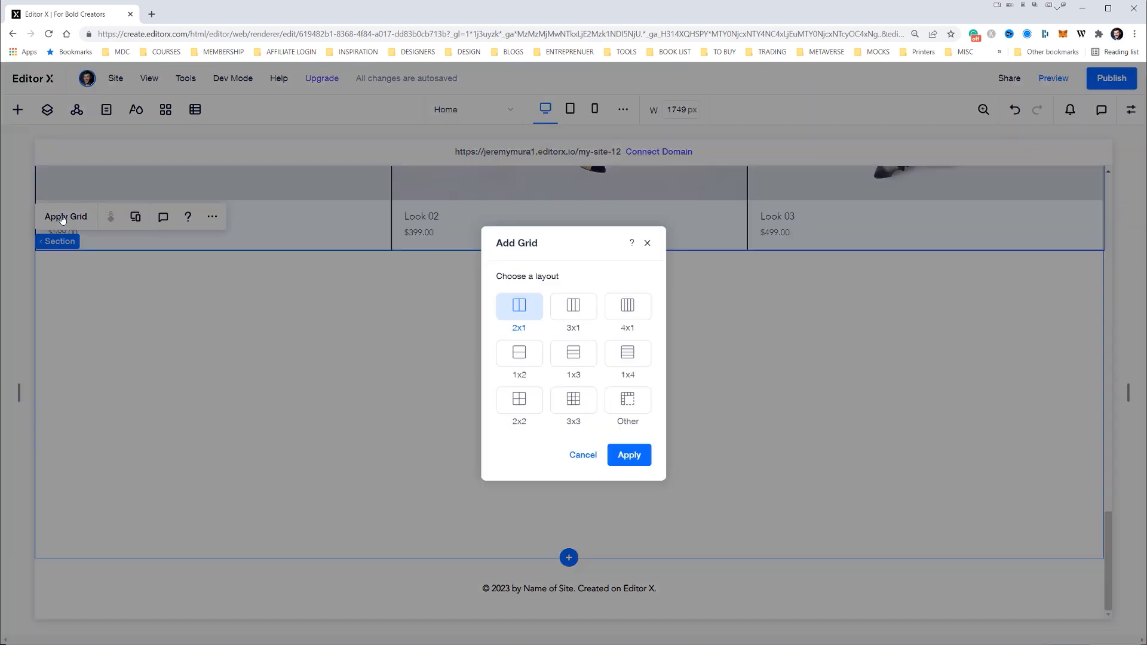
left_click(579, 313)
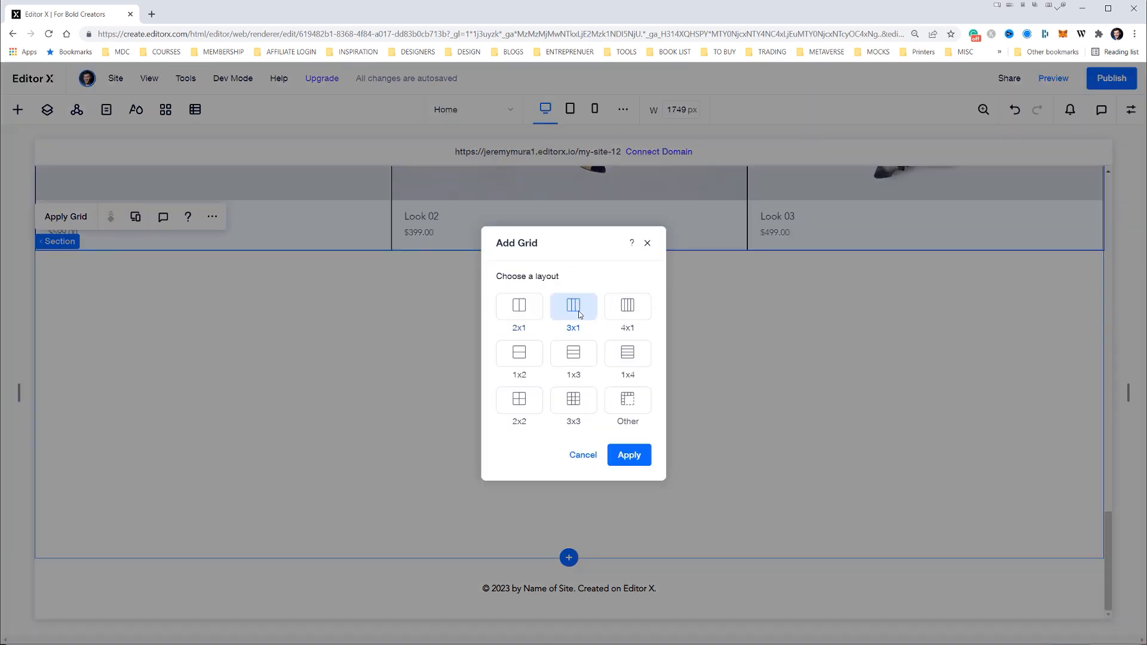
left_click(629, 457)
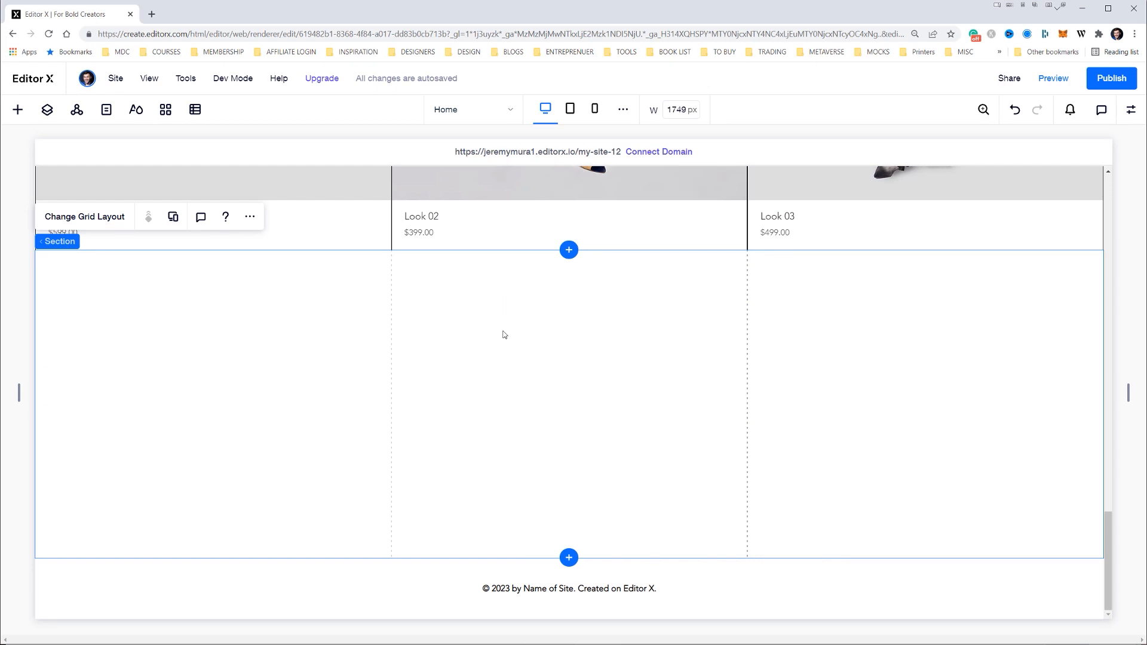
Try adding a title text element to the three-column section, then undo it
left_click(18, 110)
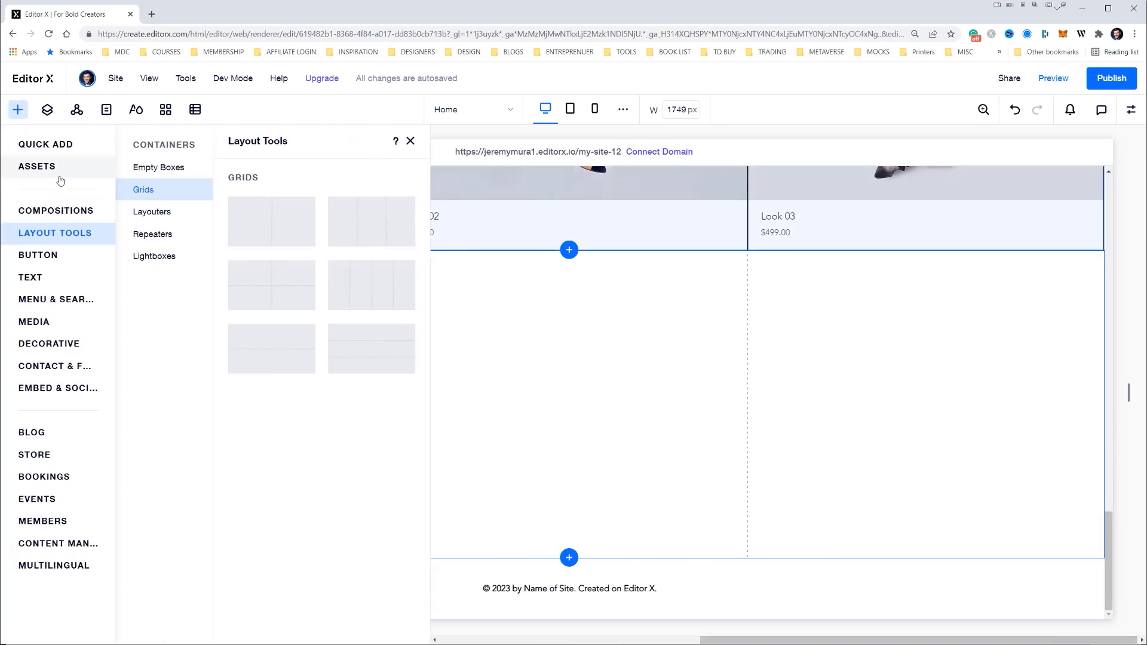
left_click(48, 146)
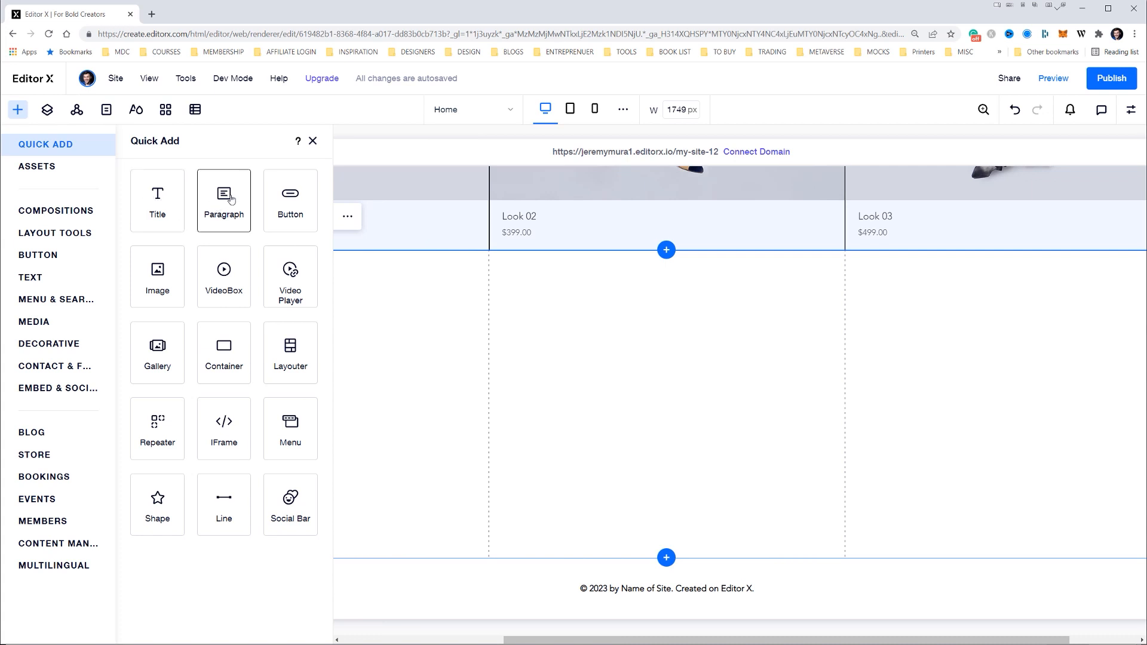
left_click(157, 205)
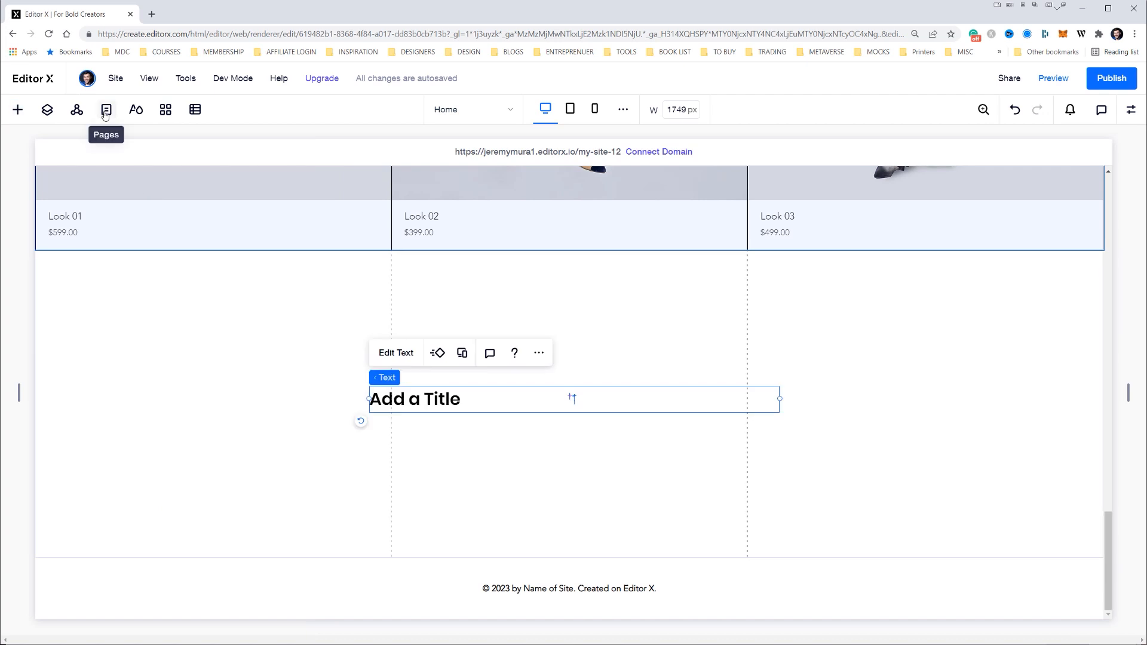
key("ctrl+z")
Look through the list of site pages, including the store and member pages
left_click(105, 110)
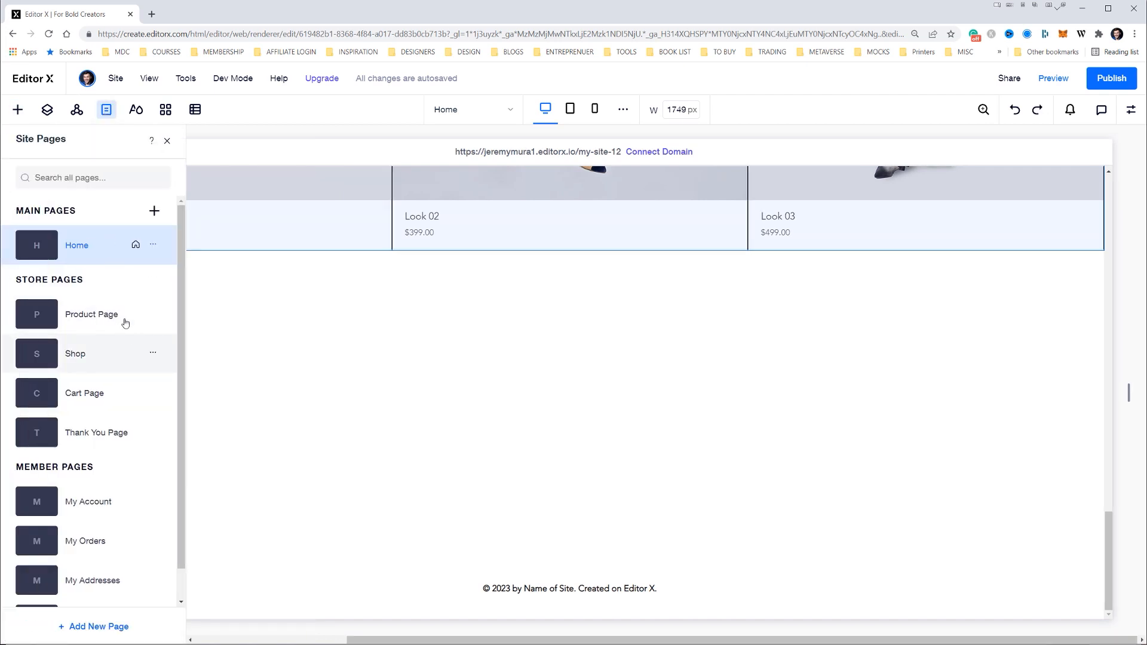
scroll(123, 298, "down", 1)
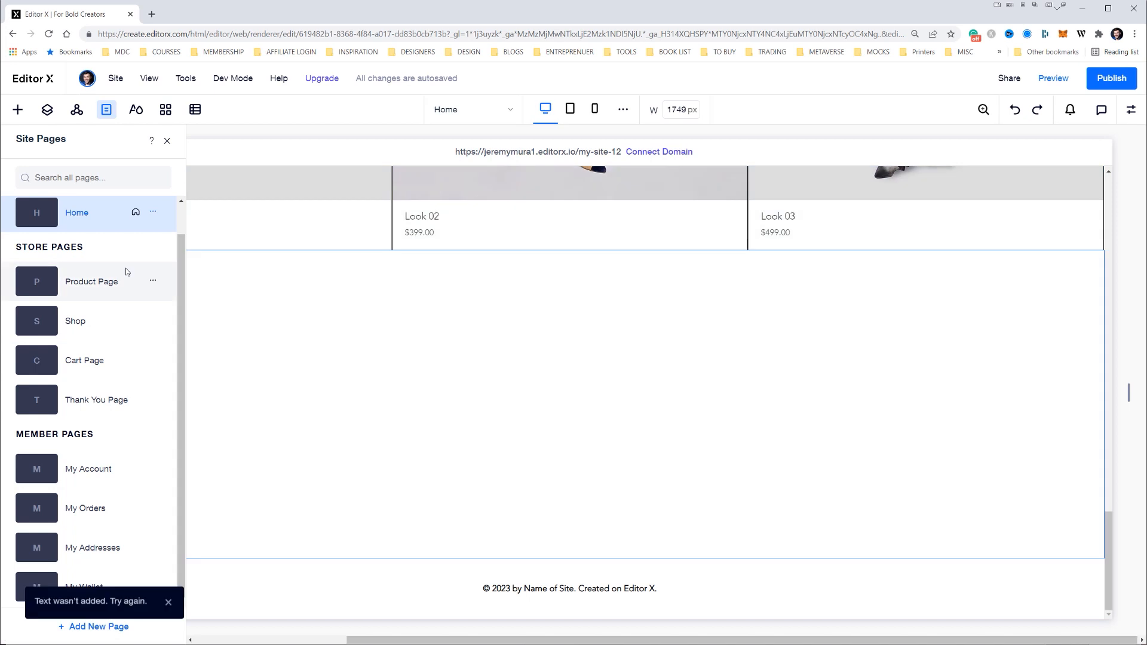
scroll(122, 263, "up", 1)
Try placing a vertical menu in the empty section above the footer
left_click(18, 111)
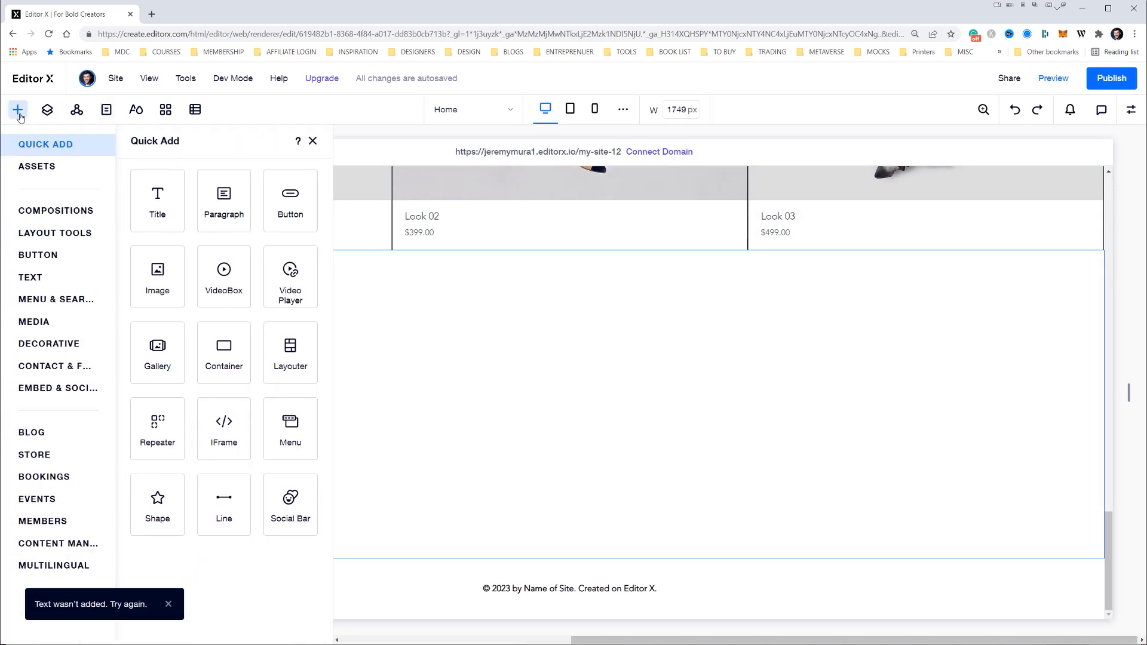
left_click(56, 299)
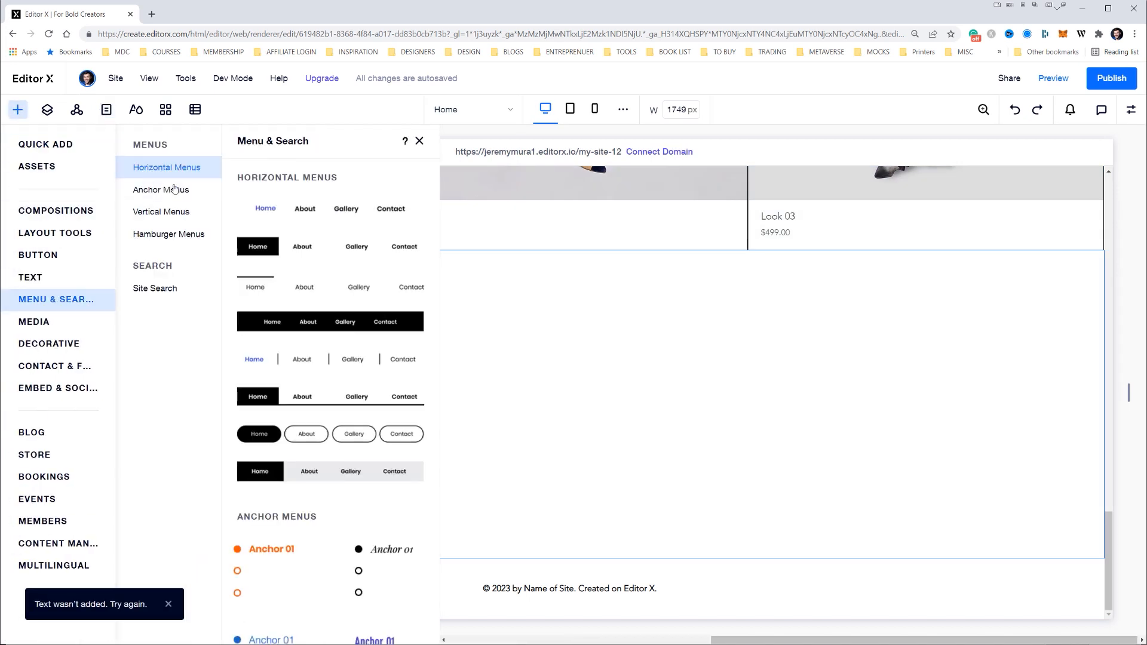
scroll(261, 238, "down", 8)
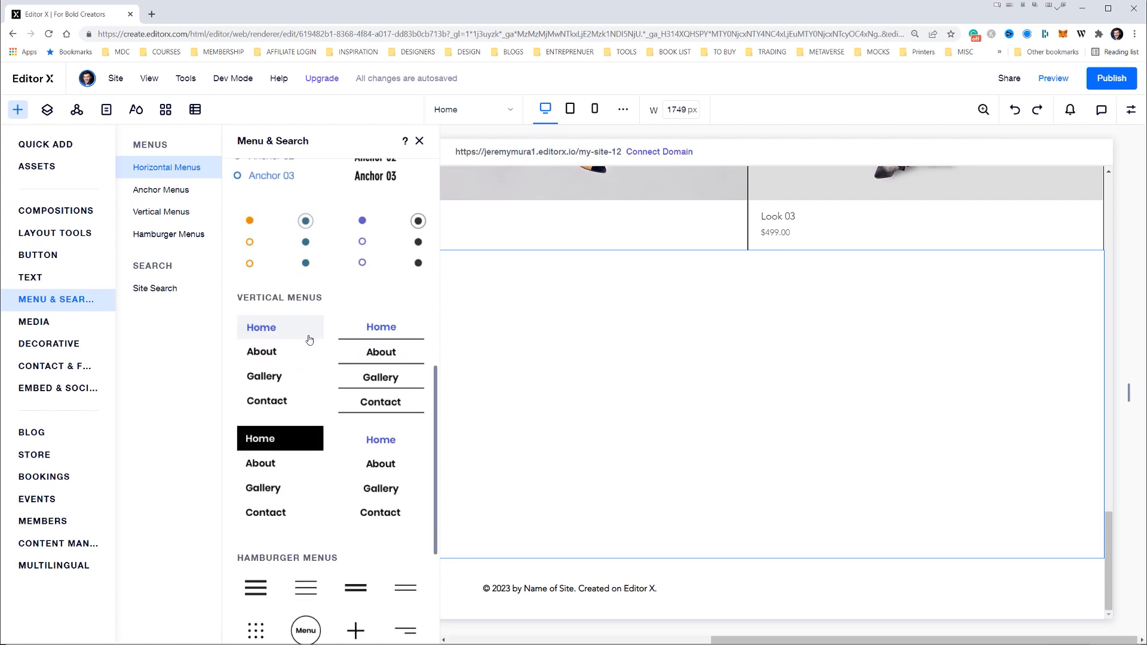
left_click_drag(260, 344, 429, 356)
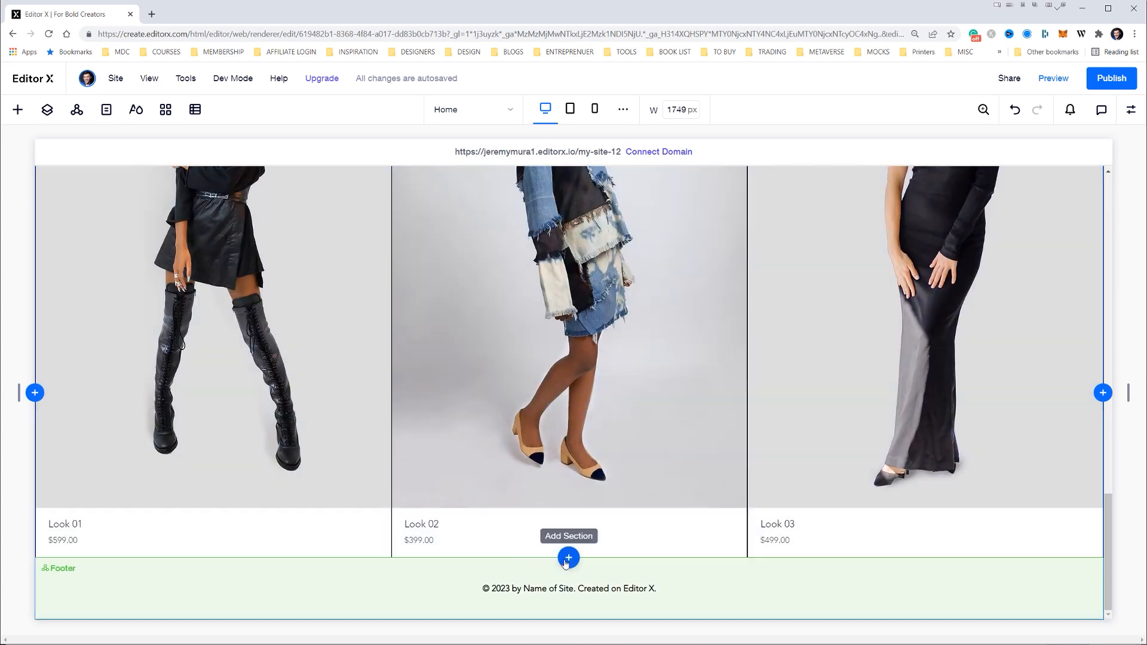
Insert a new section directly above the footer and divide it with a 3x1 grid
left_click(568, 556)
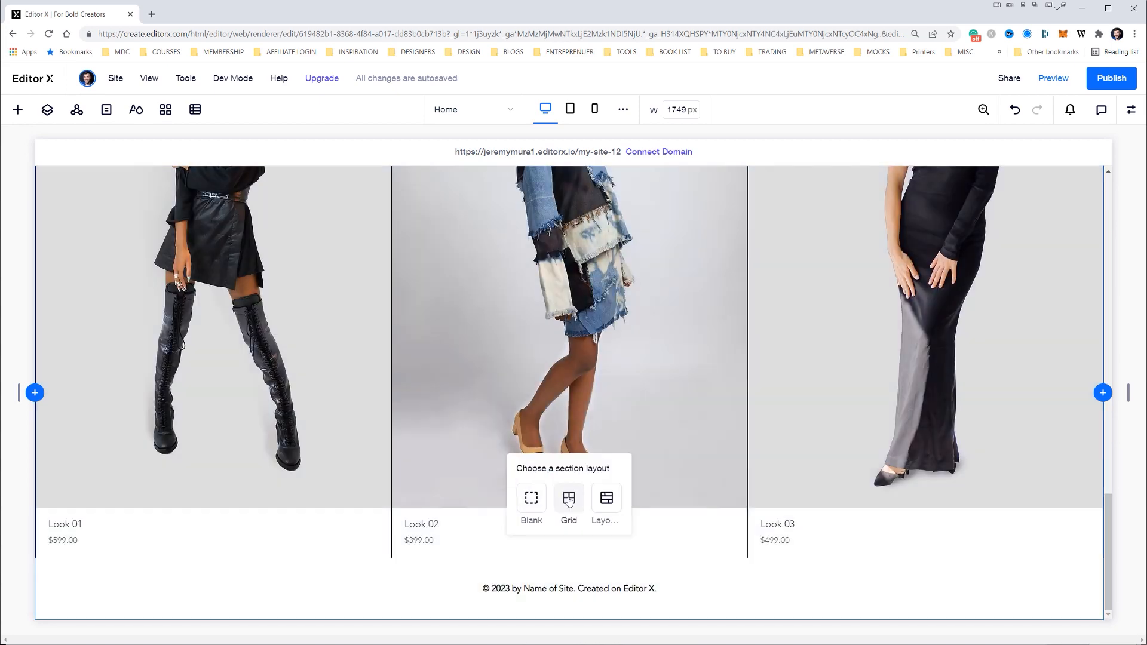
left_click(532, 502)
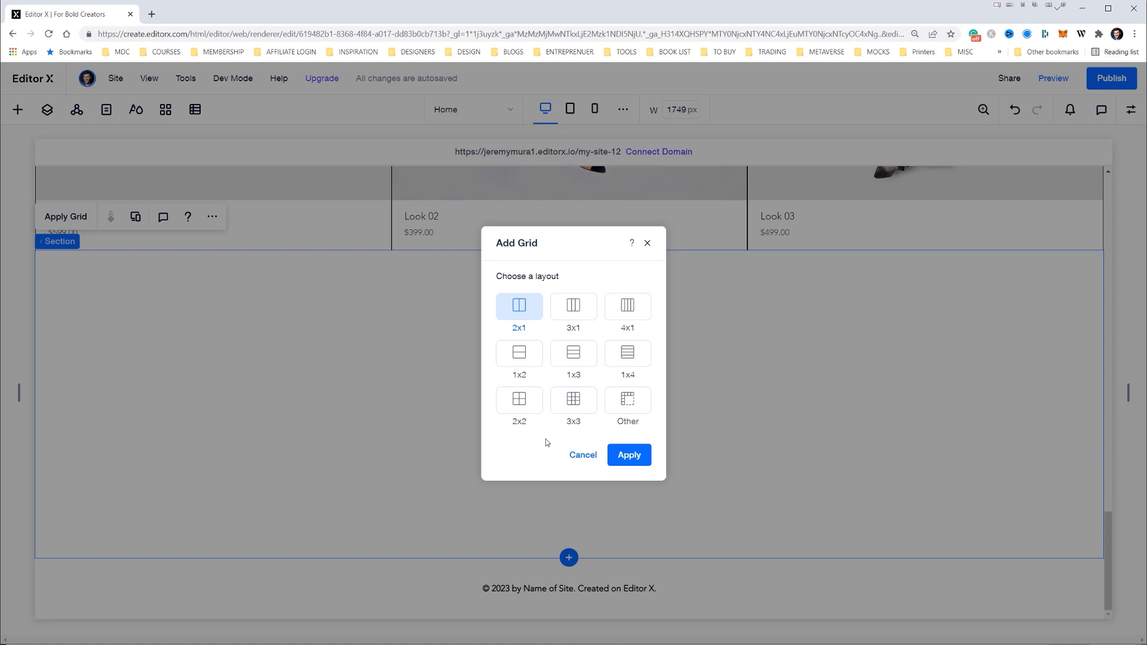
left_click(577, 301)
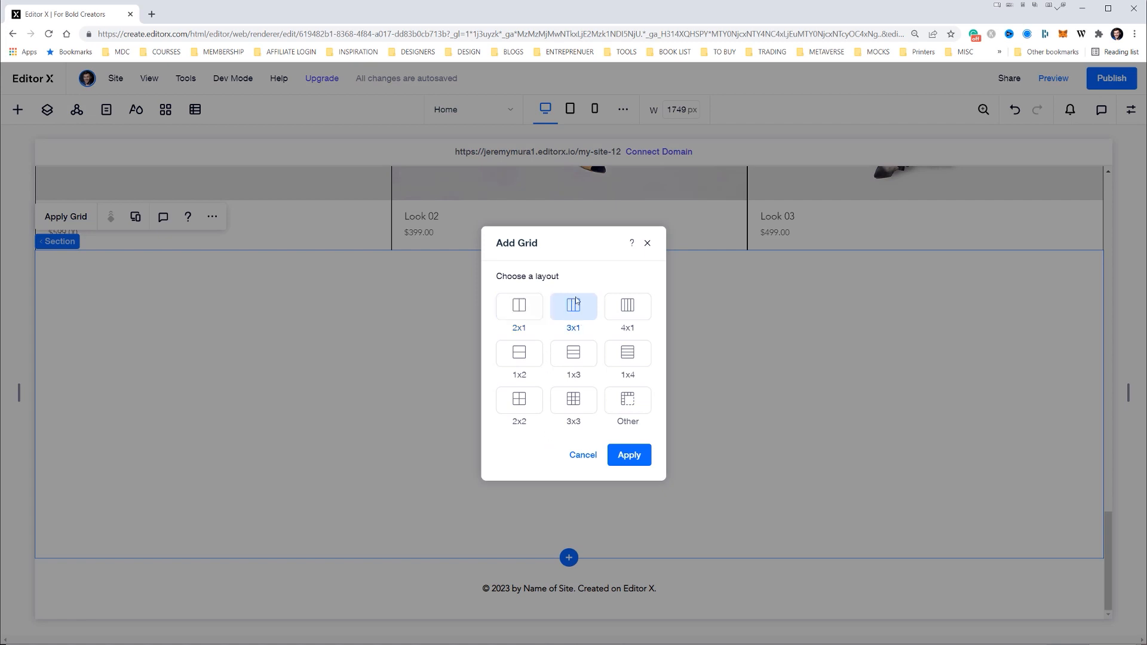
left_click(625, 457)
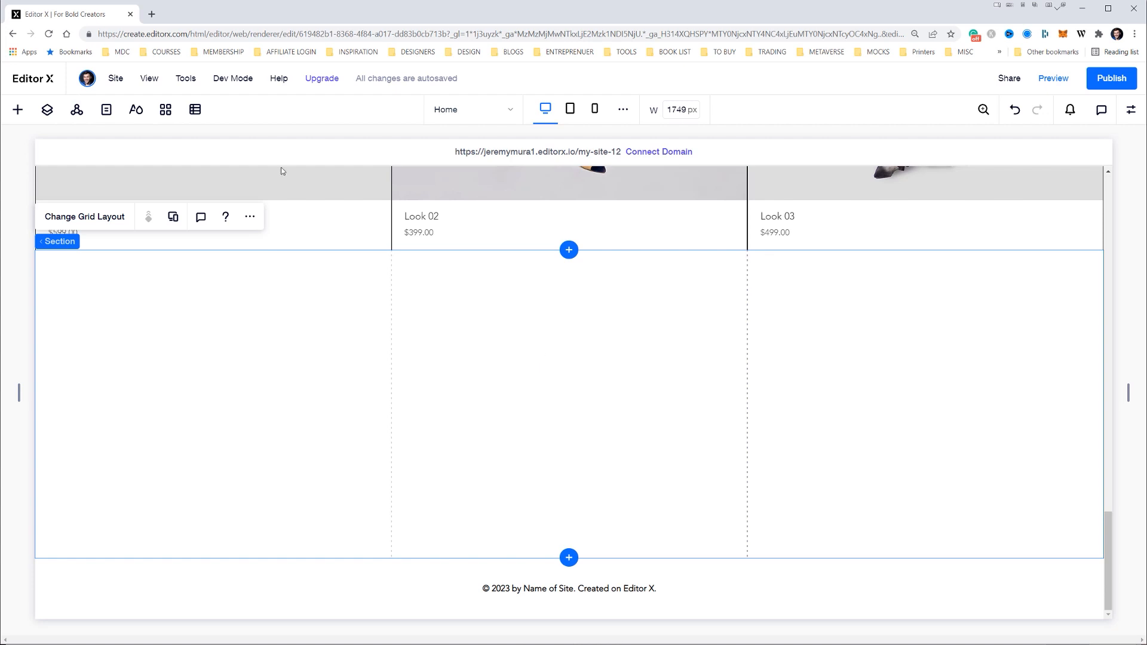
Add the vertical menu style with the lightly shaded Home item to the three-column section
left_click(18, 109)
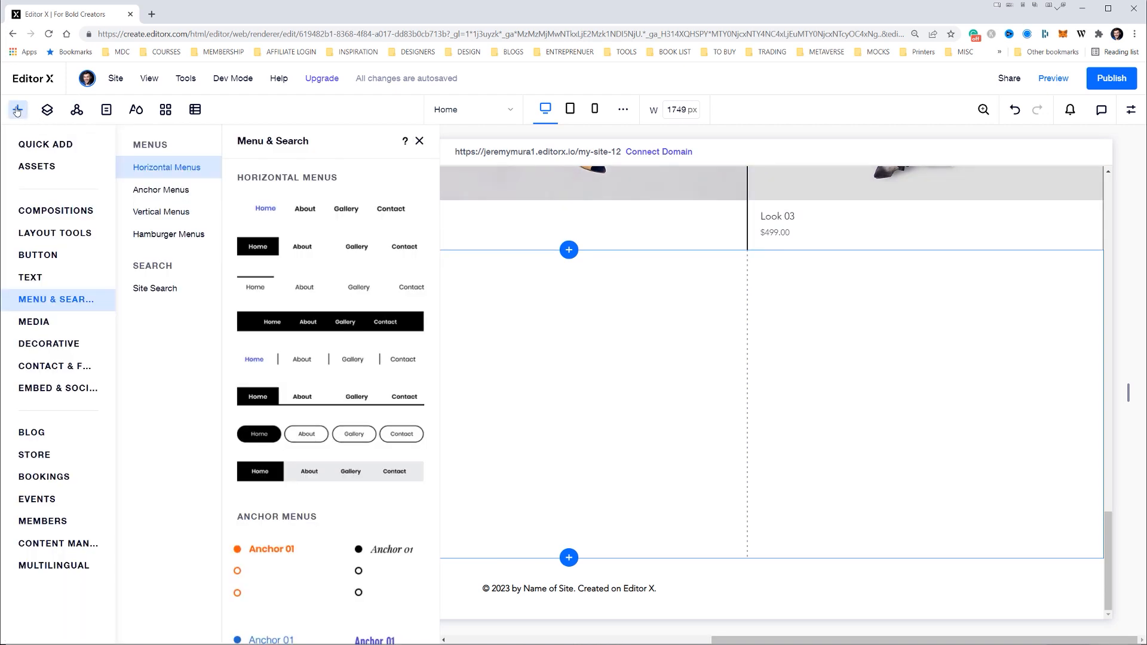
scroll(367, 431, "down", 8)
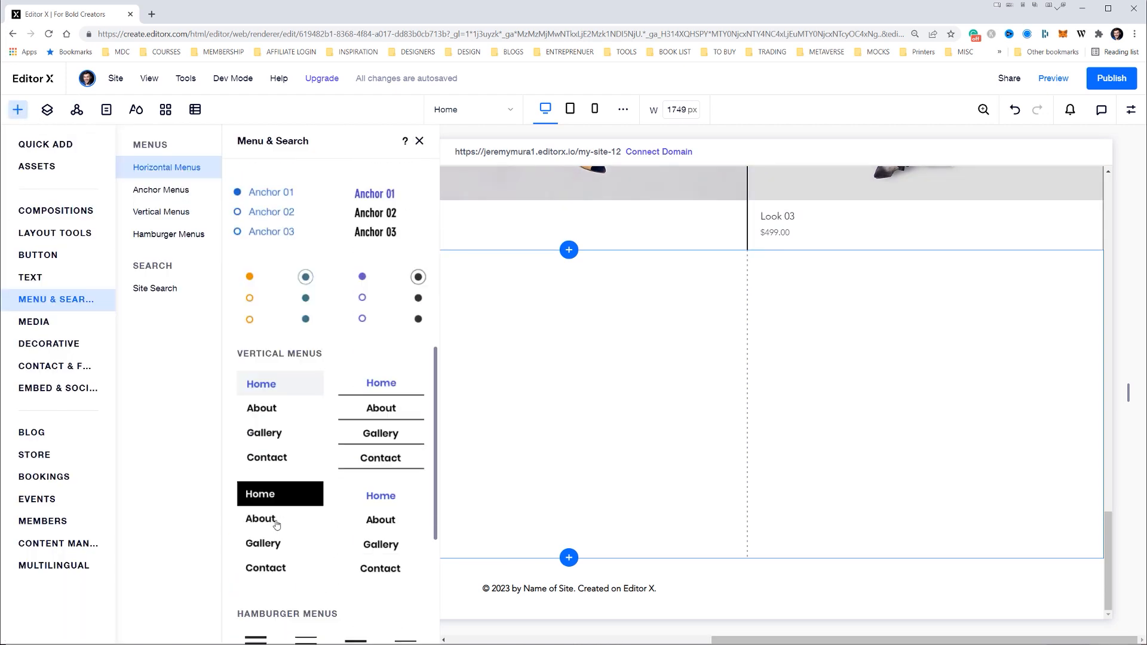
scroll(281, 389, "down", 1)
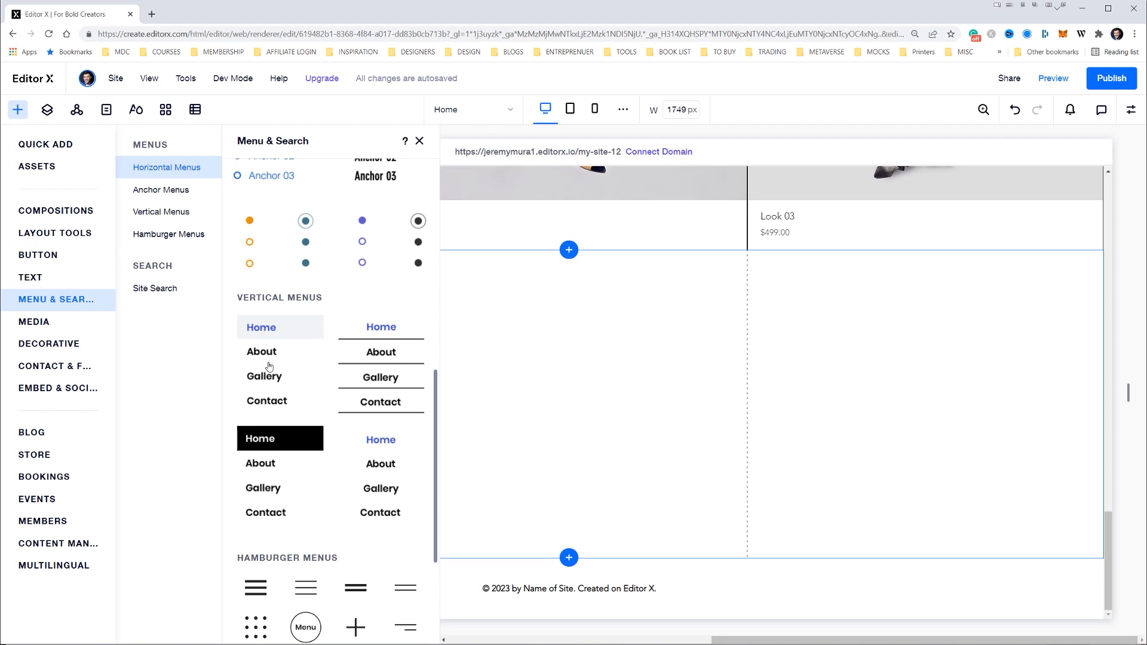
left_click(266, 359)
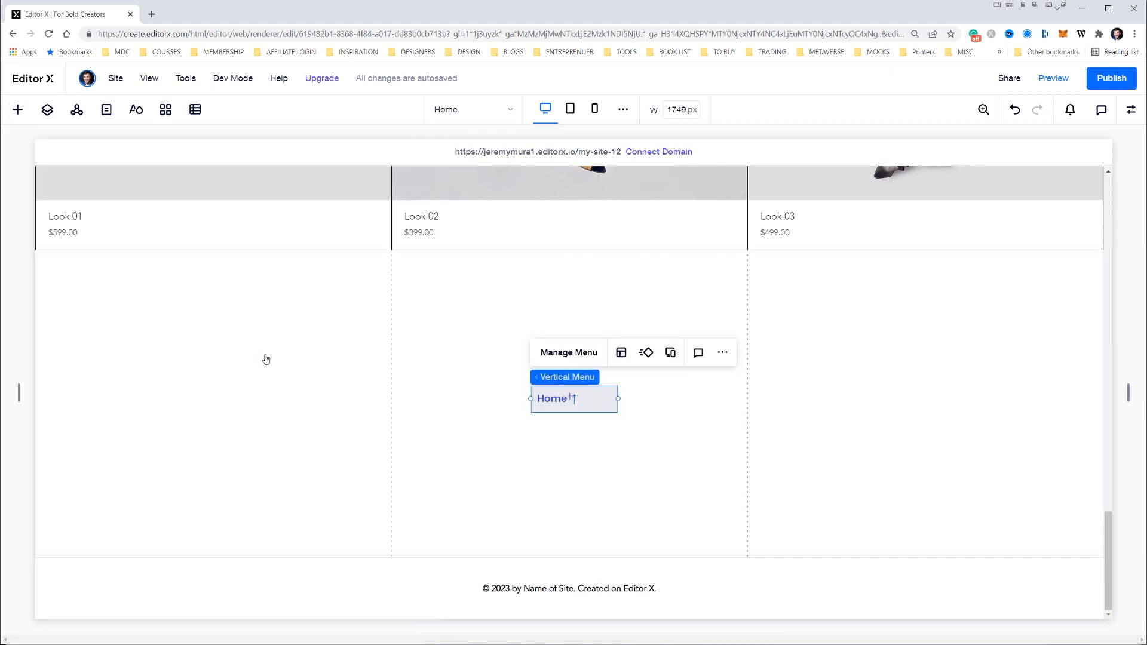
Add all site pages to the vertical menu, including Shop, My Account, My Orders, My Addresses and My Wallet
left_click(566, 353)
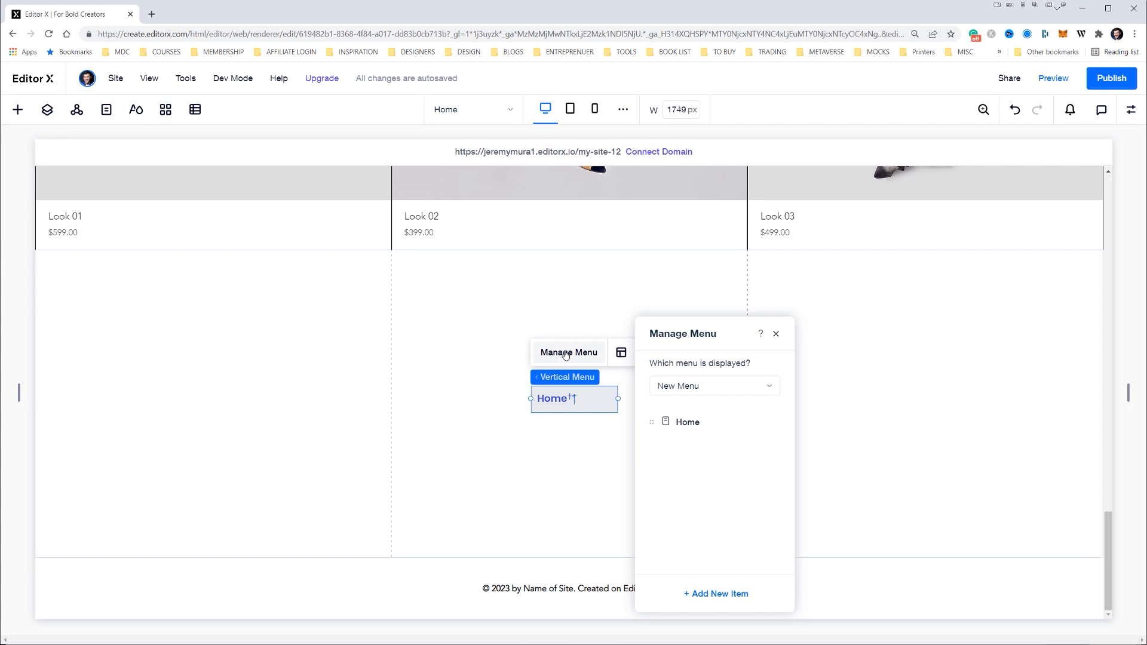
left_click(684, 388)
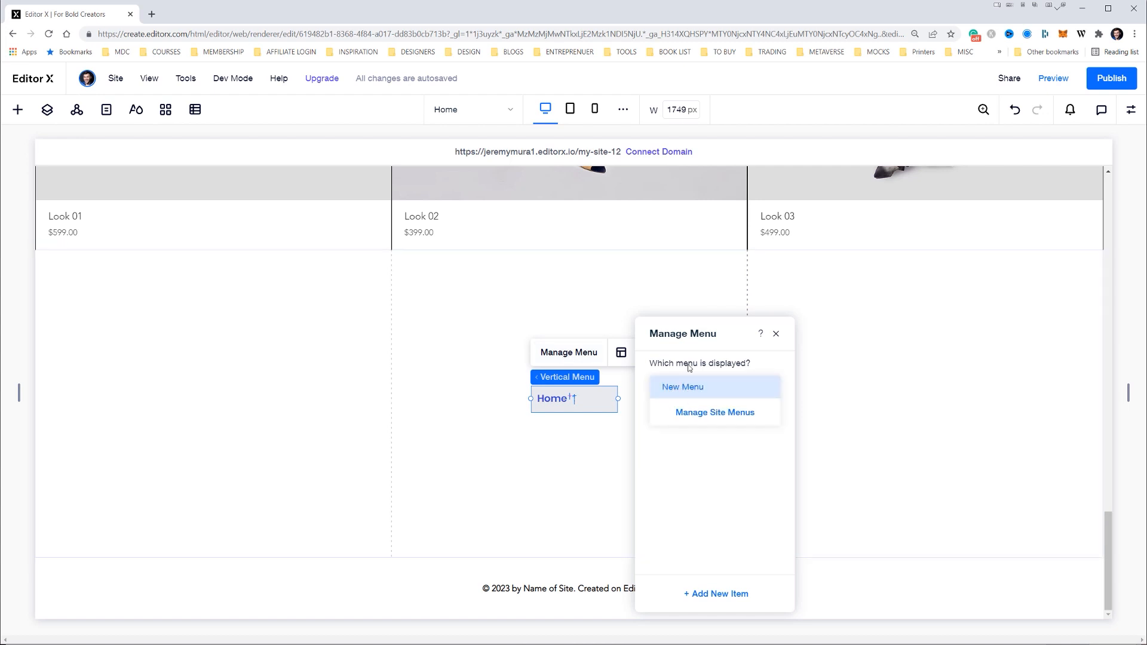
left_click(688, 387)
left_click(728, 598)
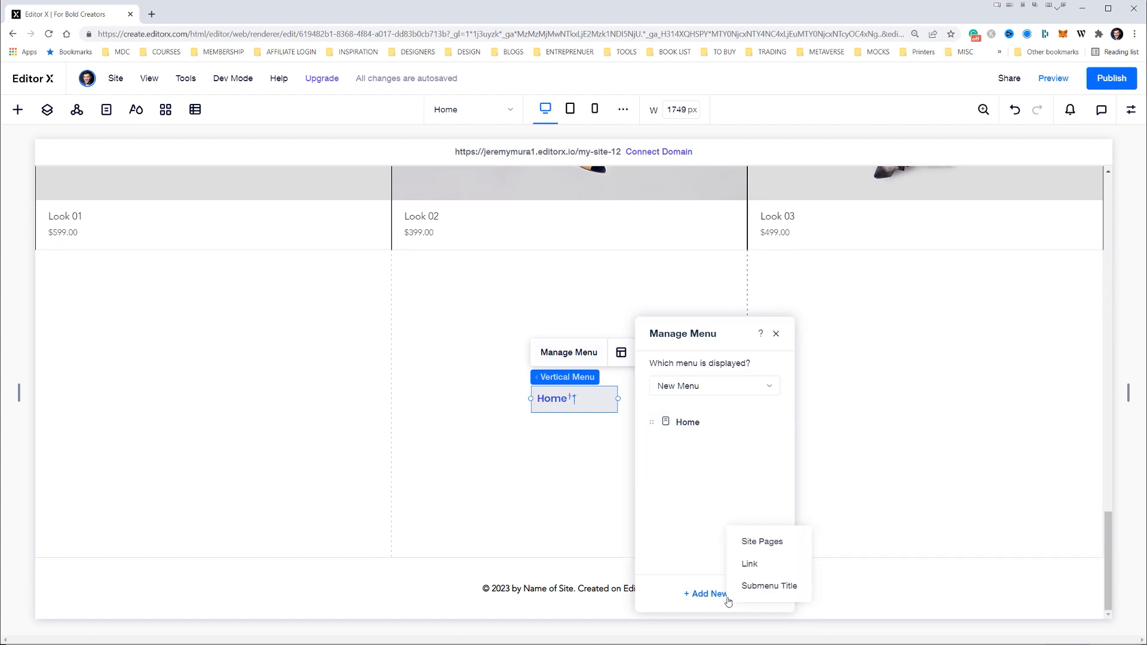
left_click(761, 541)
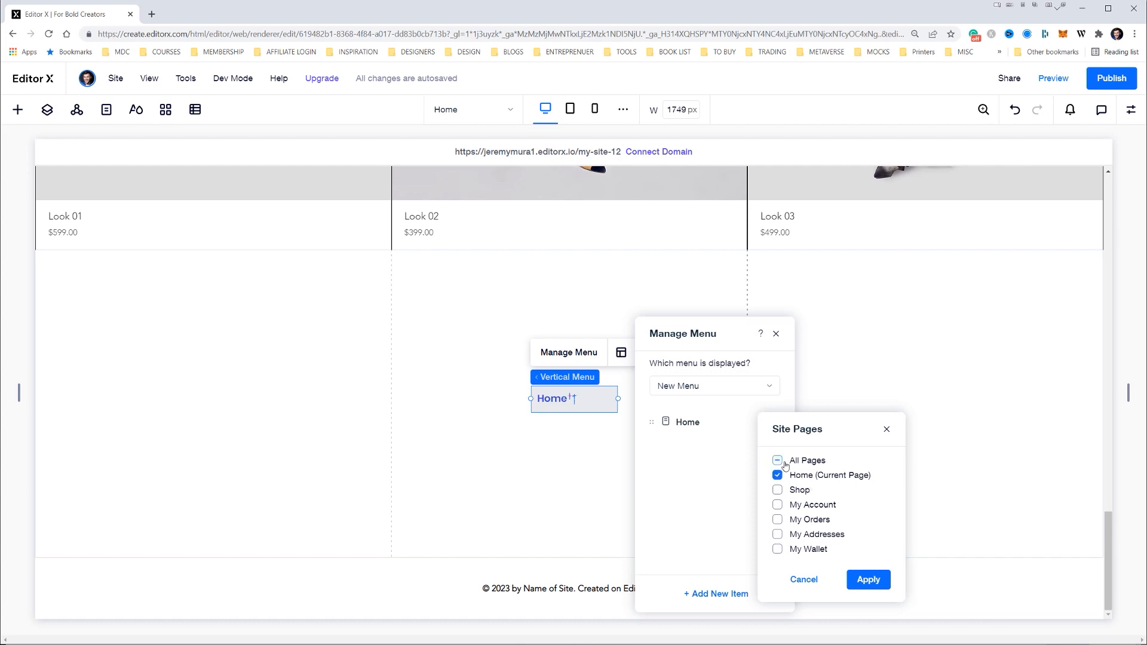
left_click(784, 463)
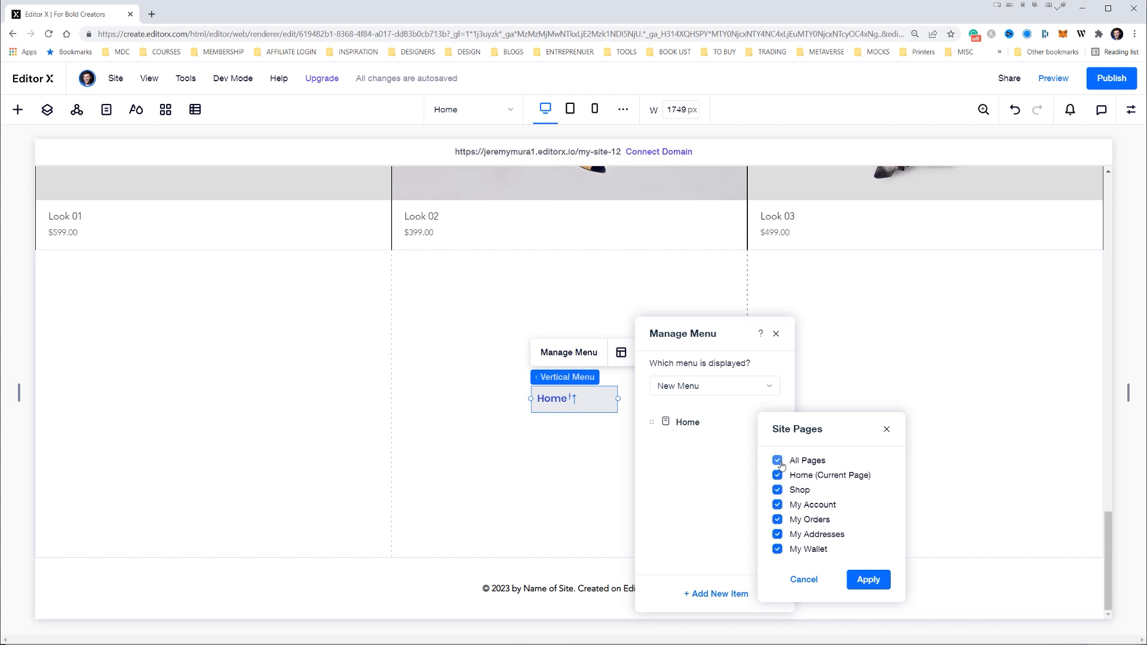
left_click(869, 581)
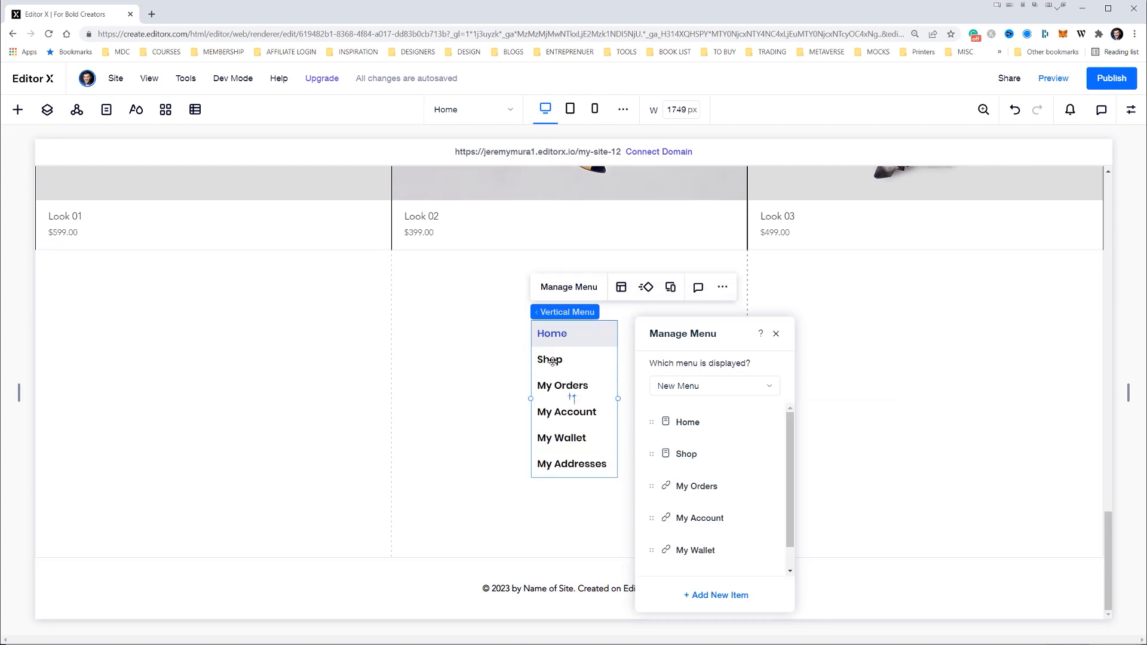
left_click(777, 335)
Move the vertical menu to the left side of the middle column, lining it up with the Look 02 caption above
mouse_move(556, 334)
left_mouse_down()
mouse_move(430, 339)
mouse_move(557, 334)
left_mouse_up()
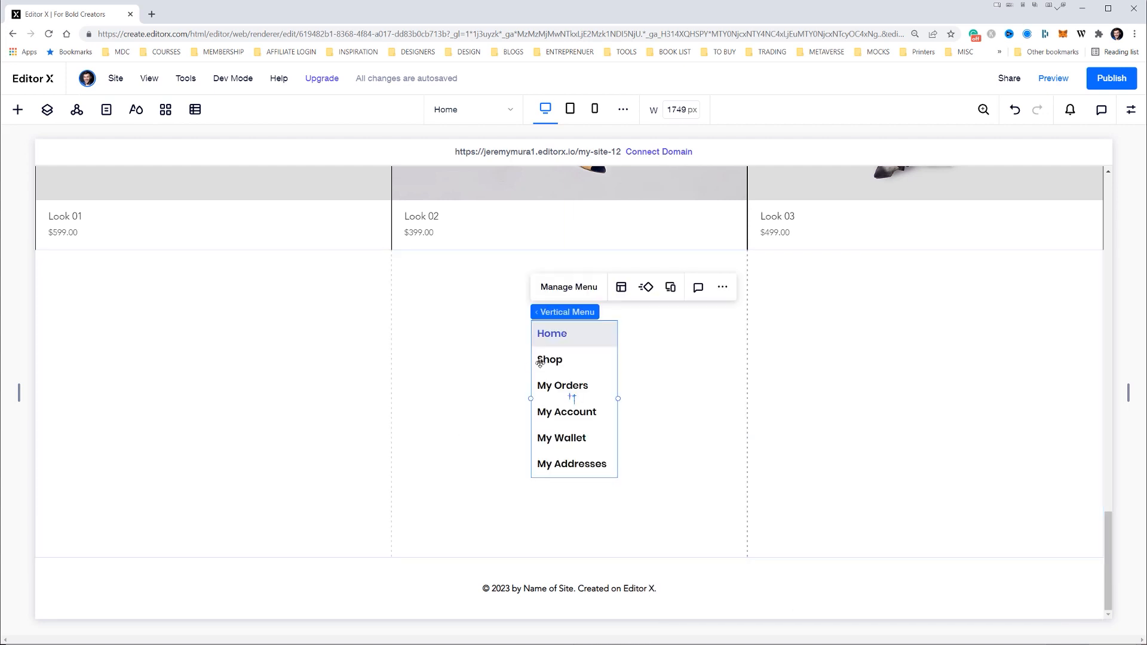
left_click_drag(555, 388, 429, 390)
left_click_drag(563, 339, 443, 333)
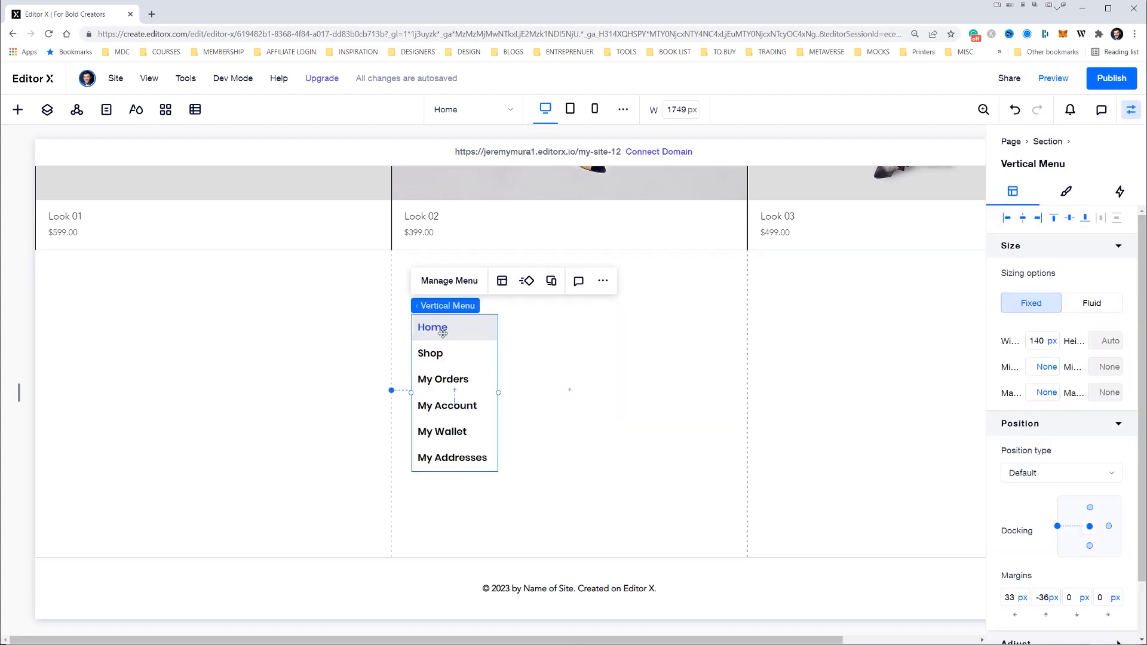
left_click_drag(426, 328, 420, 327)
scroll(417, 253, "up", 3)
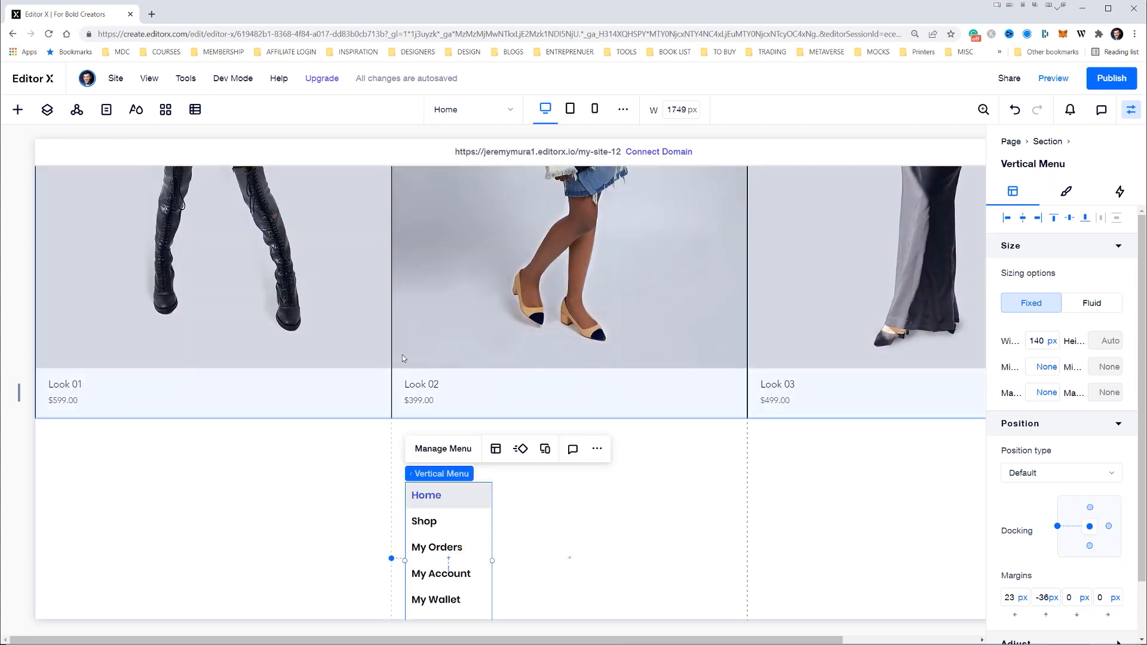
scroll(399, 401, "down", 1)
left_click(591, 453)
left_click(463, 441)
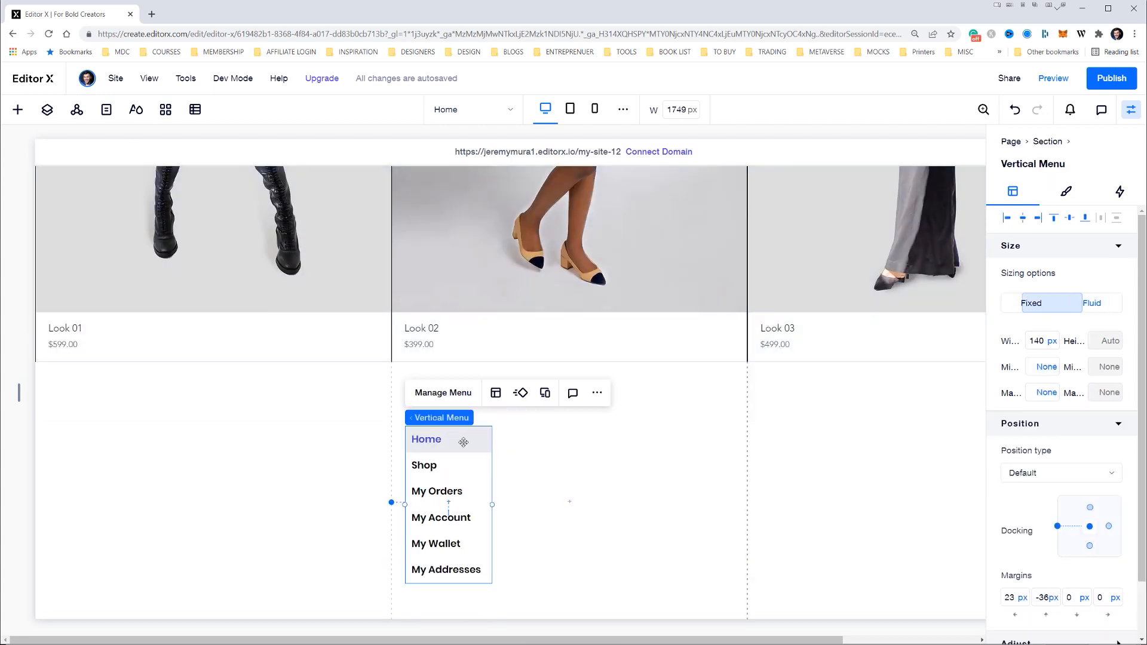
scroll(464, 442, "down", 1)
Set the vertical menu's text to the Proxima Nova font at 26 px
key("alt+Tab")
key("alt+Tab")
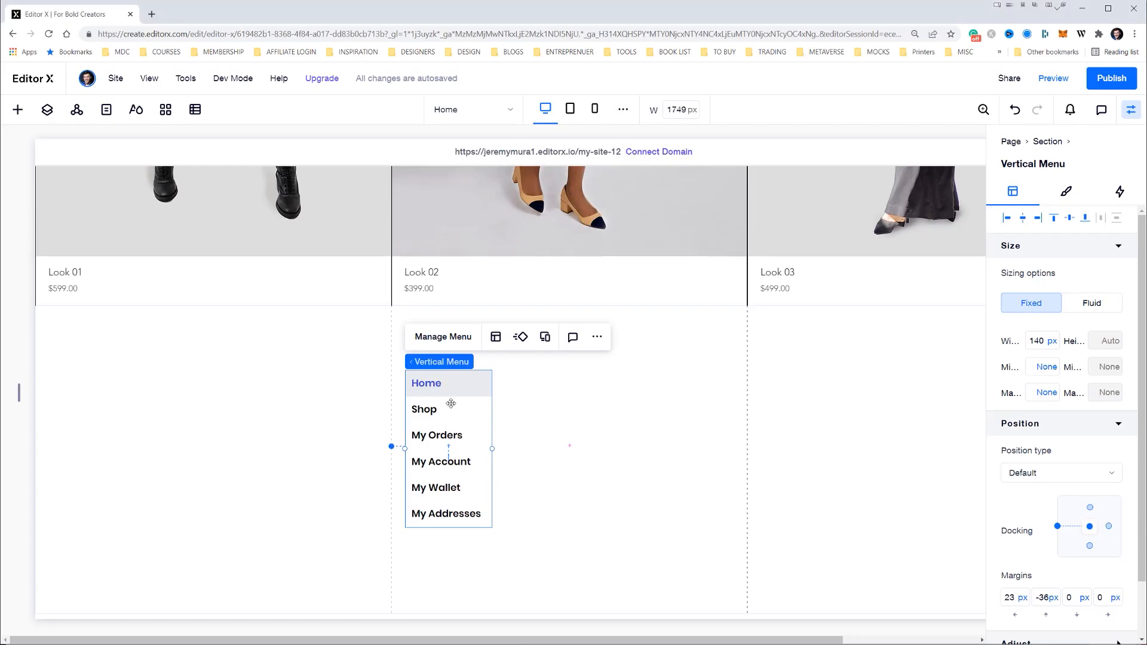
left_click(1064, 189)
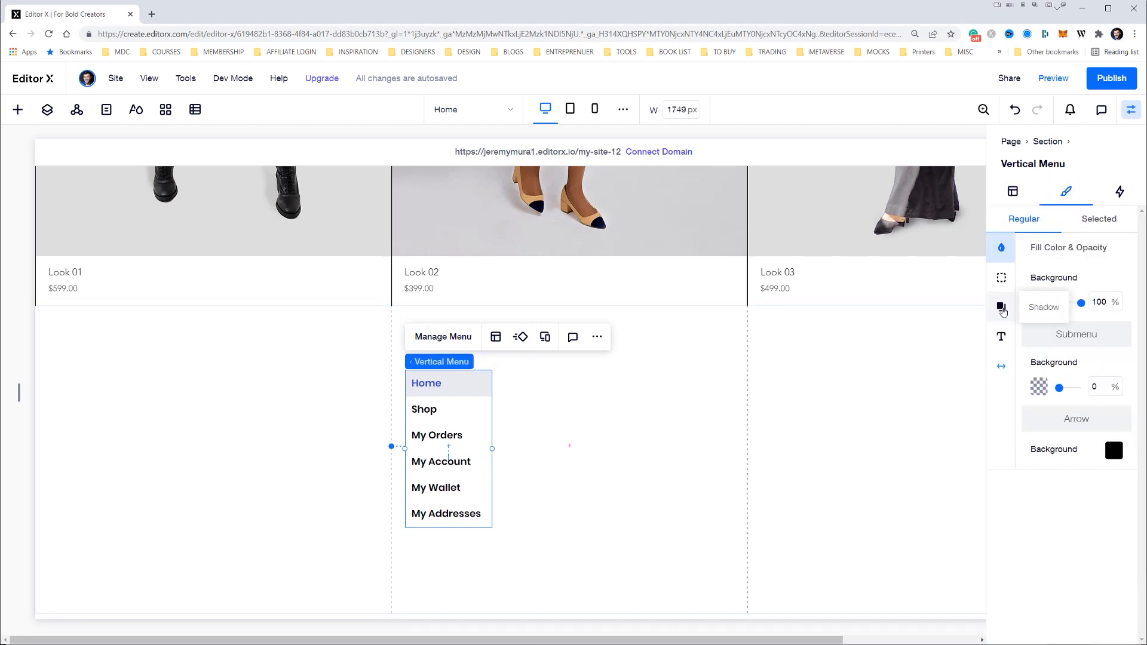
left_click(1001, 336)
left_click(1065, 350)
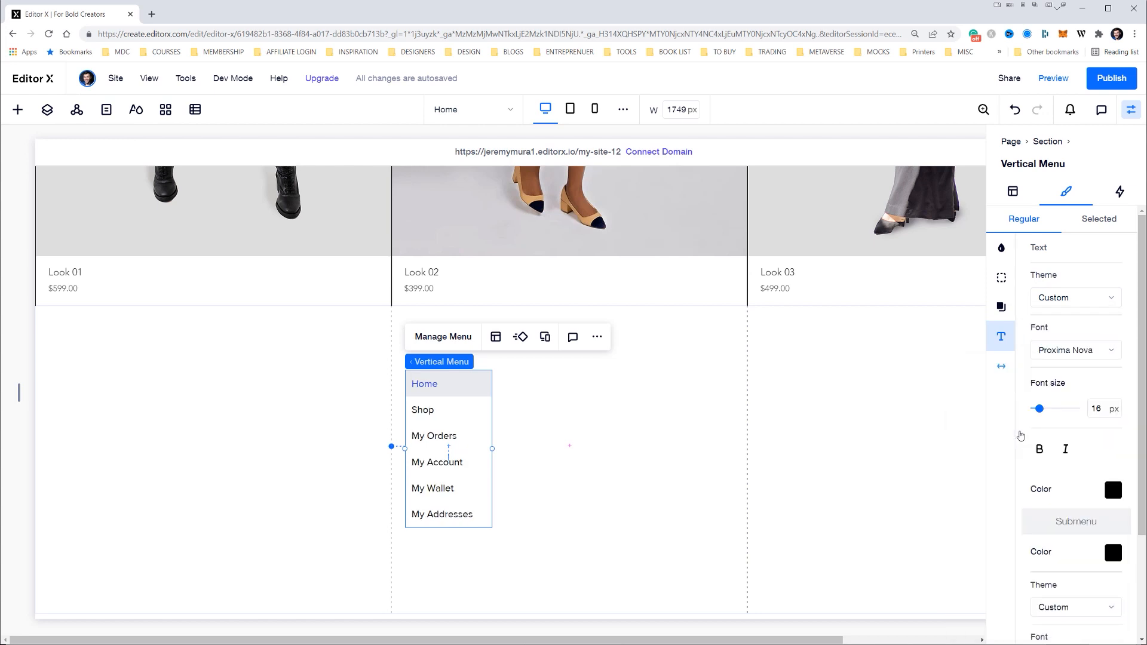
left_click_drag(1040, 413, 1047, 411)
left_click(1103, 407)
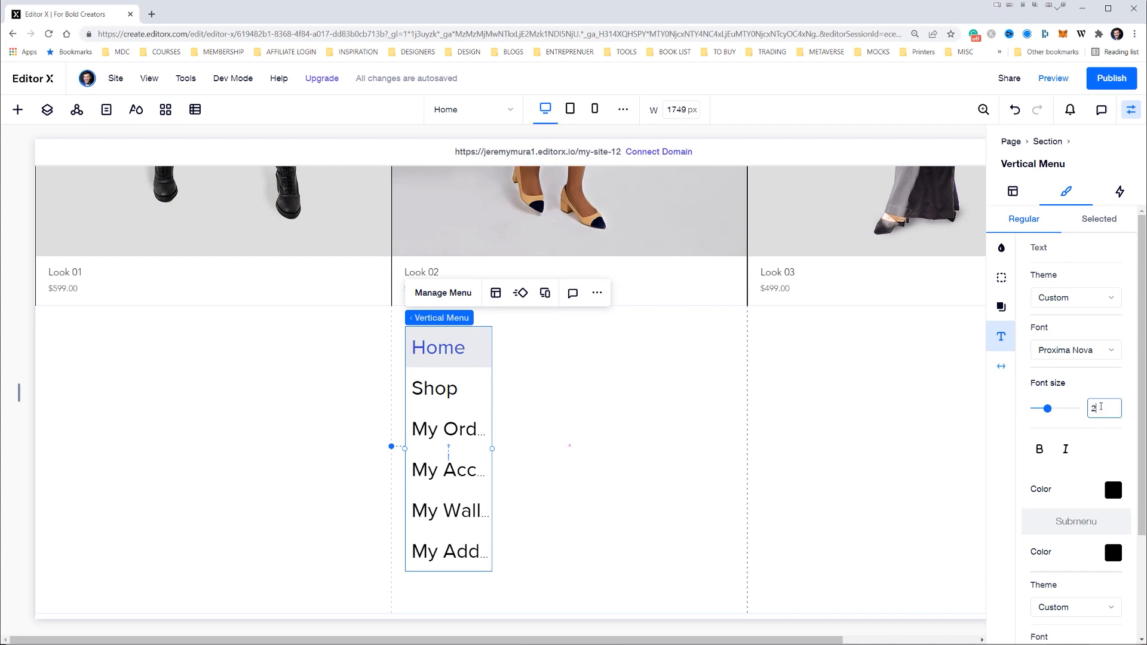
type("26")
key("Return")
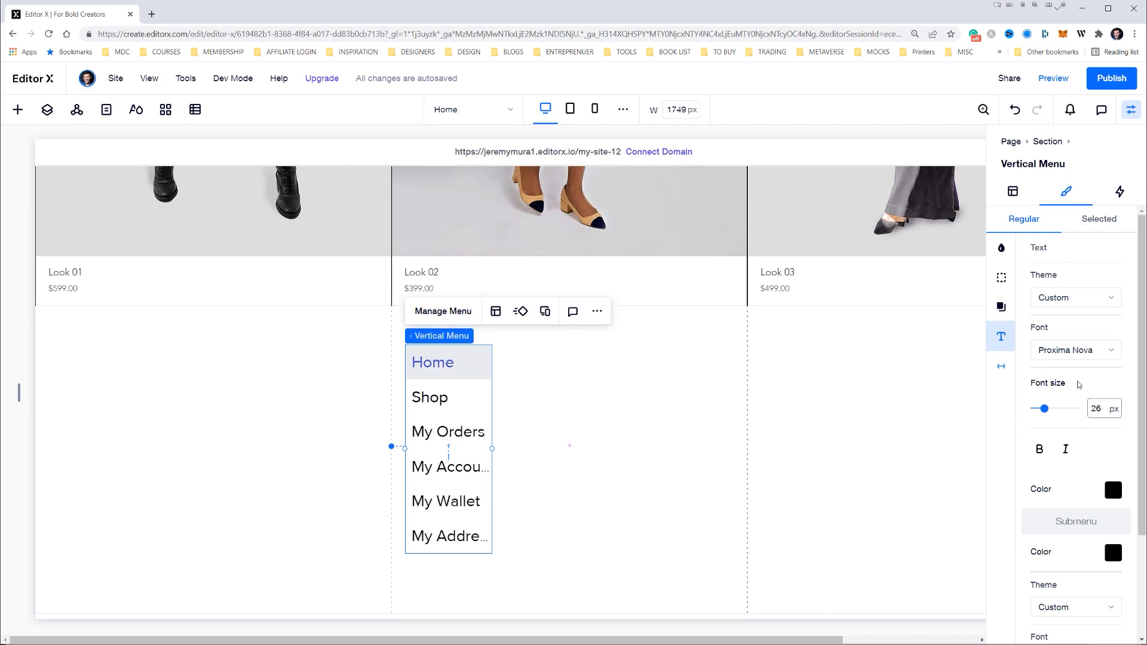
scroll(1083, 389, "down", 1)
Widen the vertical menu so that all its page names fit in full
left_click(505, 453)
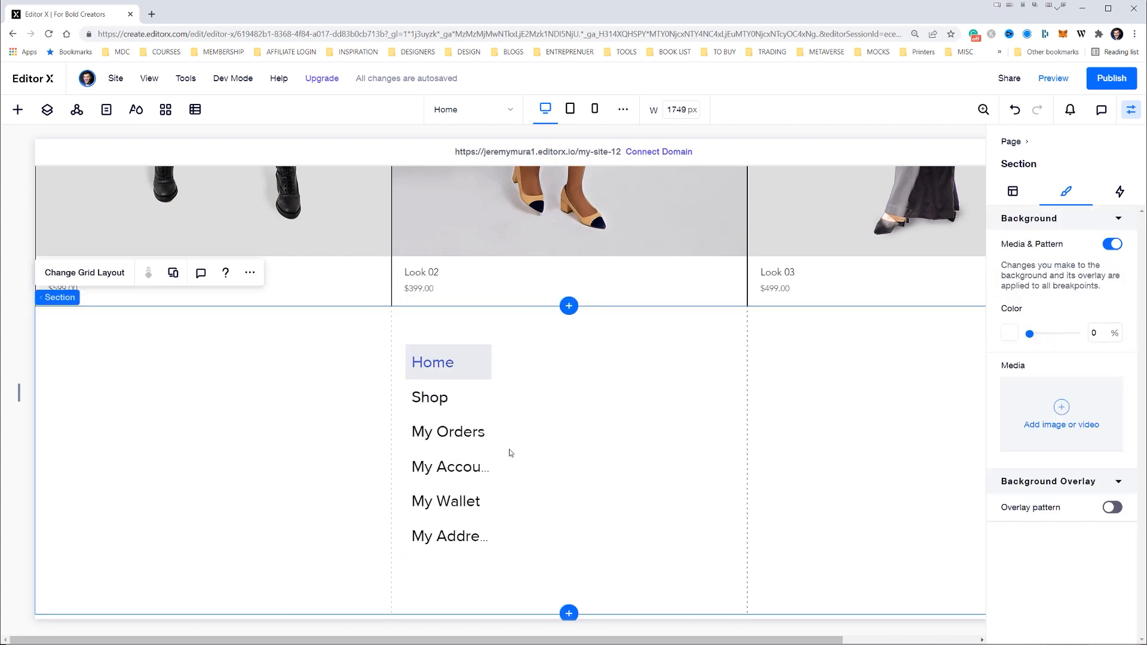
left_click(472, 446)
left_click_drag(493, 449, 542, 449)
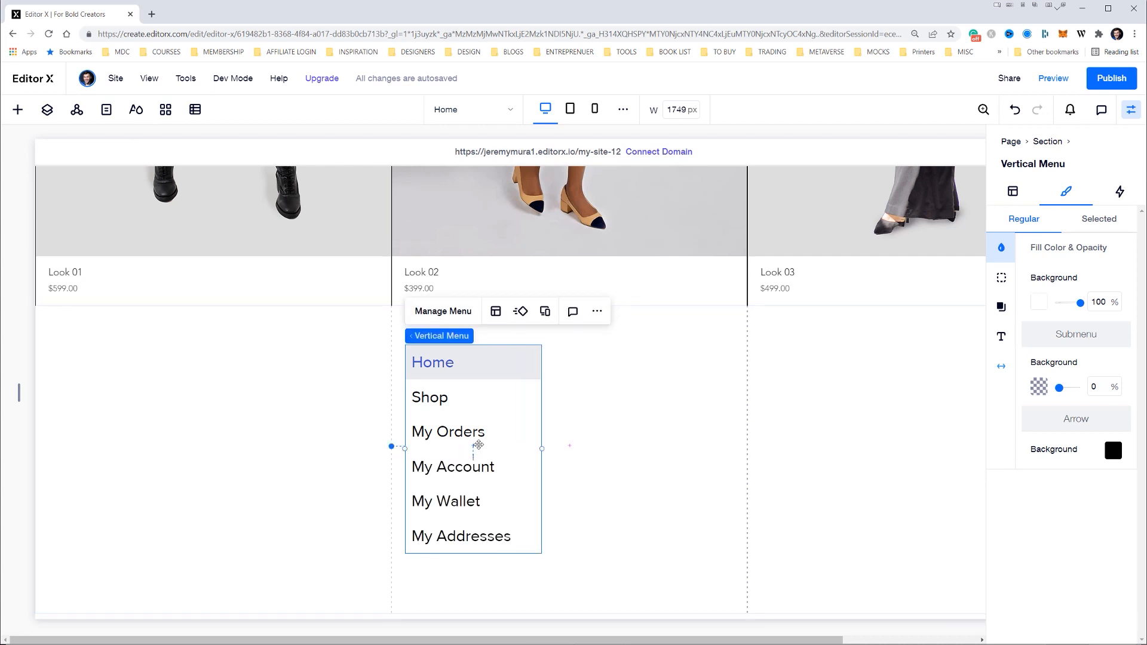
Make the three-column section taller and delete the copyright footer below it
scroll(431, 371, "down", 1)
left_click(559, 514)
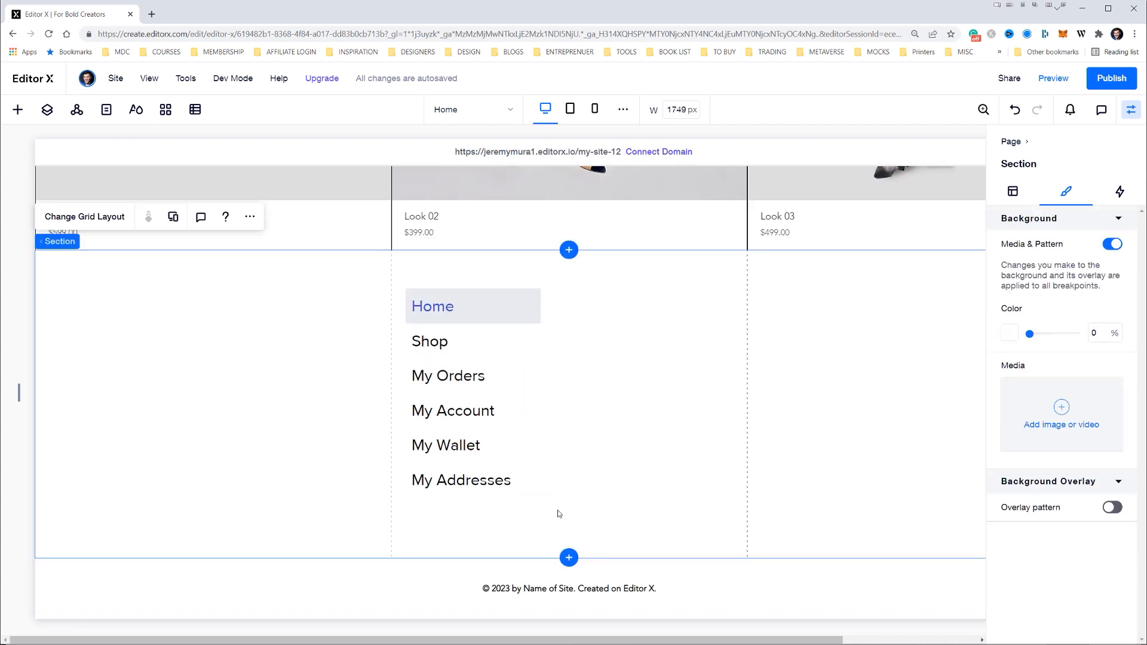
left_click_drag(519, 555, 514, 623)
scroll(522, 441, "down", 1)
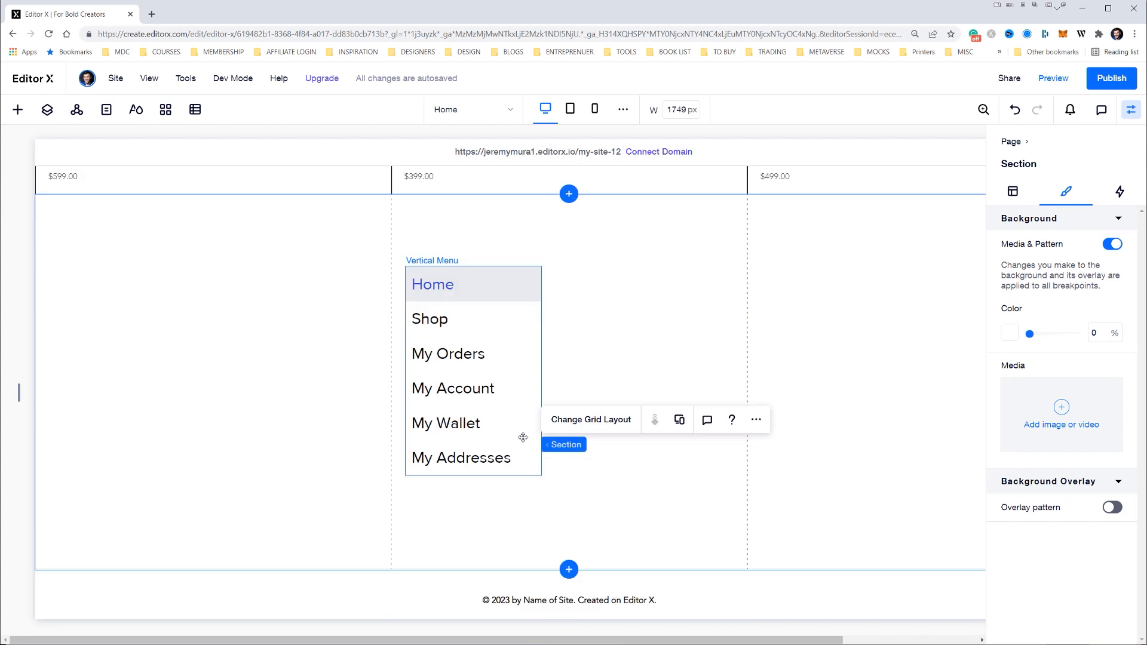
left_click(406, 591)
key("Delete")
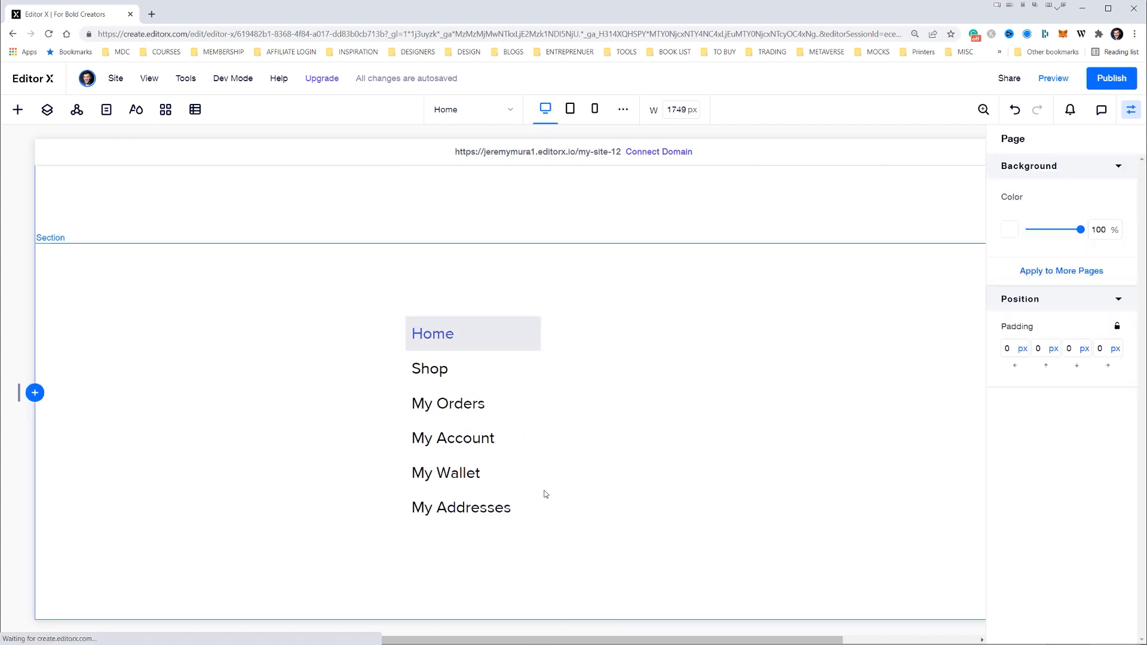
Move the vertical menu down toward the bottom of the middle column, close to the column's left edge
left_click(595, 472)
left_click(456, 336)
left_click_drag(456, 336, 452, 394)
scroll(526, 396, "down", 5)
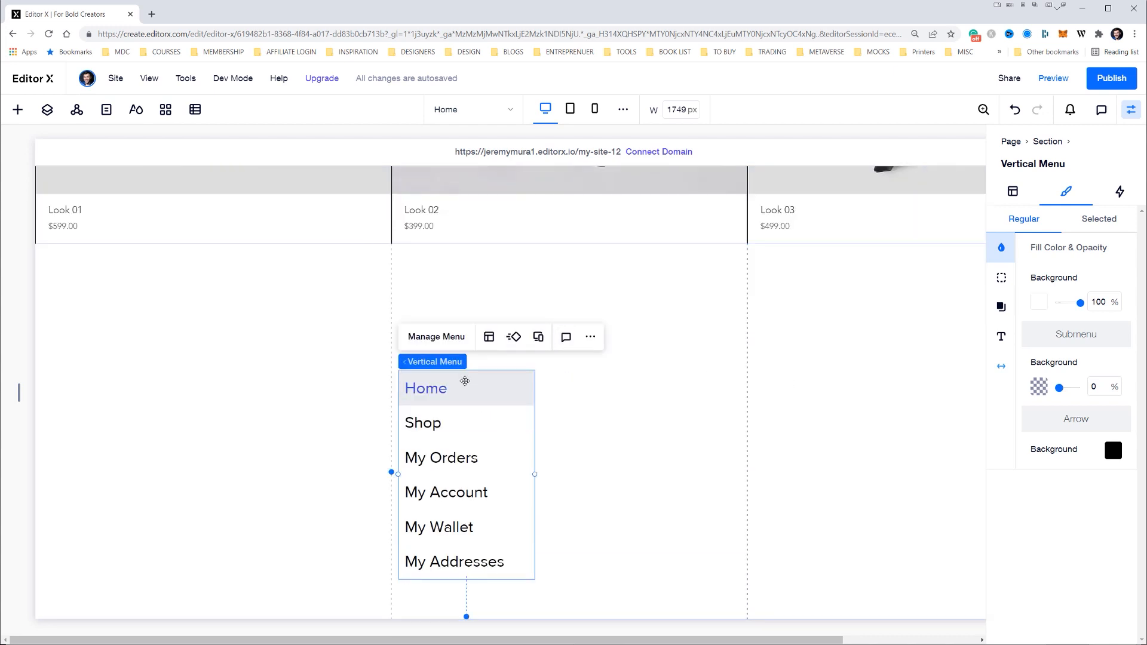
left_click_drag(489, 394, 490, 407)
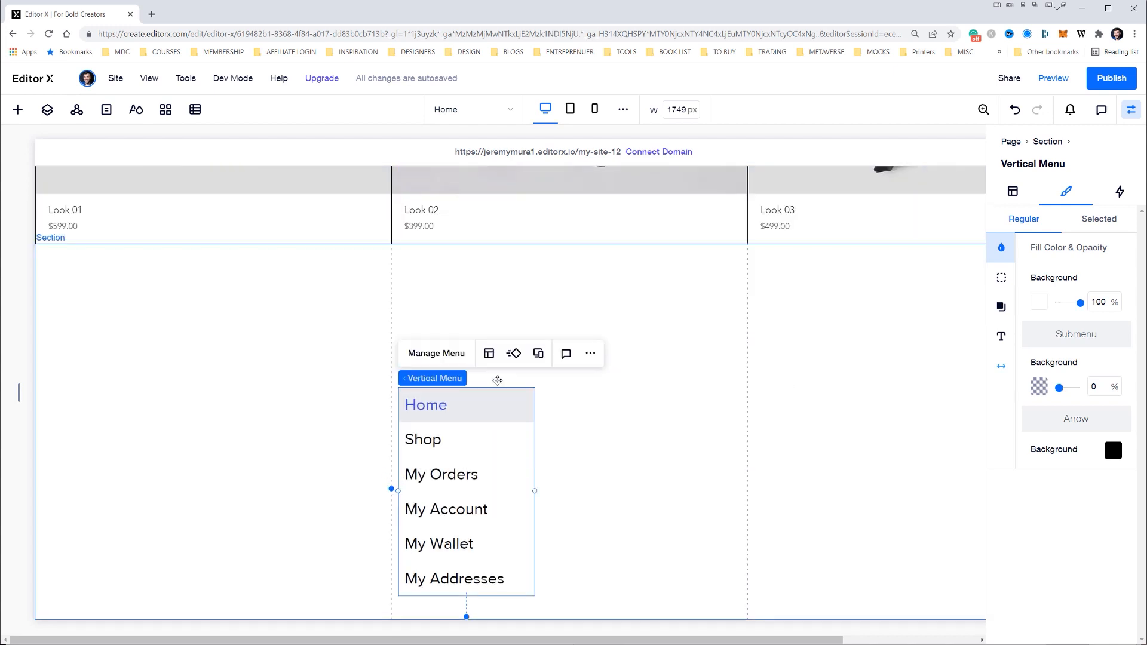
Look over the vertical menu's design options and compare the menu with the bottom section of the Illustrator design
left_click(439, 316)
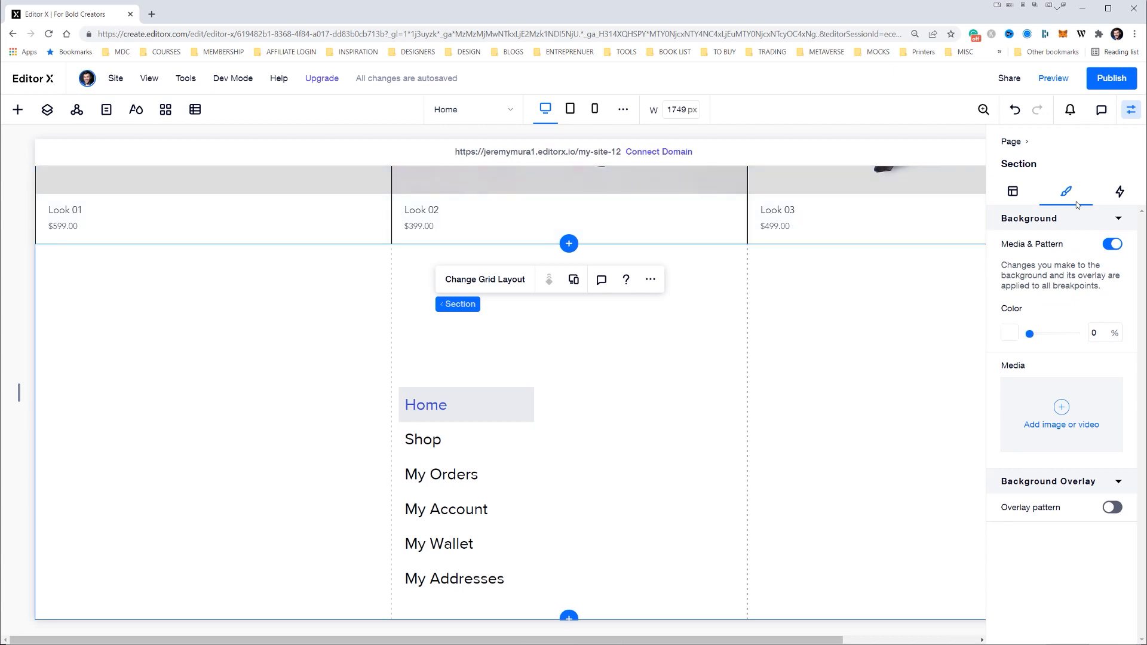
left_click(488, 418)
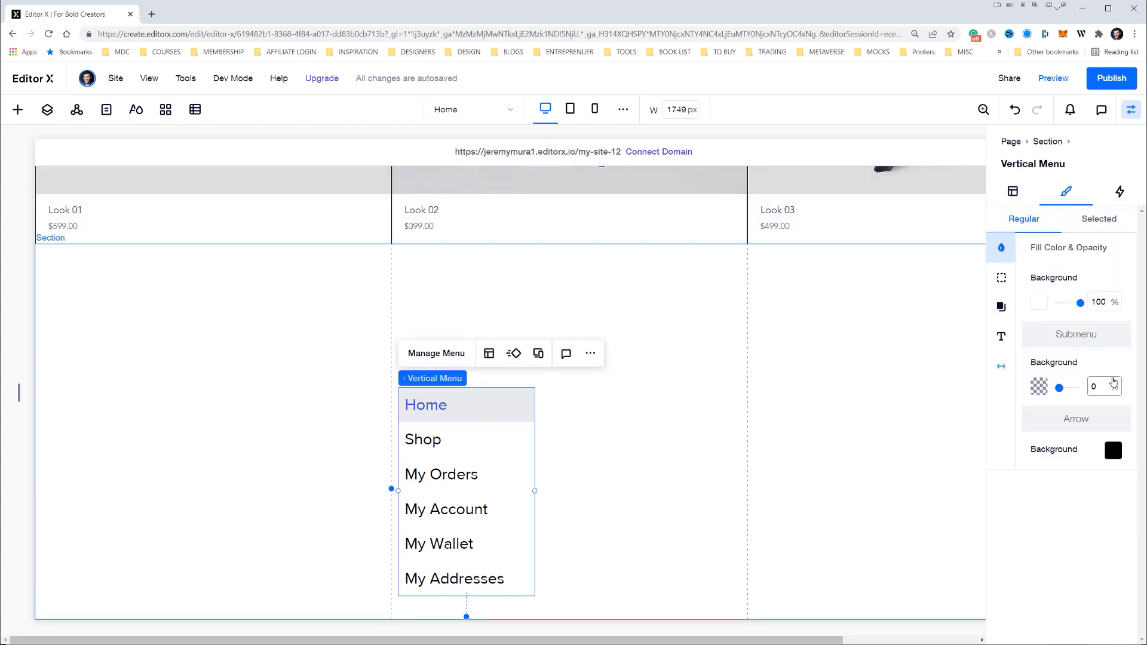
left_click(997, 309)
key("alt+Tab")
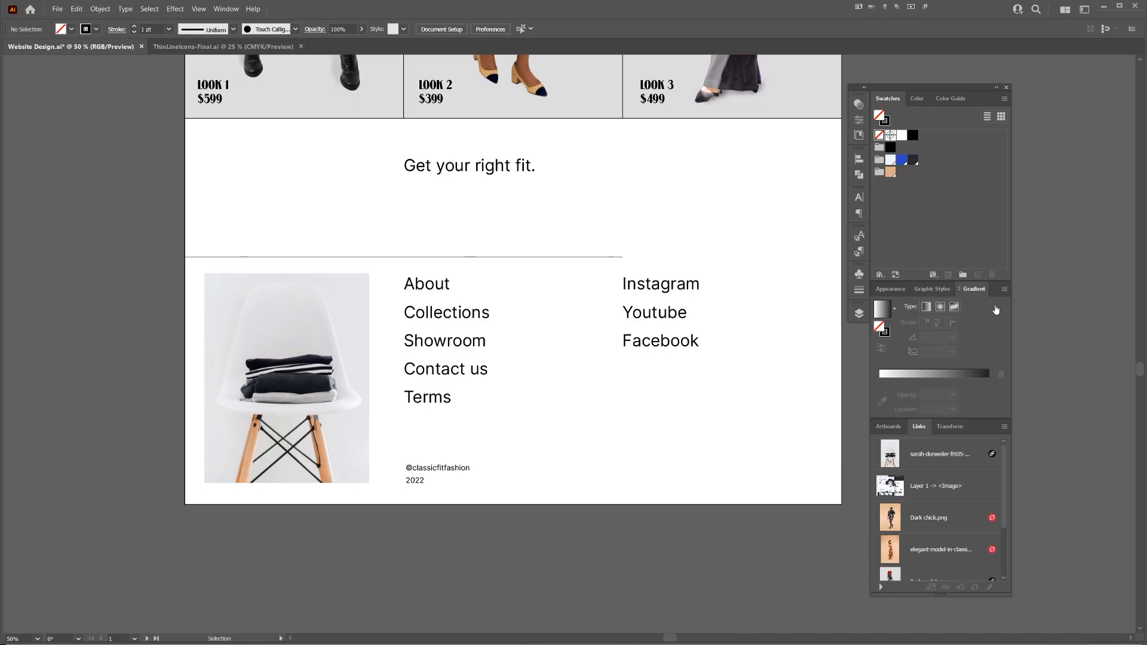
key("alt+Tab")
key("alt+Tab")
key("alt+Tab")
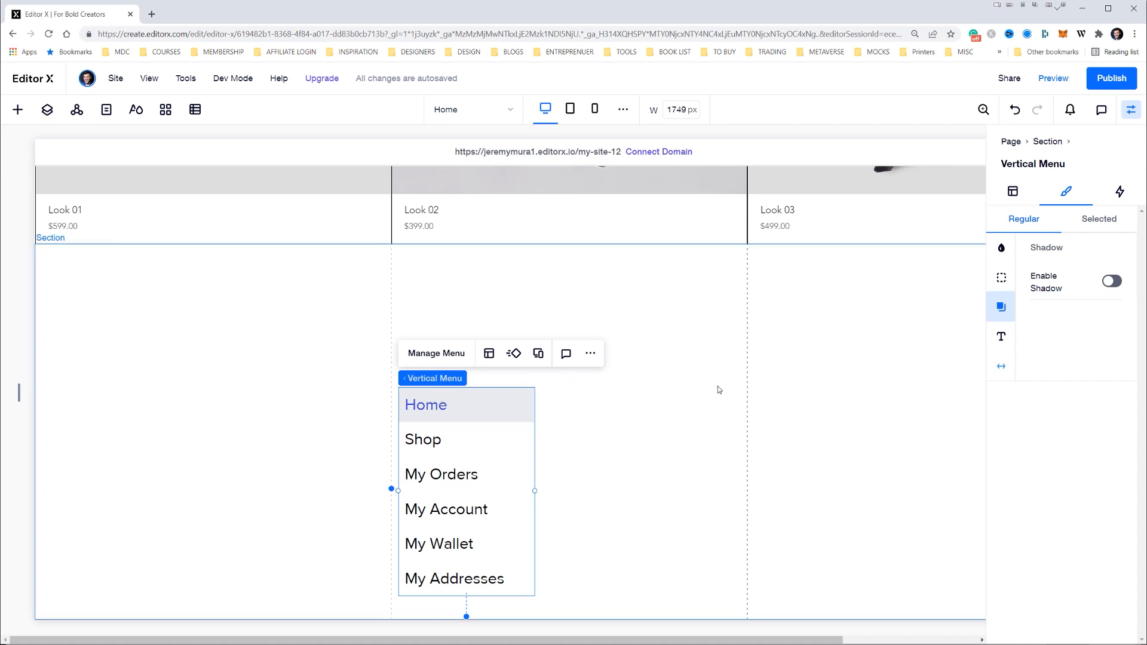
scroll(786, 399, "right", 3)
left_click_drag(315, 399, 675, 396)
key("ctrl+z")
key("ctrl+z")
key("ctrl+z")
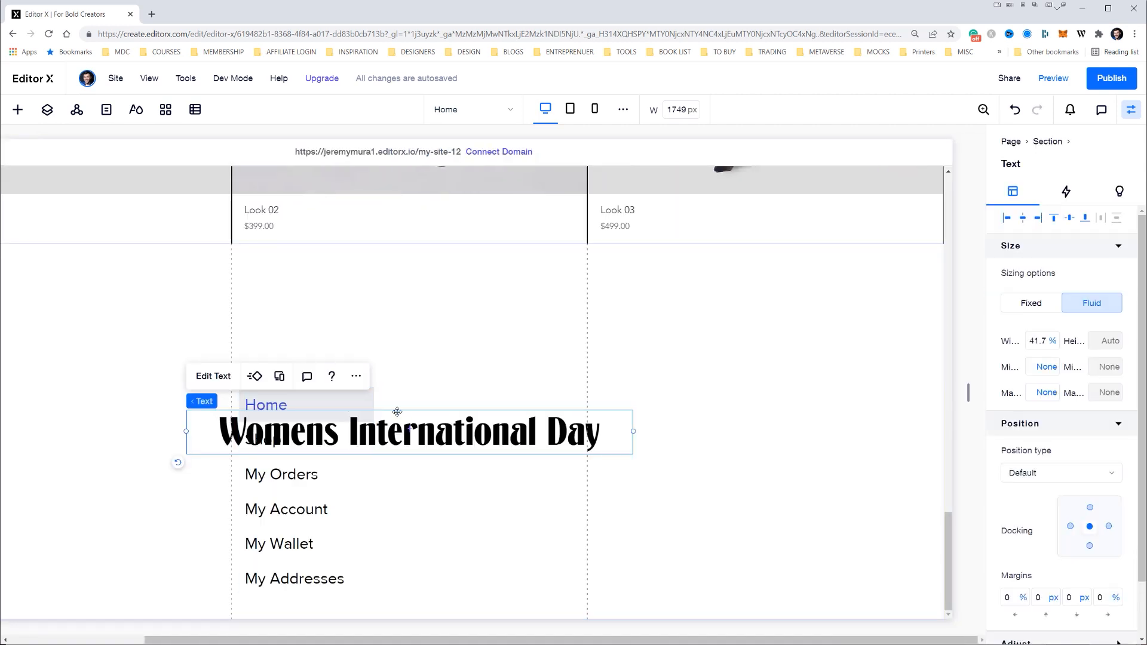
key("Delete")
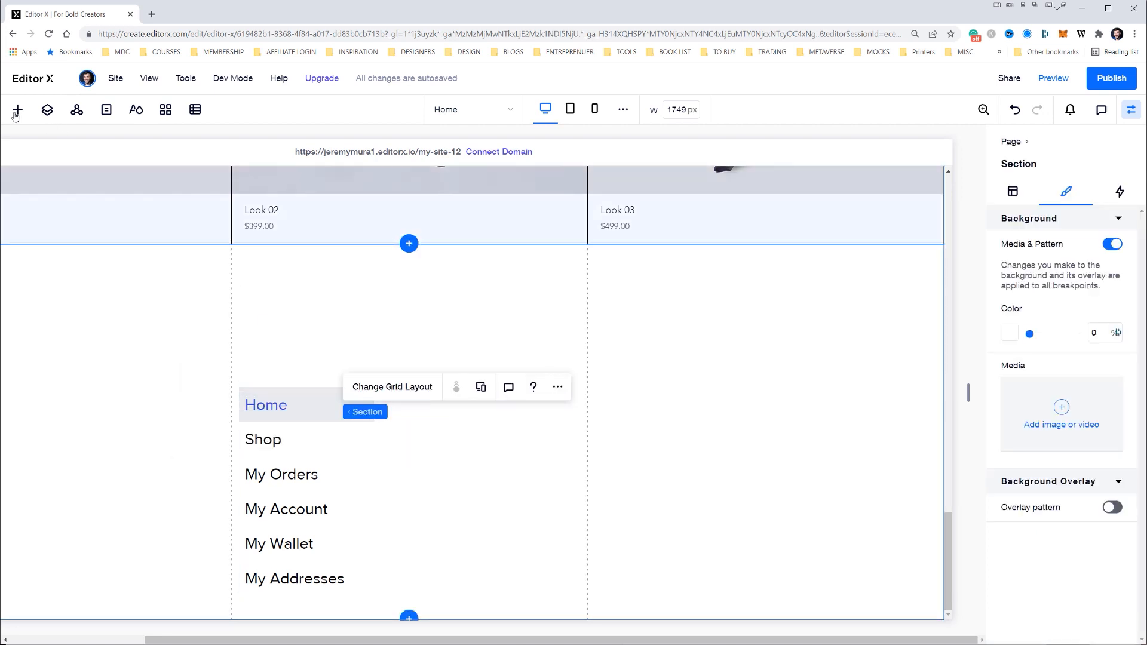
Browse the available menu, search, embed and social bar elements for something suited to the social links
left_click(17, 109)
left_click(56, 300)
scroll(311, 338, "down", 5)
scroll(311, 338, "down", 8)
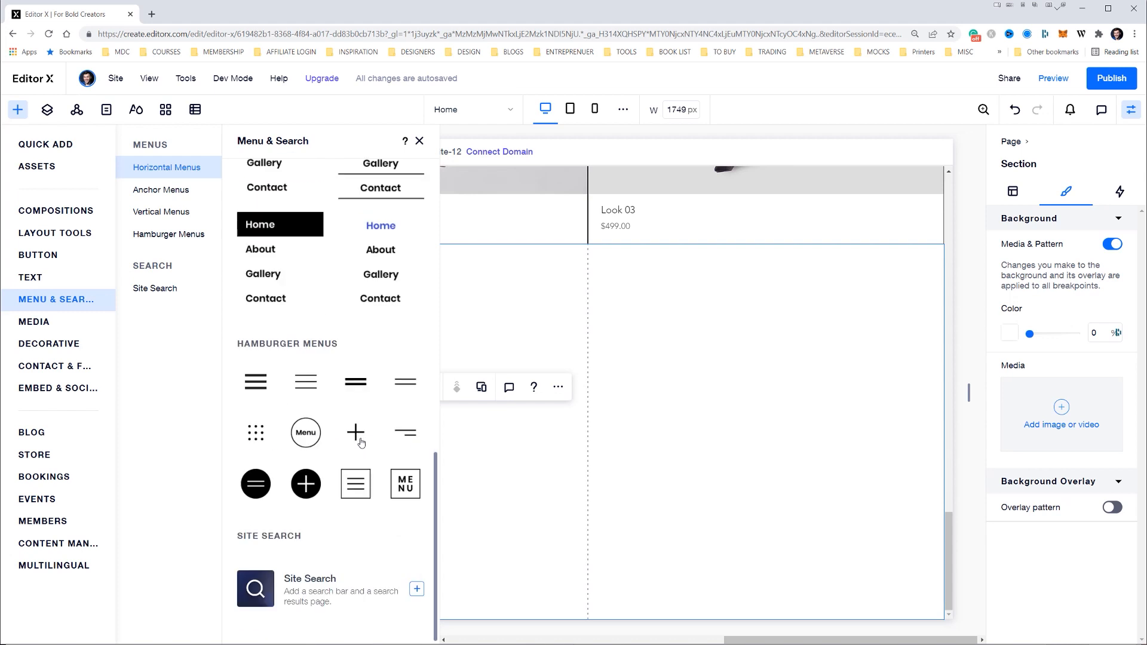
scroll(361, 442, "up", 3)
scroll(361, 442, "down", 3)
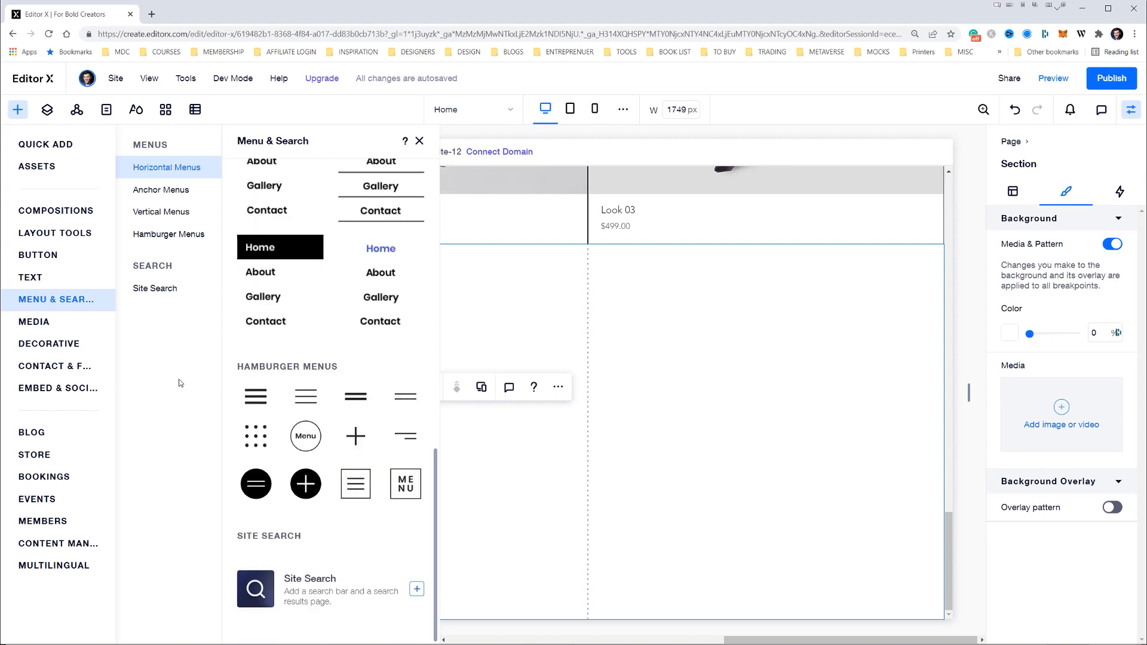
mouse_move(59, 388)
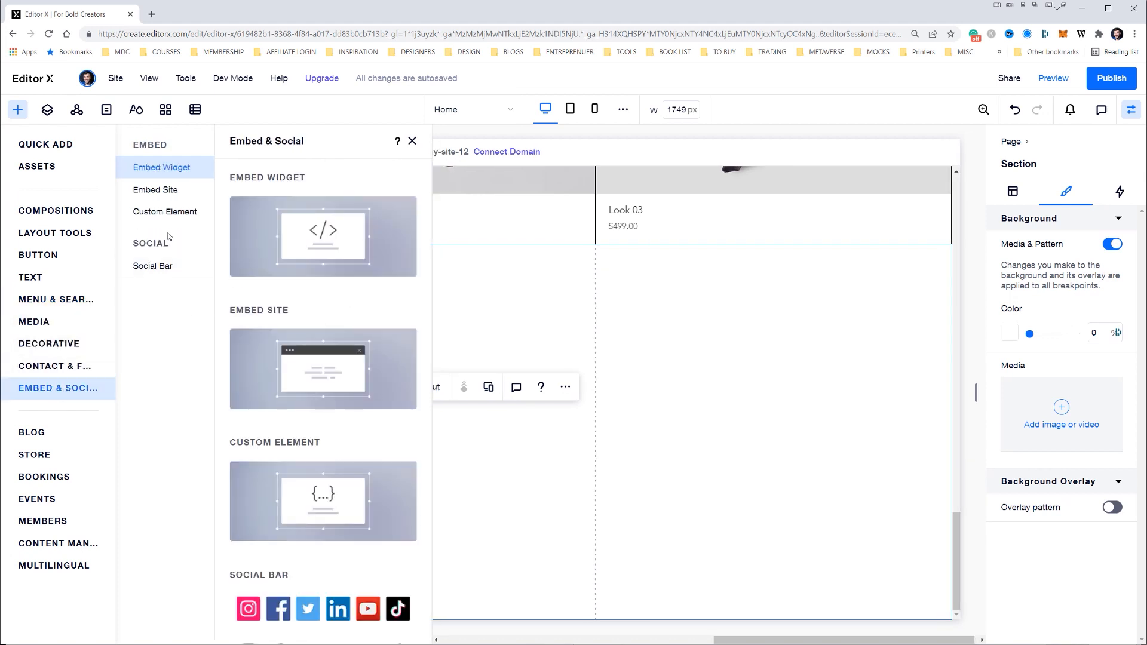
scroll(304, 508, "down", 3)
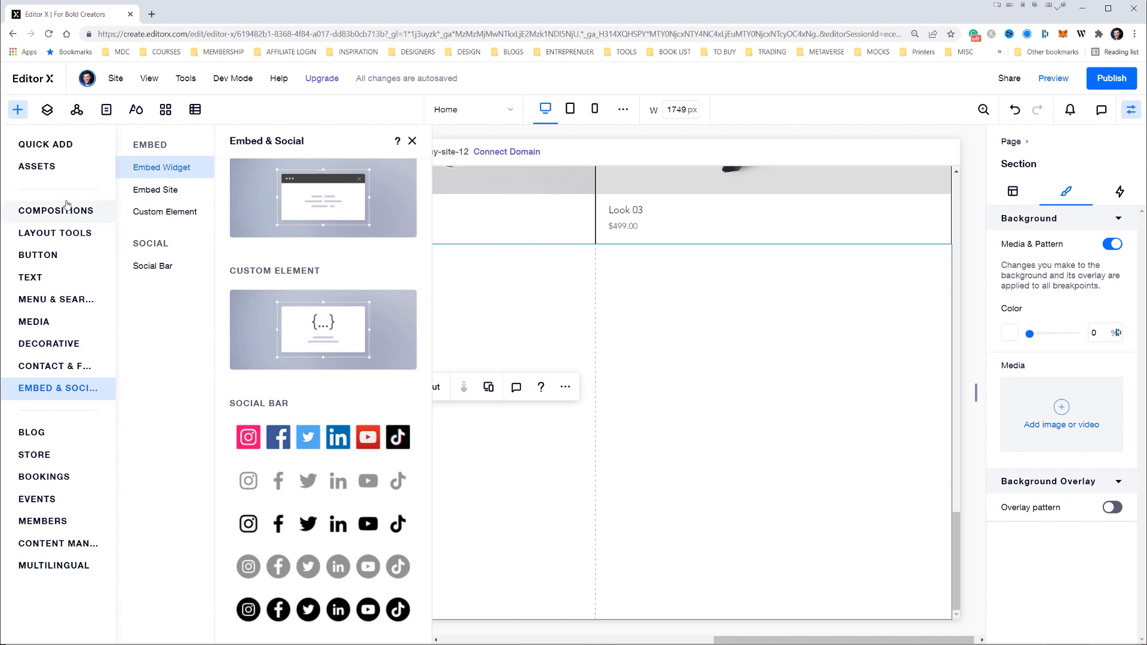
Add a text element to the third column, level with the menu's Home item, reading "Instagram"
left_click(45, 144)
left_click_drag(157, 201, 806, 407)
double_click(809, 406)
type("Instagfra")
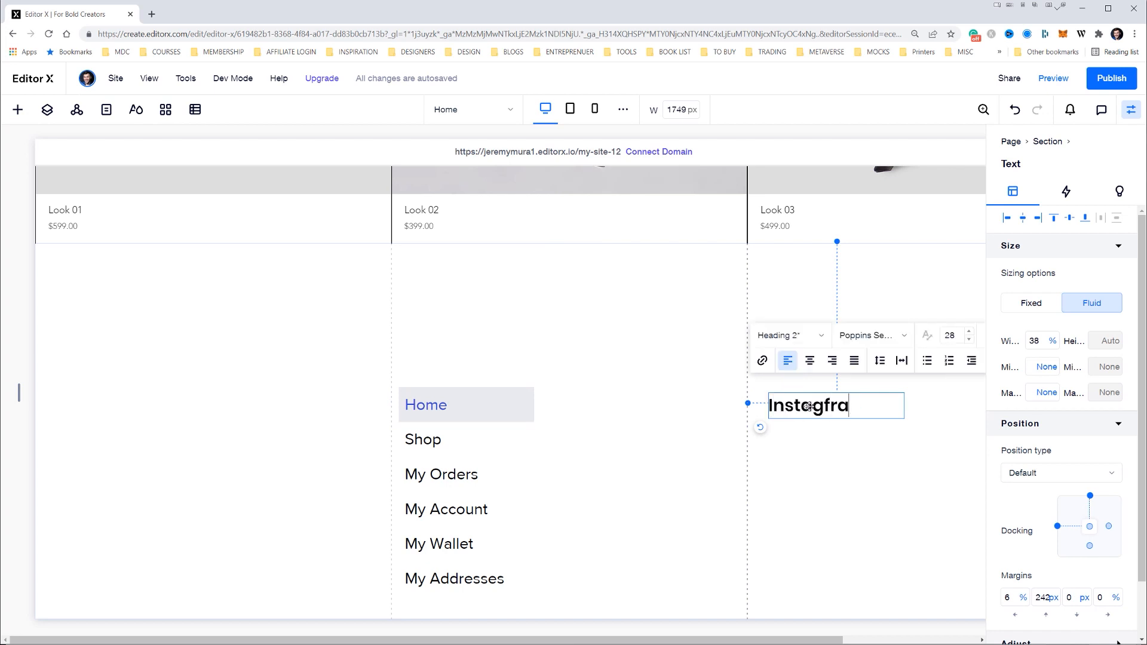
key("BackSpace")
key("BackSpace")
key("BackSpace")
type("ram")
Try to set the Instagram text to Proxima Nova at size 26
left_click(875, 341)
left_click(870, 422)
left_click(951, 335)
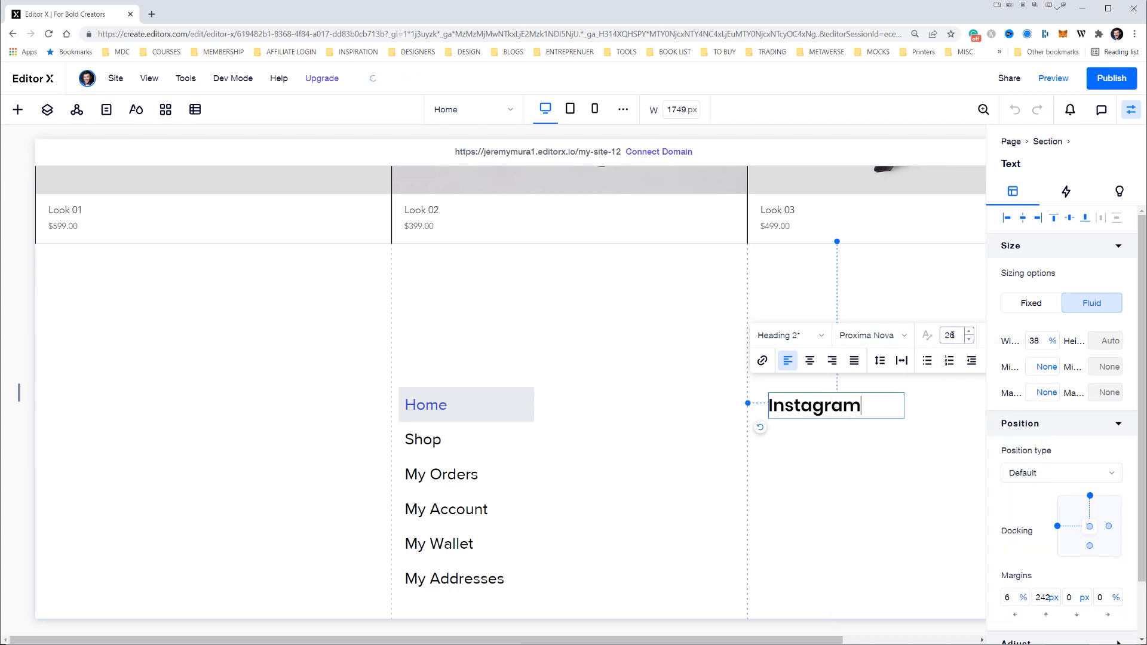
key("ctrl+z")
Check the vertical menu's font and size settings as a reference for the Instagram text
left_click(830, 440)
left_click(427, 404)
left_click(813, 407)
left_click(461, 427)
left_click(1002, 336)
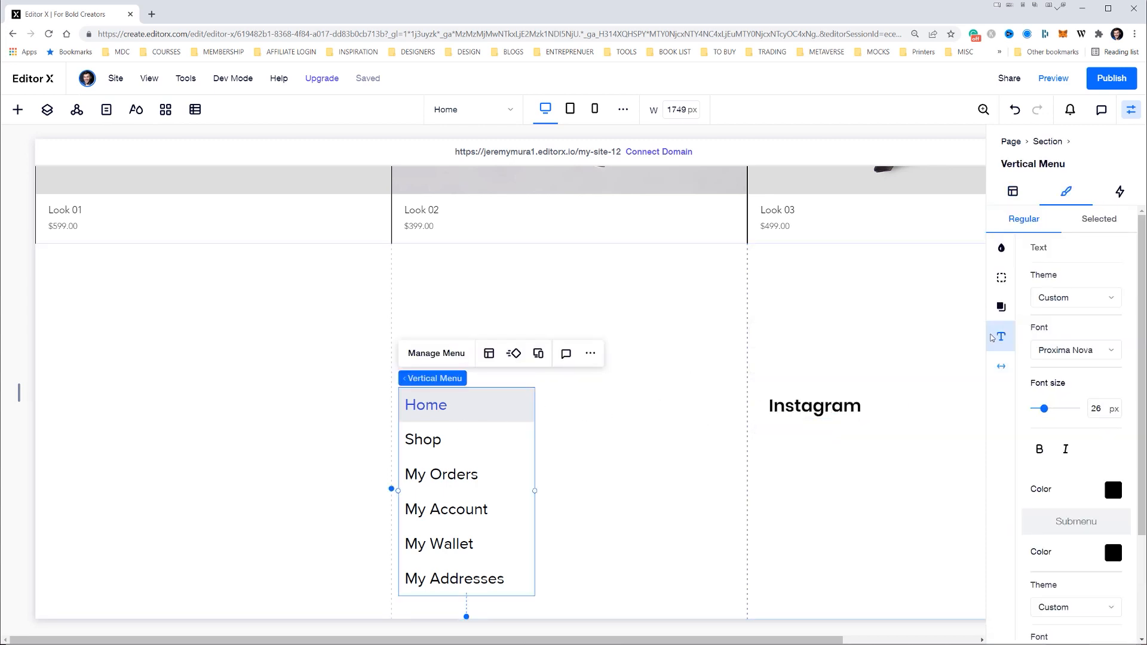
Give the Instagram text the Paragraph 1 style and set its font to Proxima Nova
left_click(851, 400)
left_click(789, 359)
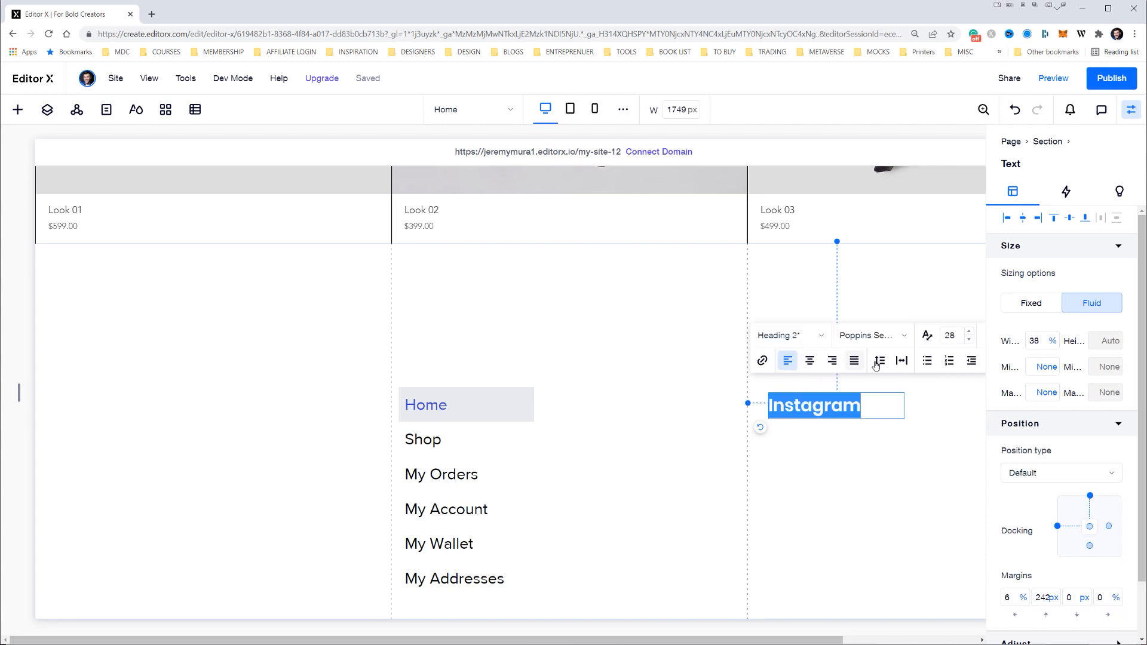
left_click(804, 335)
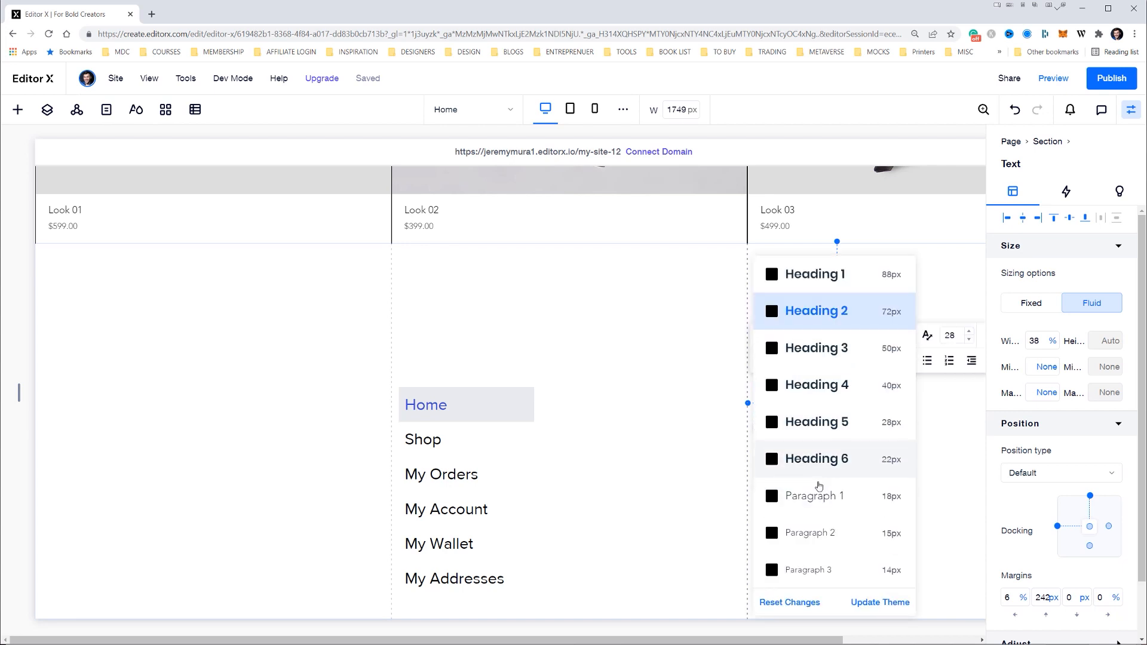
left_click(818, 498)
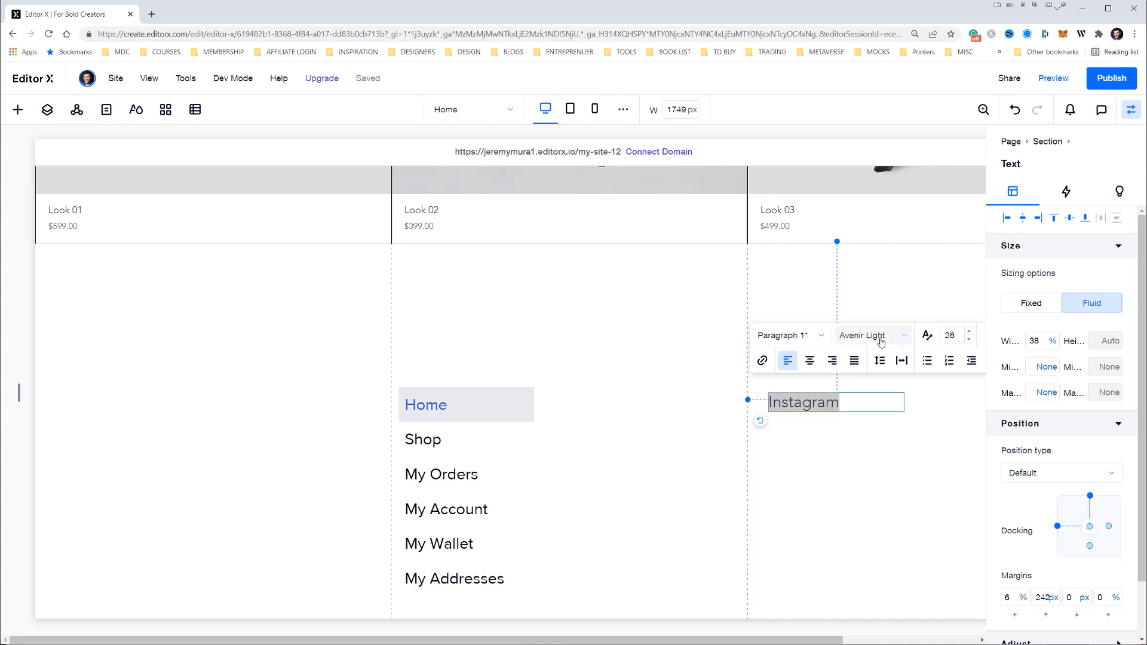
left_click(877, 336)
type("Pridi")
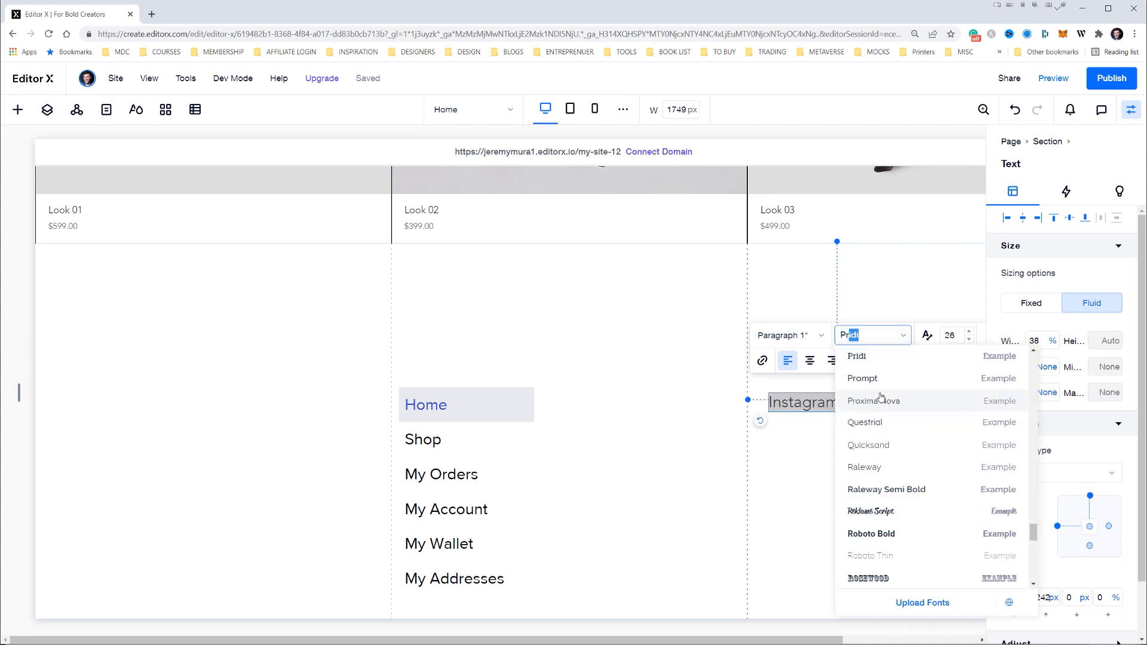
left_click(881, 400)
left_click(825, 436)
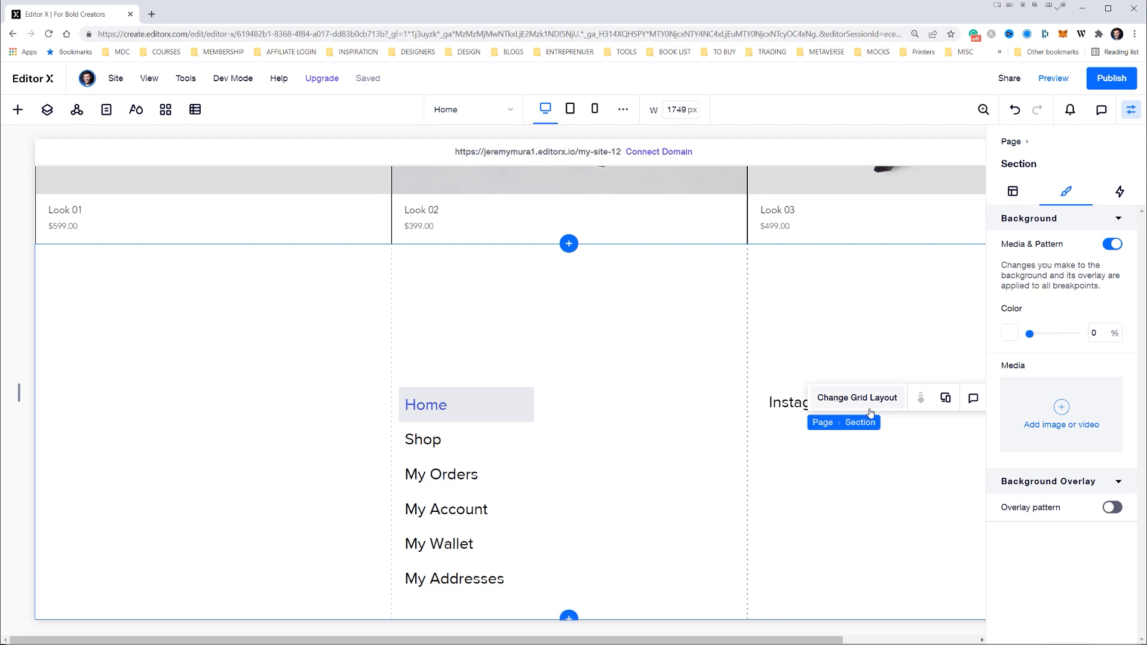
Duplicate the Instagram text, place the copy directly below it, and change its wording to "Youtube"
left_click(798, 402)
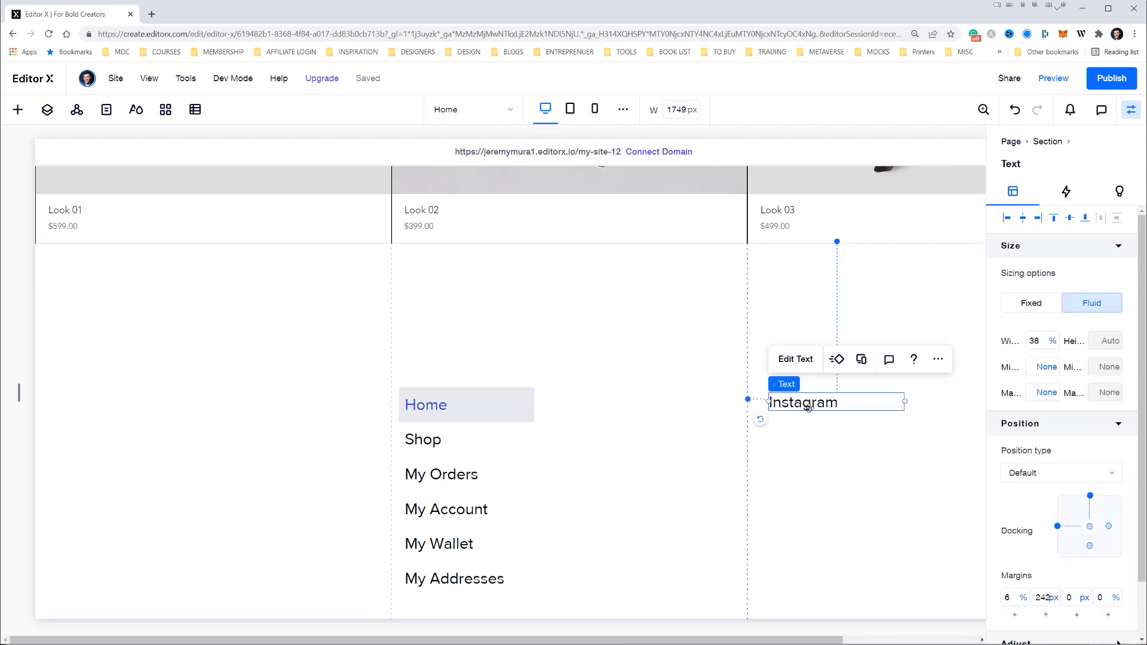
key("ctrl+d")
left_click_drag(806, 412, 793, 436)
double_click(793, 432)
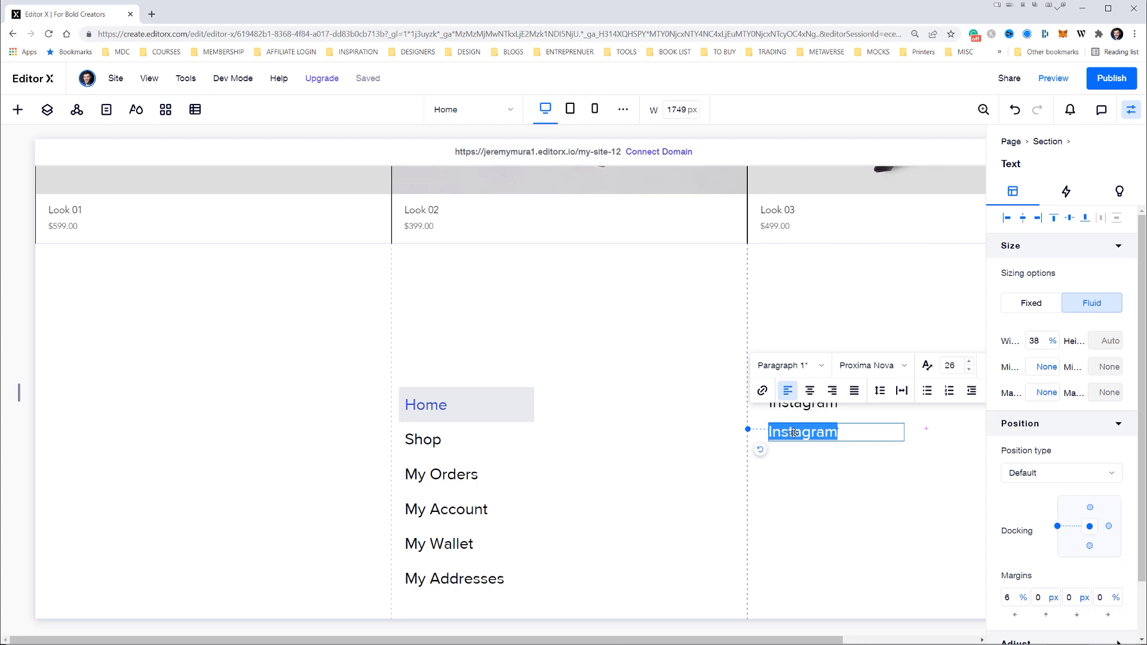
type("Youtube")
left_click(798, 454)
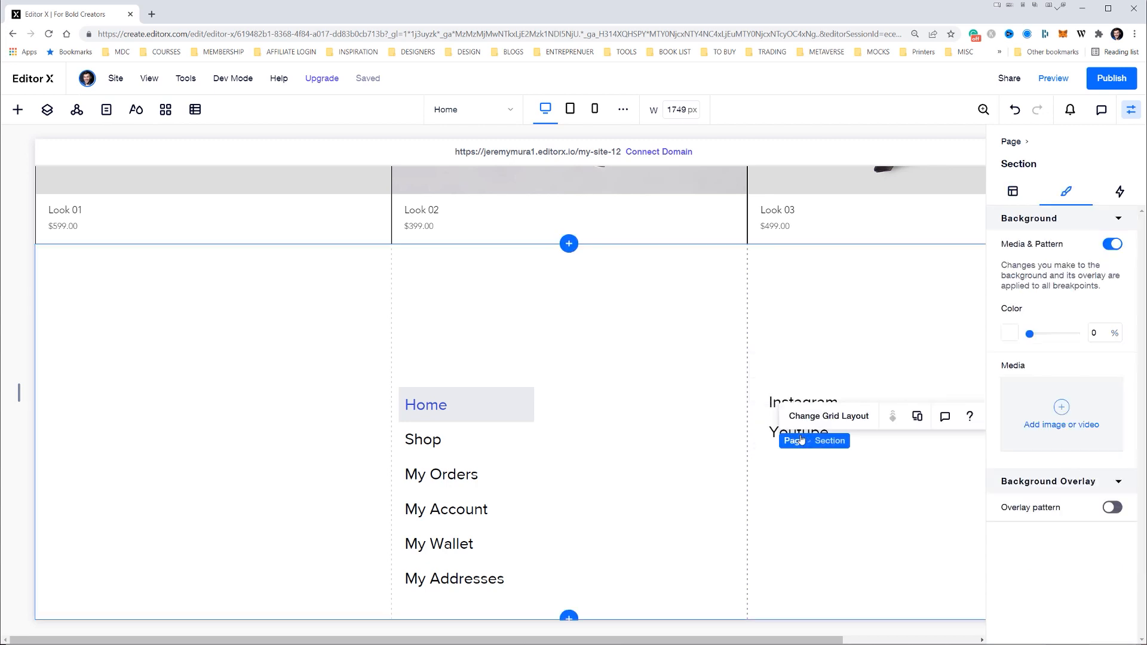
Duplicate the Youtube text, place the copy directly below it, and change its wording to "Facebook"
left_click(772, 432)
key("ctrl+d")
left_click_drag(800, 435, 825, 465)
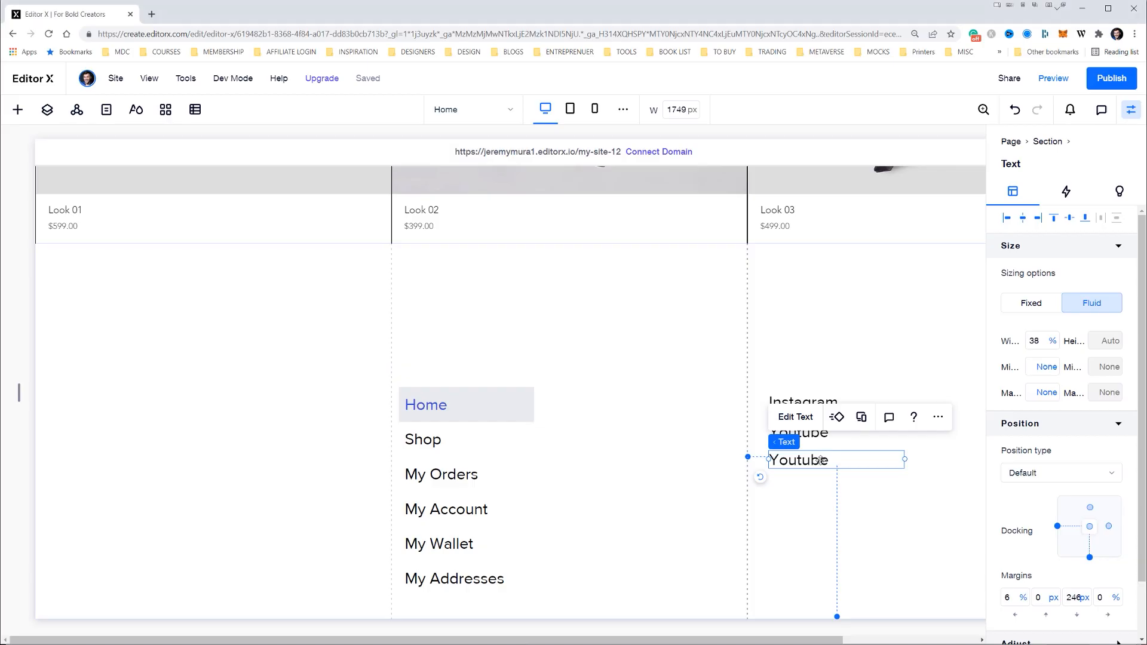
double_click(820, 460)
type("Facebook")
left_click(787, 323)
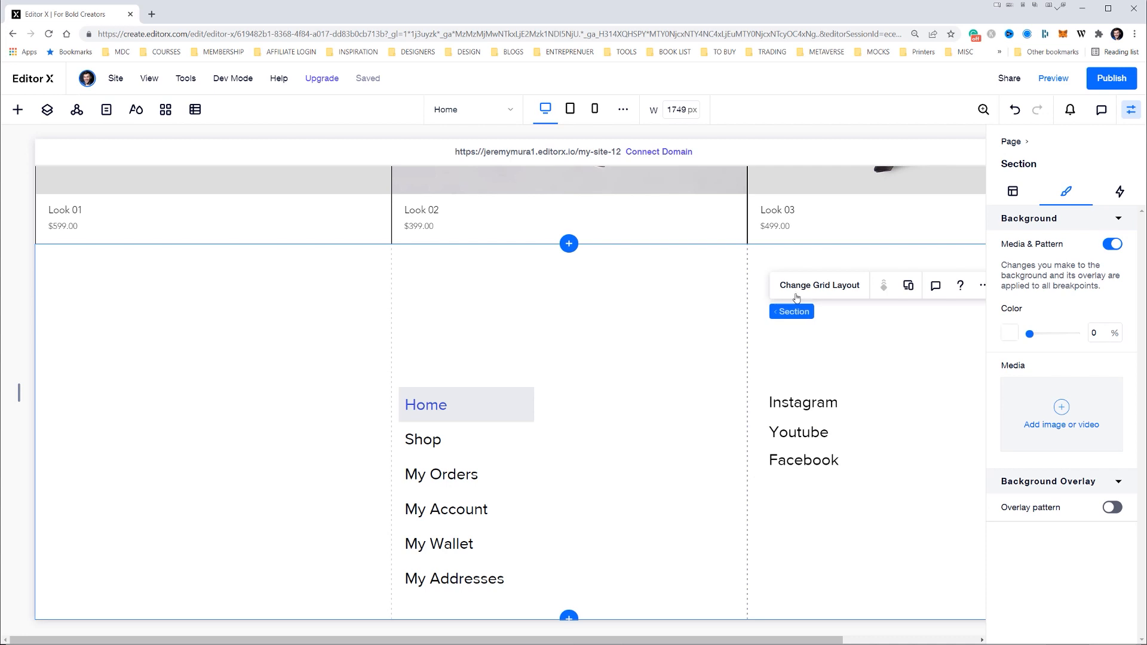
Hide the inspector and compare the menu and social links with the footer in the Illustrator design
left_click(807, 402)
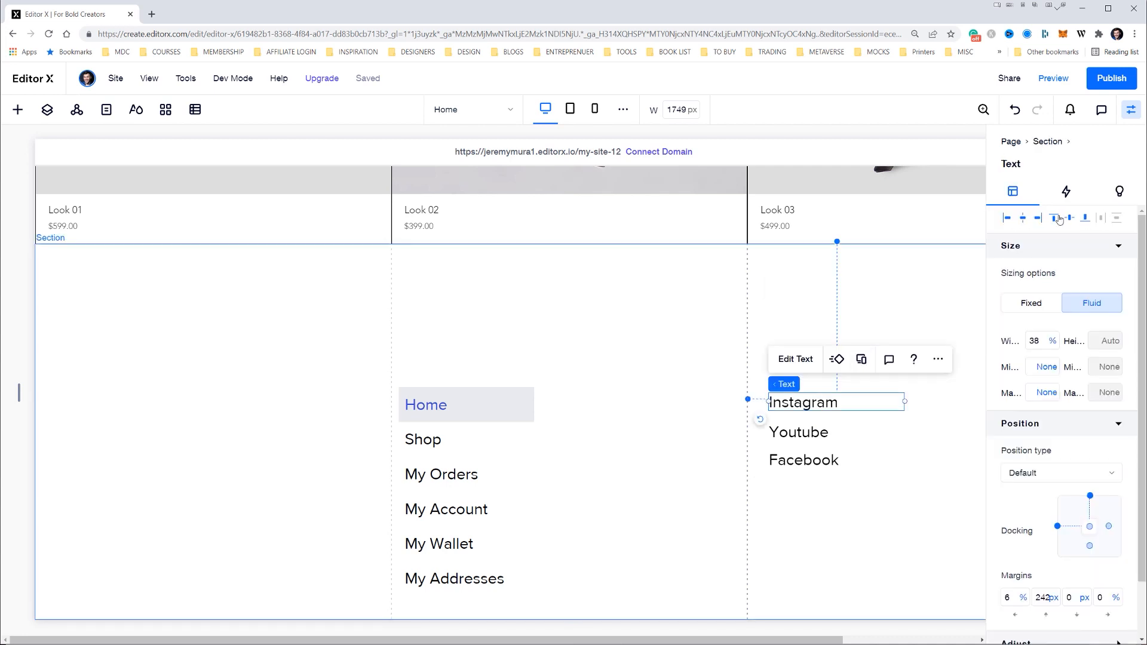
left_click(690, 311)
left_click(1132, 110)
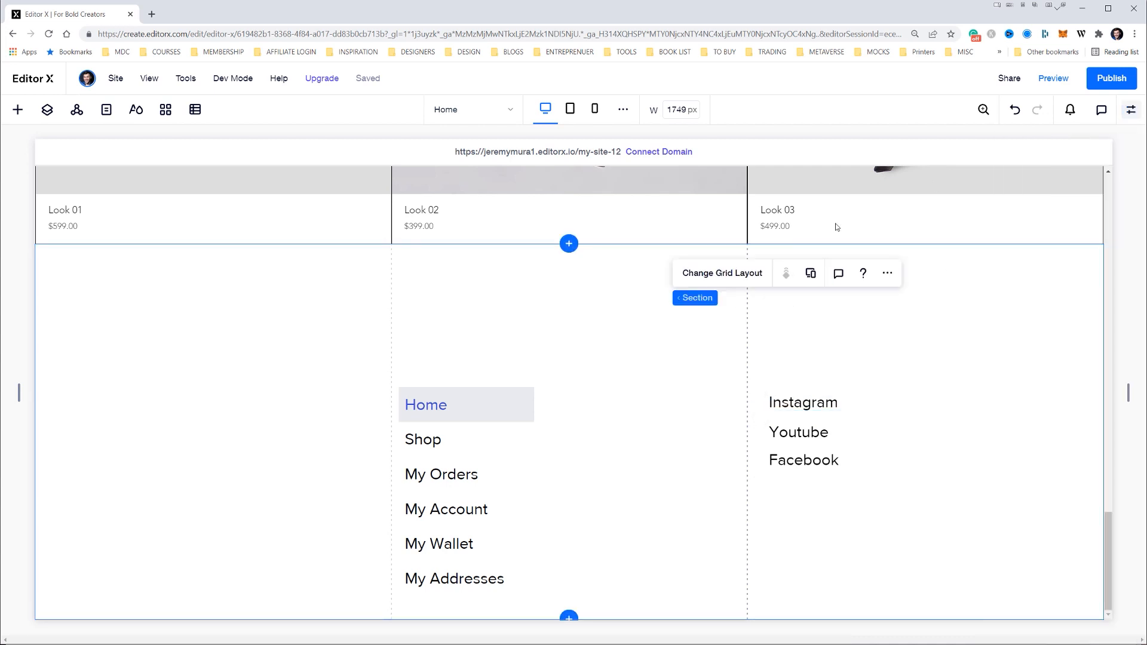
key("alt+Tab")
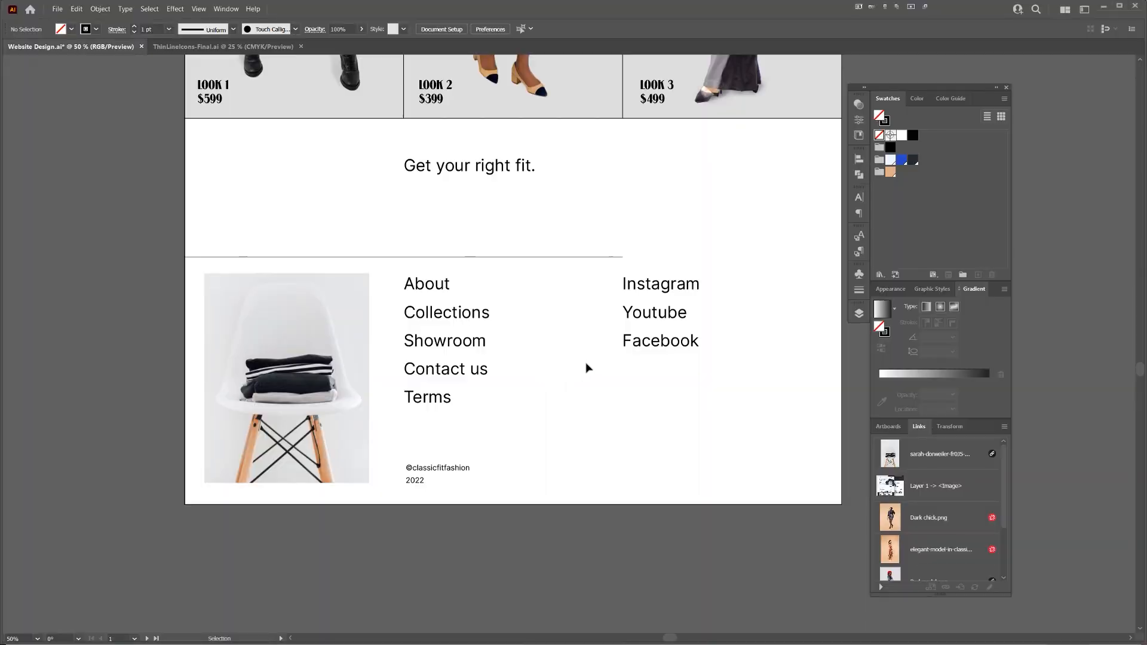
key("alt+Tab")
left_click(440, 404)
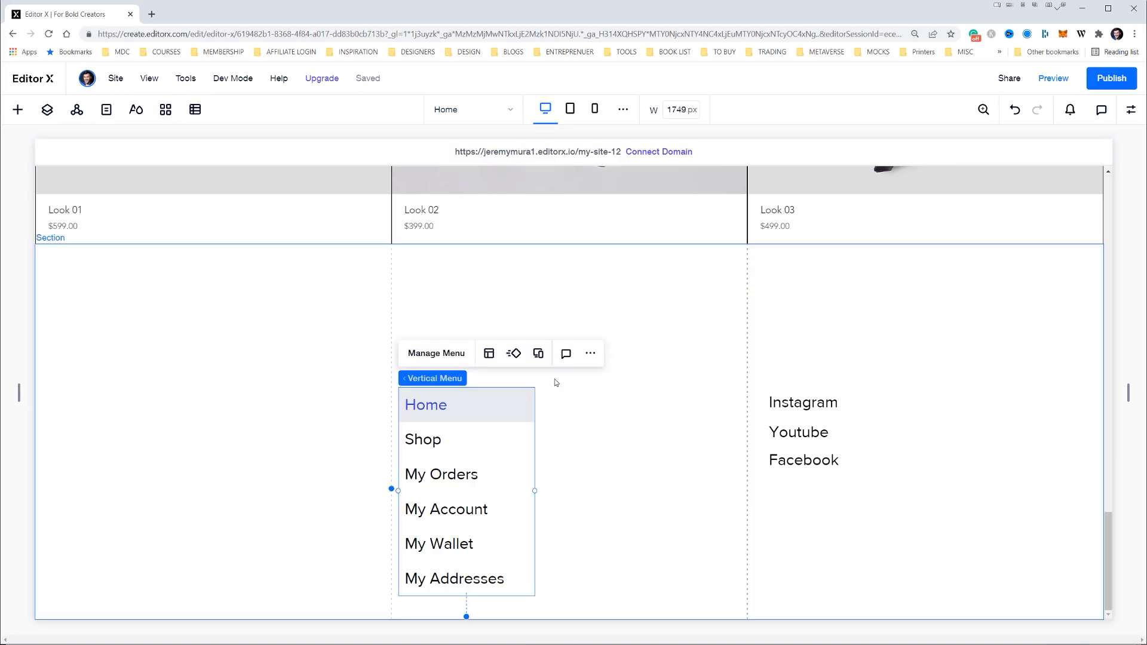
left_click(449, 314)
Add a horizontal line above the menu, running from the section's outer edge across the first two columns
left_click(13, 113)
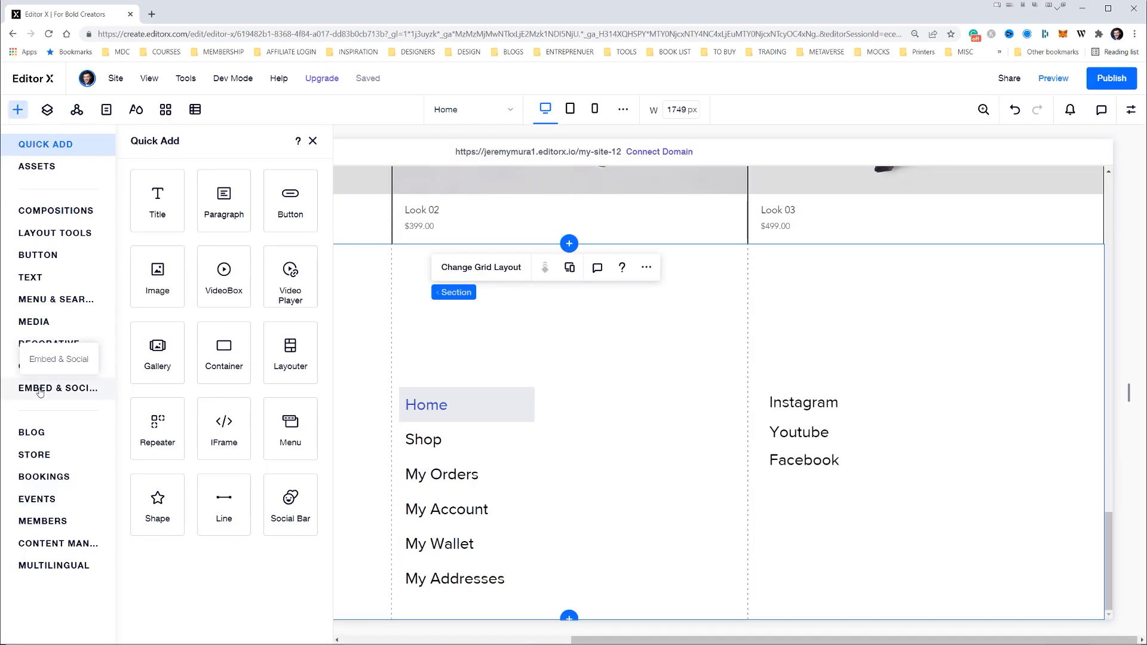
left_click(224, 507)
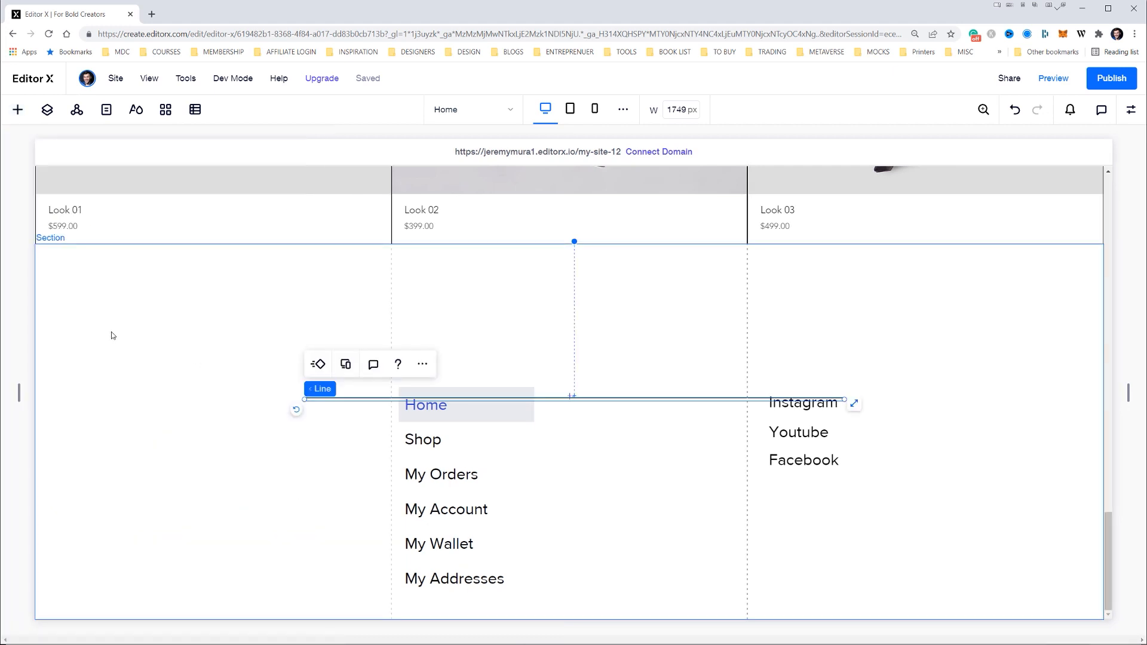
left_click_drag(356, 399, 89, 374)
left_click_drag(576, 371, 837, 377)
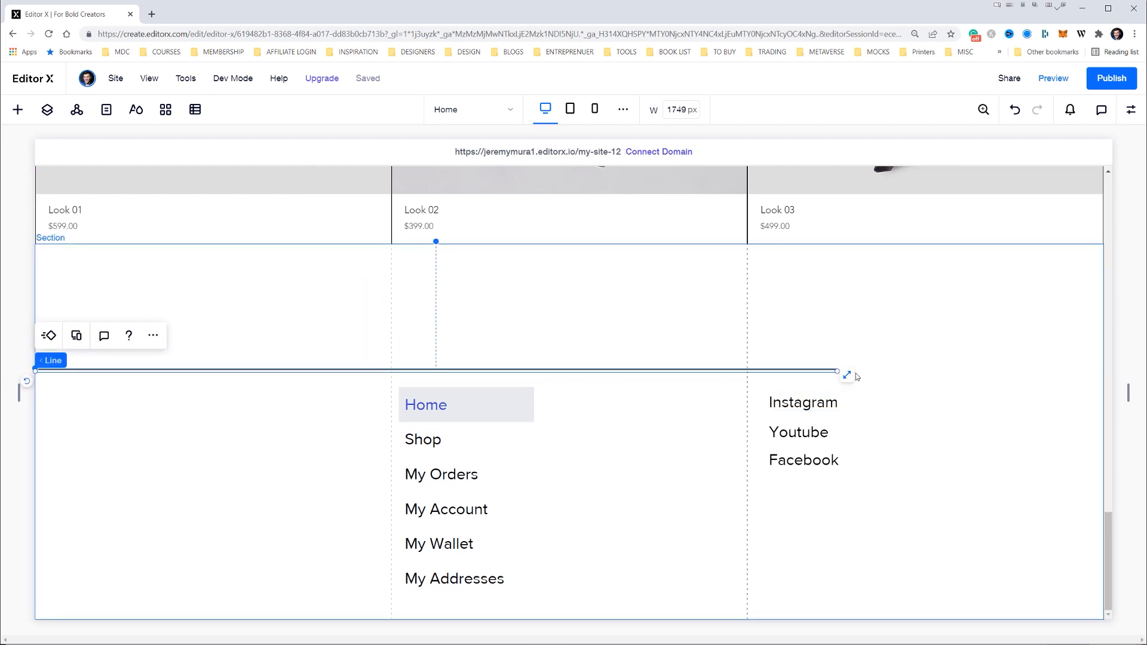
key("alt+Tab")
key("alt+Tab")
left_click_drag(839, 371, 750, 374)
left_click(933, 339)
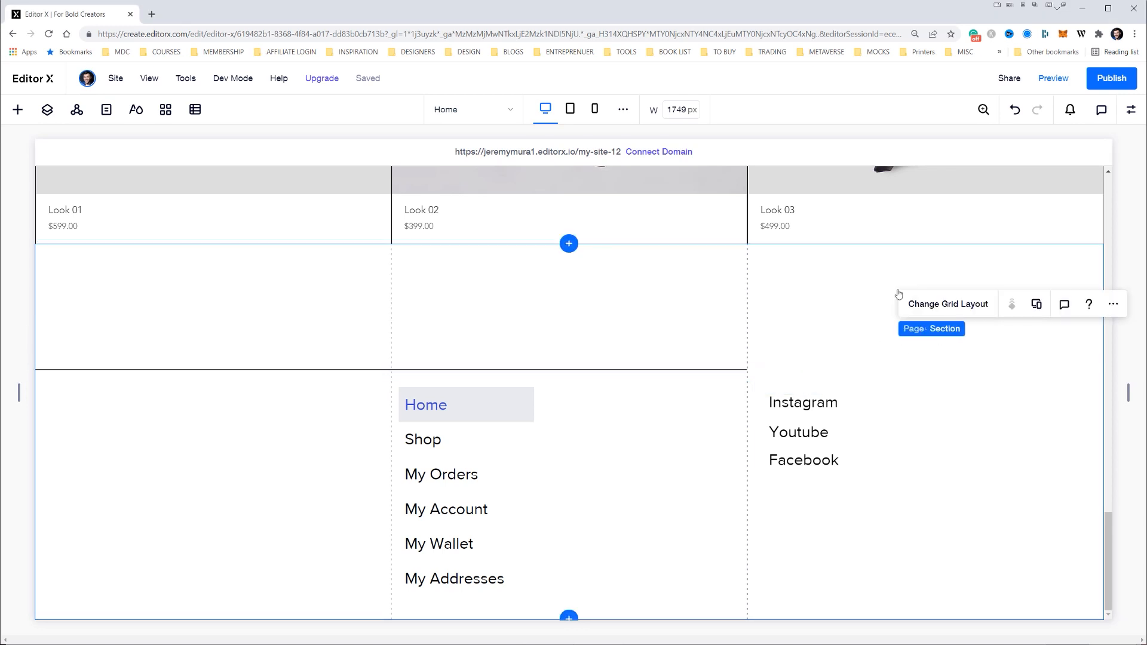
Examine the vertical menu's items, spacing and text settings
left_click(496, 417)
left_click(437, 353)
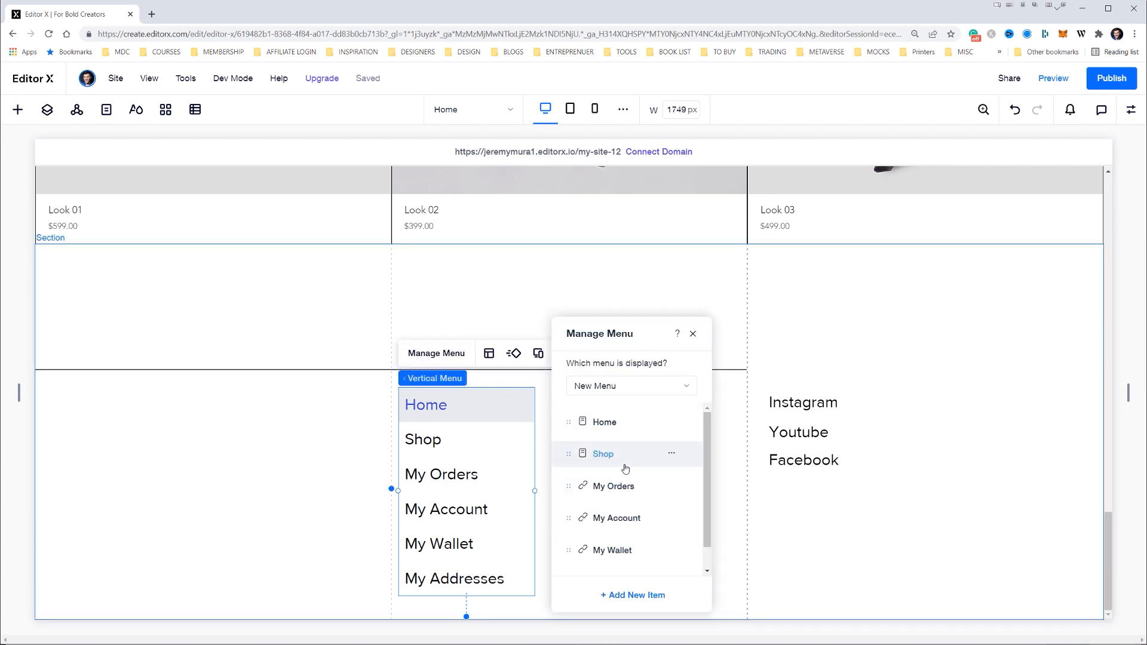
left_click(693, 334)
left_click(1131, 109)
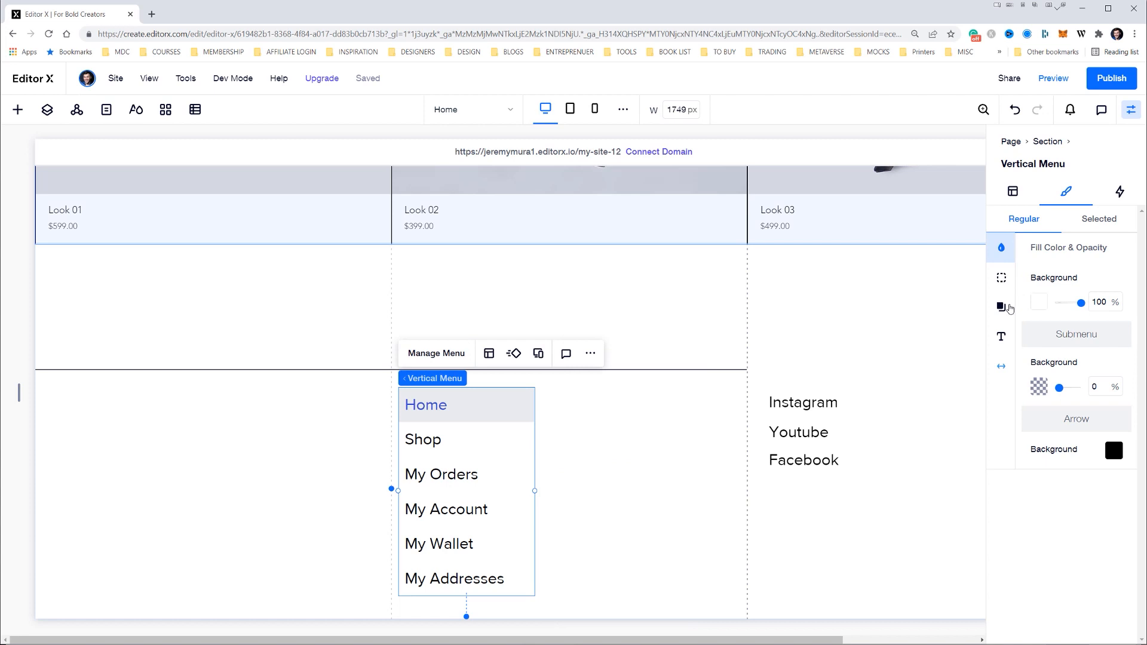
left_click(1002, 365)
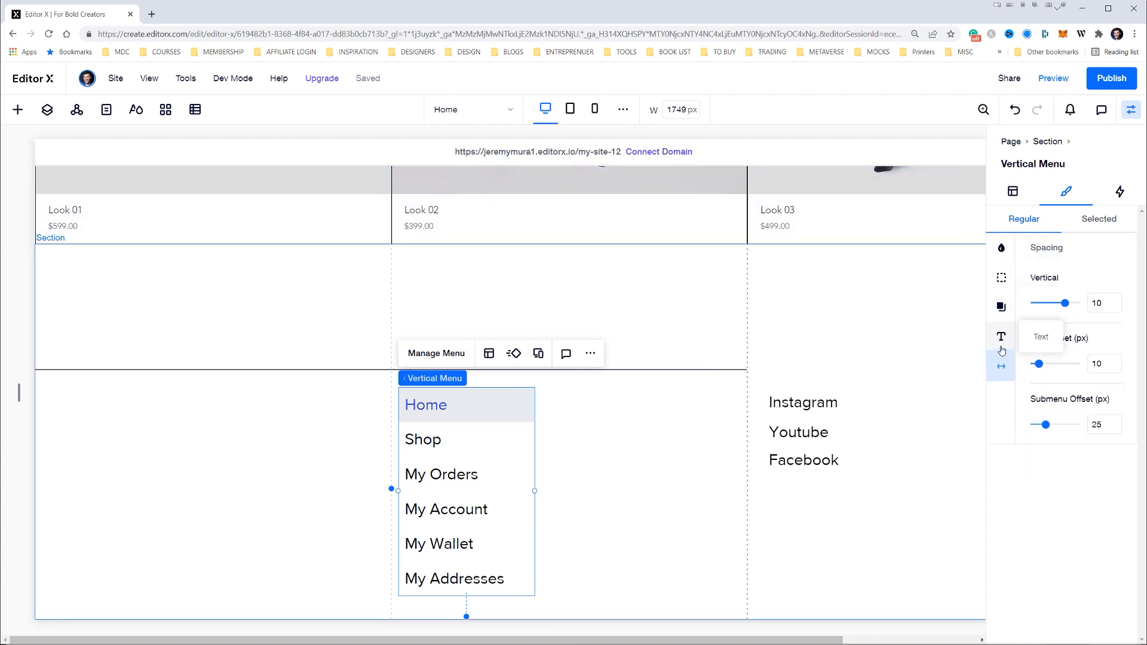
left_click(1001, 337)
scroll(1031, 309, "down", 2)
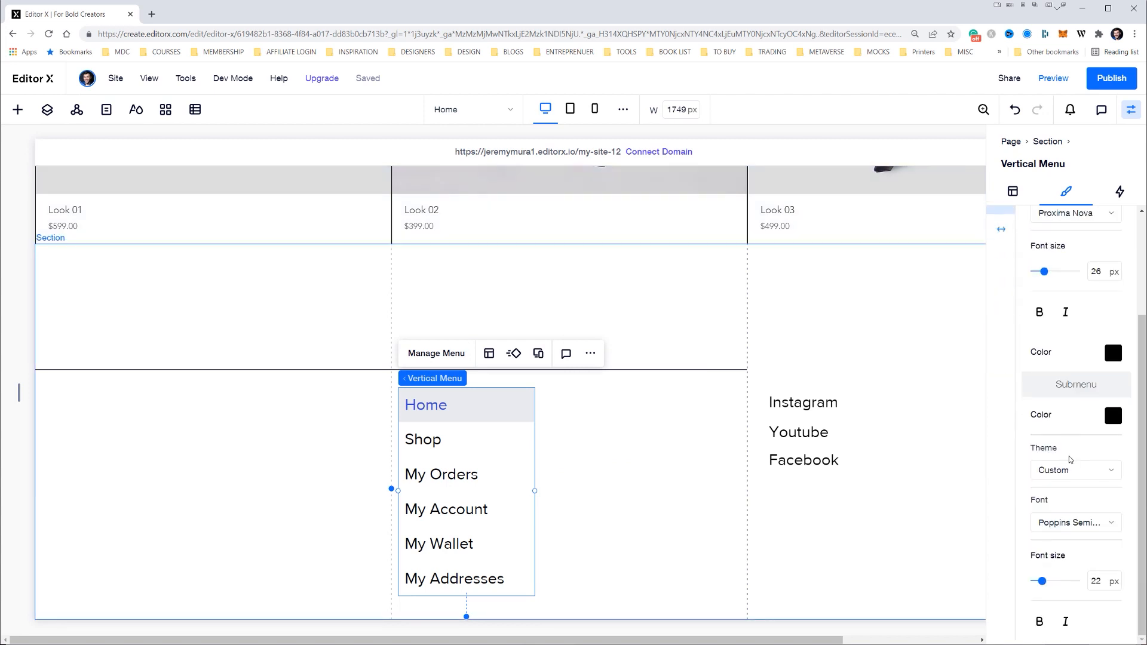
scroll(993, 246, "up", 1)
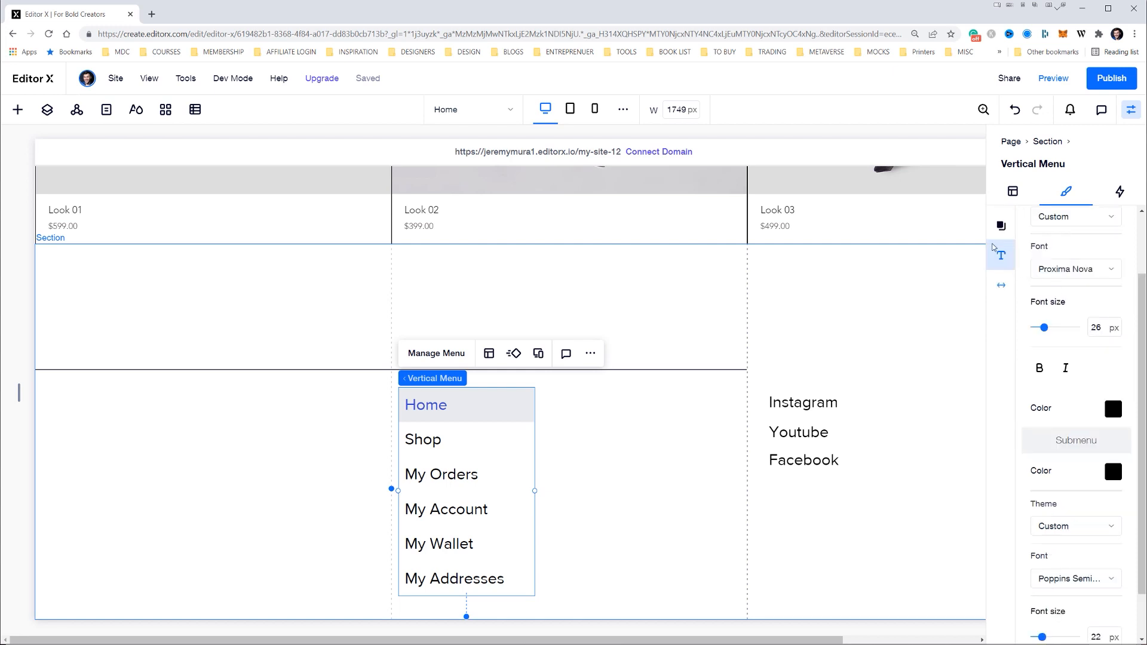
scroll(993, 247, "up", 2)
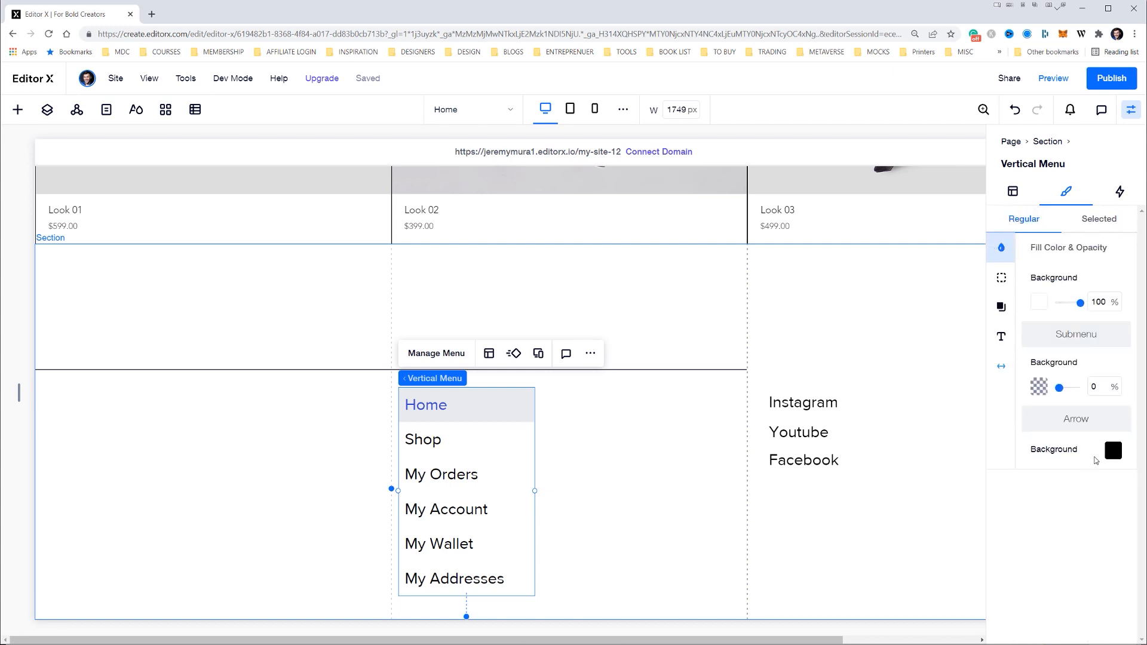
Set the vertical menu's border style to None and its border opacity to 0%
left_click(1002, 278)
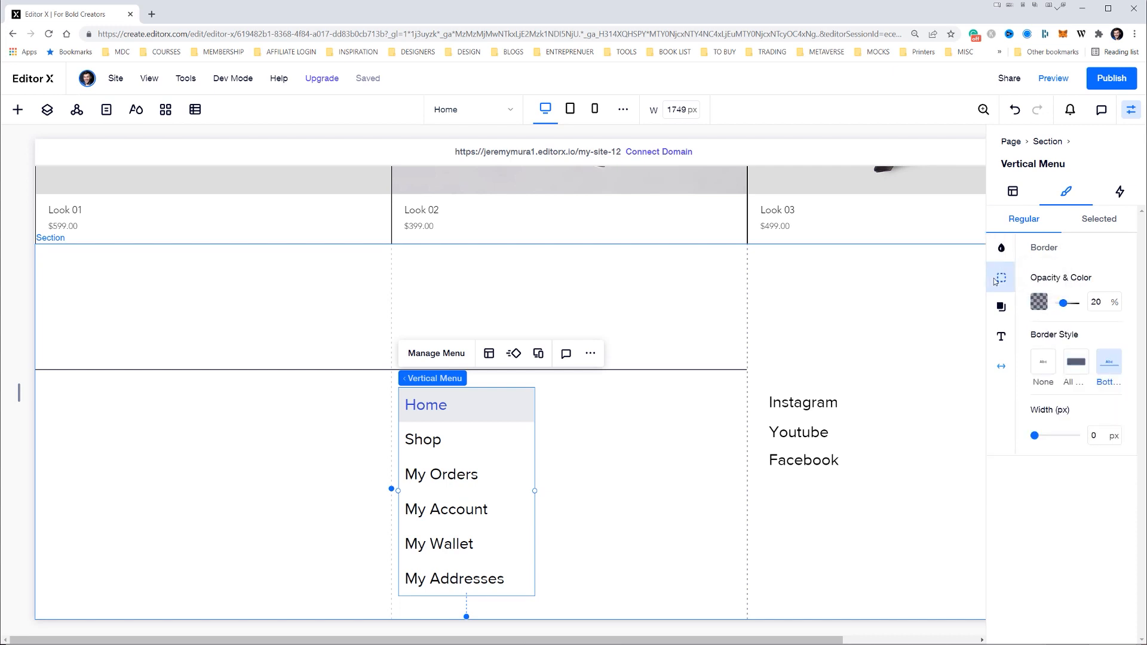
left_click(1050, 368)
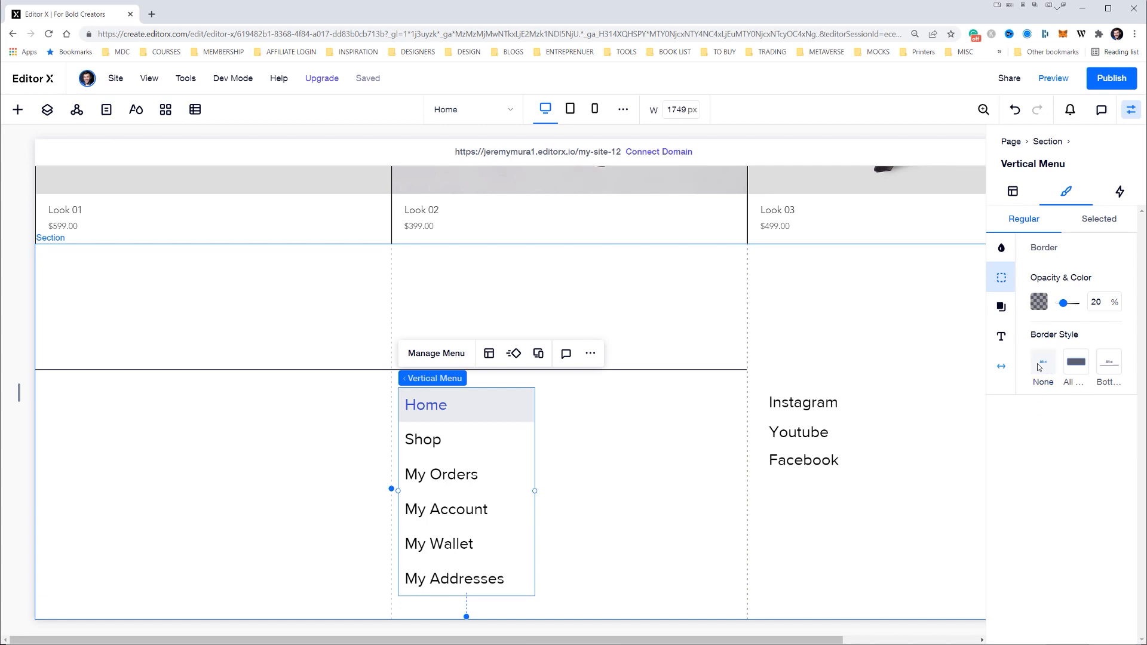
left_click_drag(1062, 303, 1030, 306)
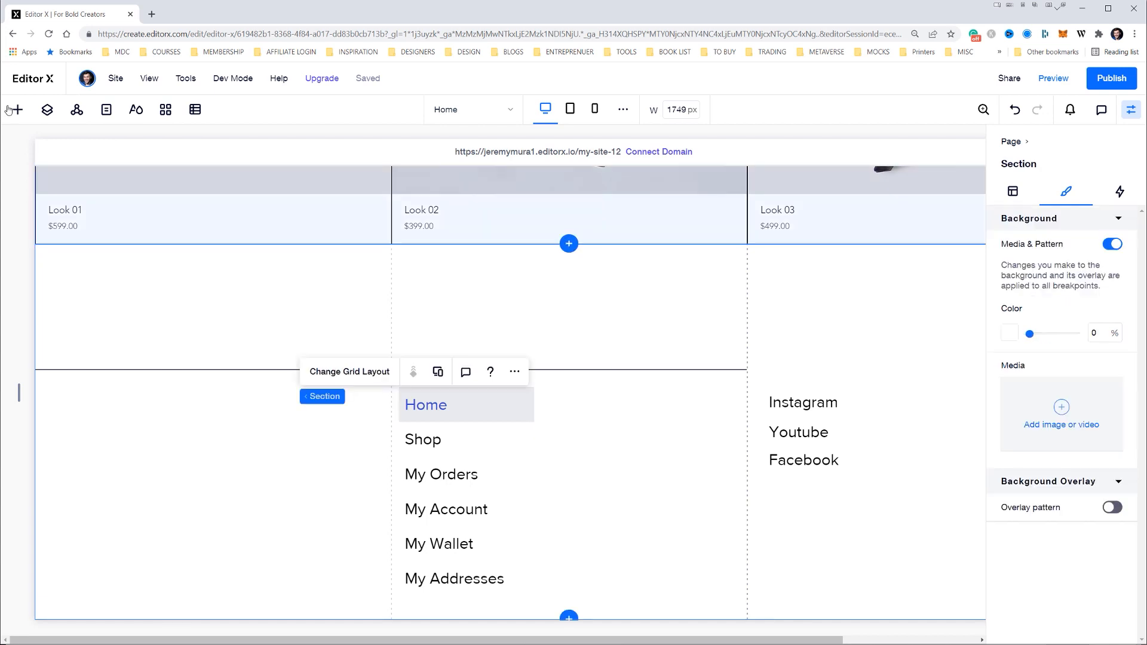
Add an image to the first column below the line and enlarge it to a near-square level with the menu, as in the Illustrator design
left_click(8, 110)
left_click_drag(289, 350, 144, 456)
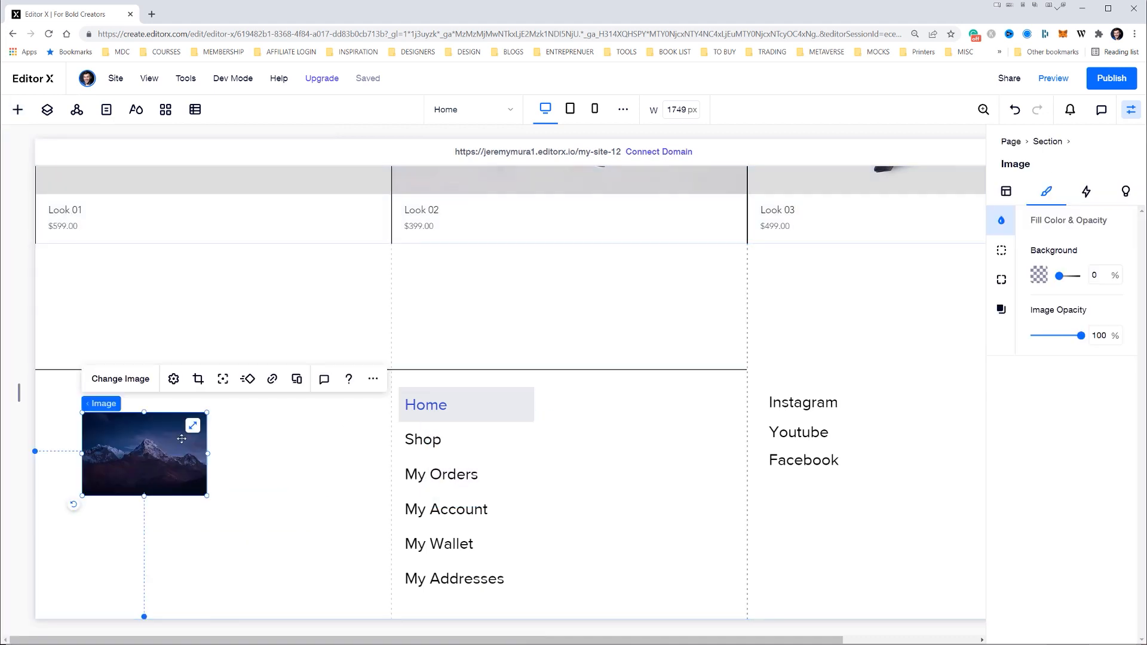
left_click_drag(209, 503, 218, 466)
left_click_drag(335, 478, 271, 469)
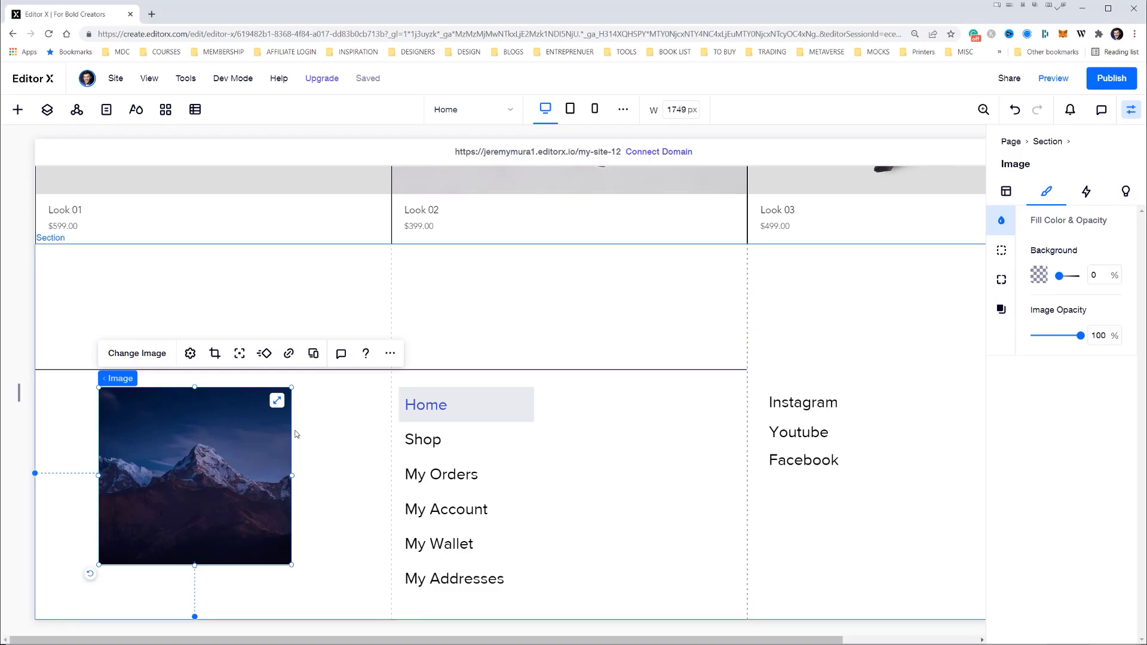
left_click_drag(195, 565, 196, 603)
left_click_drag(97, 507, 73, 506)
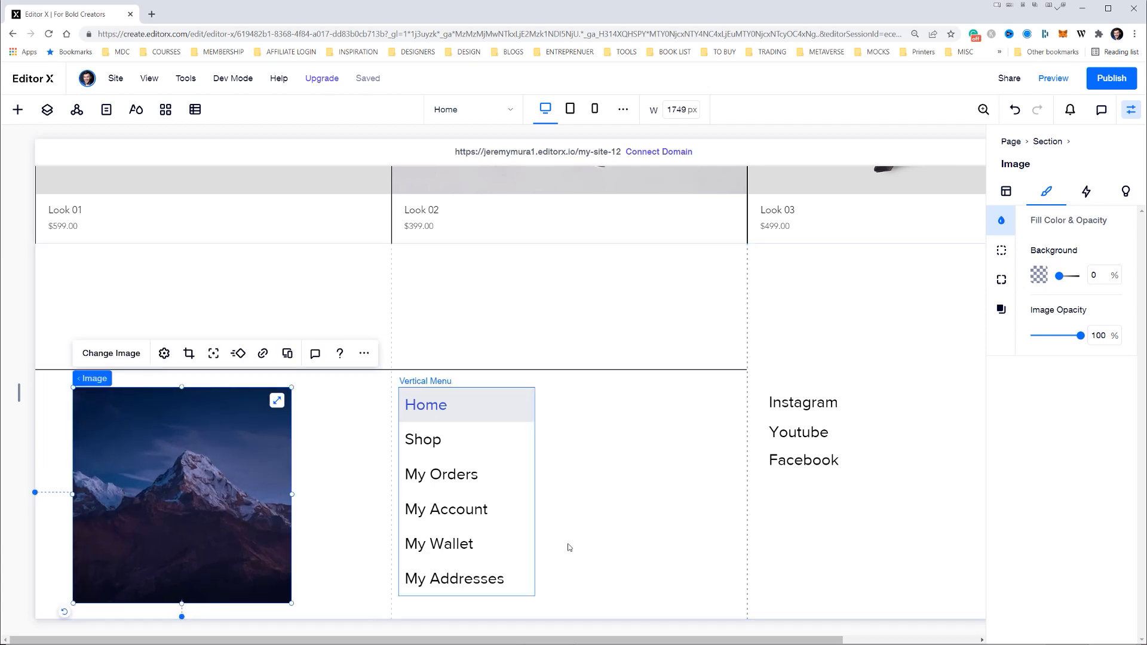
Set the vertical menu's vertical spacing to 7
left_click(569, 546)
left_click(470, 508)
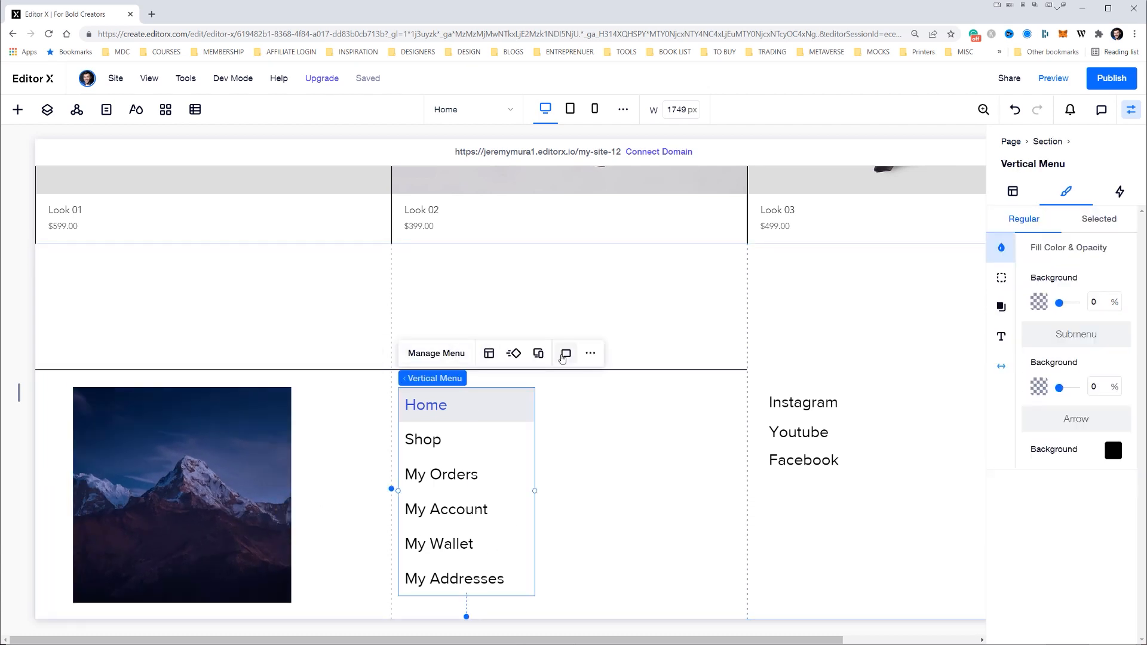
left_click(1002, 364)
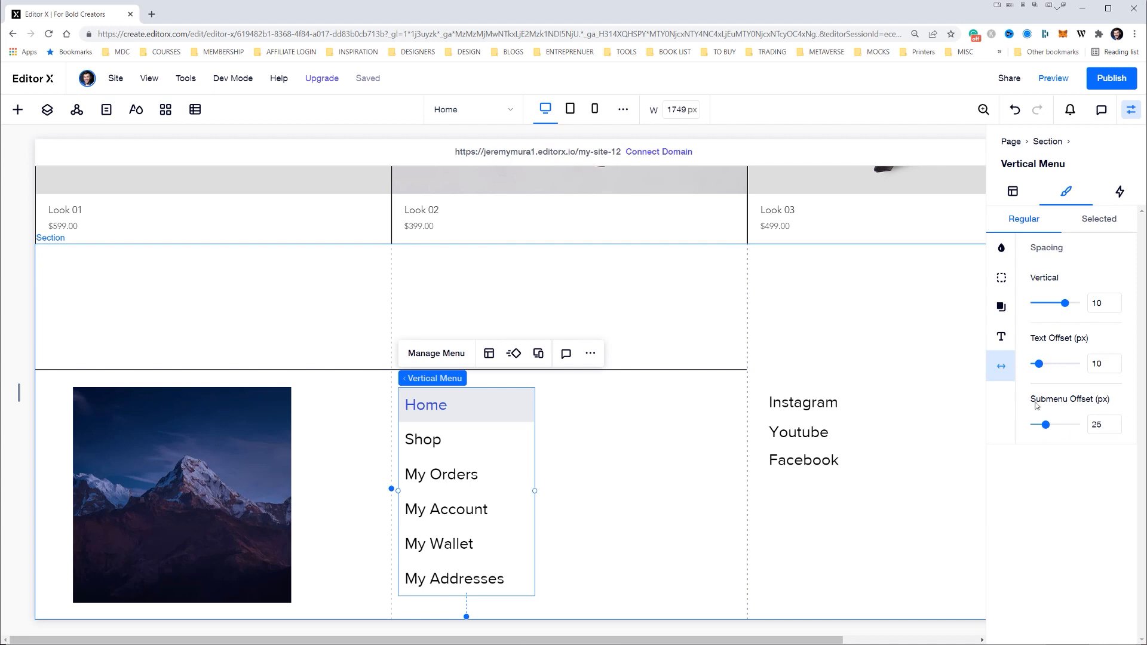
left_click_drag(1066, 308, 1055, 311)
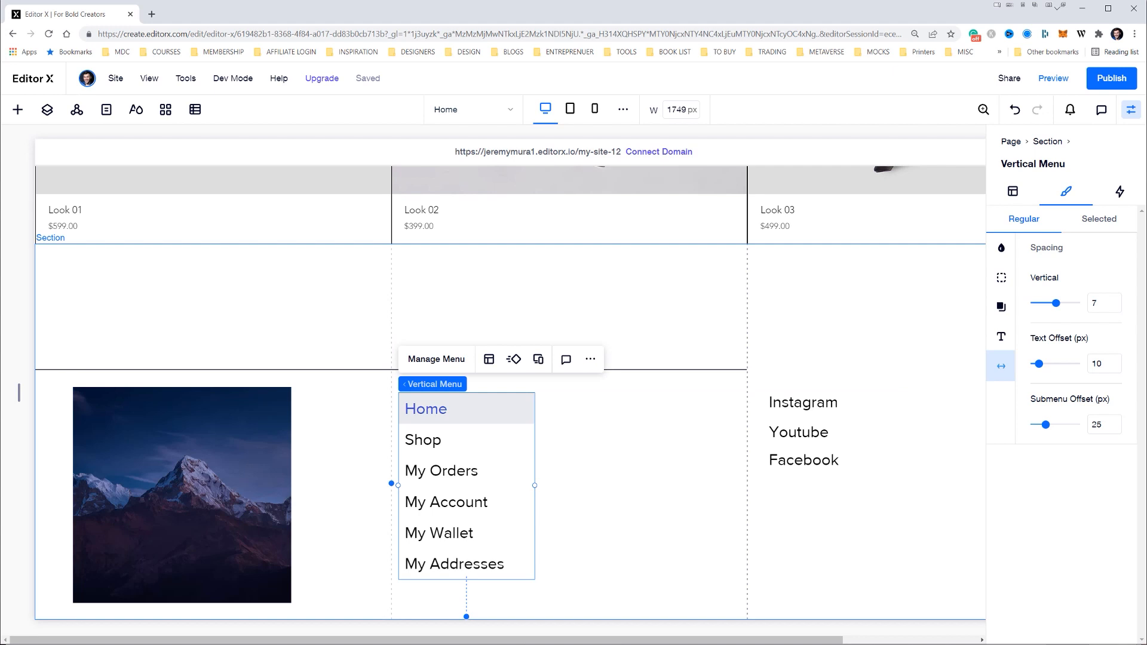
left_click(17, 109)
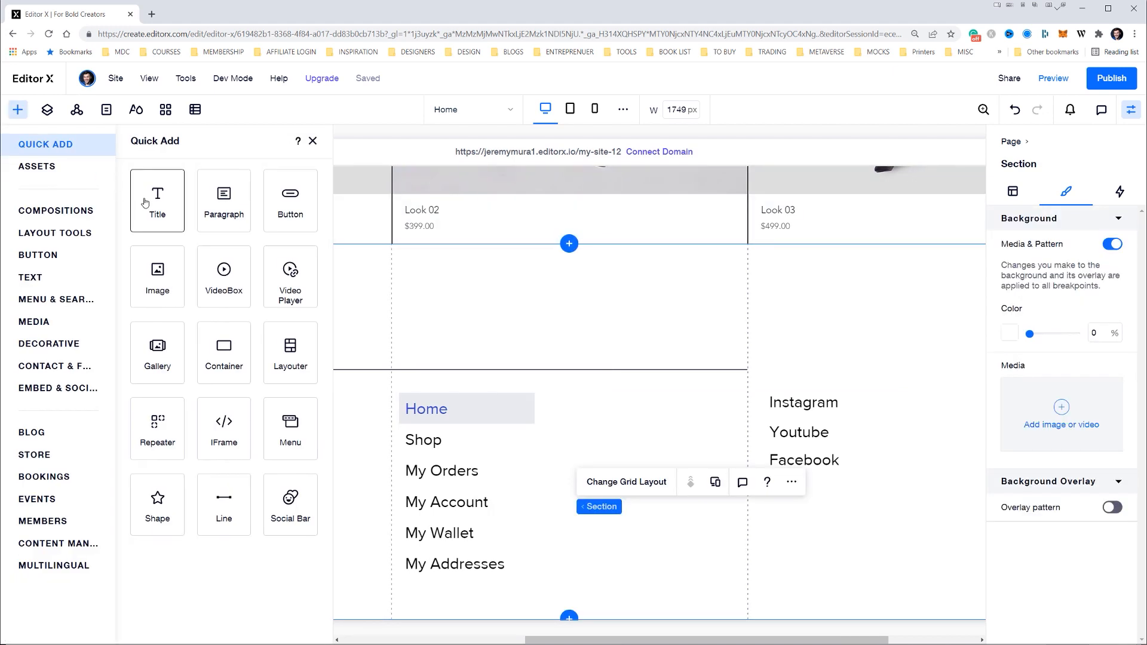
left_click_drag(143, 196, 213, 203)
key("ctrl+z")
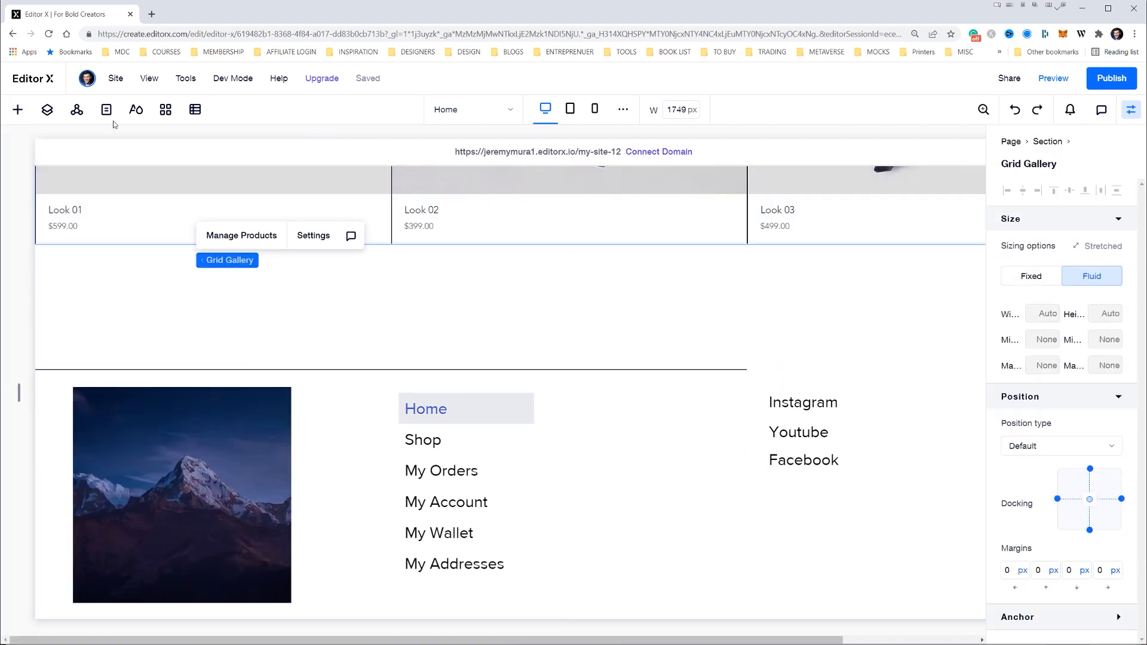
Add a text element near the footer's bottom edge and fill it with ©classicfitfashion copied from the Illustrator design
left_click(12, 112)
left_click_drag(172, 163, 575, 603)
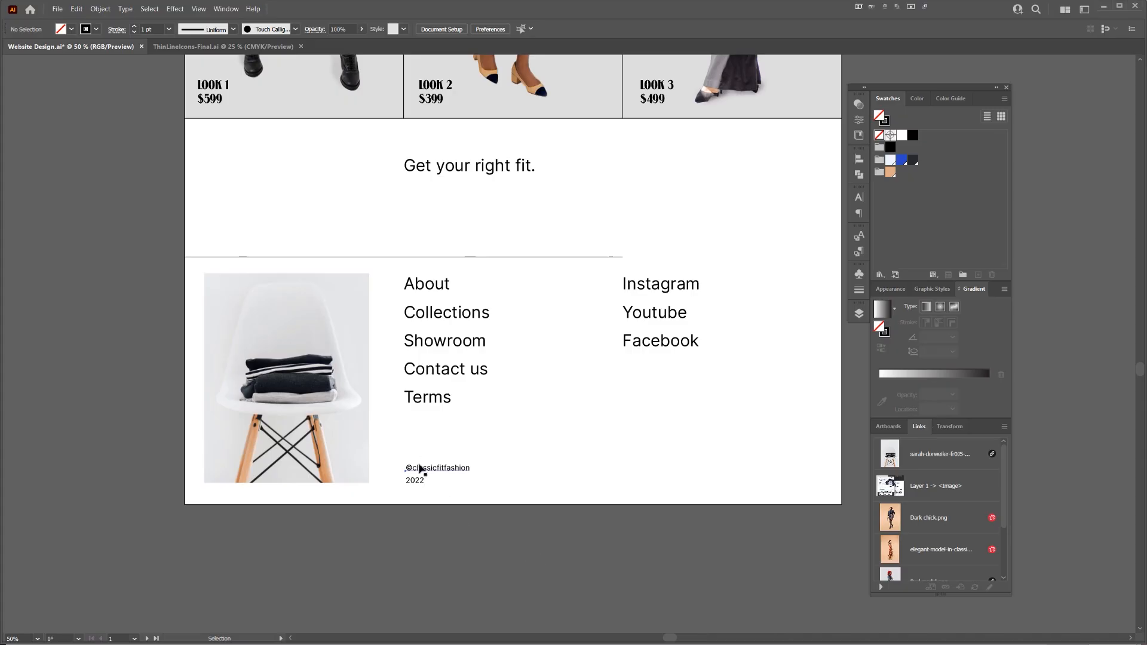
left_click(420, 469)
triple_click(420, 469)
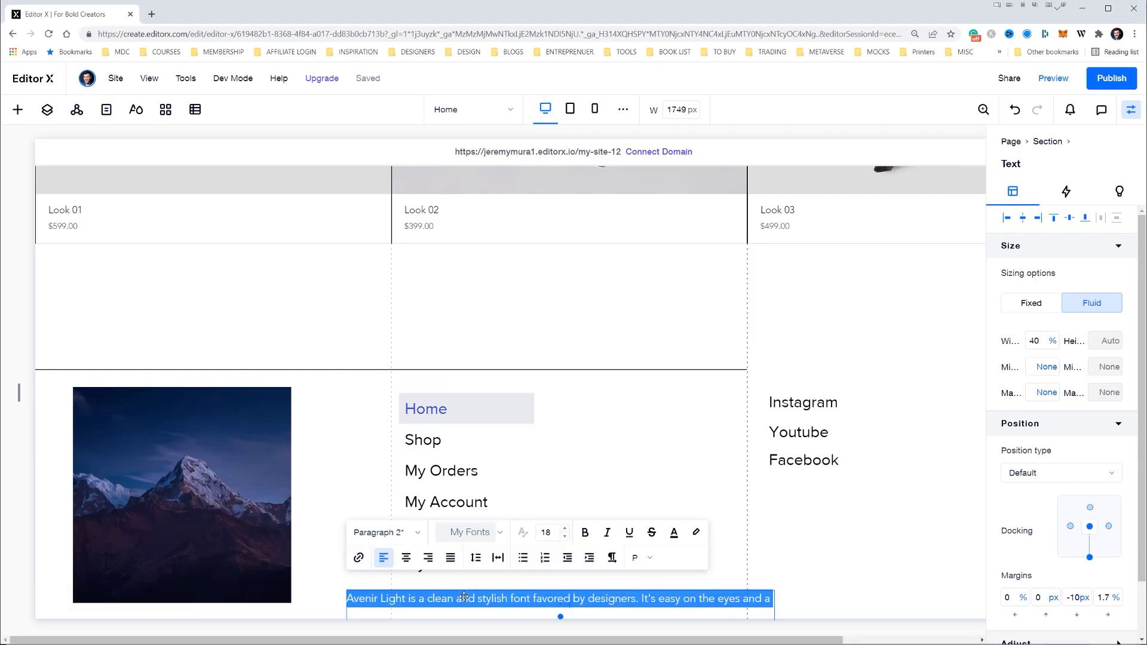
type("©classicfitfashion")
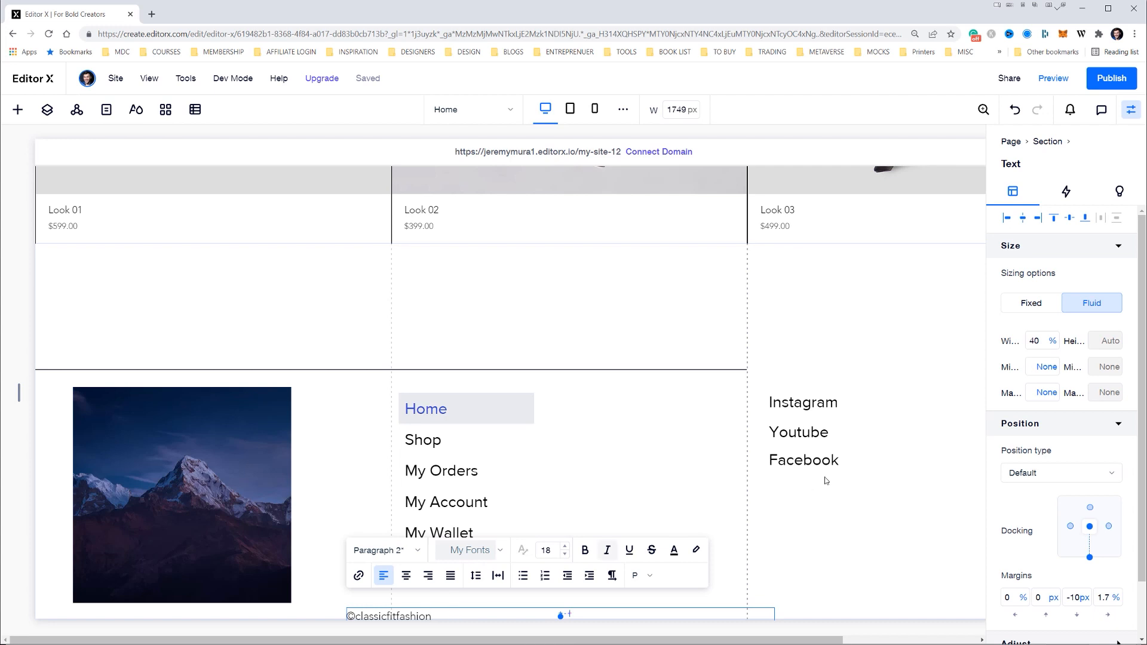
Narrow the ©classicfitfashion text box to about a quarter of its section's width and place it beneath the vertical menu in the second column
left_click(807, 485)
left_click_drag(455, 616, 456, 594)
left_click_drag(834, 594, 497, 592)
Duplicate the ©classicfitfashion text and make the footer section slightly taller to give the copy room
key("ctrl+d")
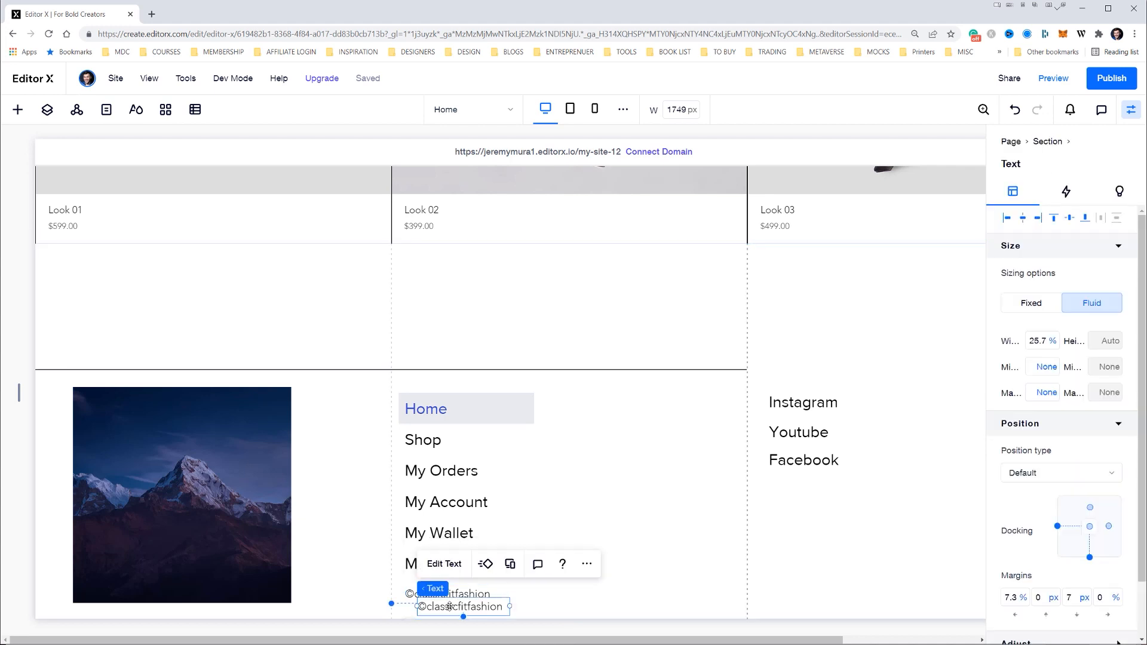
left_click(649, 559)
left_click_drag(622, 625, 605, 578)
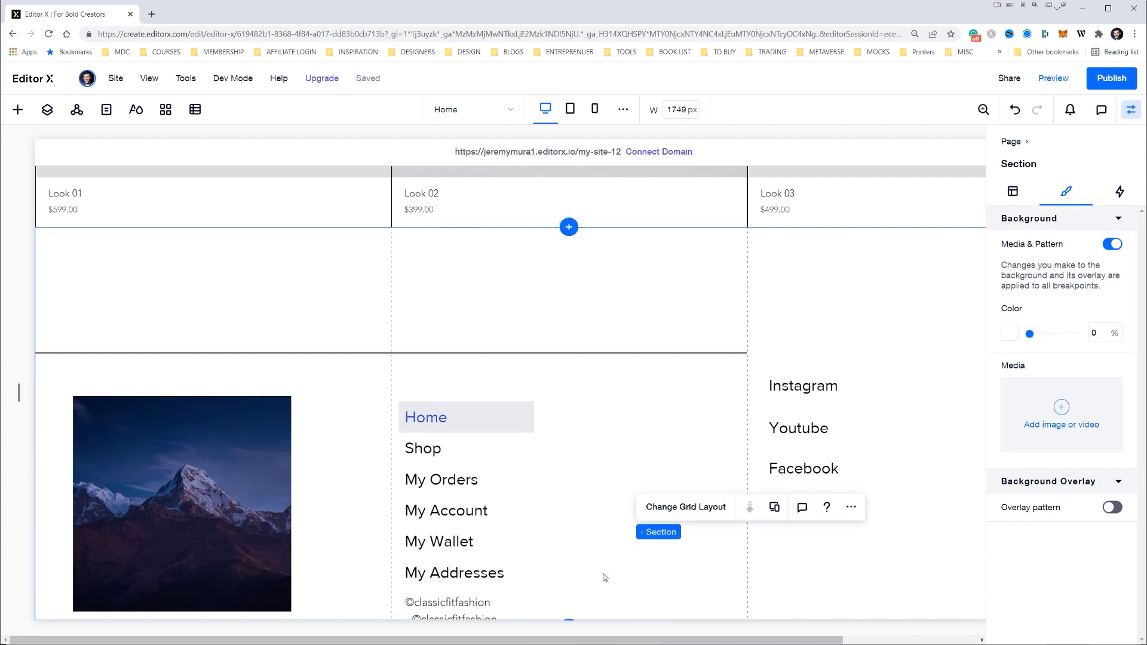
Change the duplicated text to 2022 and align it flush left directly under the ©classicfitfashion line
double_click(454, 610)
key("ctrl+a")
type("202")
left_click(526, 596)
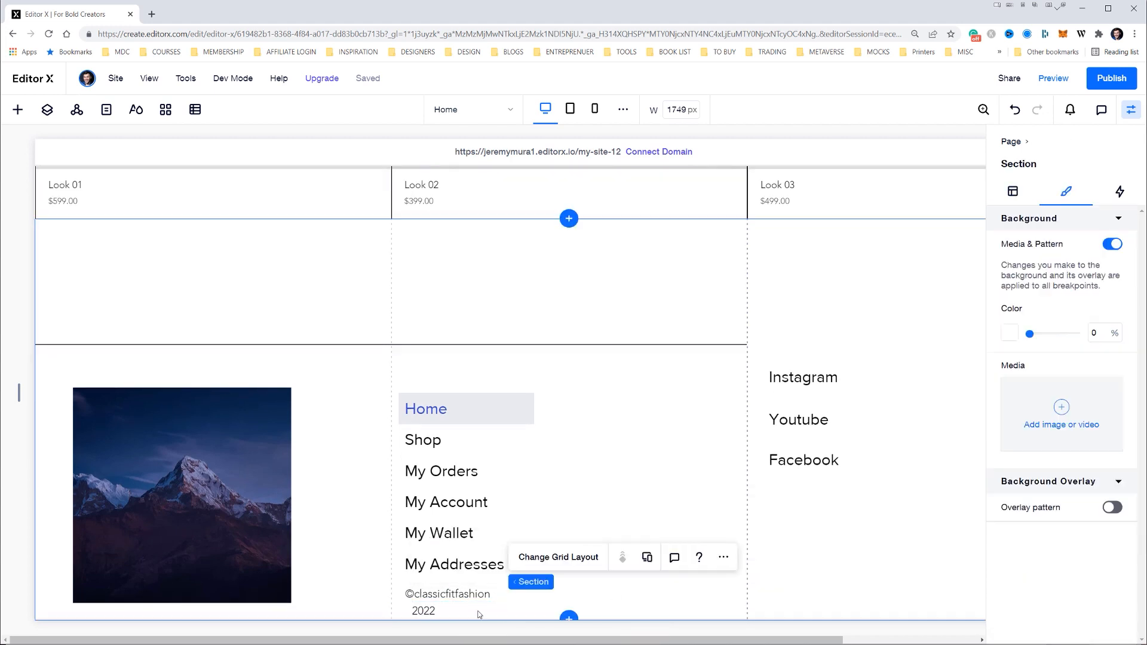
left_click_drag(439, 610, 432, 611)
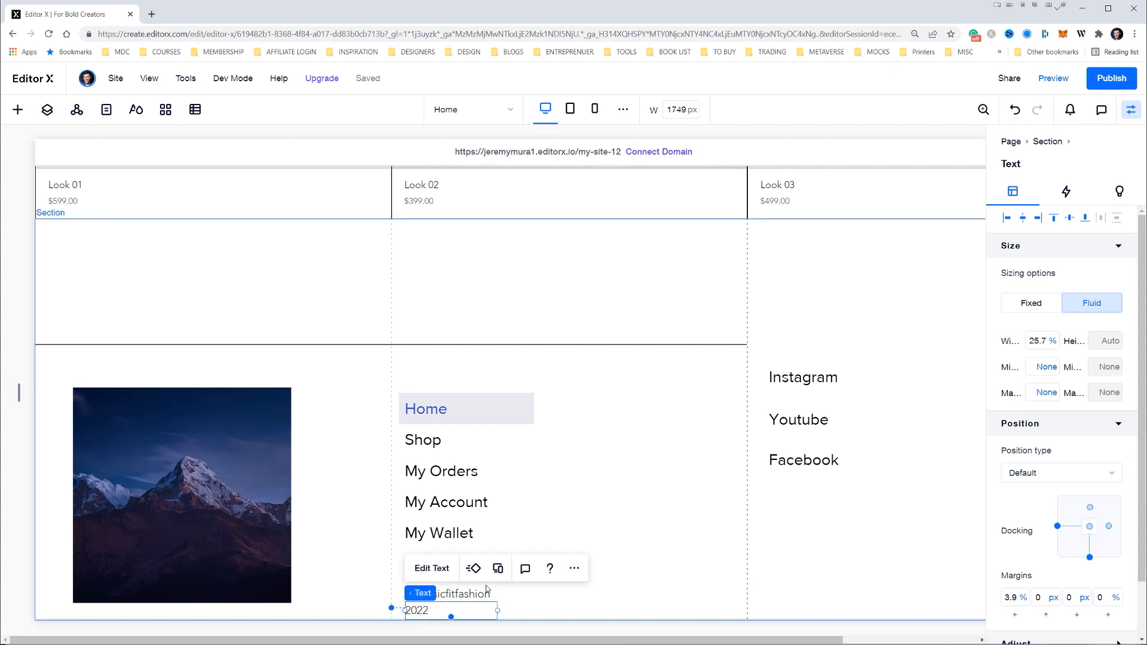
Remove the Home item from the vertical menu and move the menu up, level with the top of the footer image
left_click(463, 391)
left_click_drag(464, 392, 466, 374)
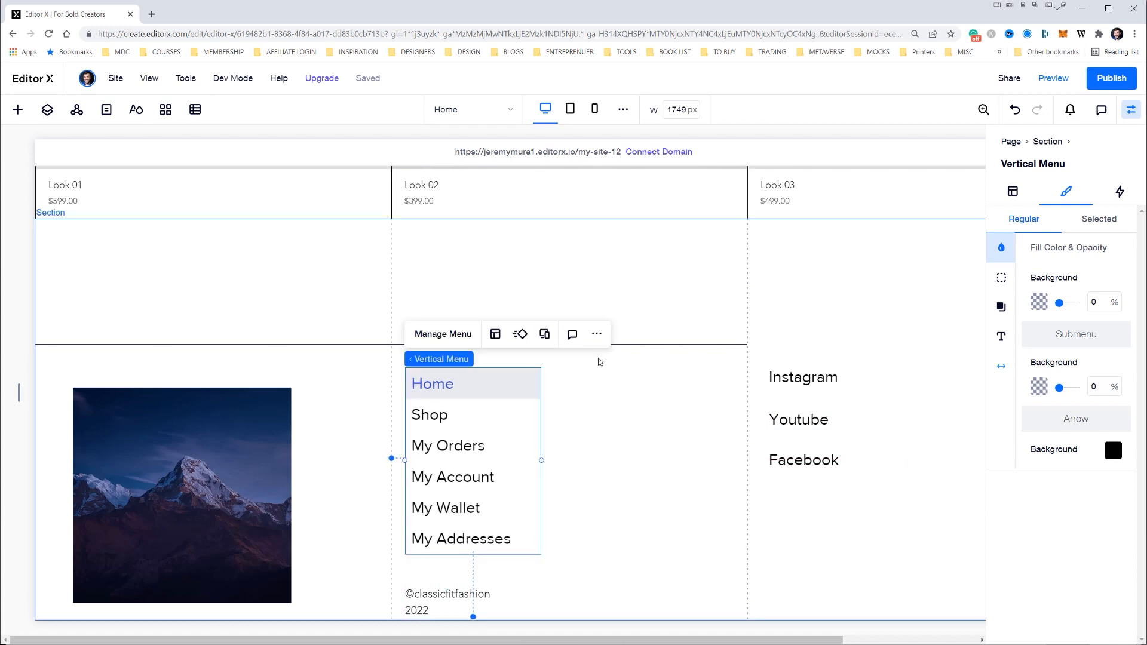
left_click(438, 336)
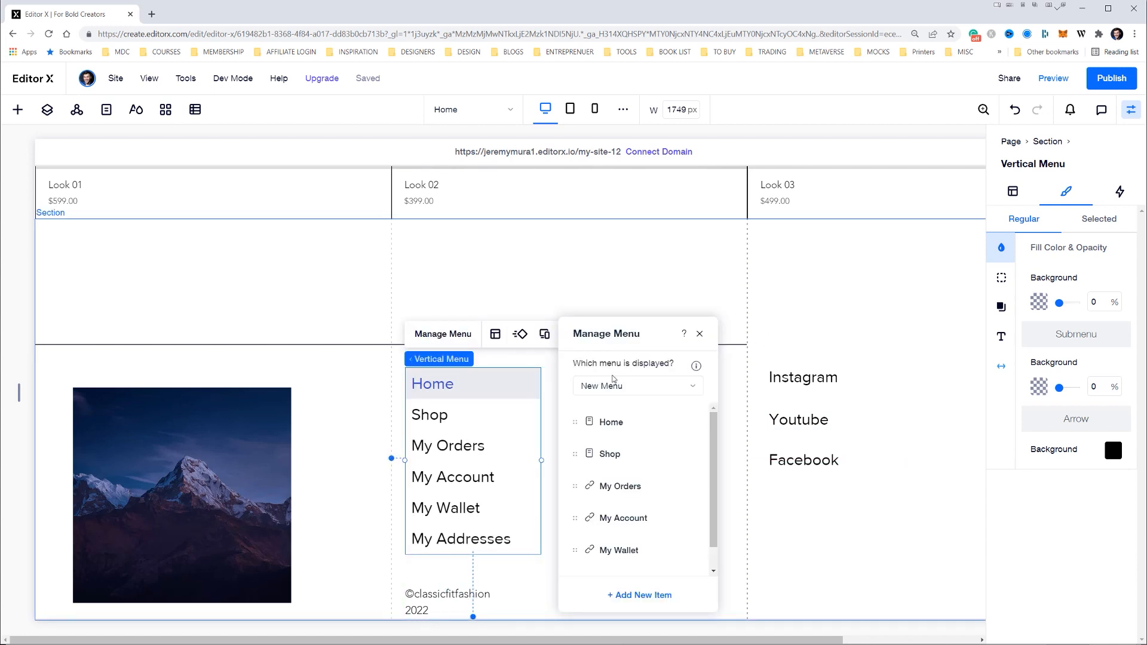
left_click(674, 423)
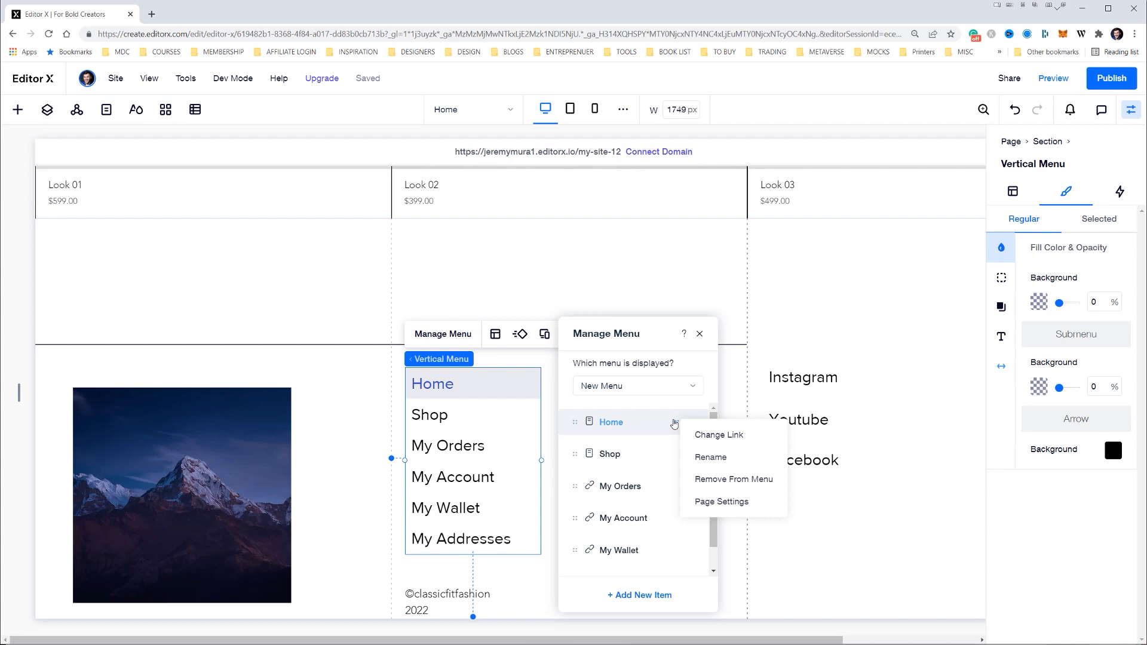
left_click(734, 479)
left_click(500, 416)
left_click(500, 417)
left_click_drag(500, 417, 511, 393)
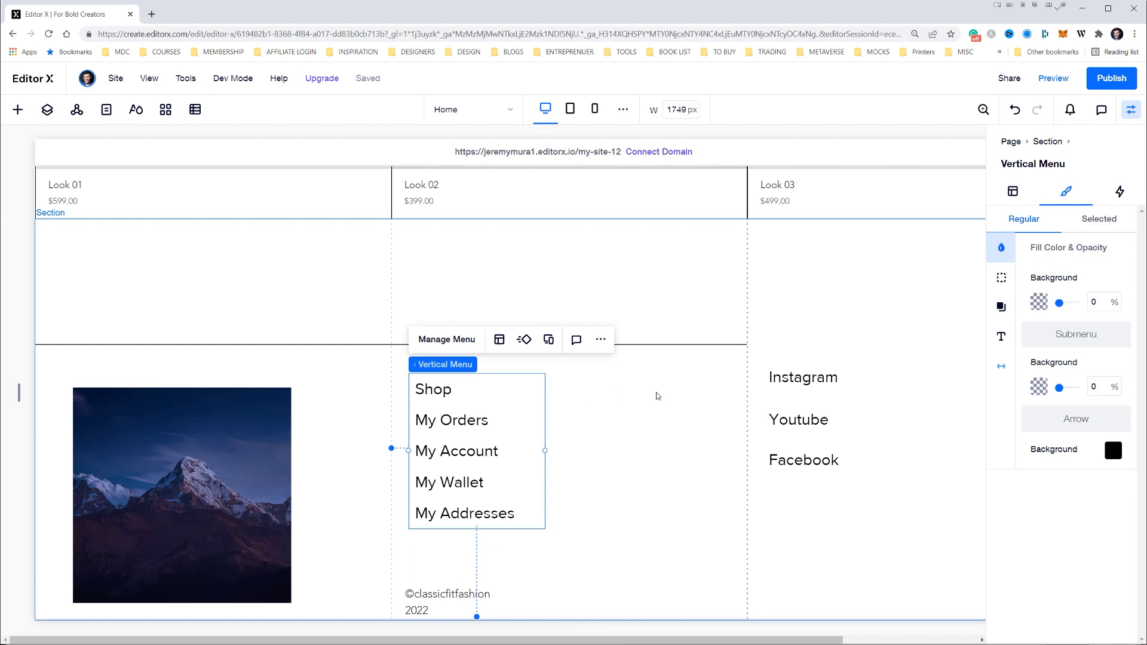
Replace the footer's mountain image with the uploaded photo of folded clothes on a white chair and enlarge it slightly
left_click(223, 422)
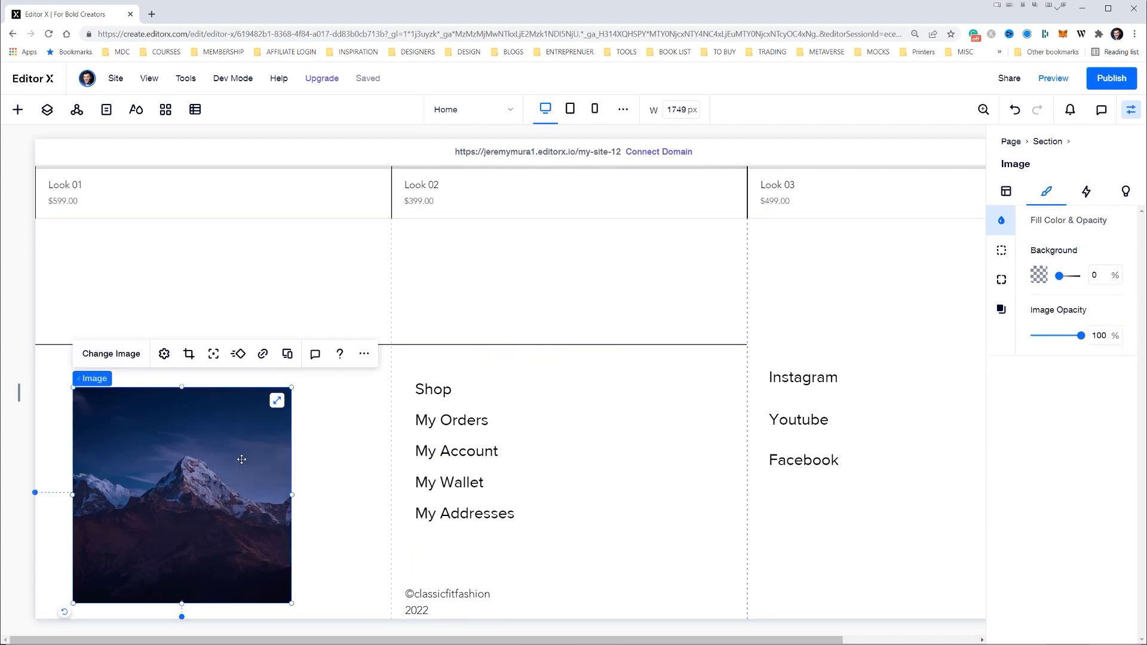
left_click(116, 355)
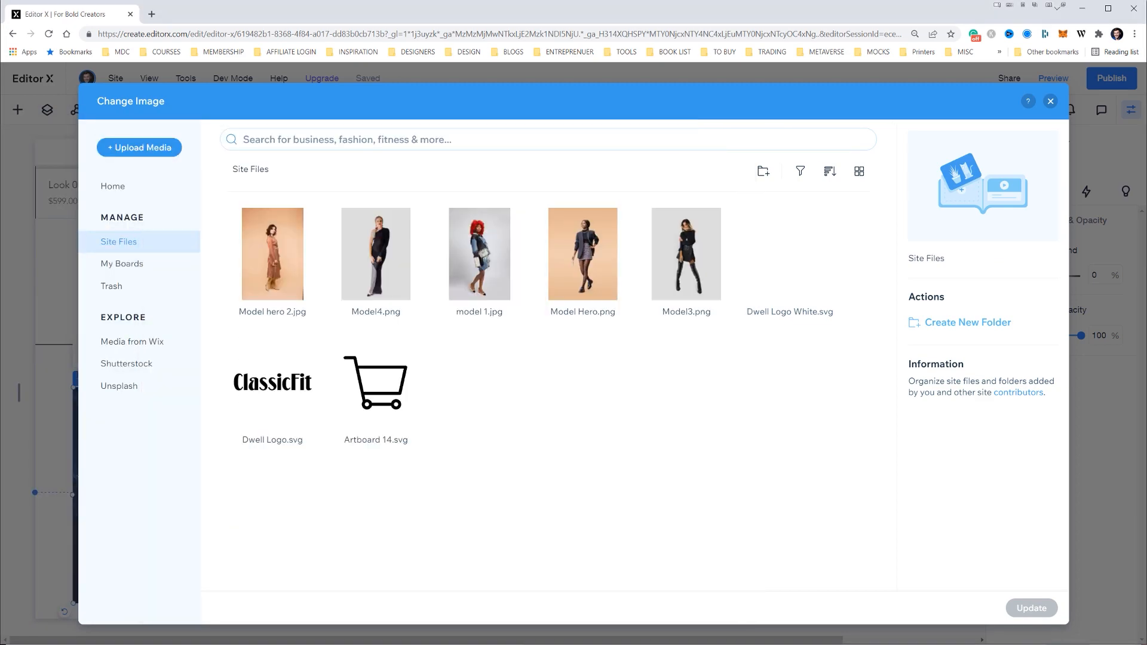
key("alt+Tab")
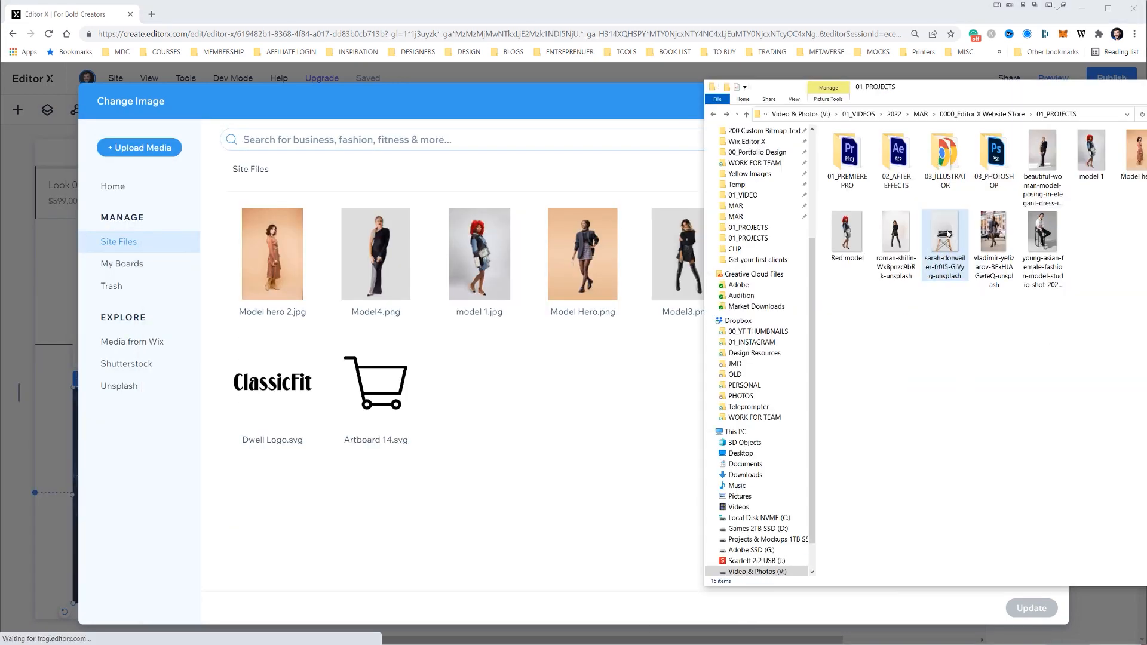
left_click_drag(946, 234, 564, 388)
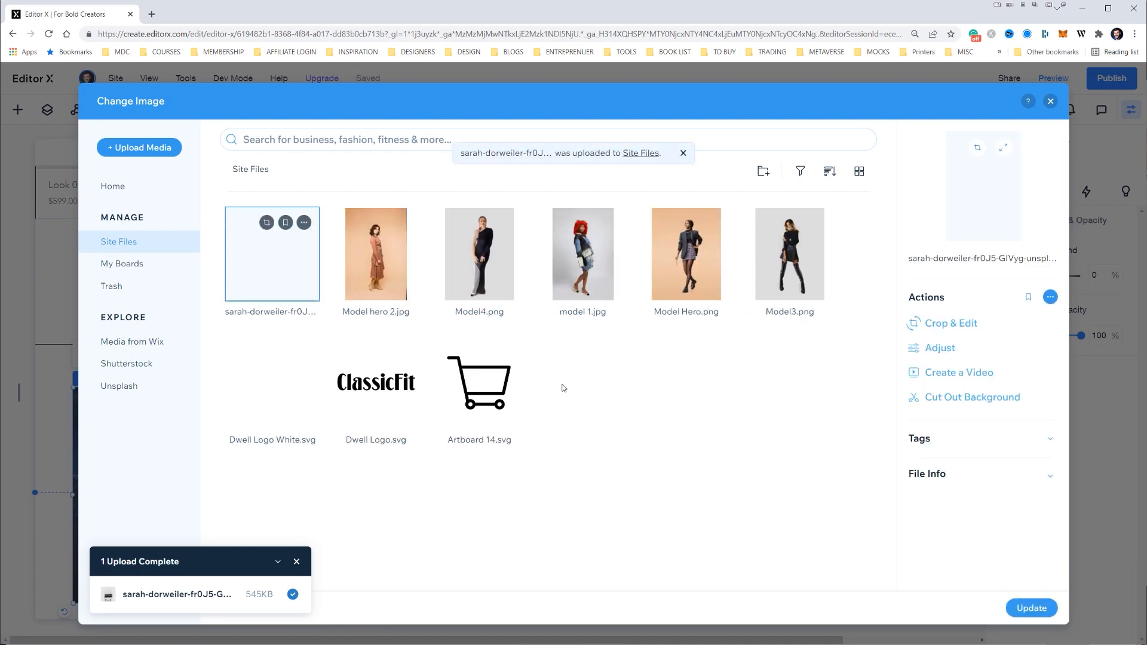
left_click(1035, 604)
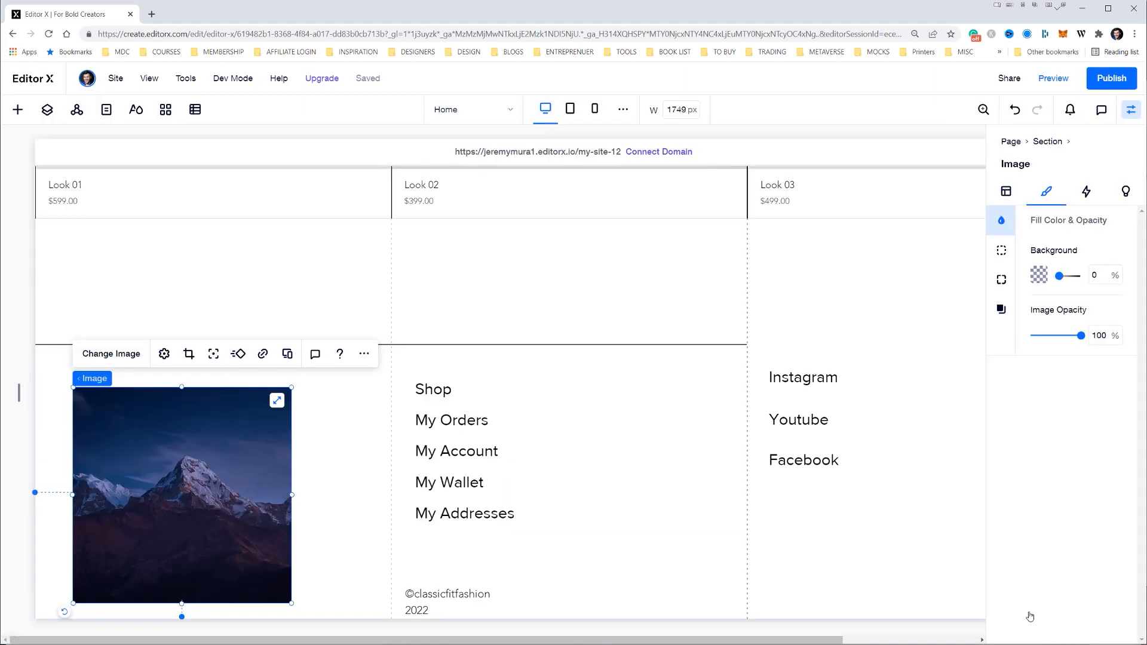
left_click_drag(292, 388, 313, 386)
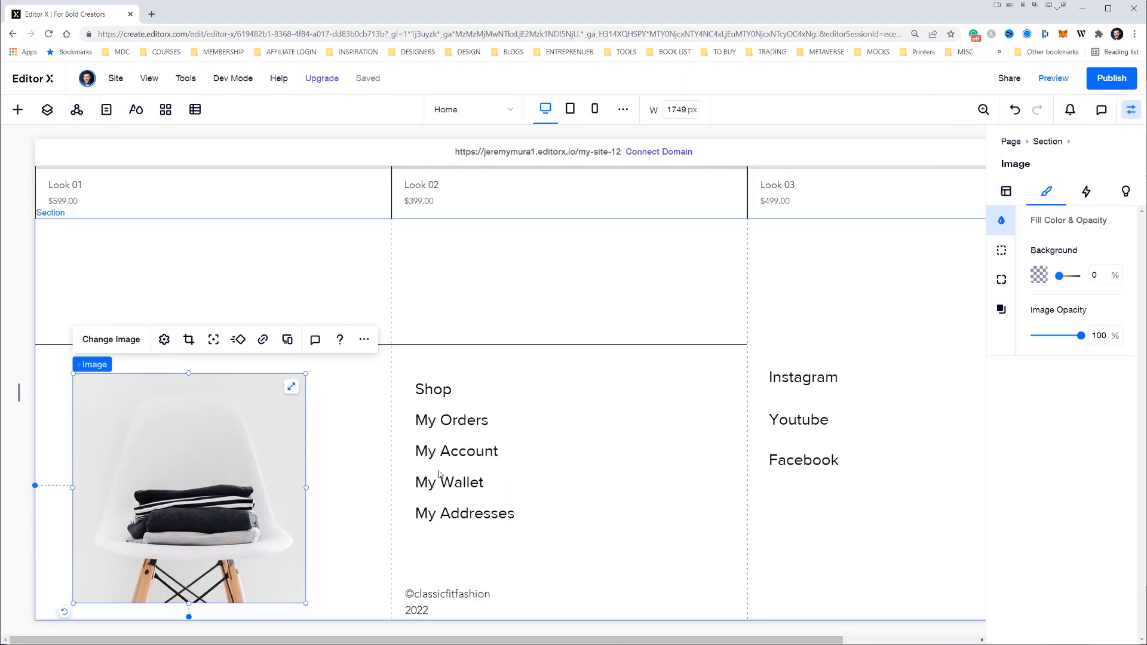
Preview the site and examine the home page from the hero images through the collection headings and product gallery to the footer
scroll(640, 386, "up", 1)
left_click(598, 307)
scroll(599, 308, "down", 1)
left_click(1053, 82)
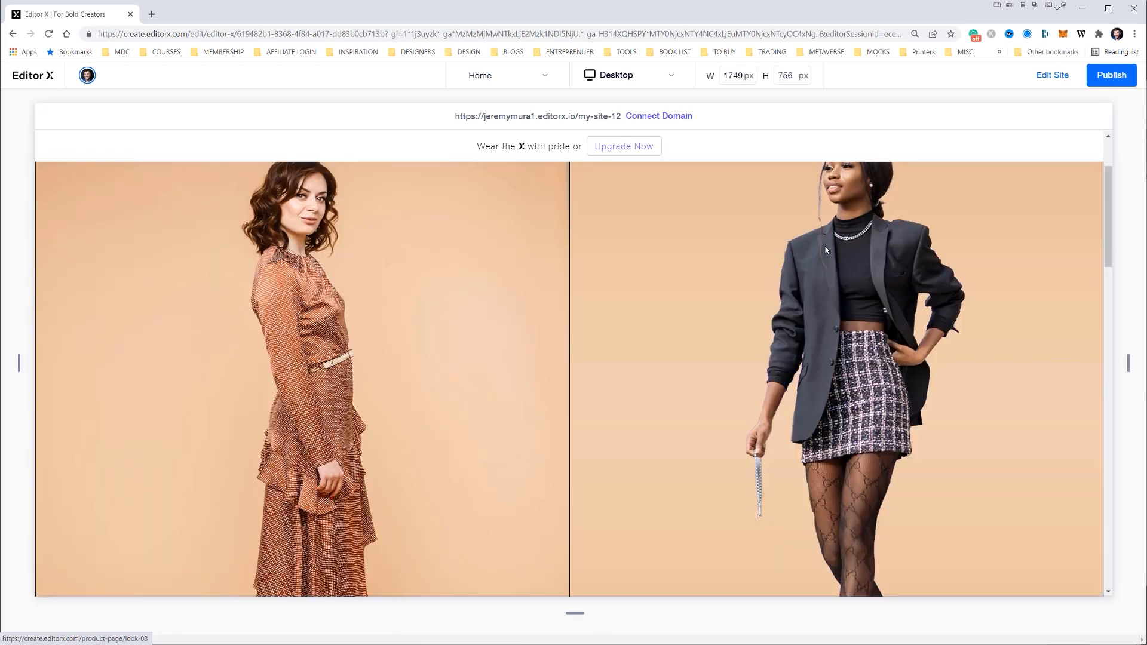
scroll(783, 234, "down", 10)
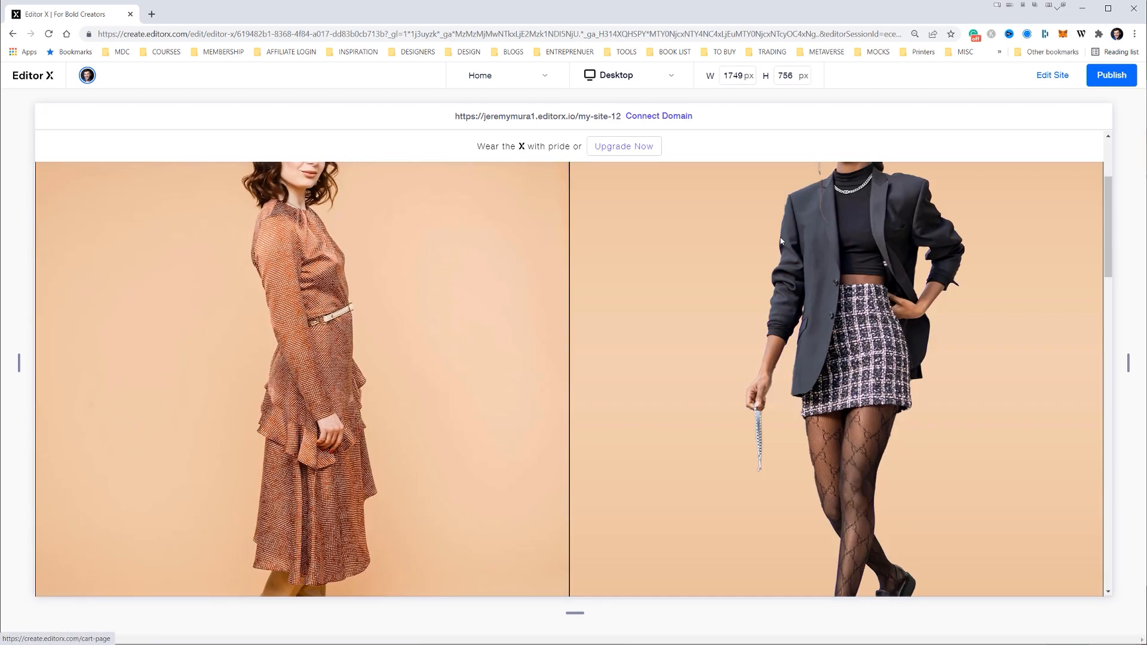
scroll(784, 237, "down", 2)
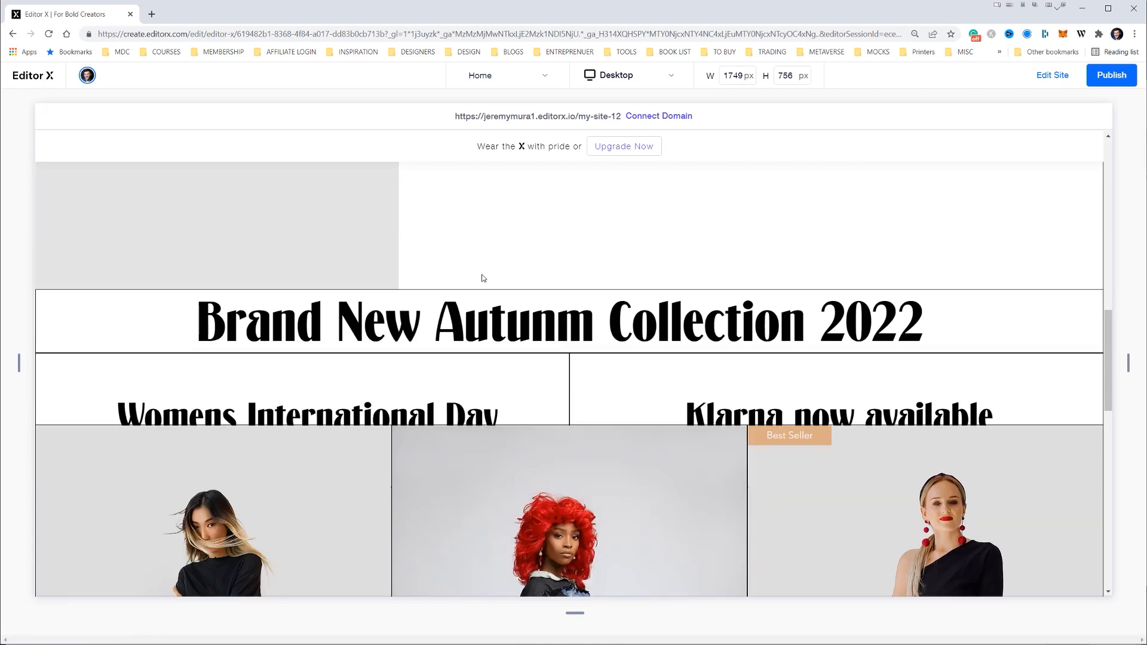
scroll(354, 333, "up", 3)
scroll(712, 334, "down", 13)
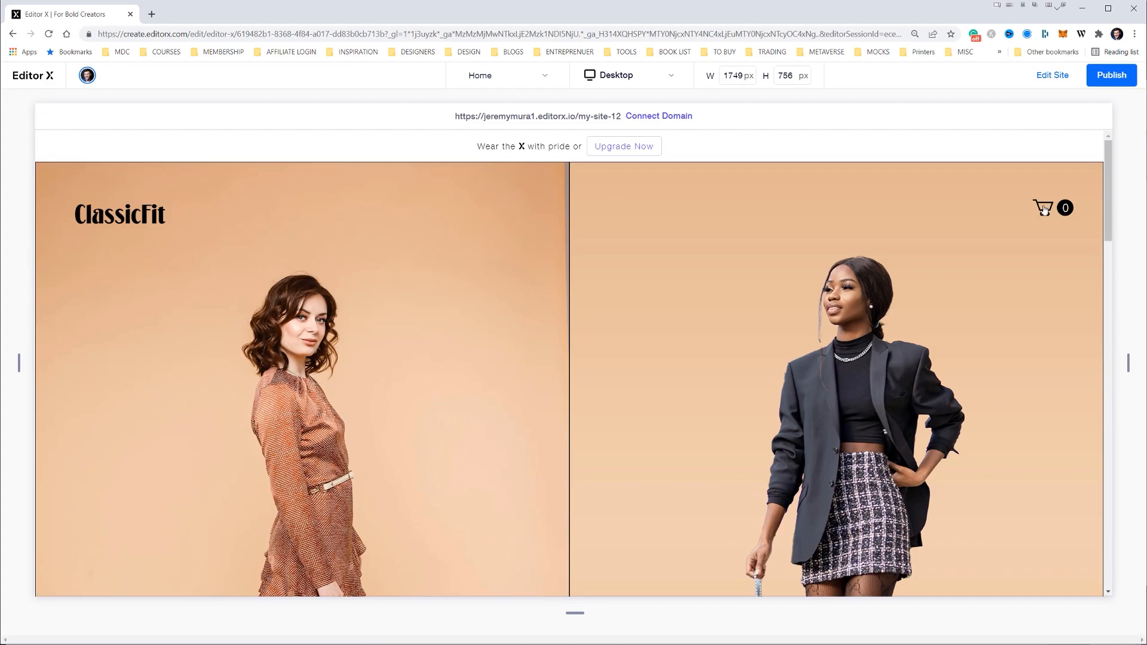
scroll(956, 329, "down", 4)
scroll(912, 348, "down", 10)
scroll(834, 325, "down", 10)
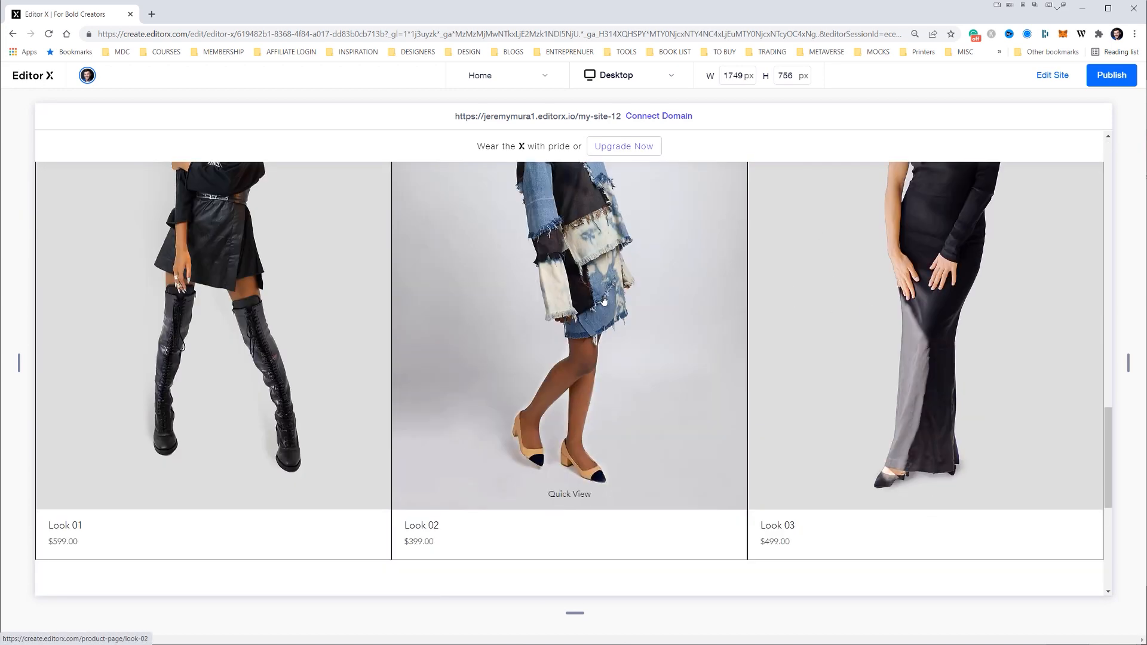
scroll(418, 302, "down", 4)
scroll(463, 382, "up", 4)
scroll(501, 419, "up", 20)
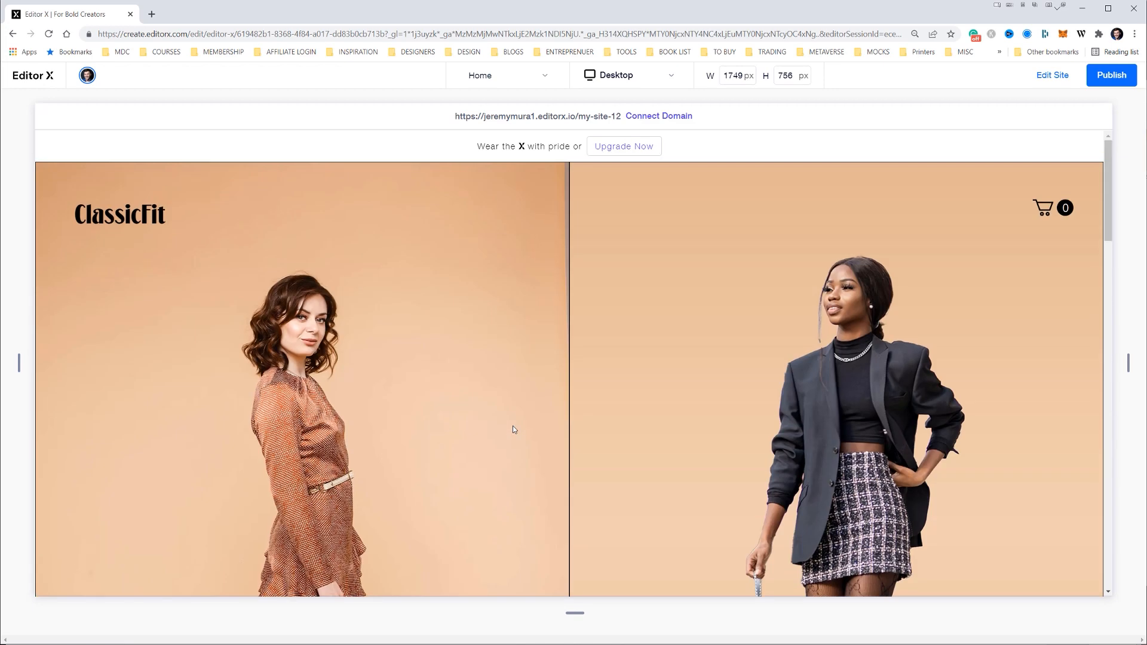